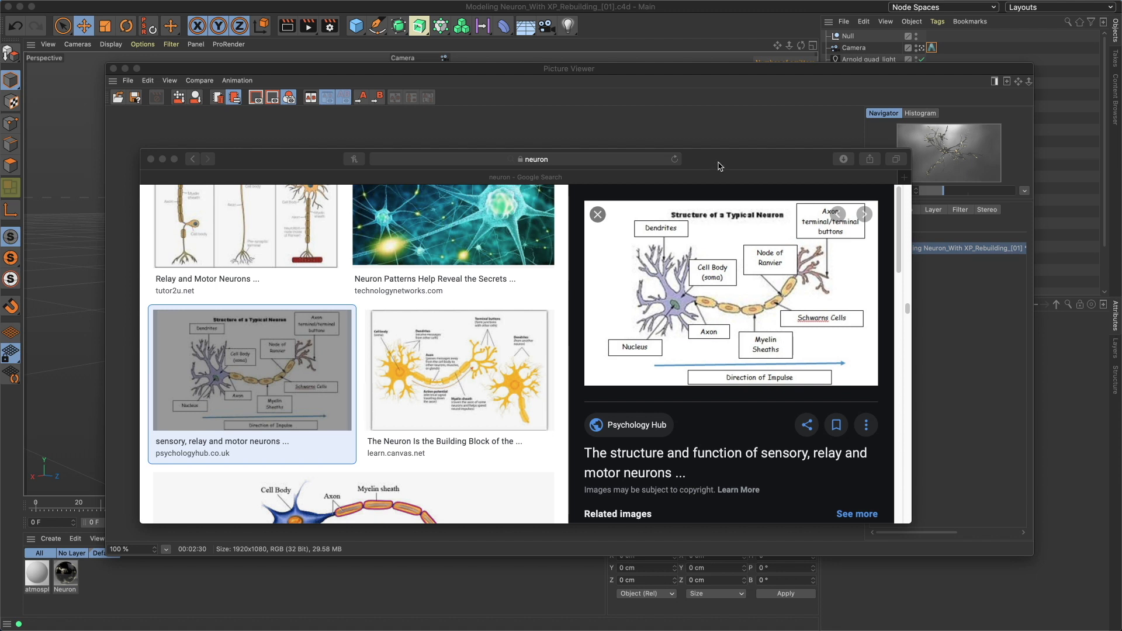
Switch from the neuron reference image to Cinema 4D, close the Picture Viewer, and create a new empty project
drag(719, 163, 635, 176)
key(super+Tab)
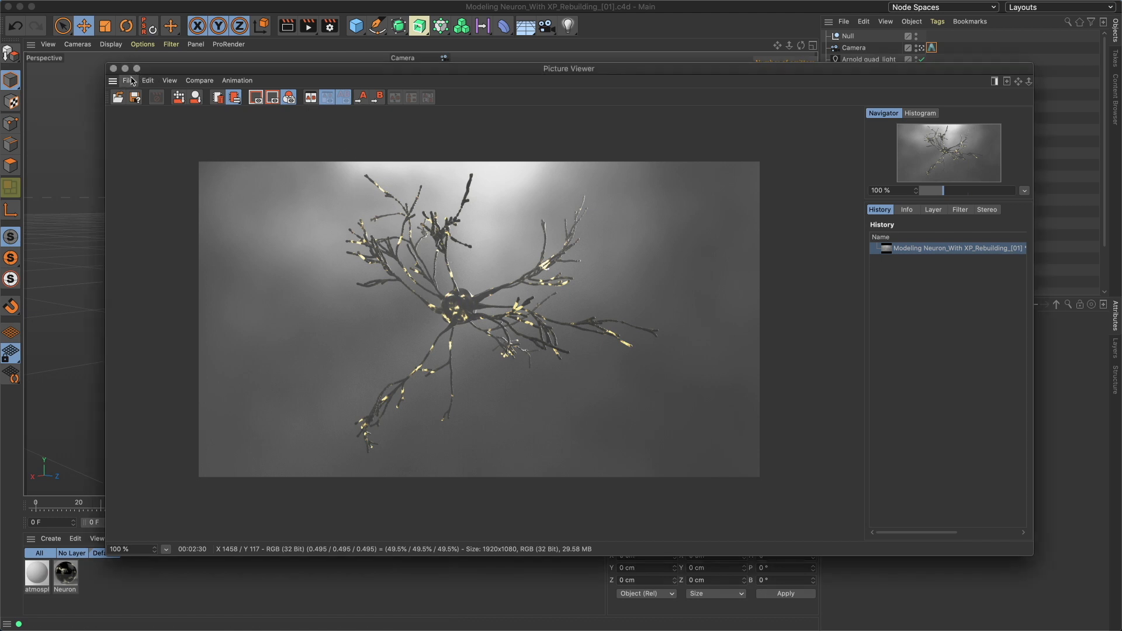
click(113, 69)
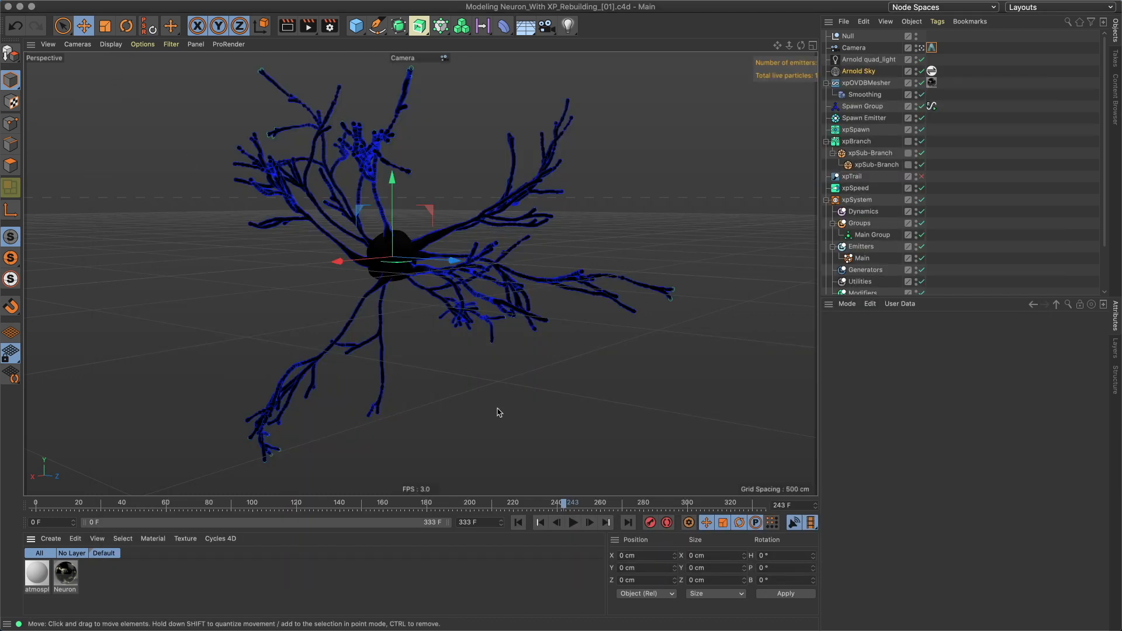
key(super+n)
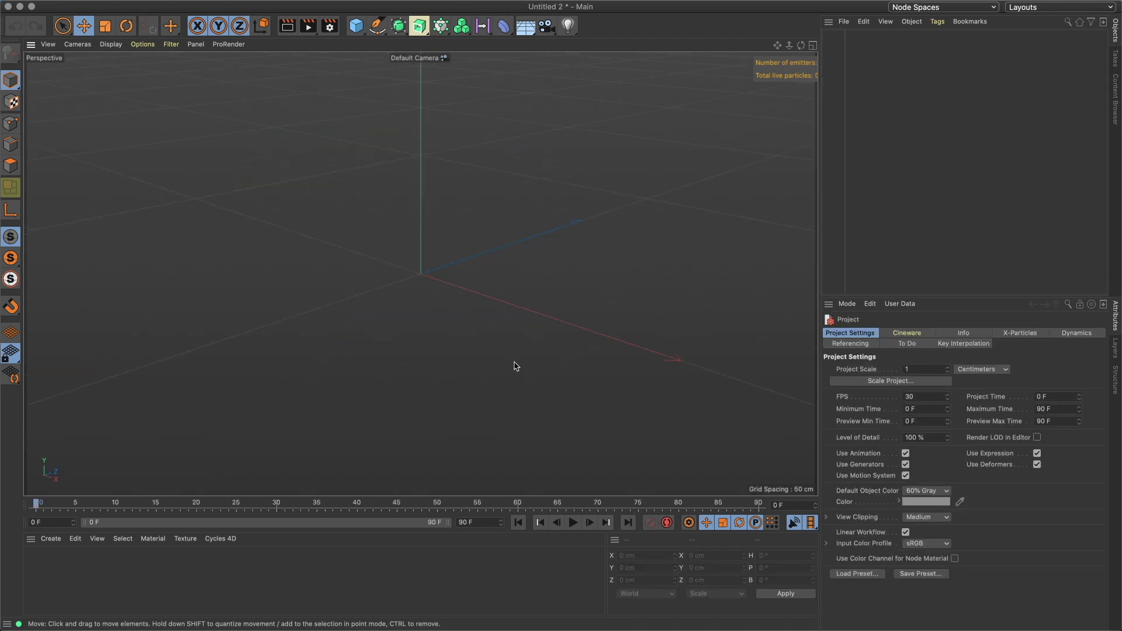
Add a sphere primitive with 66 segments and set its type to Icosahedron
key(shift+c)
text(sphere)
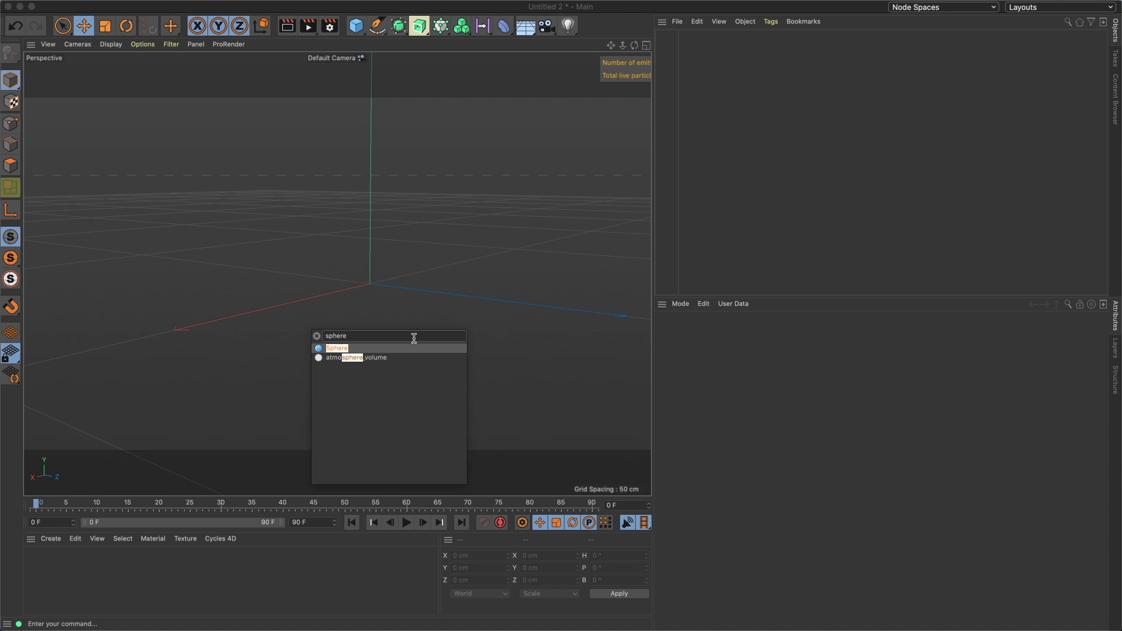
key(Return)
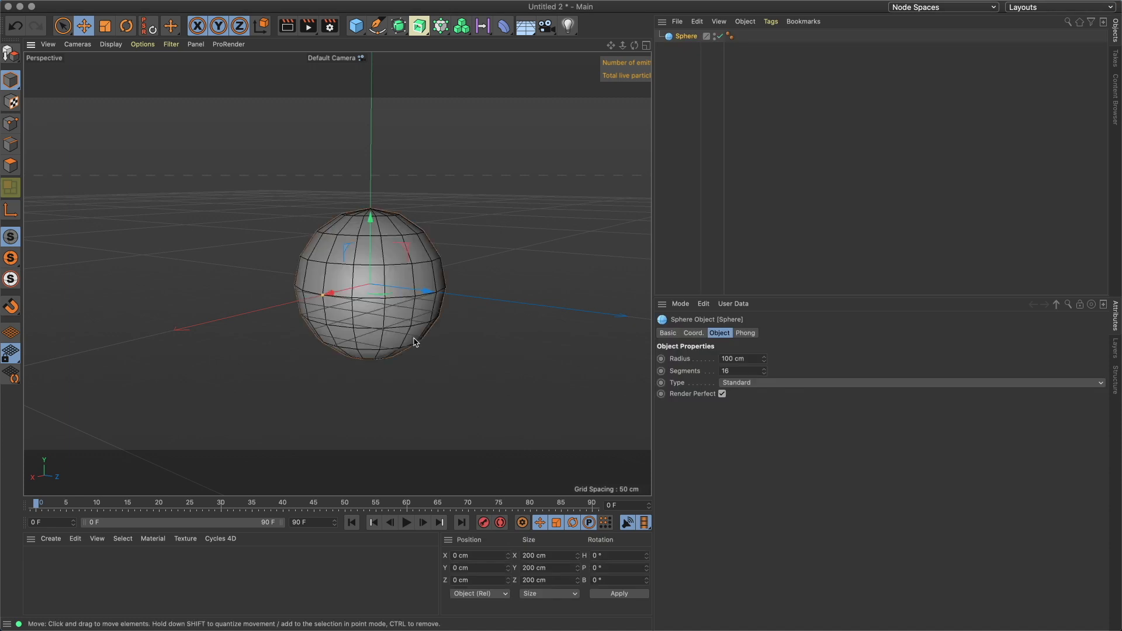
click(751, 371)
text(66)
key(Return)
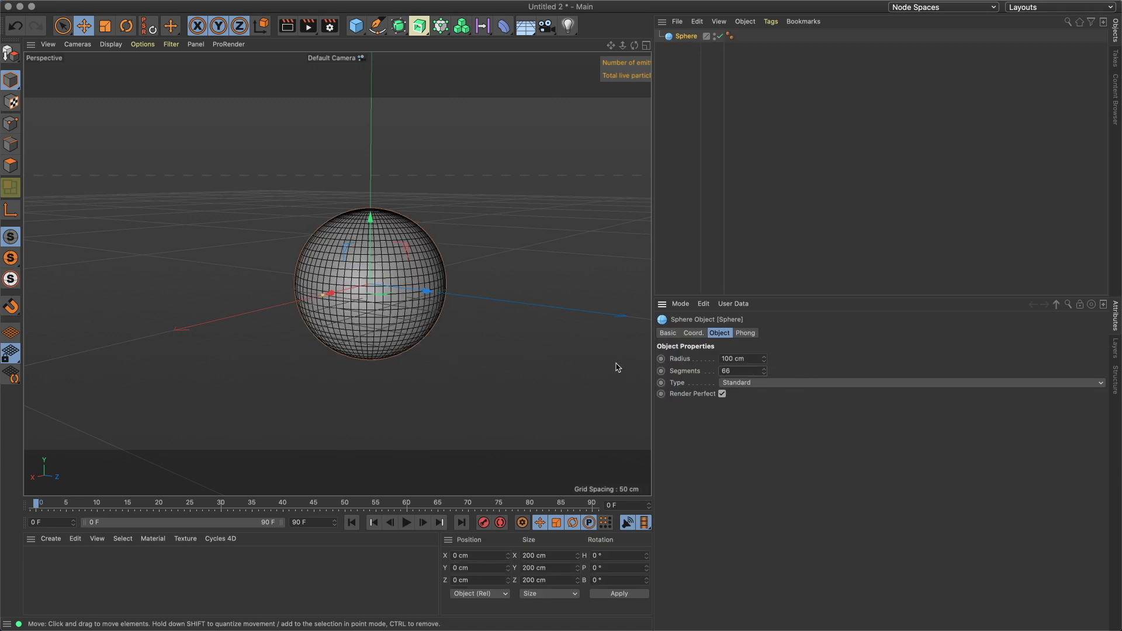
click(848, 387)
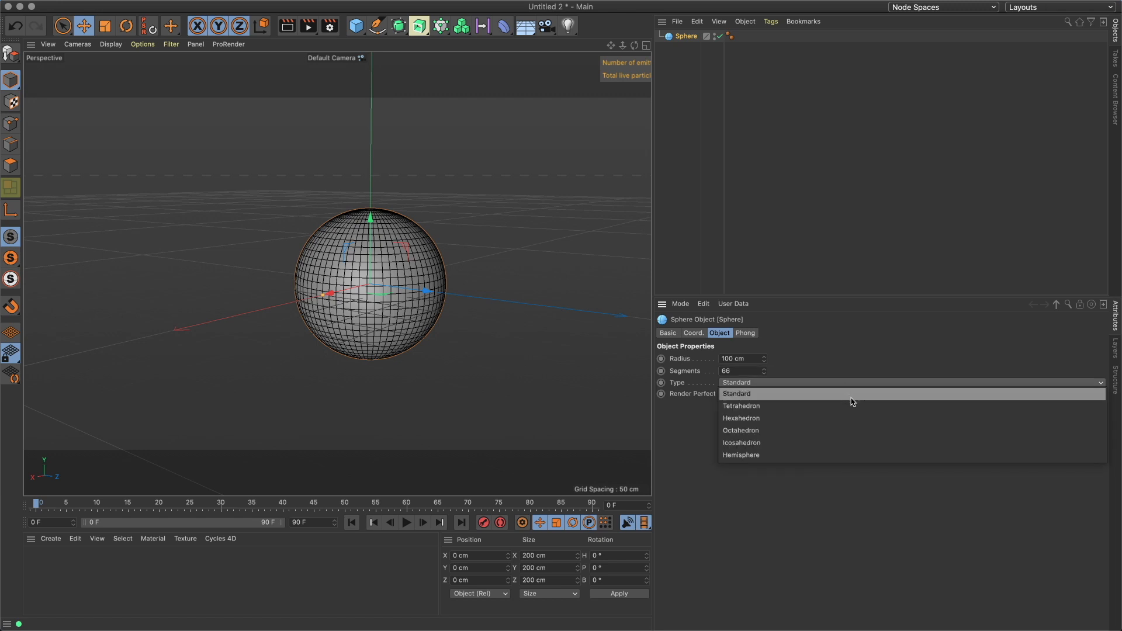
click(849, 443)
Add a MoGraph Displacer as a child of the sphere and set its height to 22 cm
key(shift+c)
text(displ)
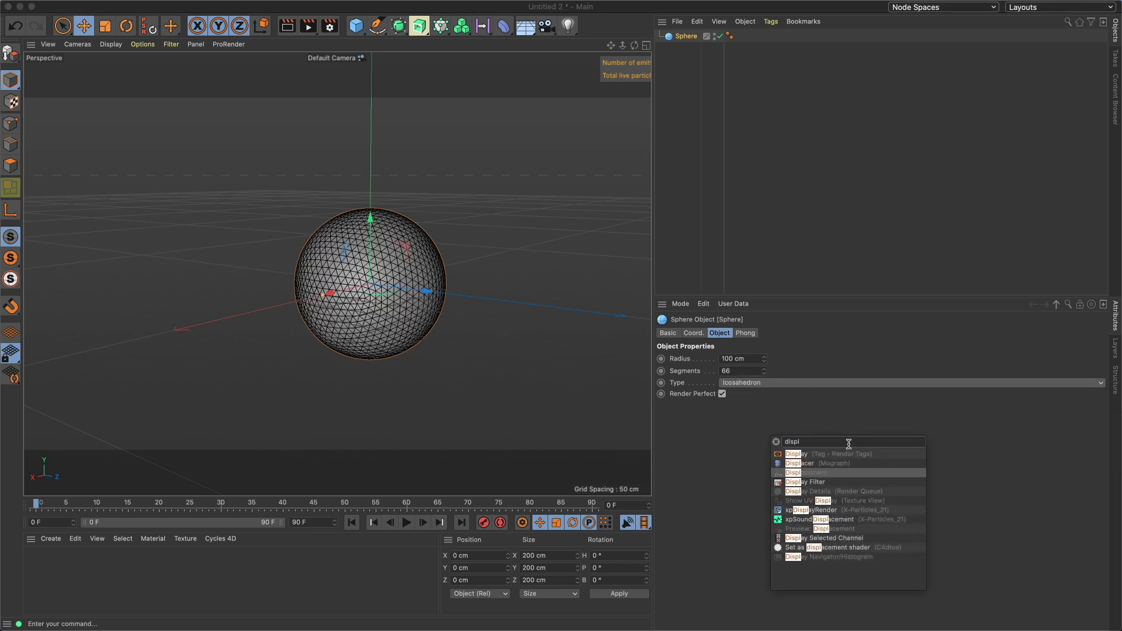
key(Return)
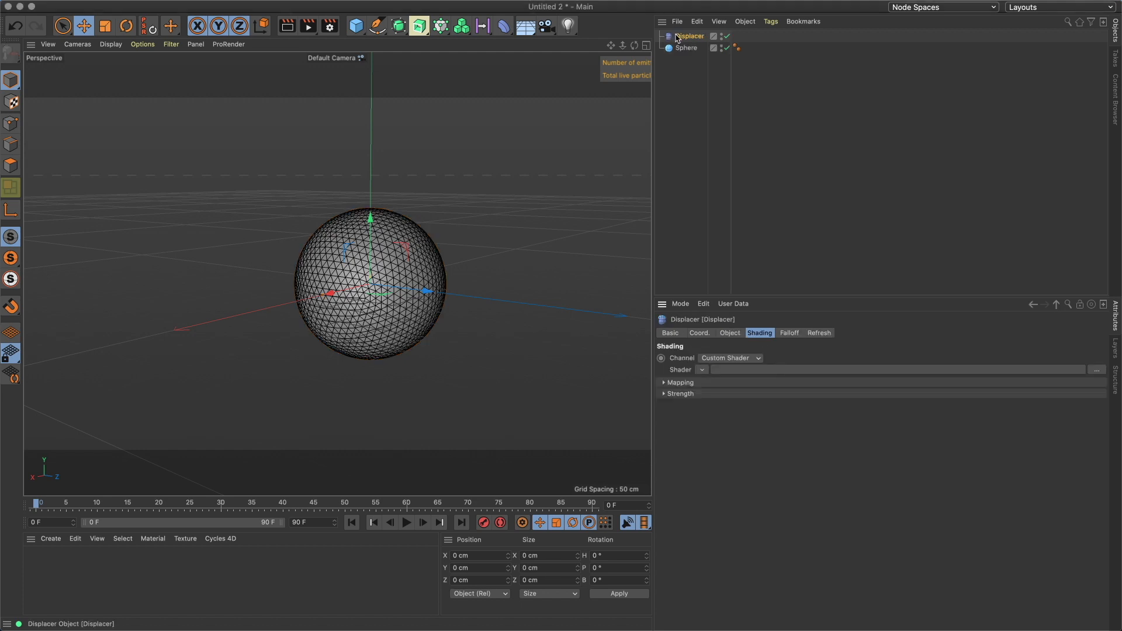
drag(684, 47, 689, 52)
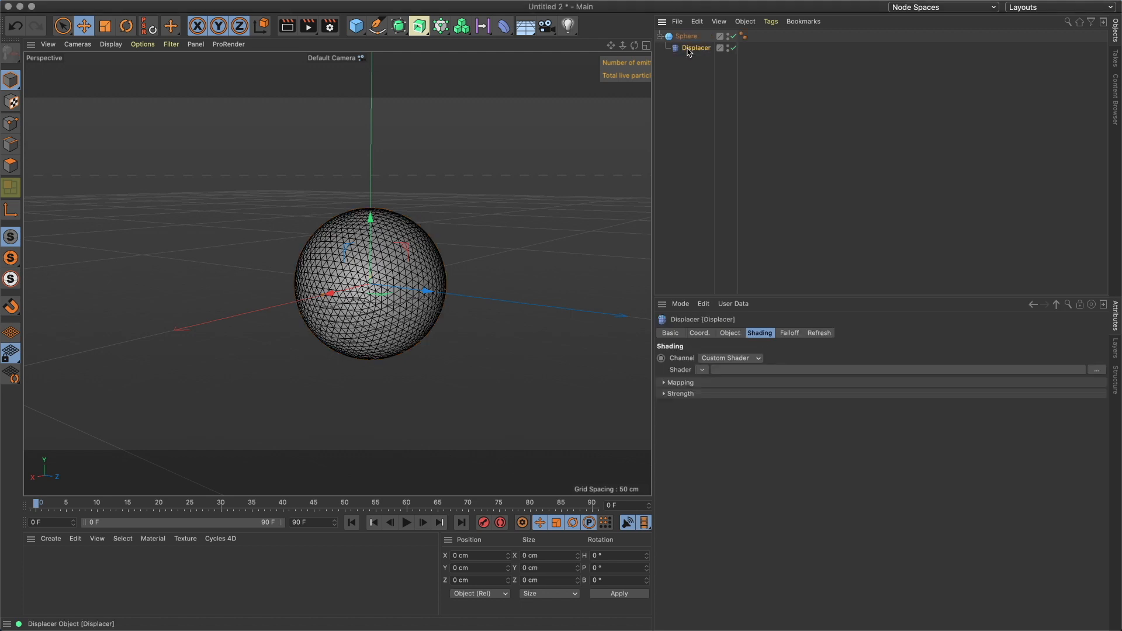
click(730, 333)
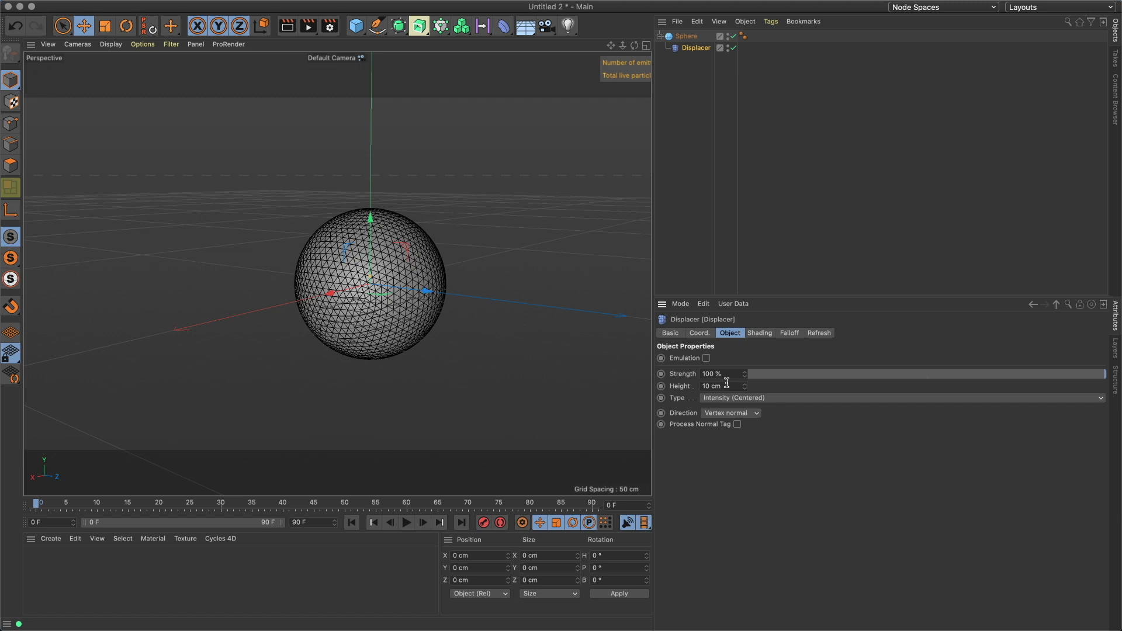
double_click(726, 383)
text(22)
key(Return)
Load a Noise shader into the Displacer's shading and change its noise type to Sparse Convolution
click(760, 334)
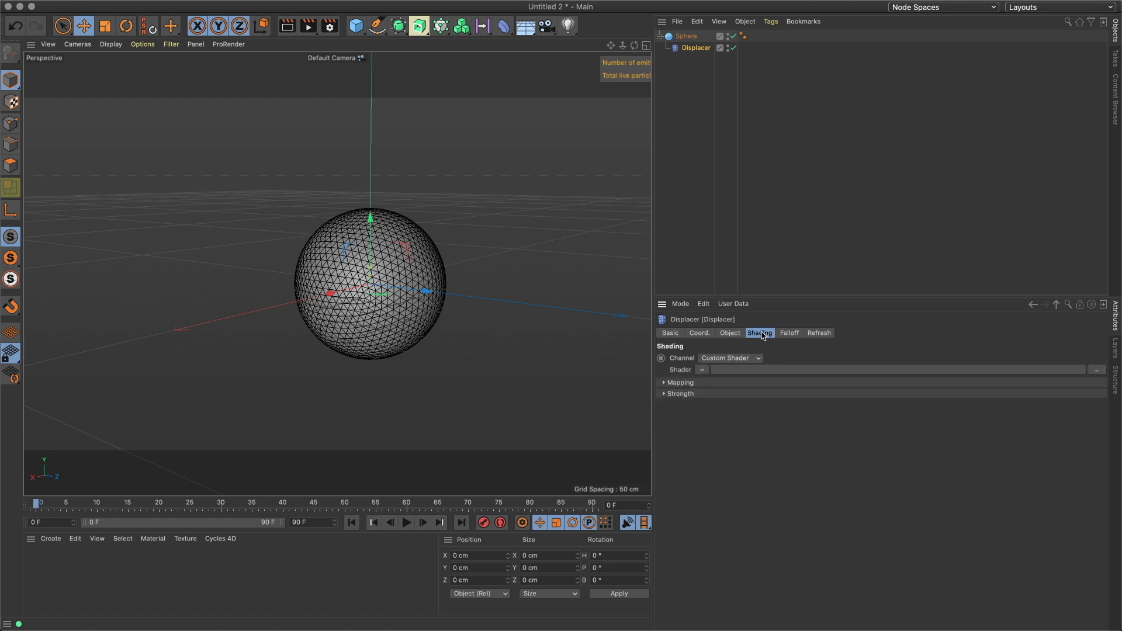
click(703, 370)
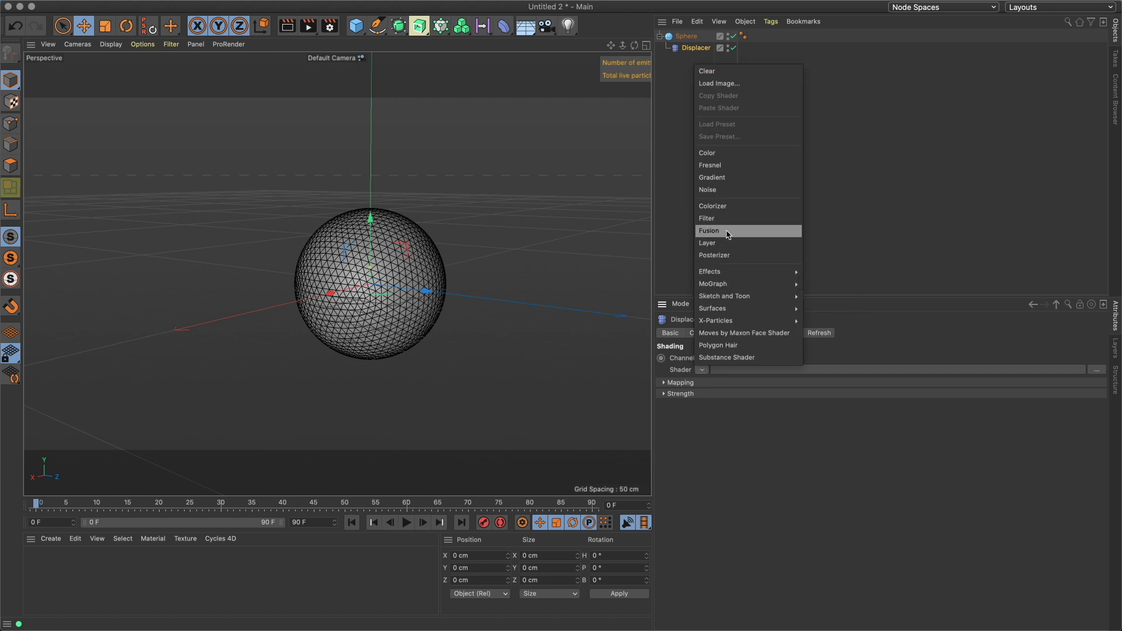
click(729, 190)
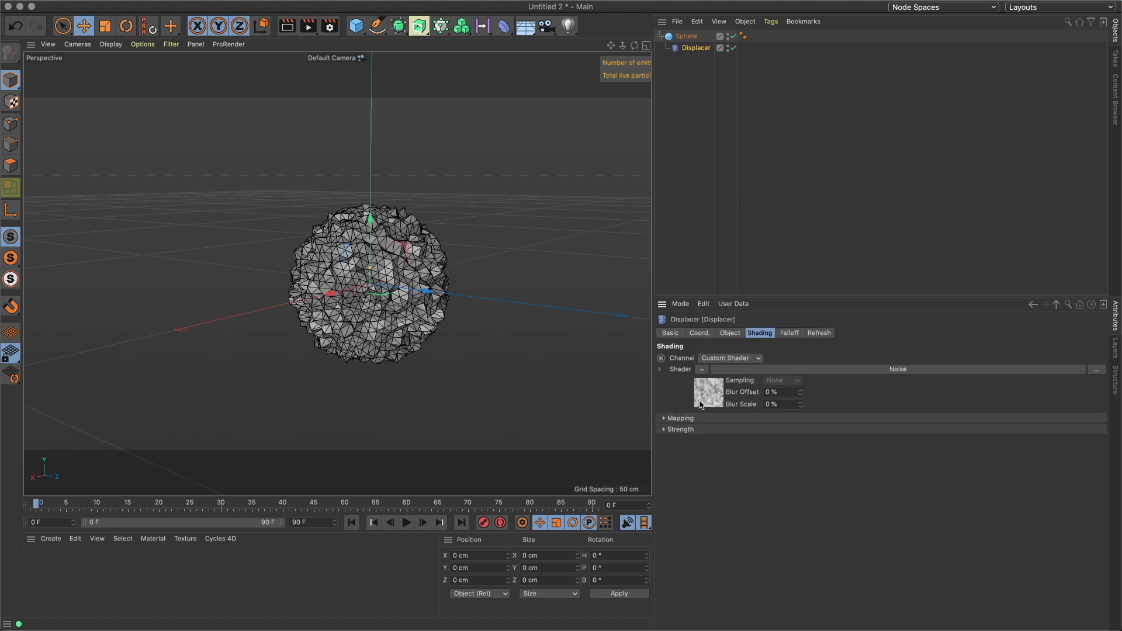
click(702, 402)
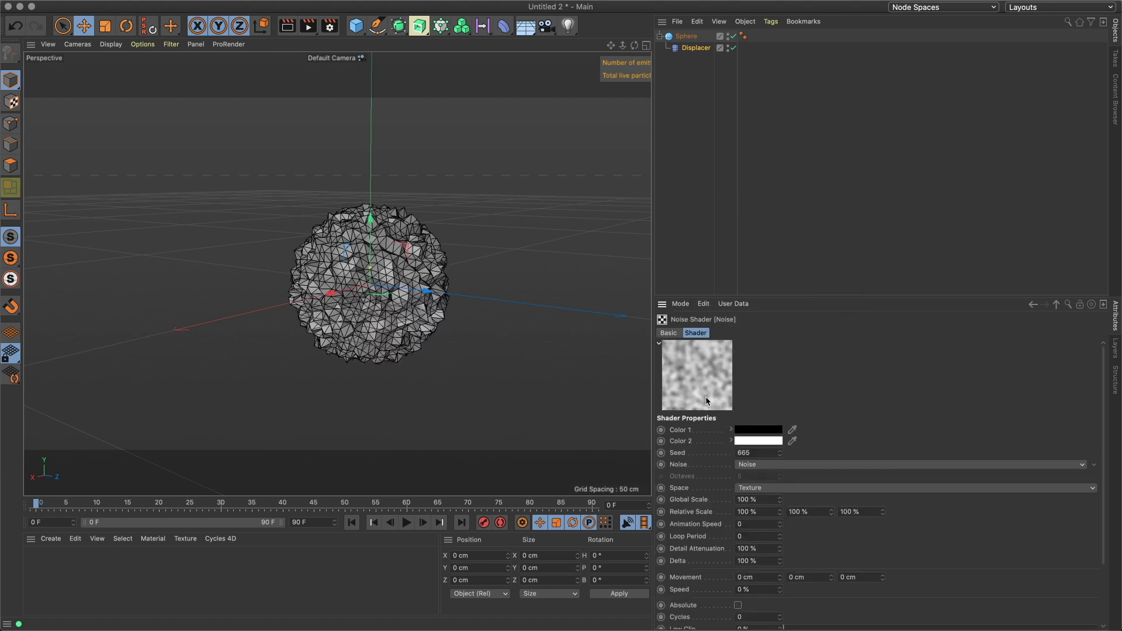
click(1095, 468)
scroll(1028, 561, down, 1)
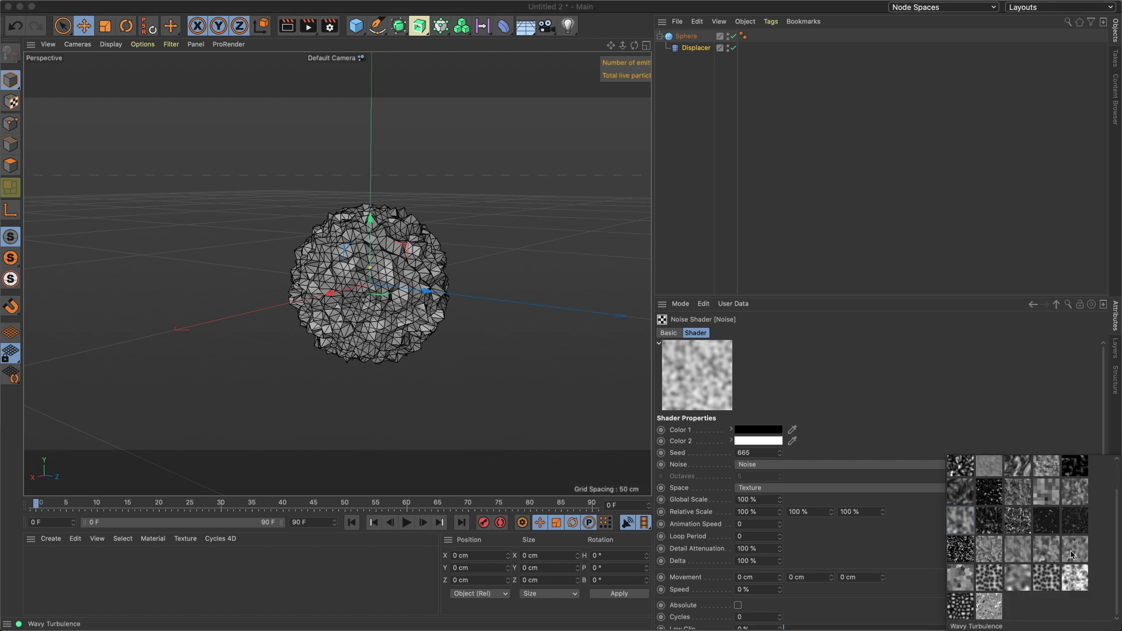
click(1019, 578)
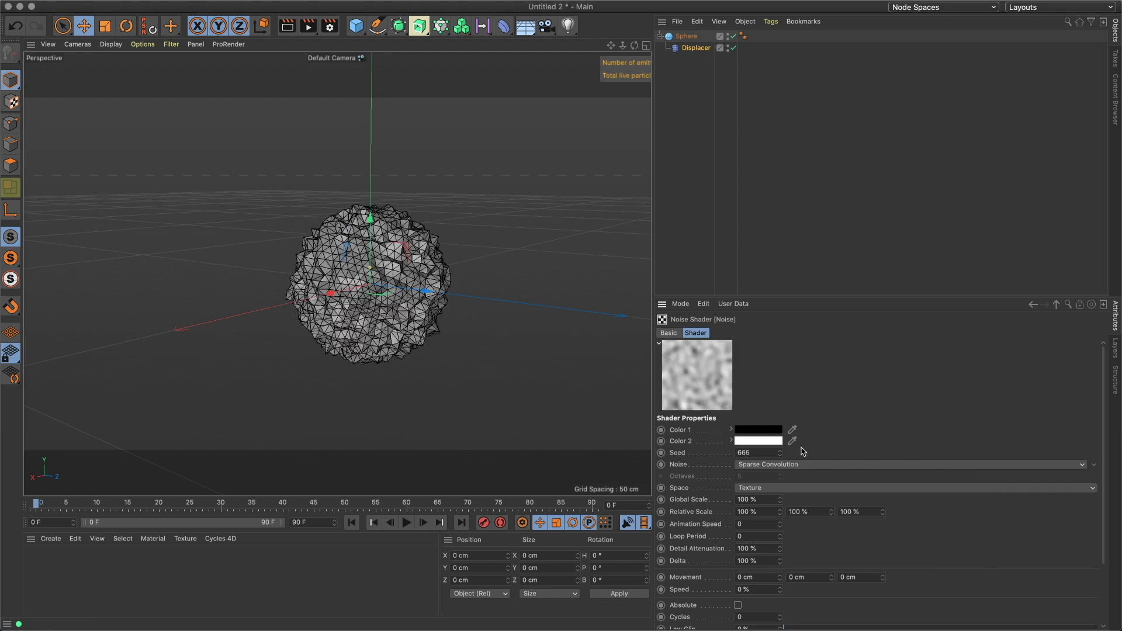
Set the noise shader's Global Scale to 550 %
click(775, 500)
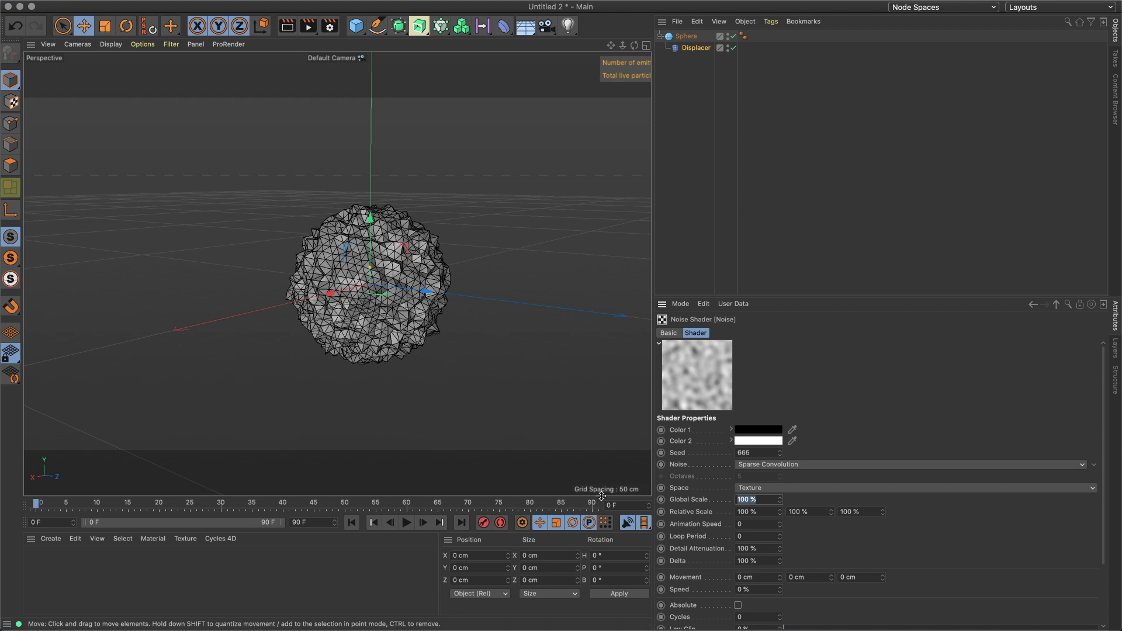
text(550)
key(Return)
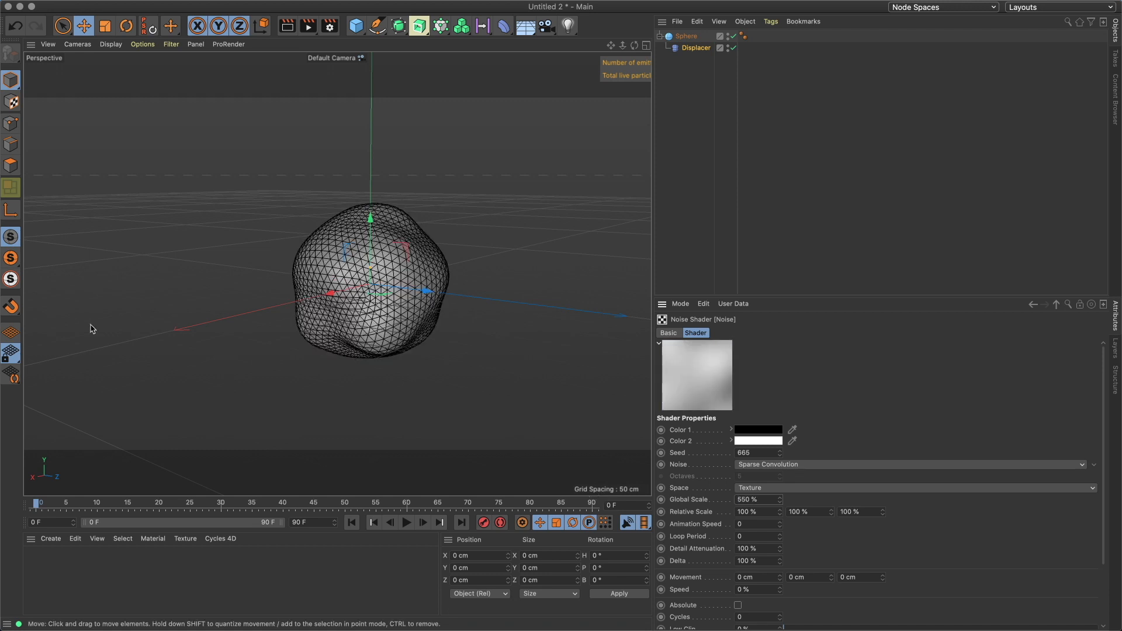
alt+drag(478, 323, 397, 295)
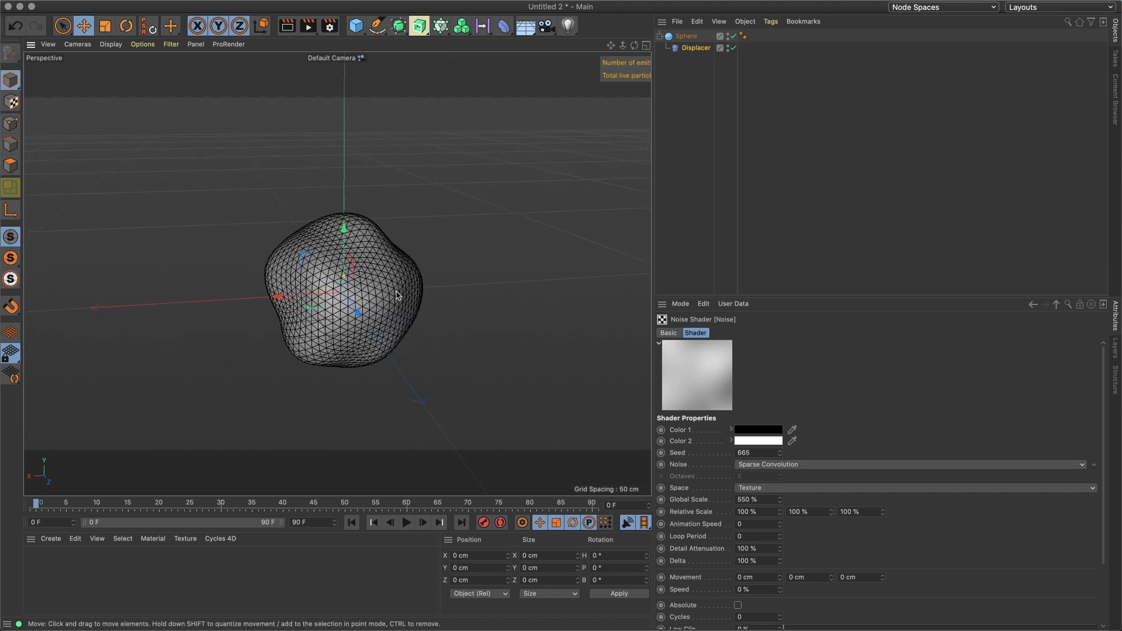
Add an X-Particles xpSystem to the scene and turn off its icon in the viewport
key(shift+c)
text(sys)
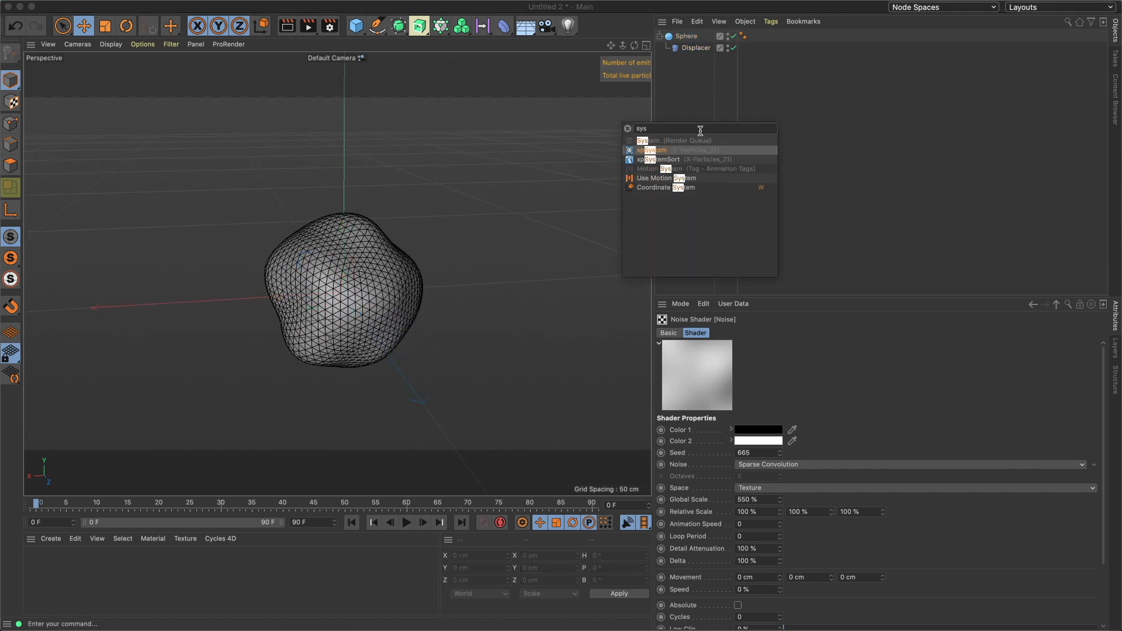
key(Return)
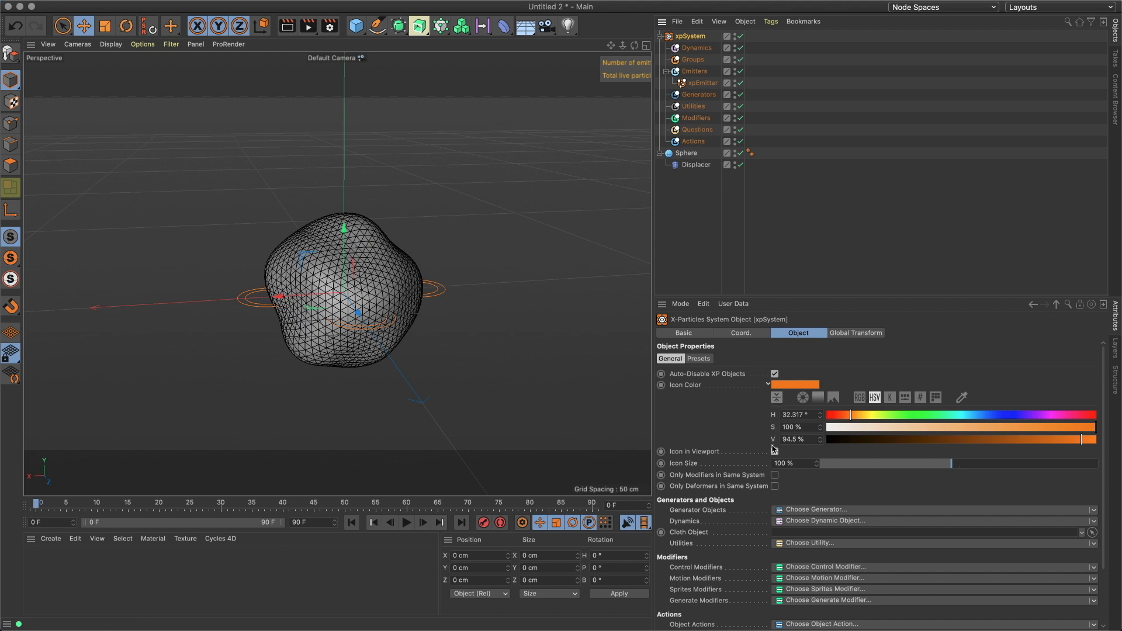
click(774, 453)
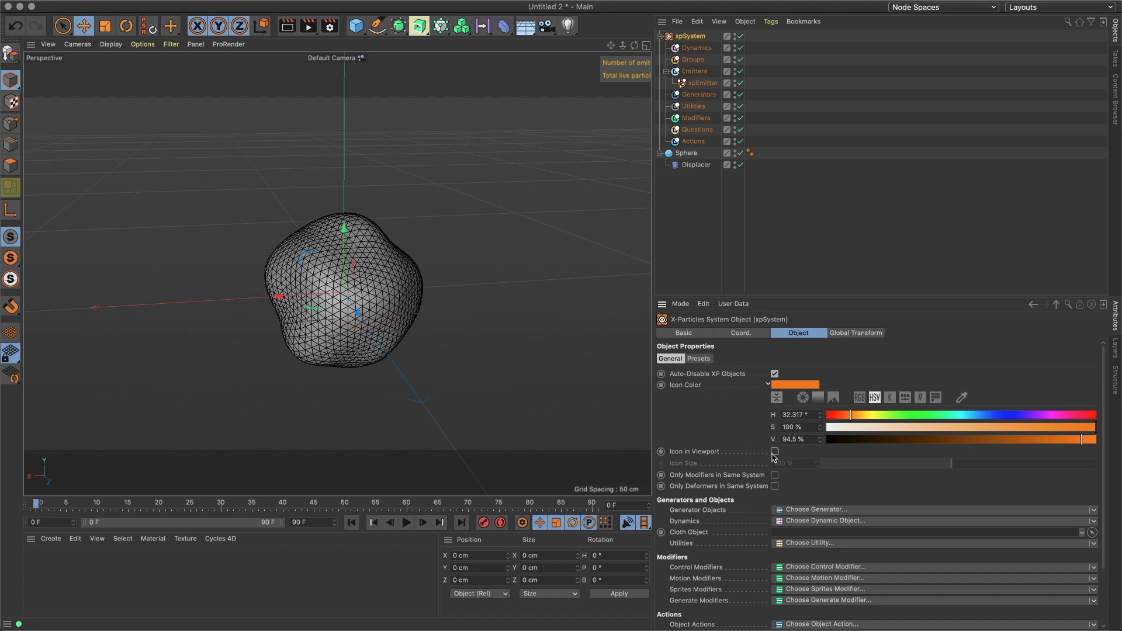
Set the xpEmitter's shape to Object, assign the sphere as its source, and emit from Polygon Area
click(711, 85)
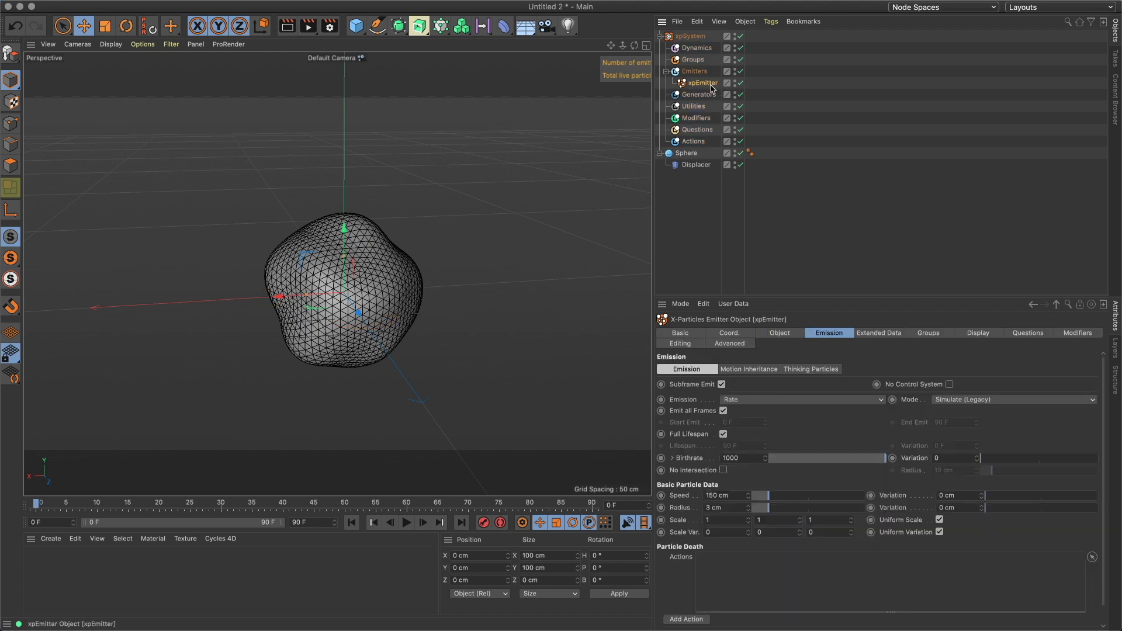
click(770, 333)
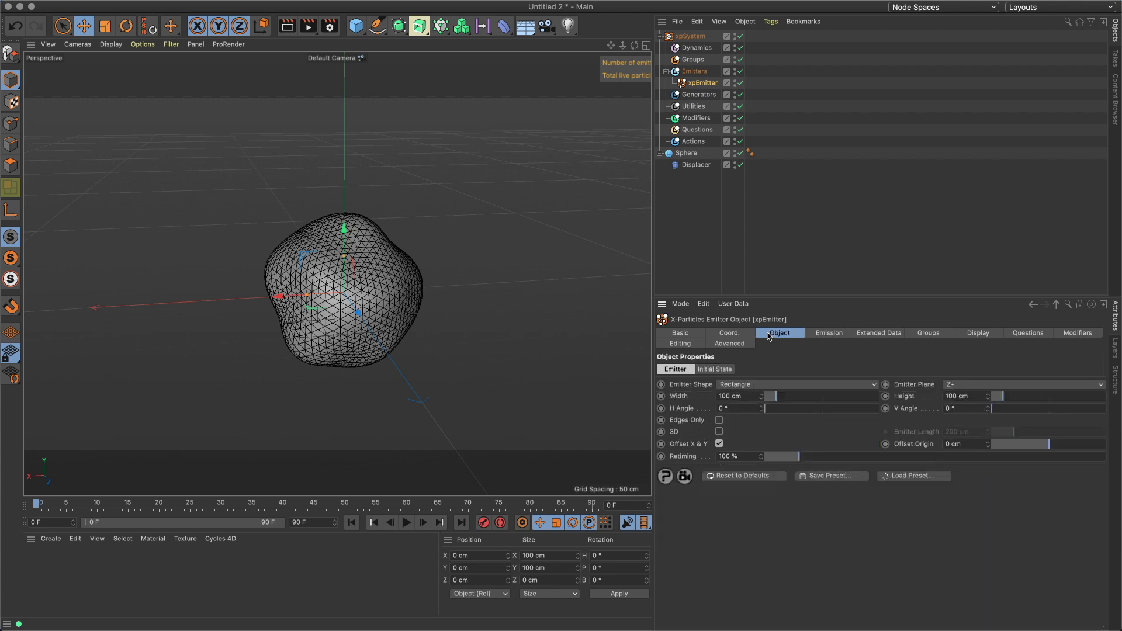
click(777, 384)
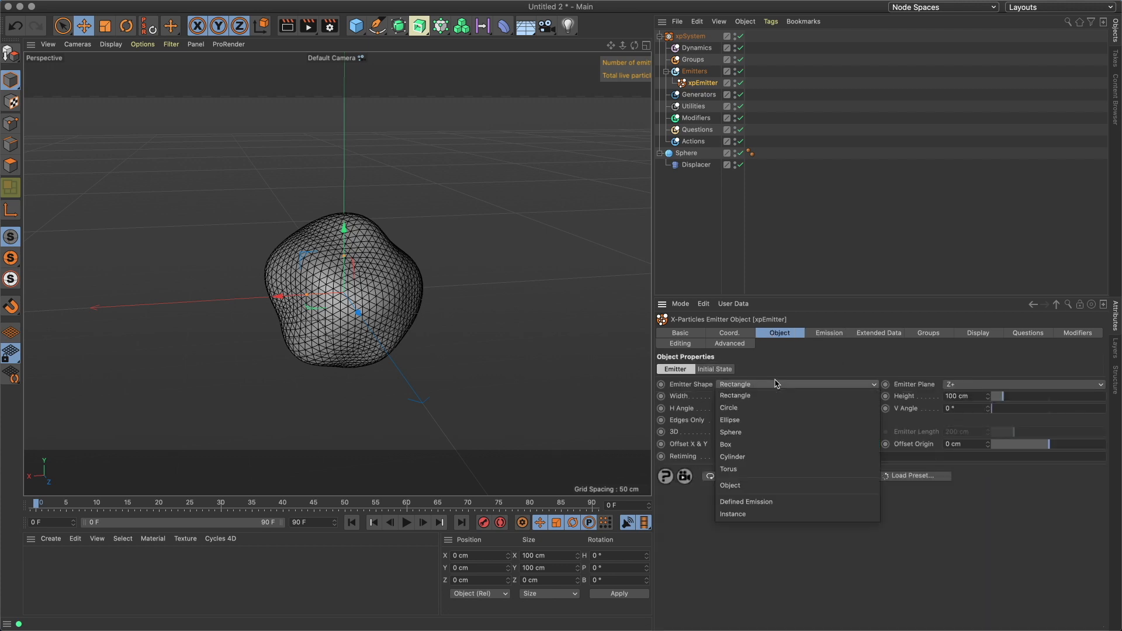
click(768, 486)
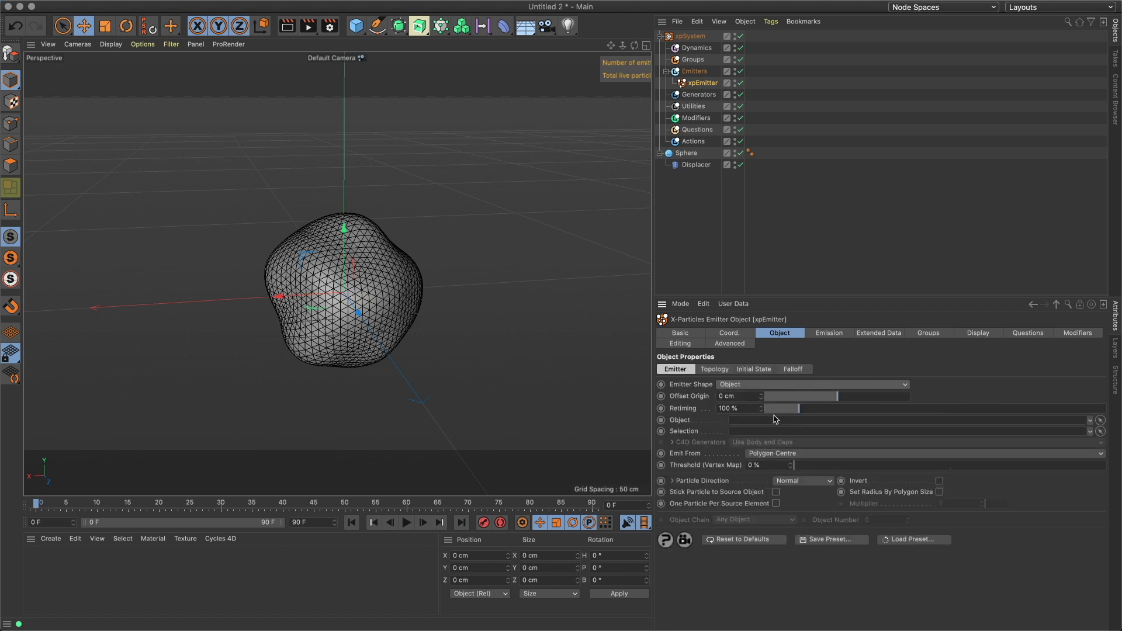
drag(690, 153, 738, 422)
click(783, 454)
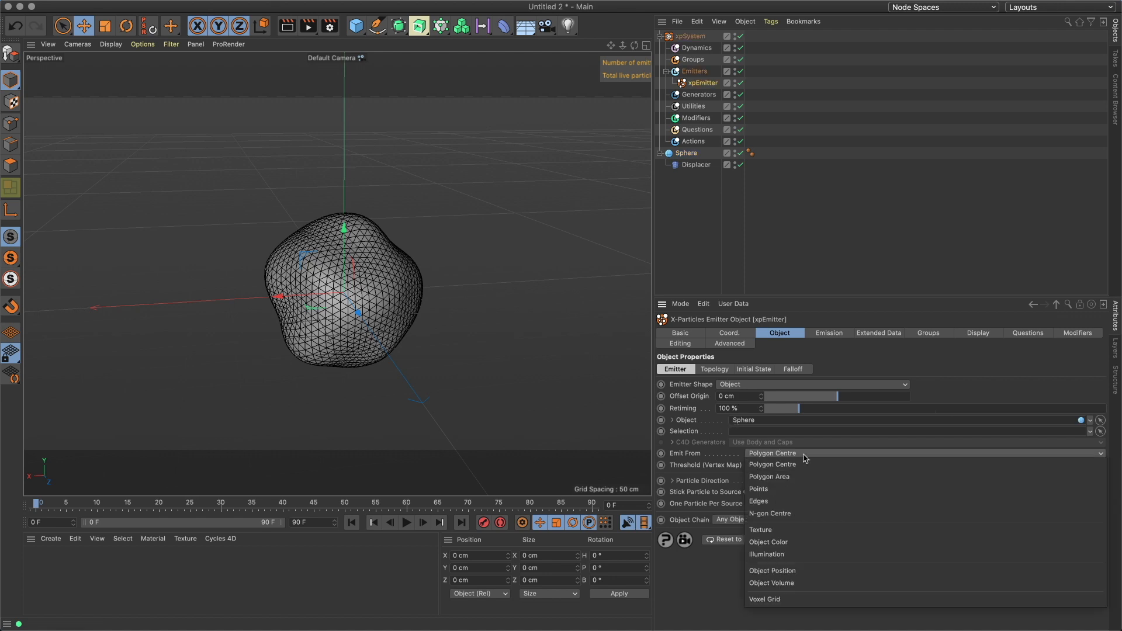
click(805, 476)
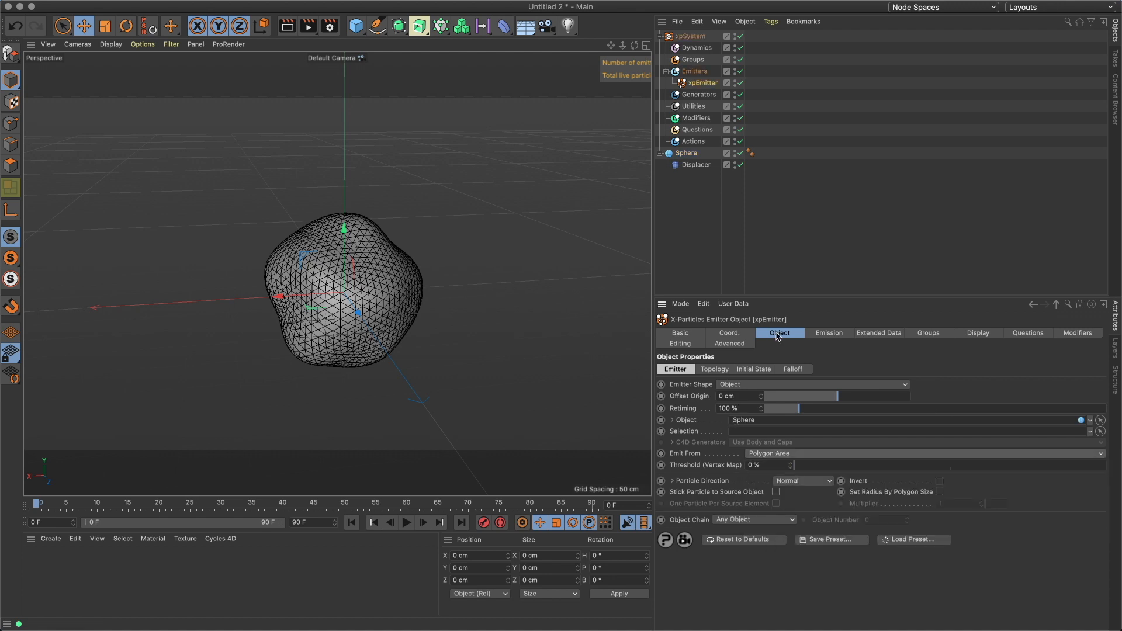
Set the emitter's emission to Pulse, disable Emit all Frames, and end the emission at frame 45
click(824, 333)
click(754, 400)
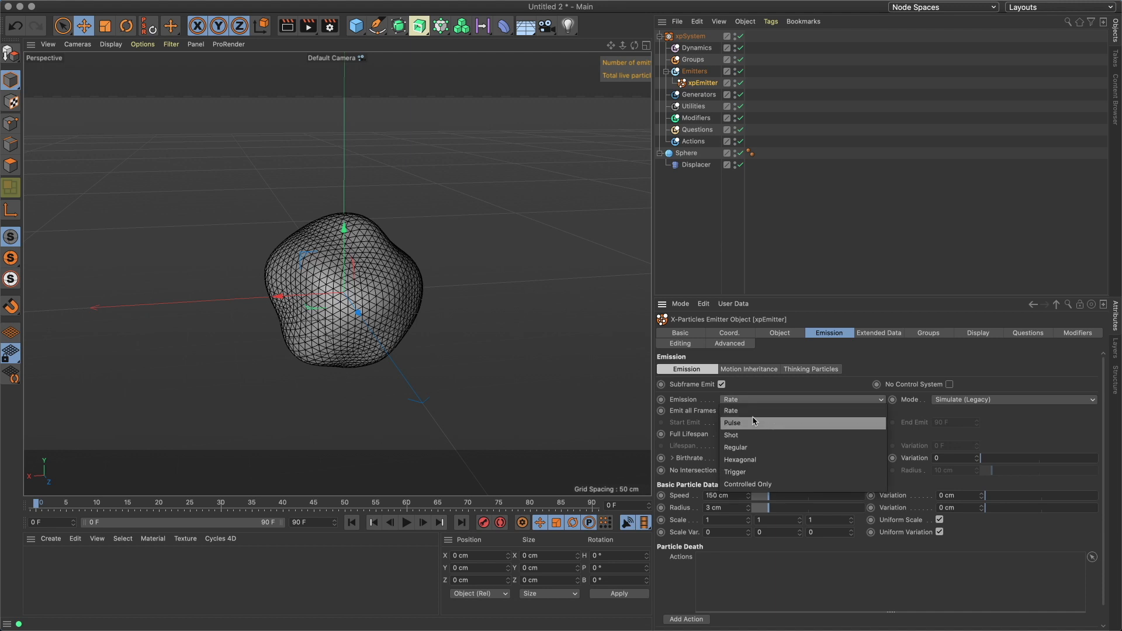
click(754, 413)
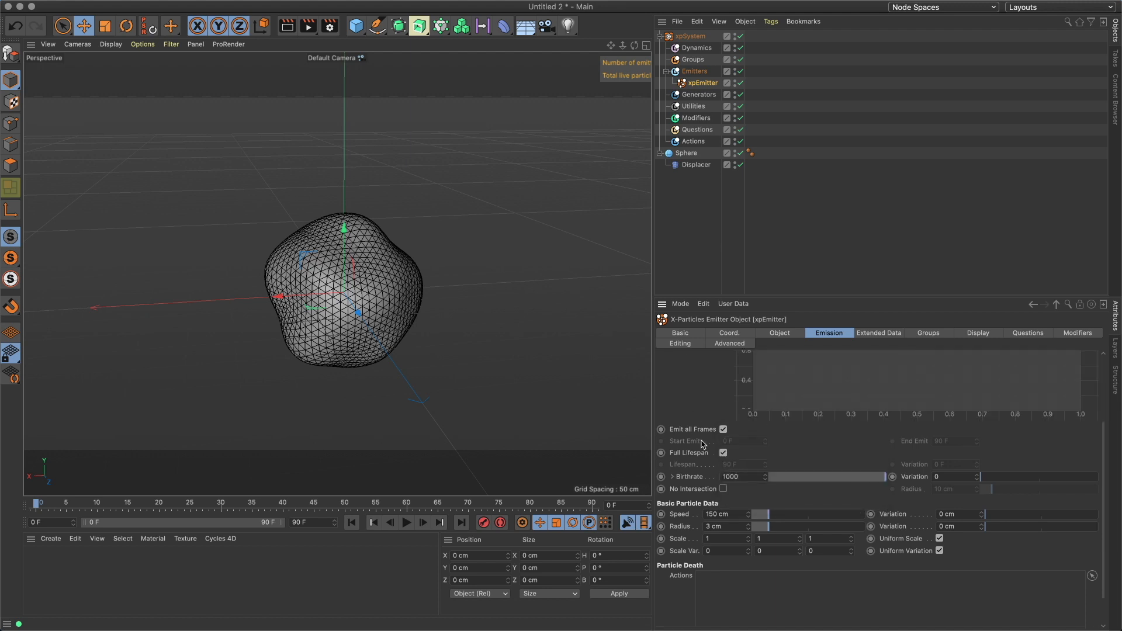
click(724, 430)
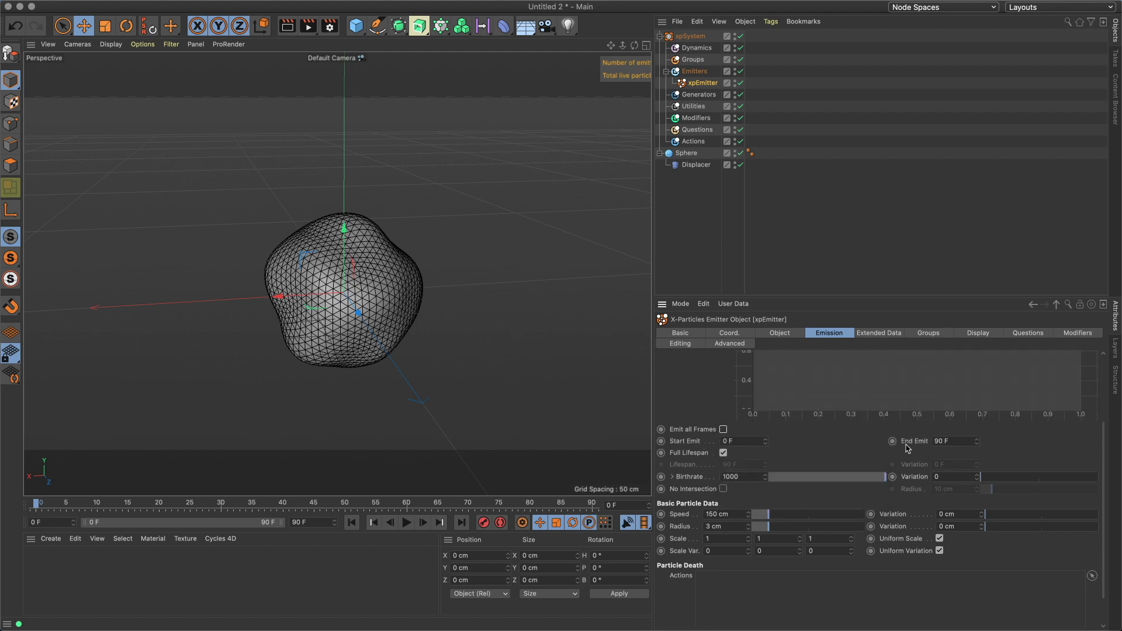
click(949, 443)
scroll(683, 413, up, 4)
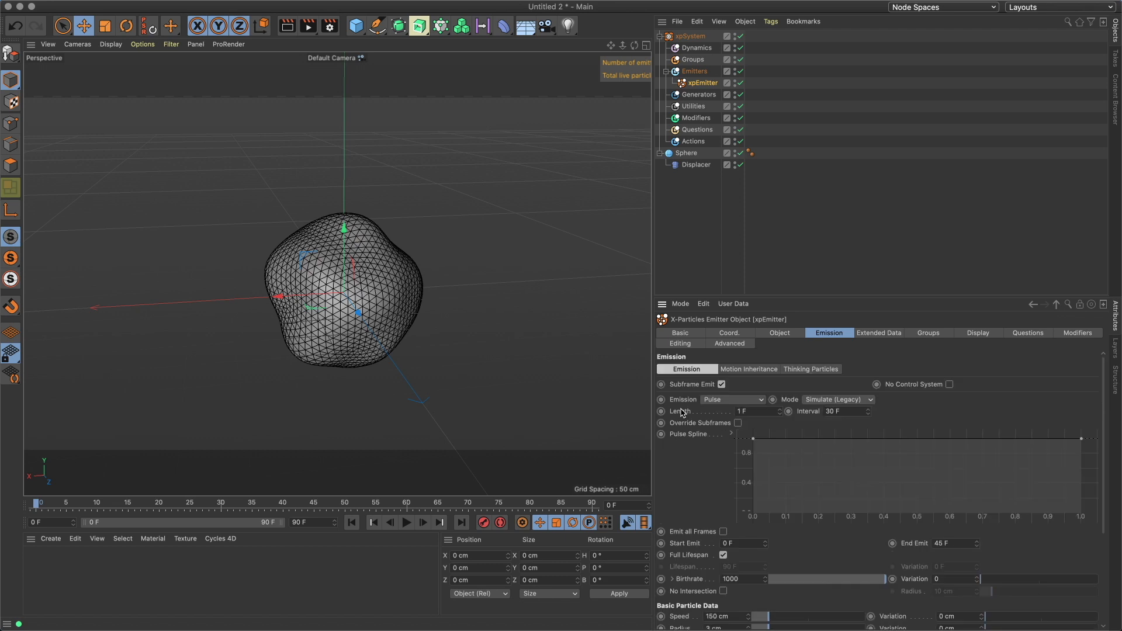
Set the emitter's pulse interval to 5 frames and its birthrate to 1
double_click(842, 411)
text(5)
double_click(751, 577)
text(1)
scroll(674, 576, down, 5)
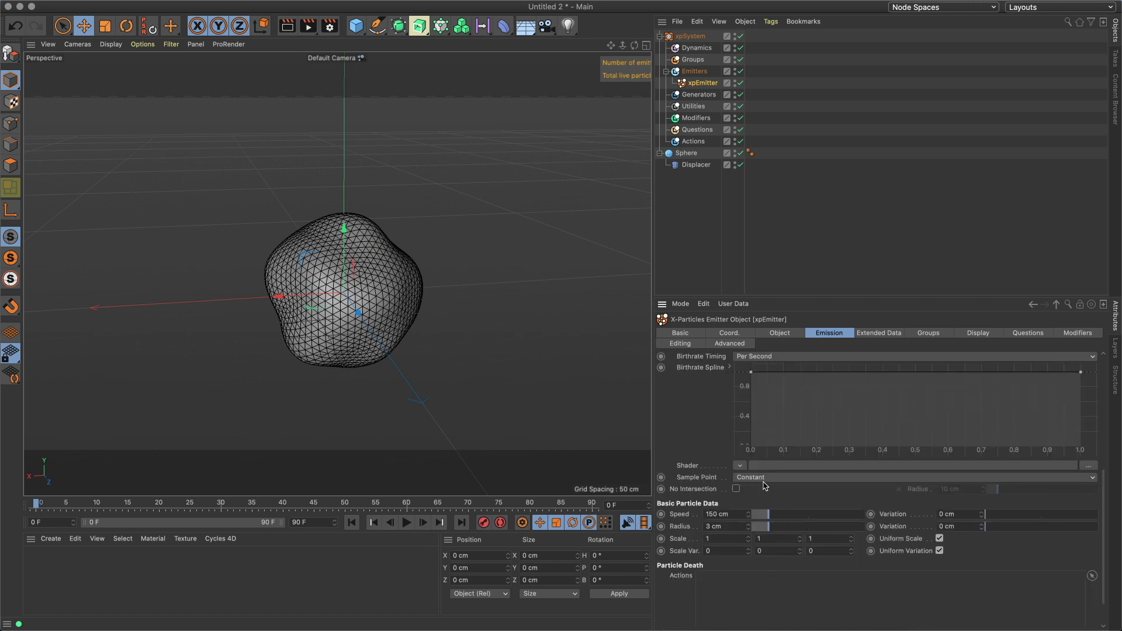
scroll(725, 421, up, 1)
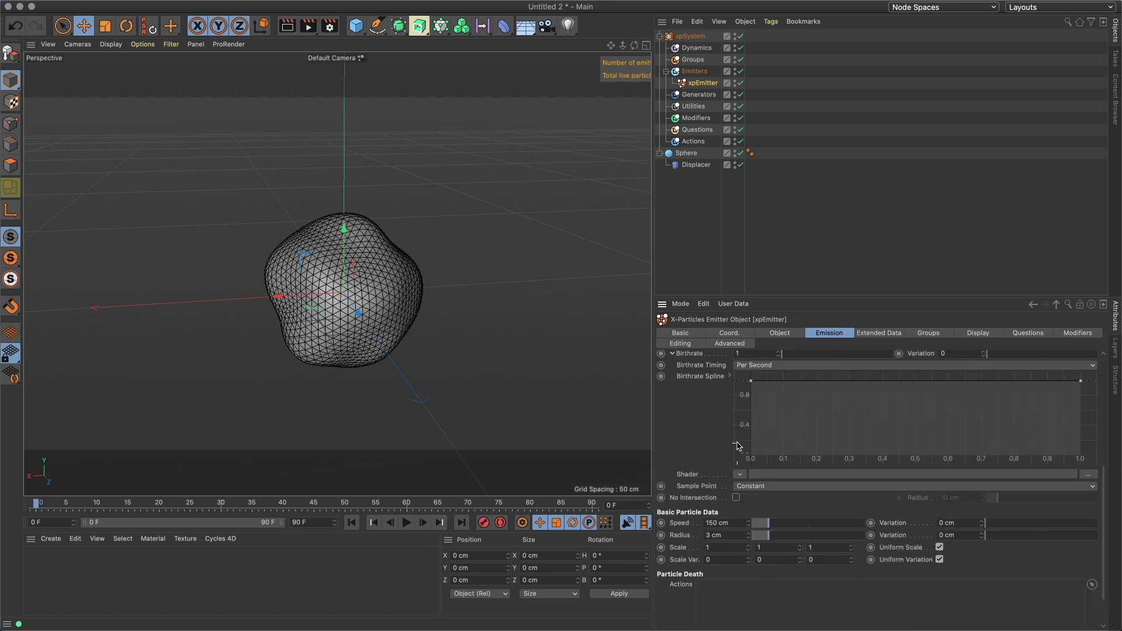
Set the emitter's birthrate timing to Per Frame and play the animation to check the emitted particles
click(772, 366)
click(769, 387)
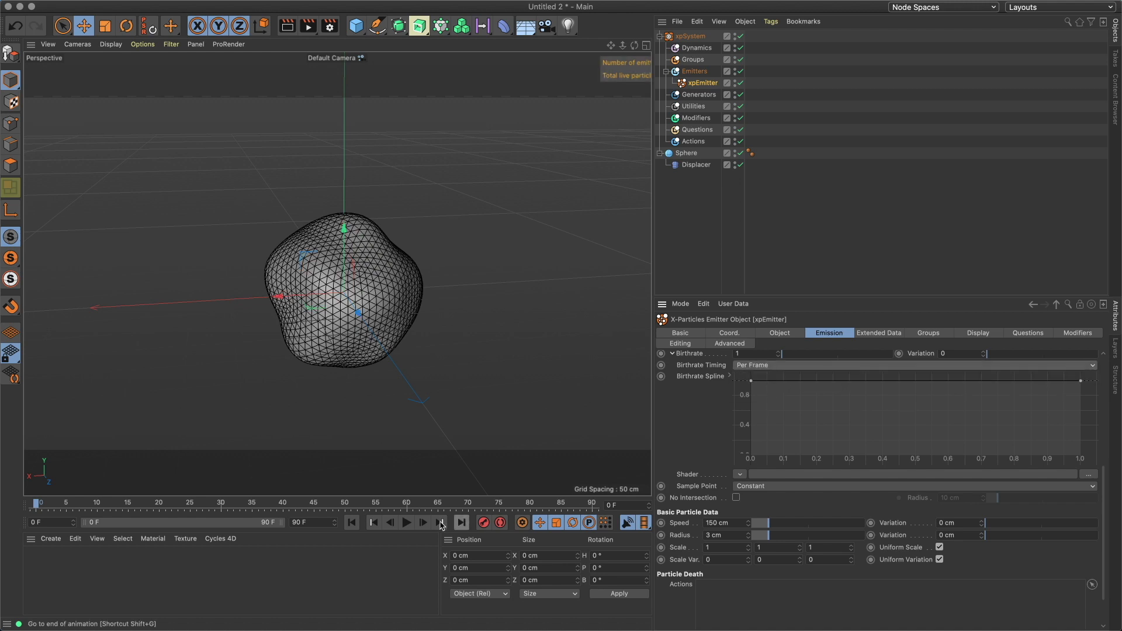
click(409, 523)
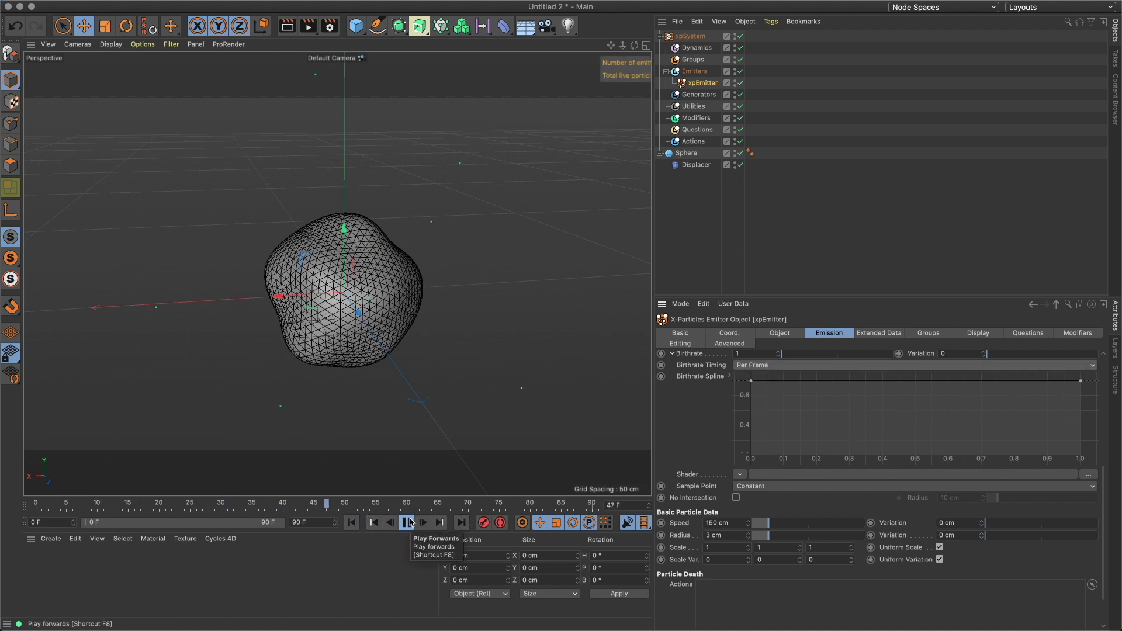
click(409, 523)
scroll(292, 326, down, 5)
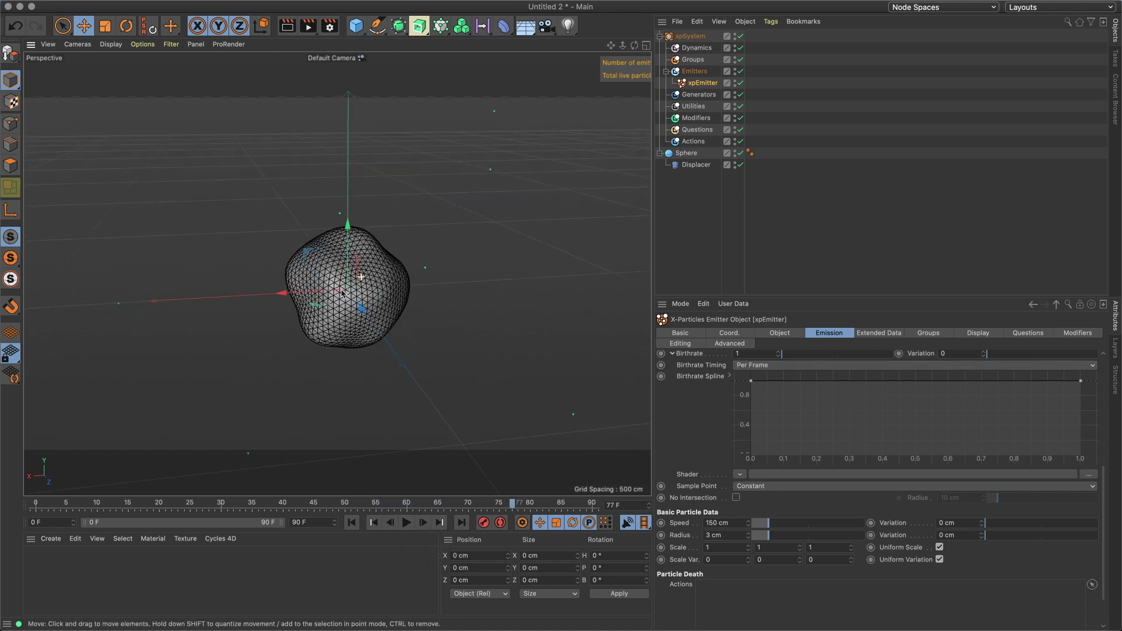
alt+drag(337, 297, 351, 309)
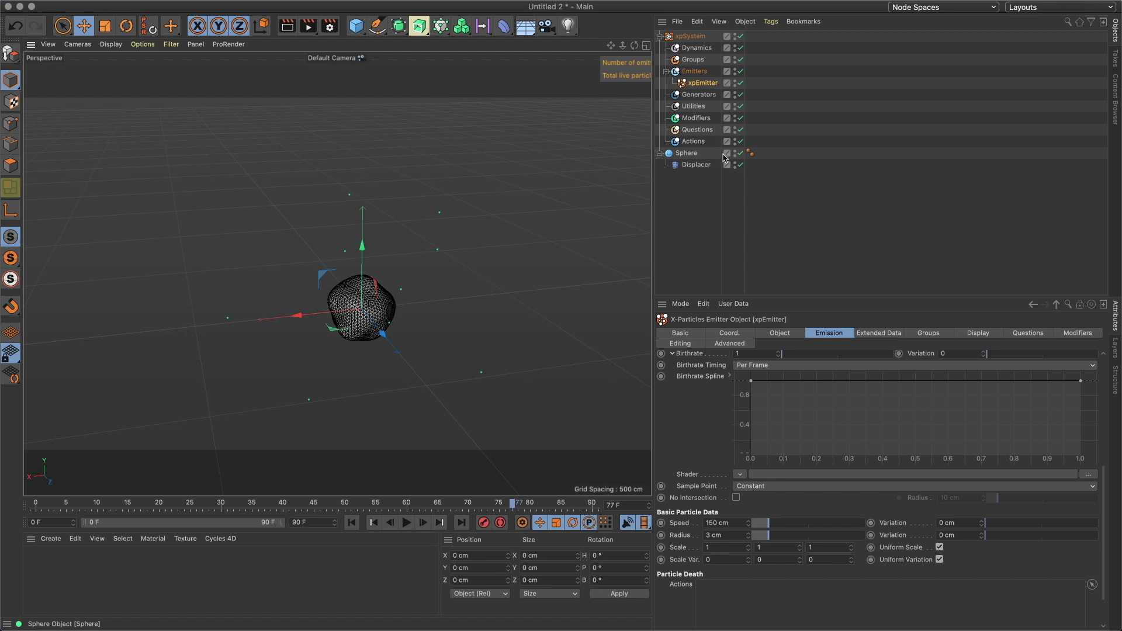
Add an xpTrail object to the scene and play the animation from the start to check the particle trails
key(shift+c)
text(tra)
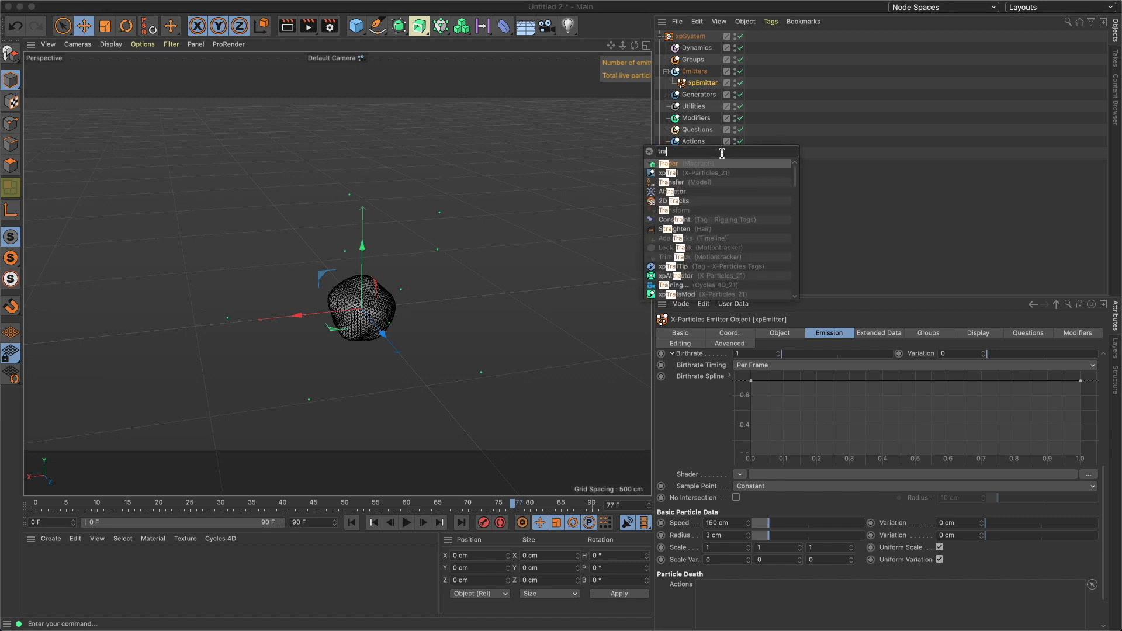
text(il)
key(Return)
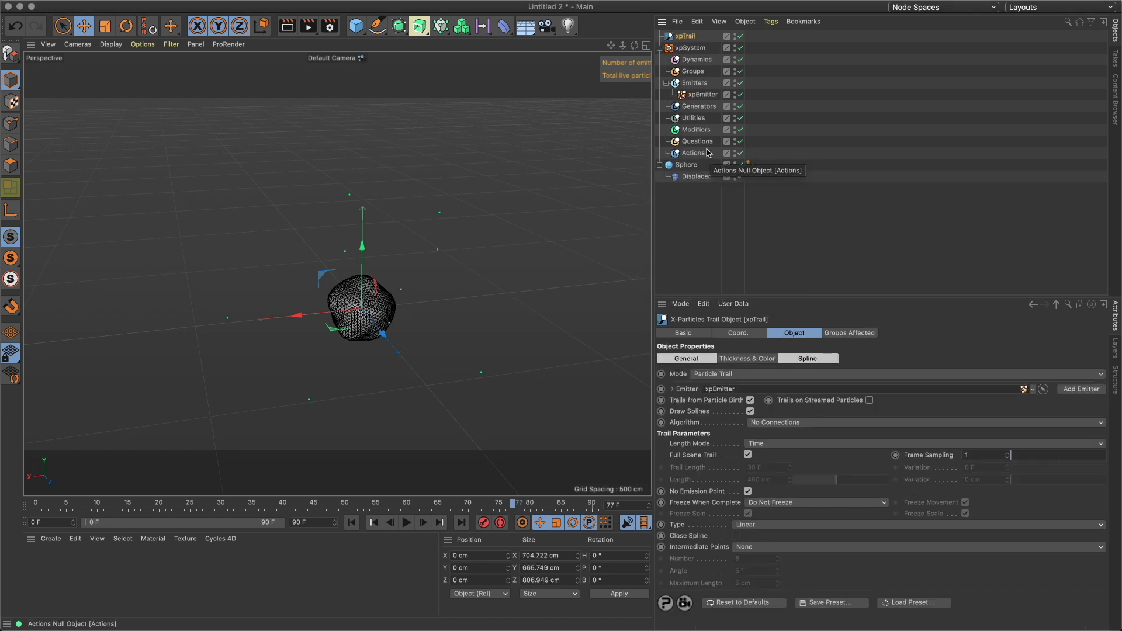
click(352, 522)
click(406, 522)
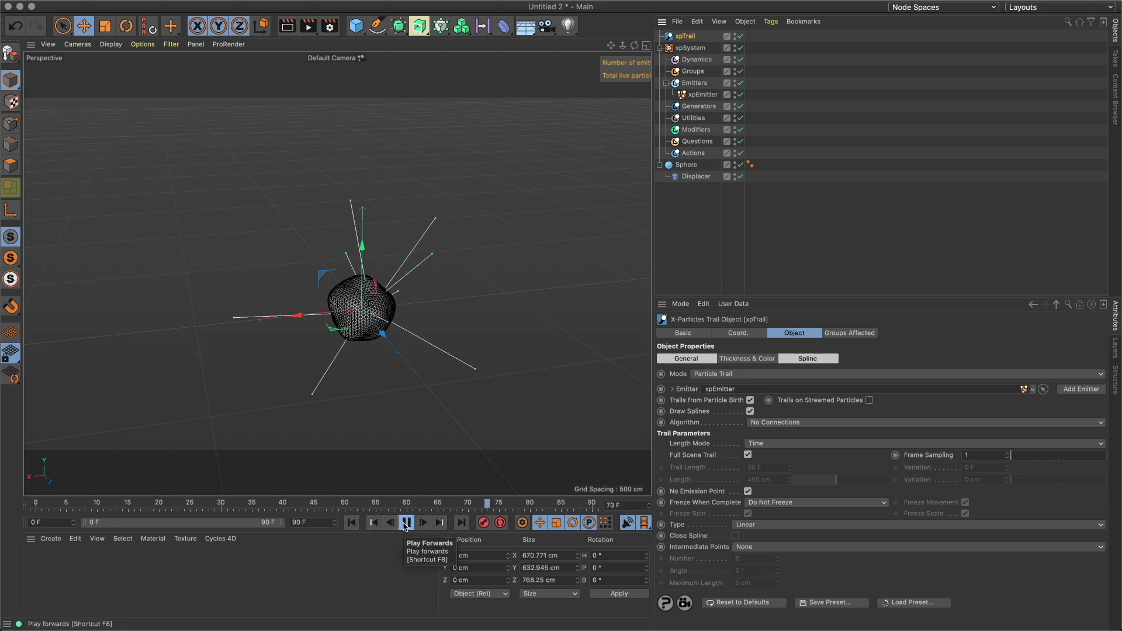
click(406, 523)
Extend the project end and preview range to frame 333, and play the longer animation from the start
double_click(295, 524)
text(333)
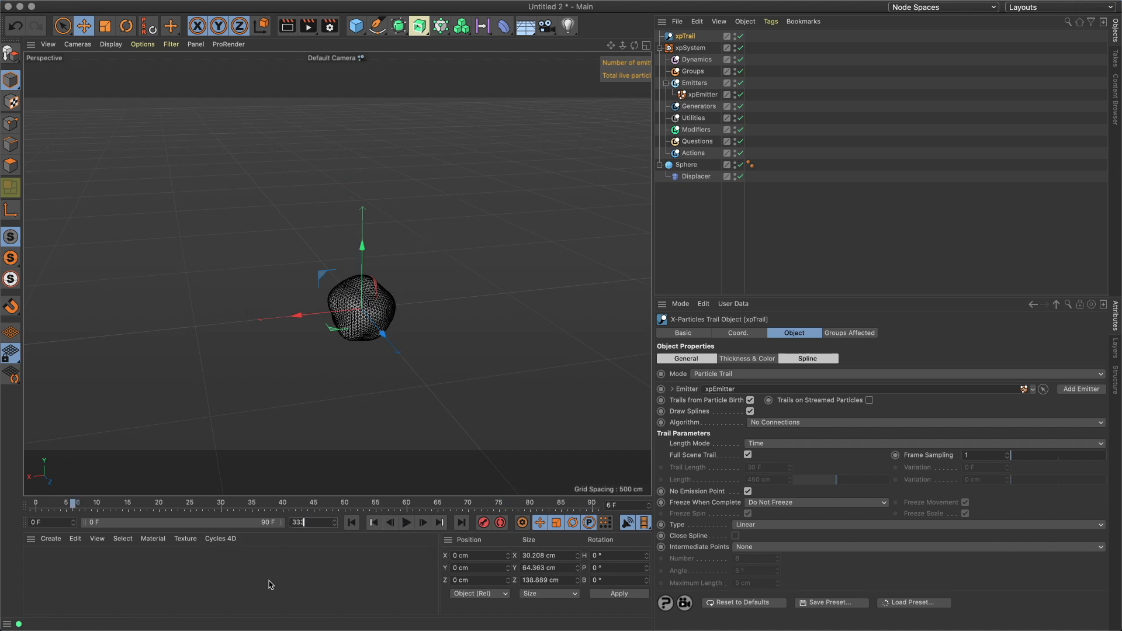
key(Return)
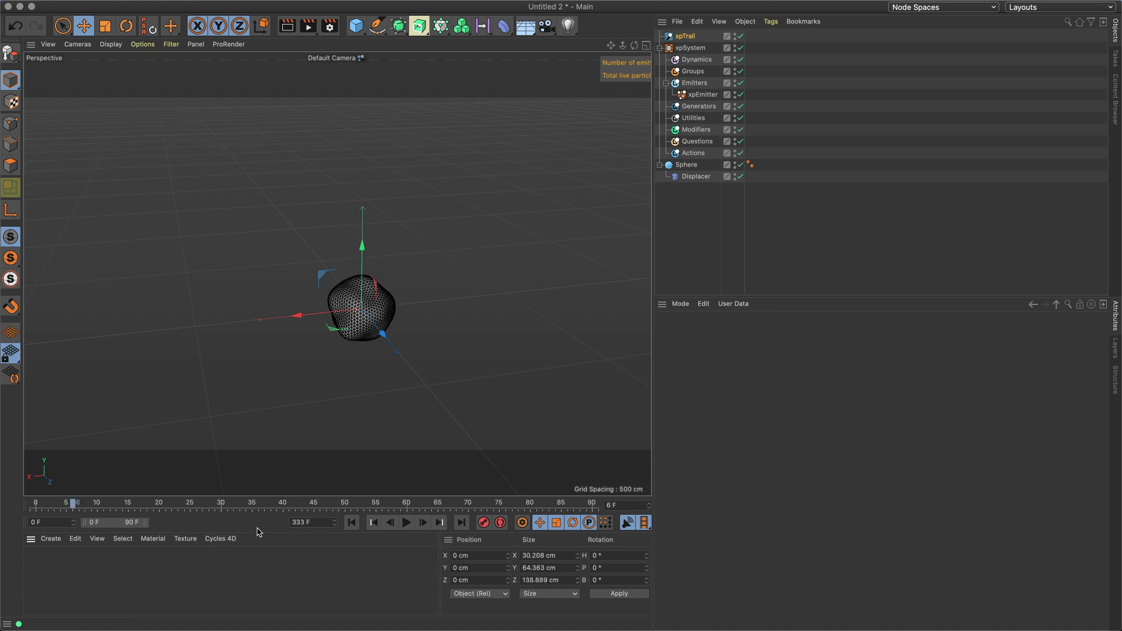
double_click(144, 521)
click(351, 523)
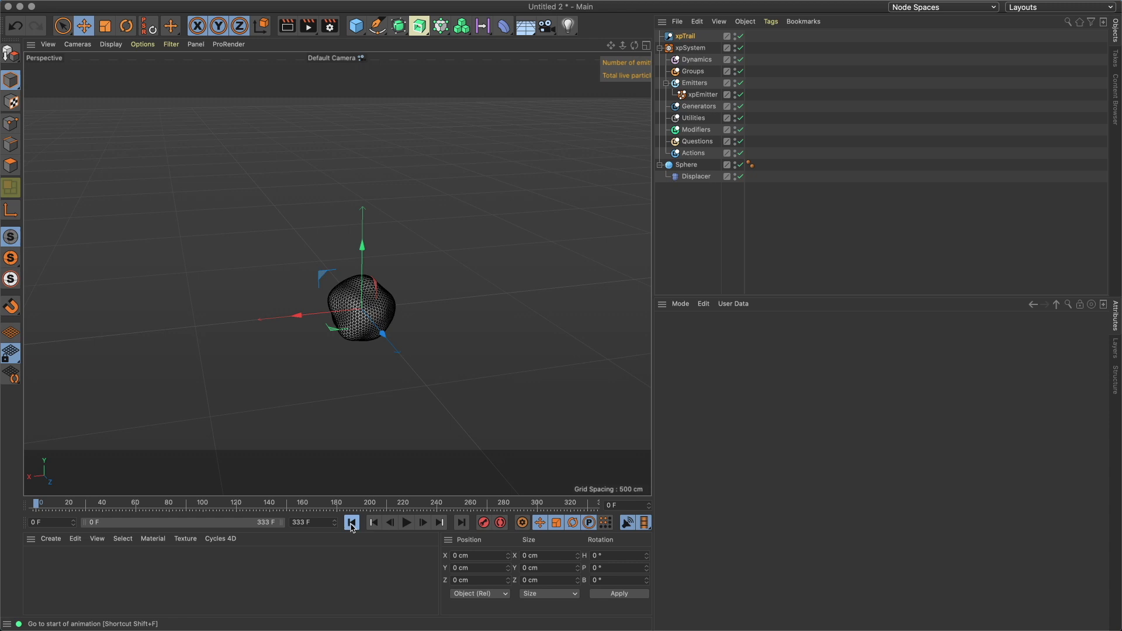
click(407, 522)
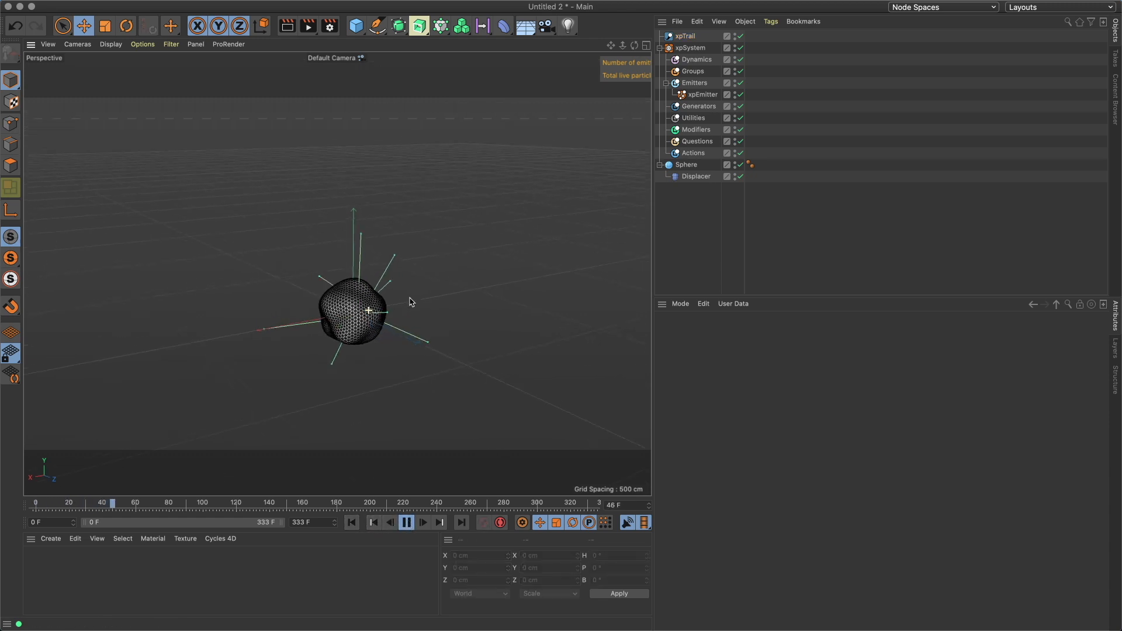
alt+drag(374, 310, 295, 334)
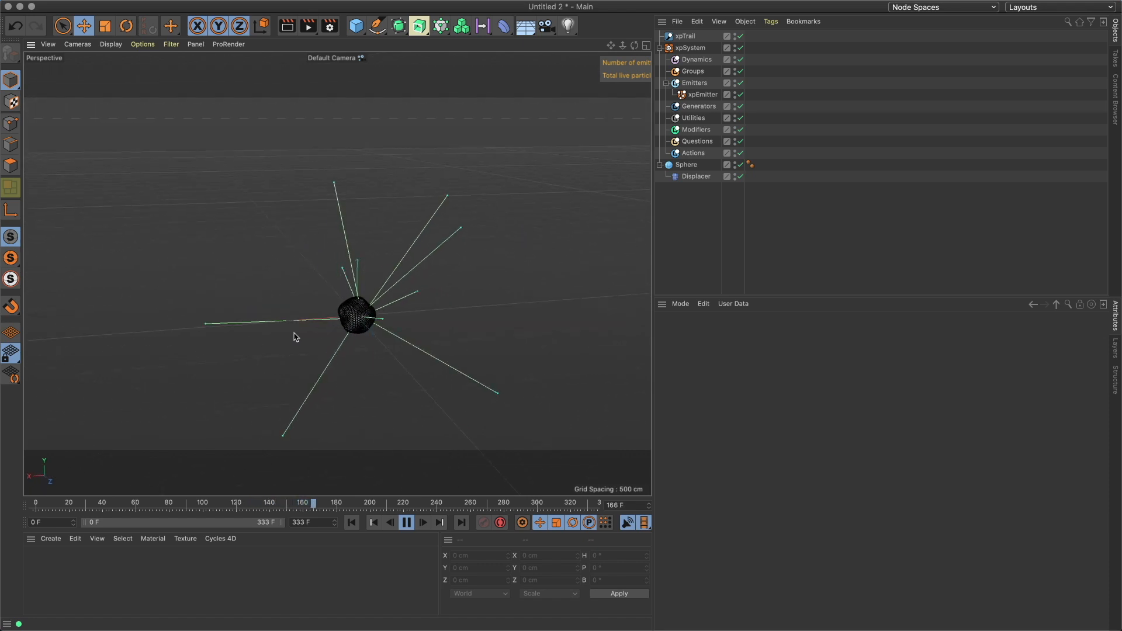
click(407, 522)
mouse_move(383, 359)
alt+mouse_down()
mouse_move(336, 273)
mouse_move(491, 306)
mouse_move(519, 380)
mouse_move(408, 309)
mouse_move(418, 287)
alt+mouse_up()
key(shift+c)
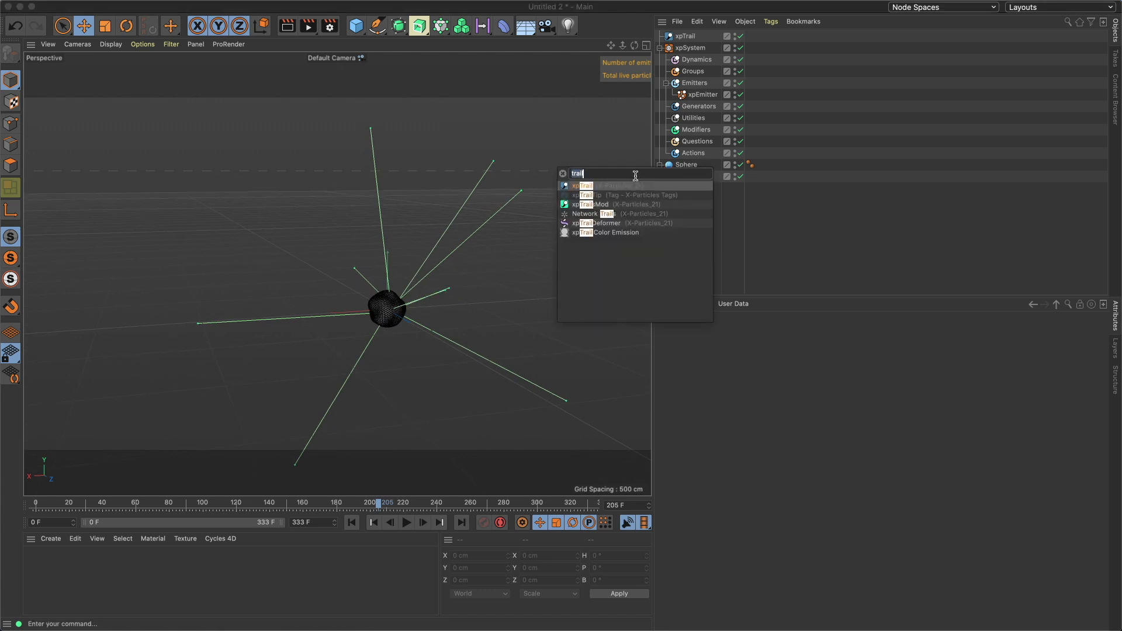
text(branch)
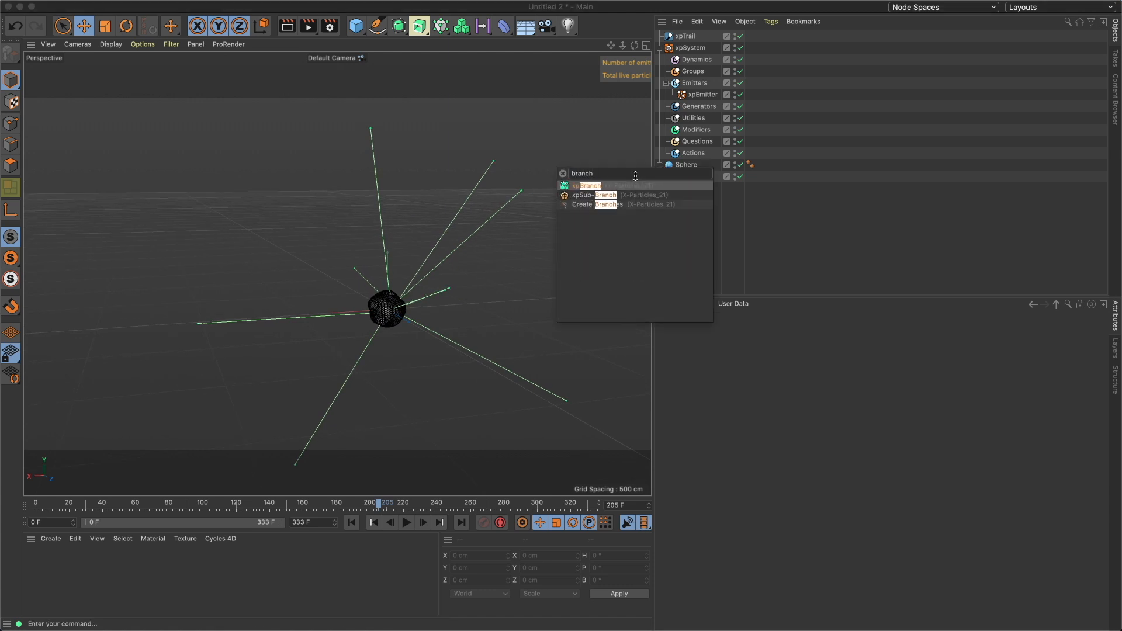
key(Escape)
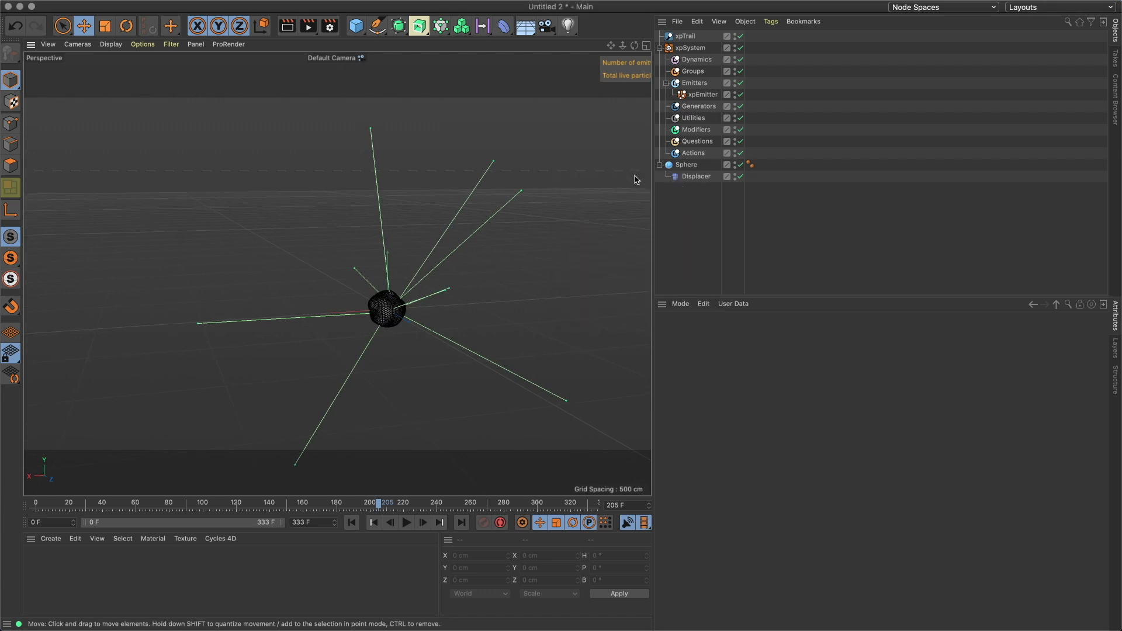
Rename the xpEmitter as Main
double_click(717, 94)
text(Me)
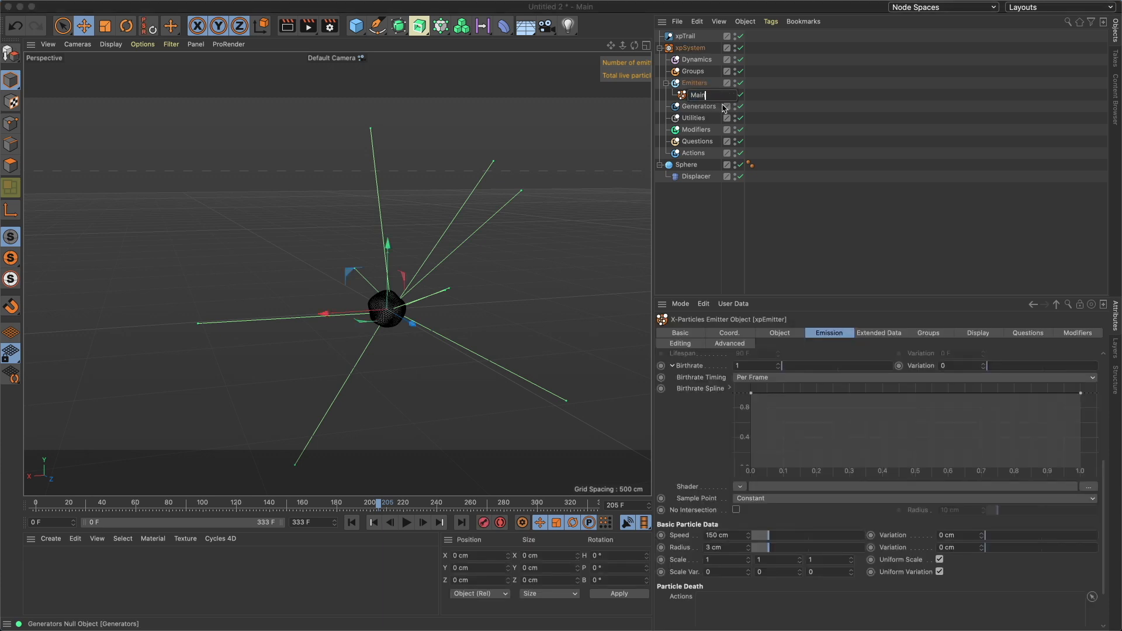
text(in)
key(Return)
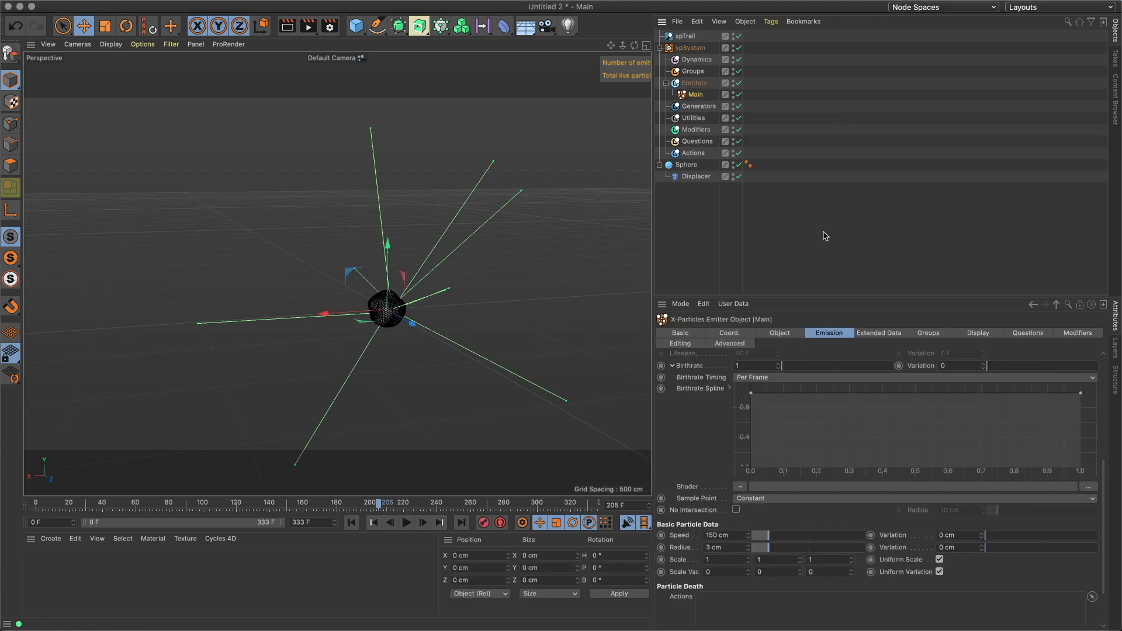
Create and add a particle group for the Main emitter and rename that group as Main
click(924, 333)
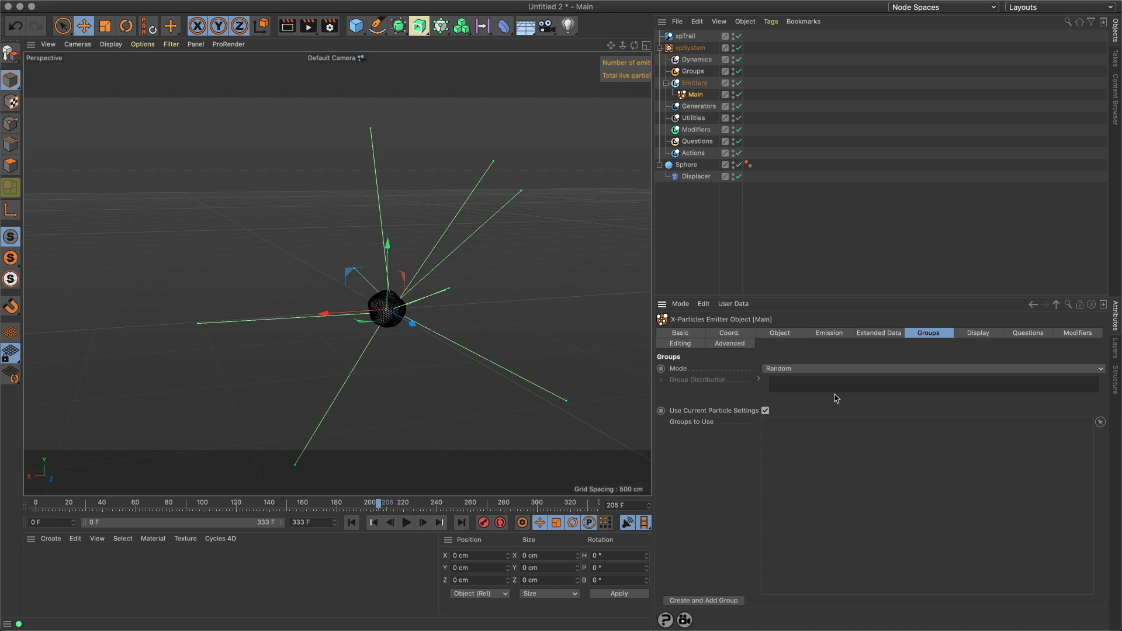
click(690, 604)
double_click(713, 84)
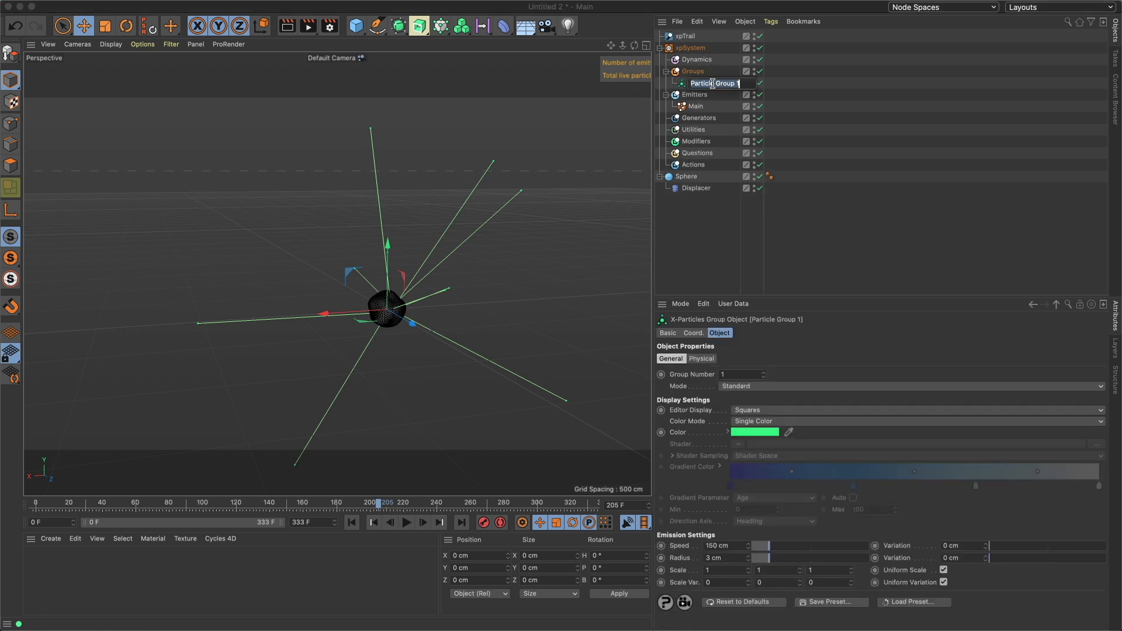
text(Main)
key(Return)
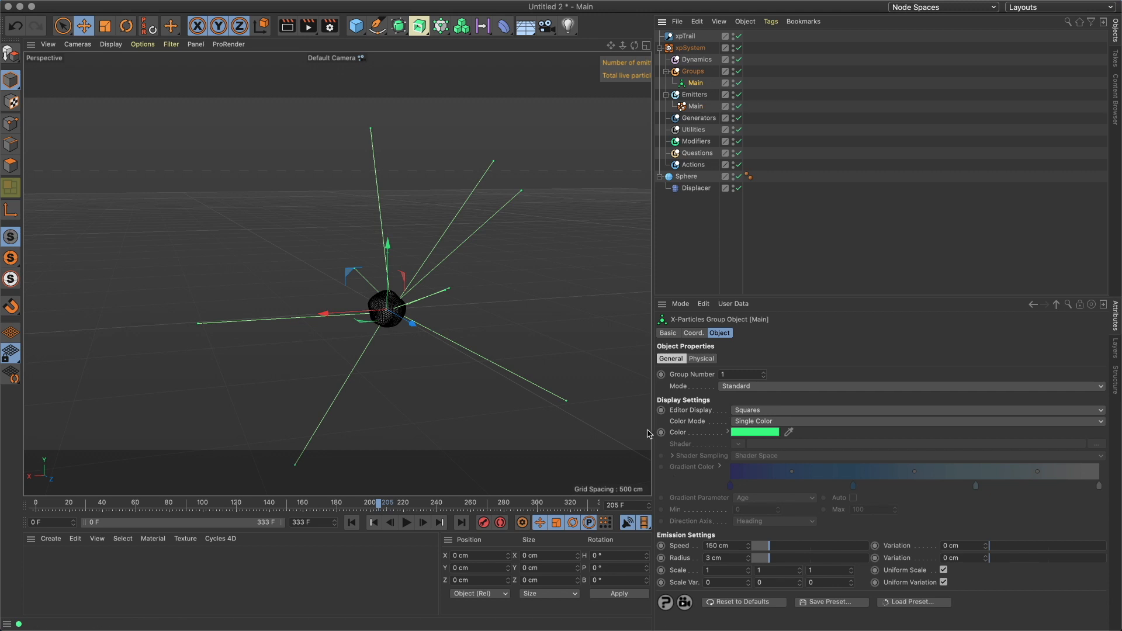
Deselect everything and add an xpSpeed modifier to the scene
click(501, 381)
key(shift+c)
text(speed)
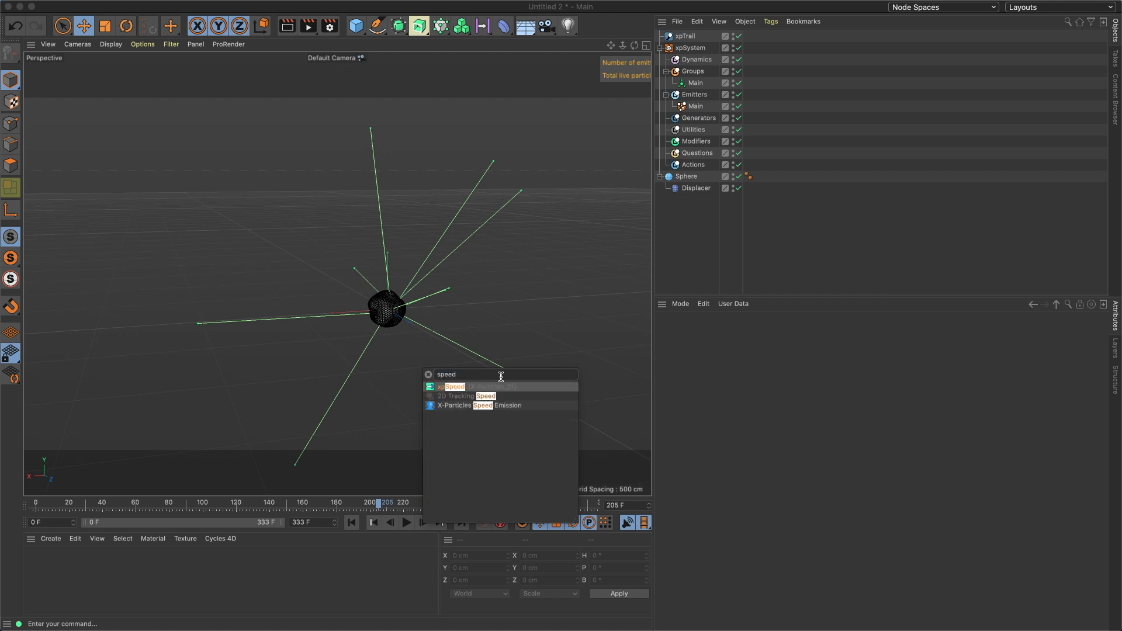
key(Return)
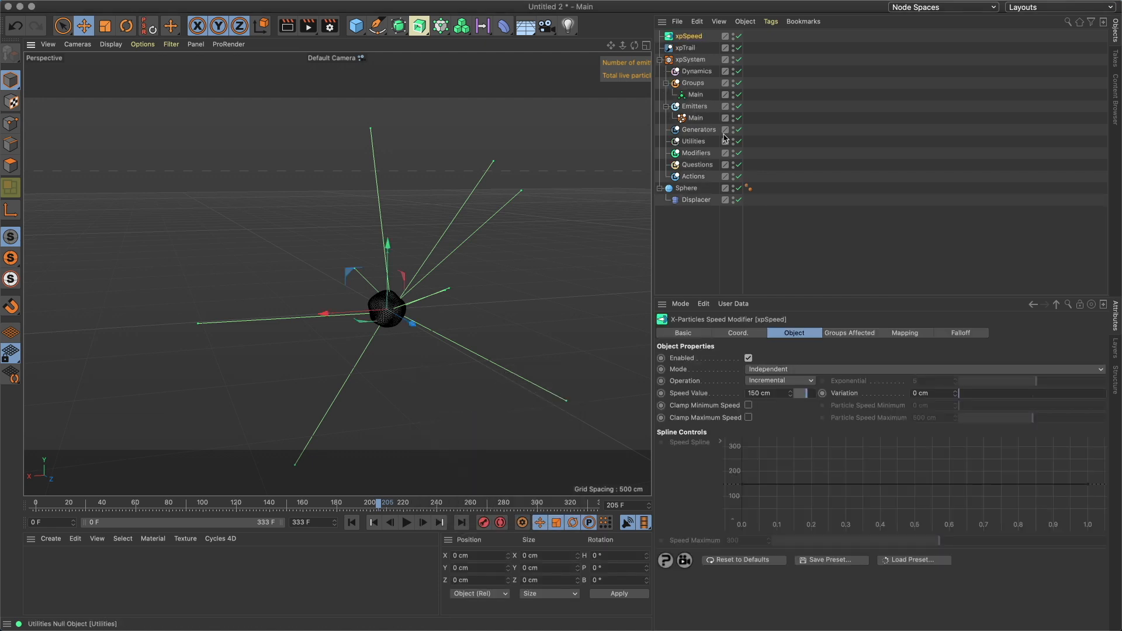
Set the Main emitter's emission speed to 0
click(695, 117)
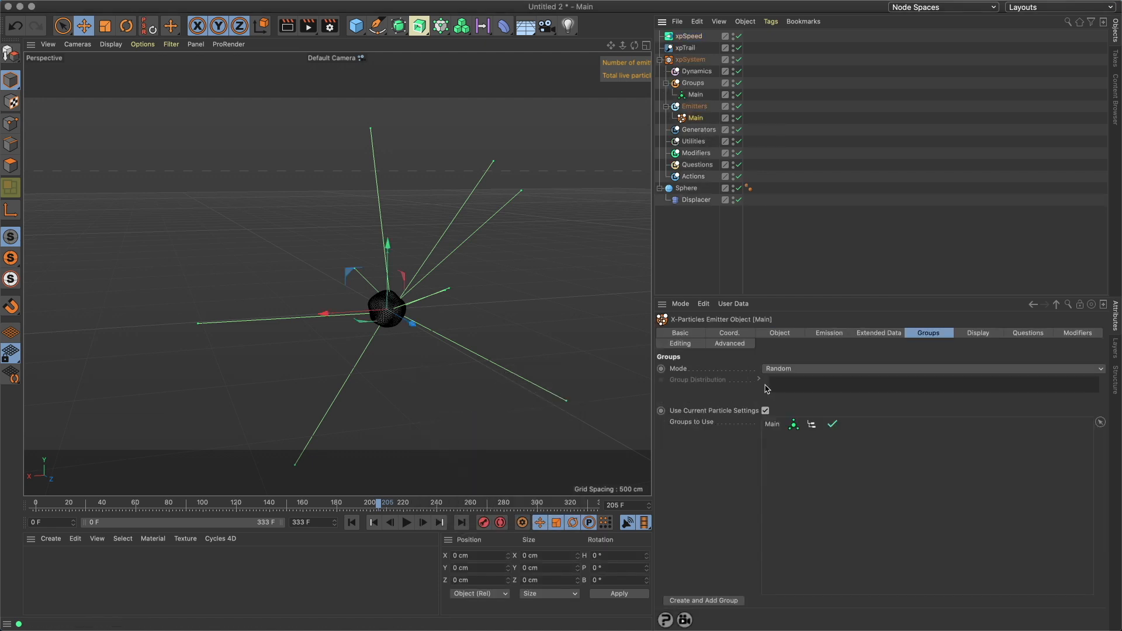
click(822, 334)
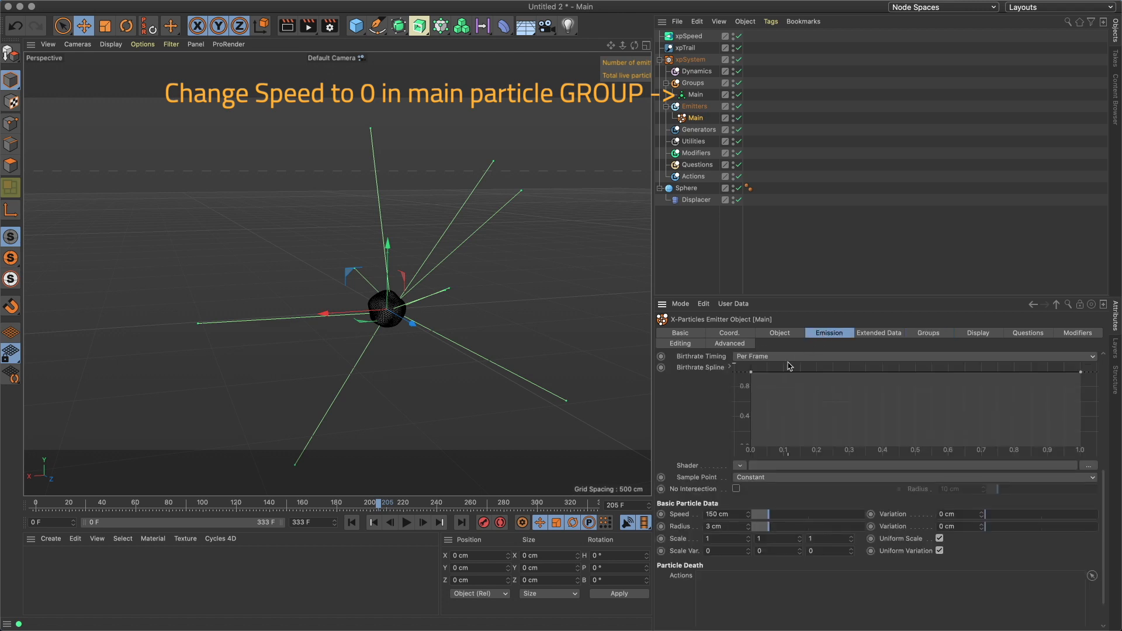
drag(743, 514, 695, 517)
text(0)
key(Return)
Rename the xpSpeed modifier as xpSpeed_main
double_click(681, 36)
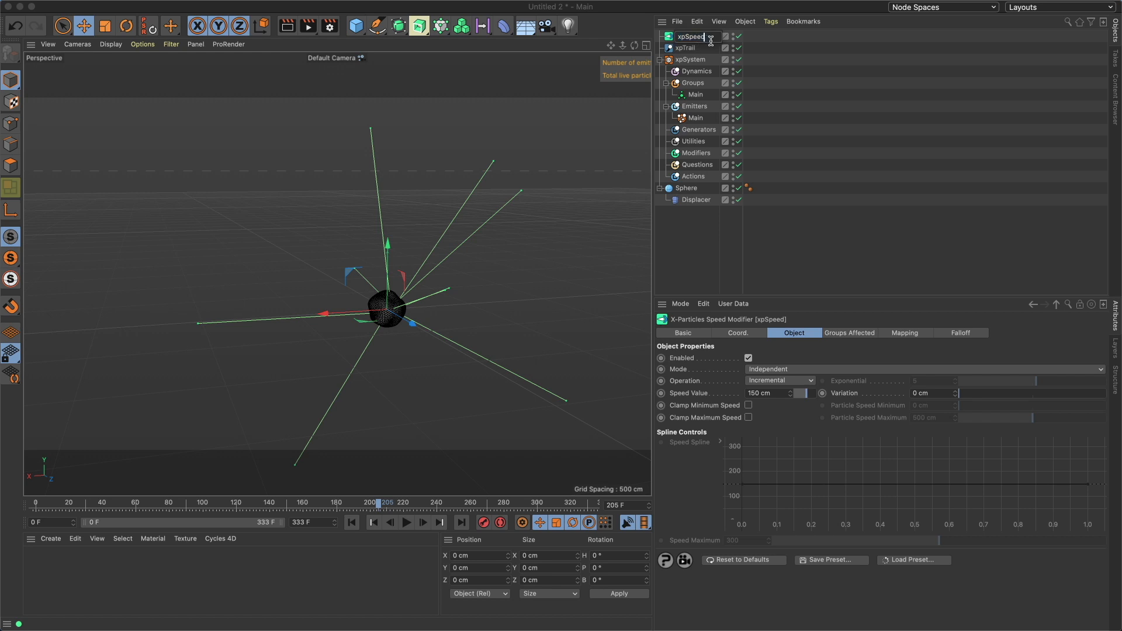
text(_main)
key(Return)
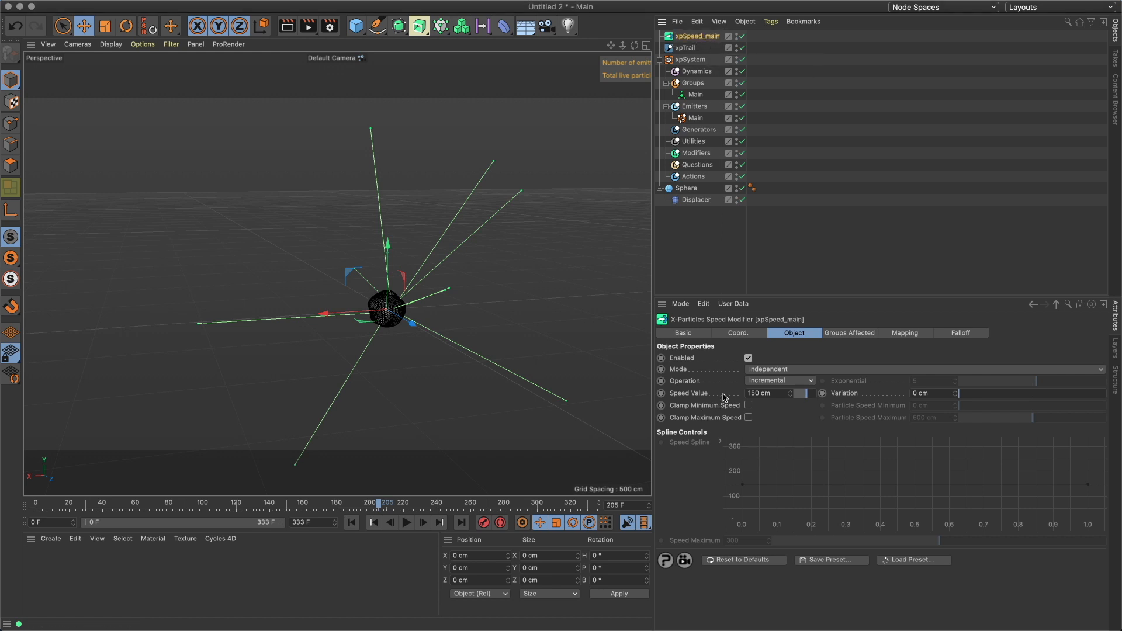
Set the xpSpeed_main modifier's operation to Use Spline with a speed maximum of 200
click(754, 381)
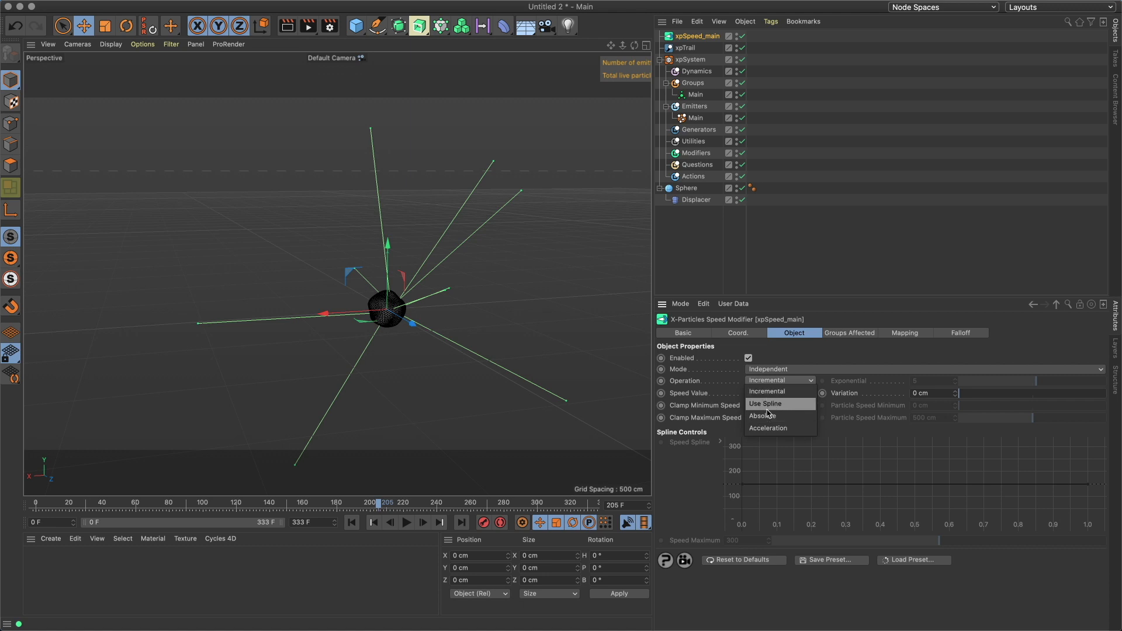
click(767, 403)
double_click(750, 541)
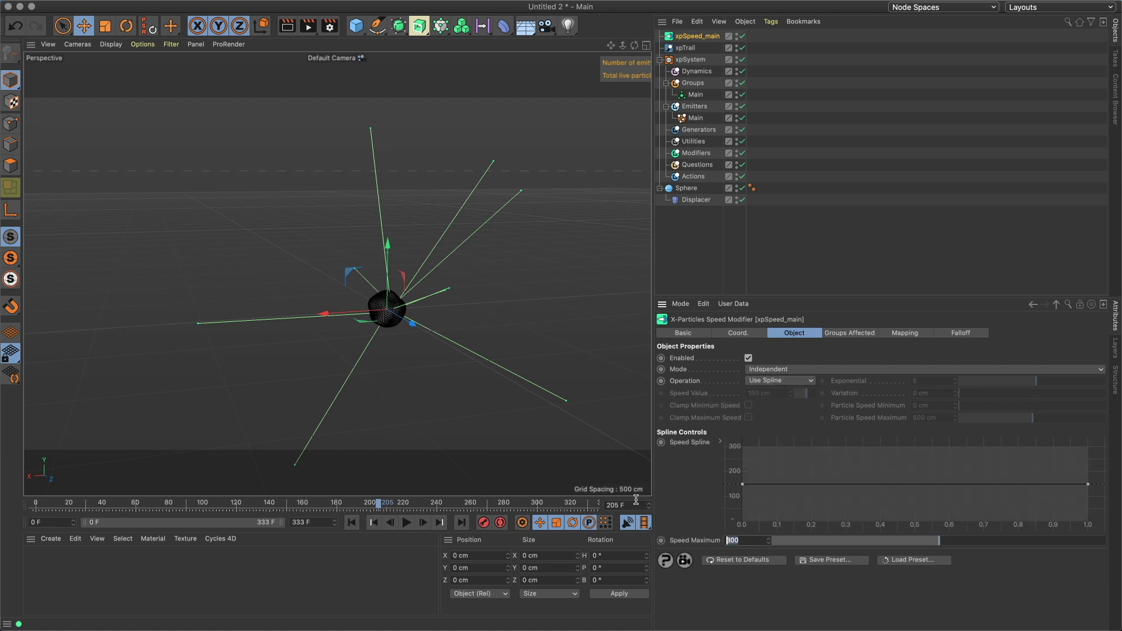
text(200)
key(Return)
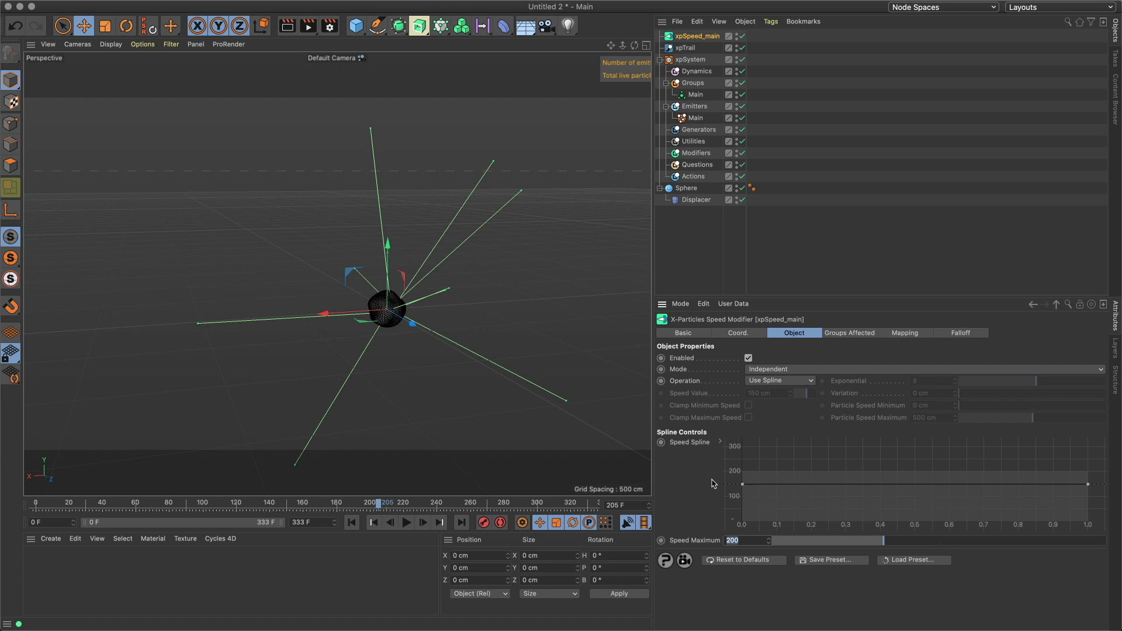
Shape the speed spline to start at about 45, peak near 180 at about 0.17, pass an added point near 0.8, and end at 0
click(743, 485)
drag(744, 485, 743, 510)
drag(811, 510, 800, 477)
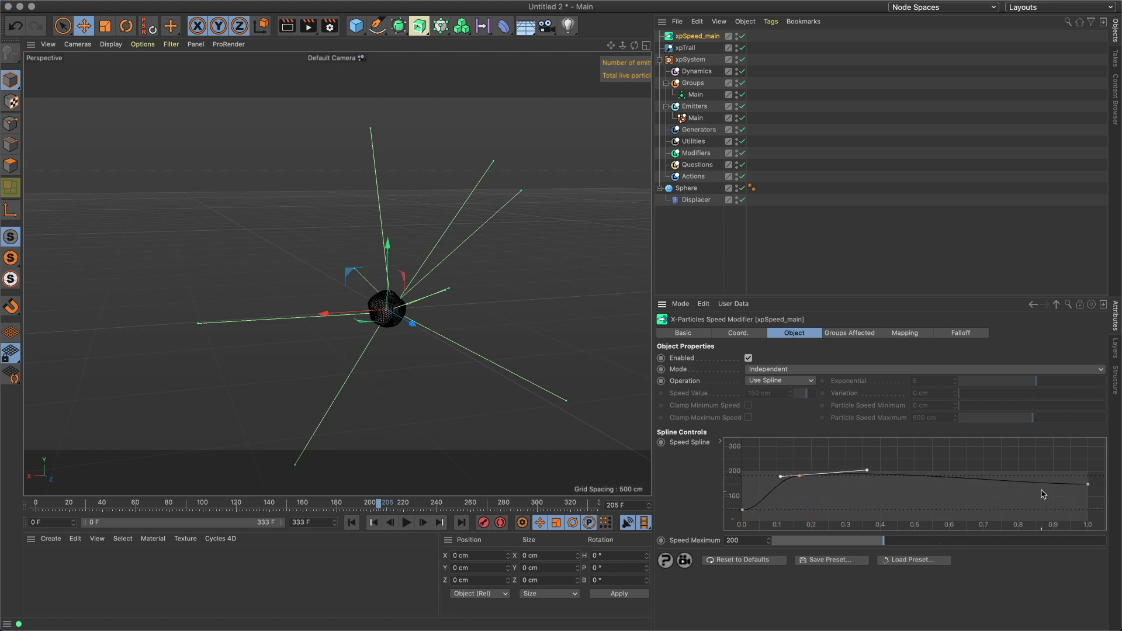
drag(1089, 485, 1096, 528)
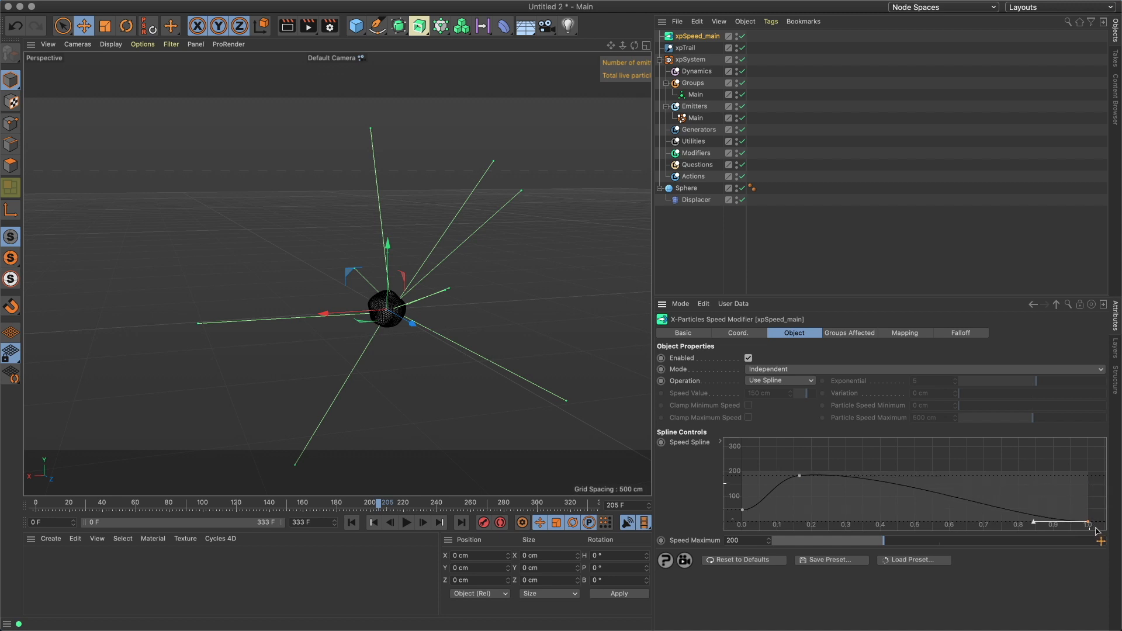
ctrl+click(1002, 511)
drag(1002, 511, 1014, 510)
Play the animation from the start and orbit around the trails to check the spline-driven particle speed
click(355, 524)
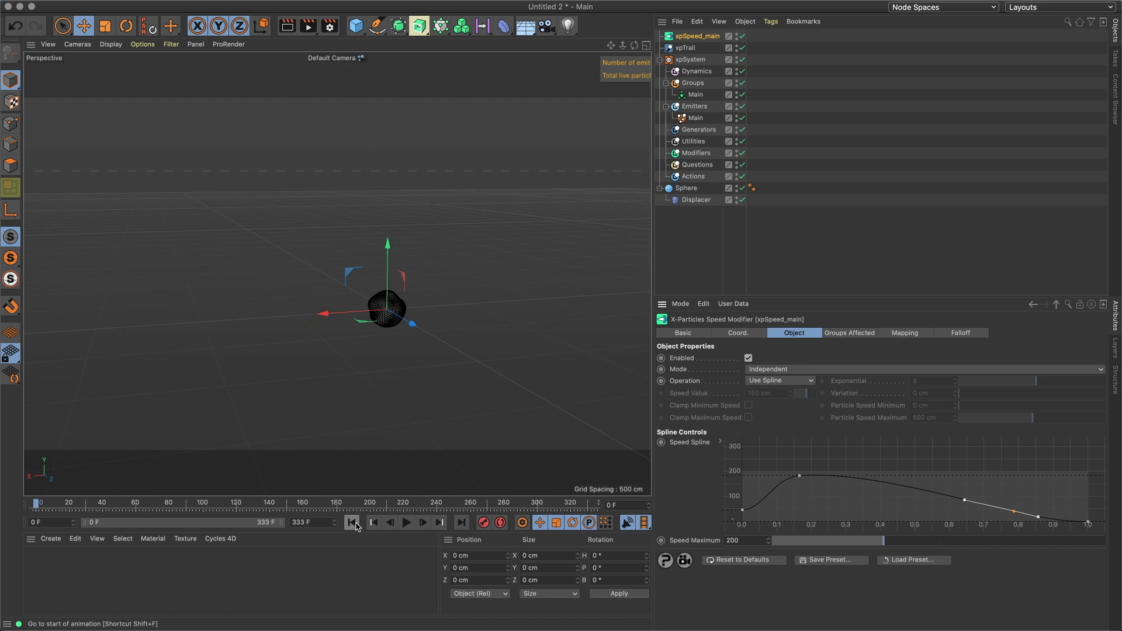
click(406, 522)
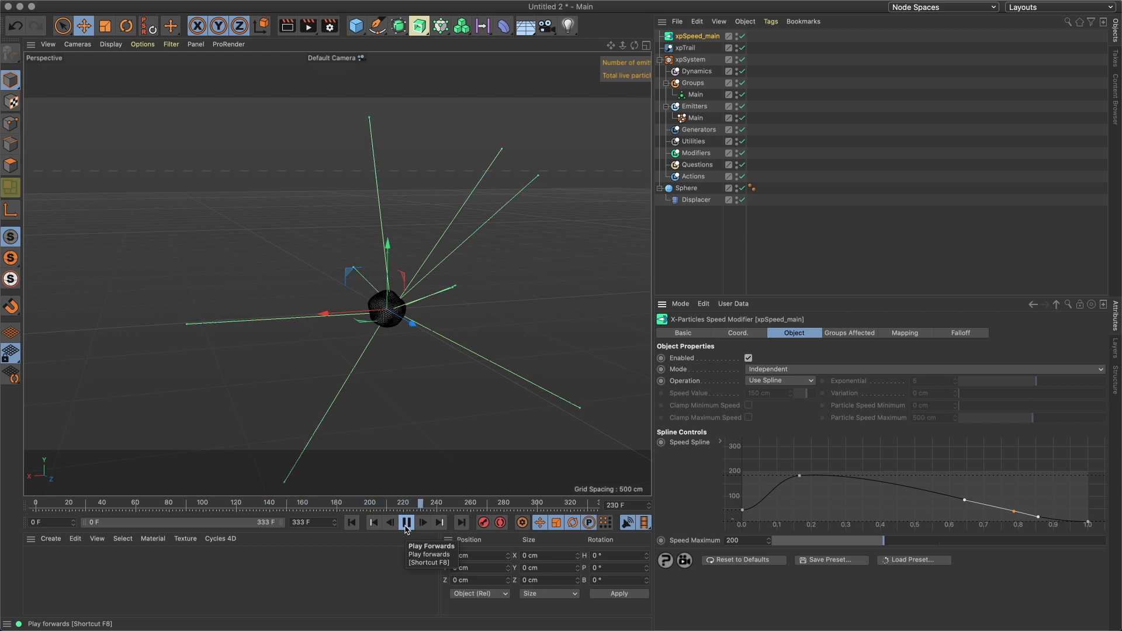
click(407, 522)
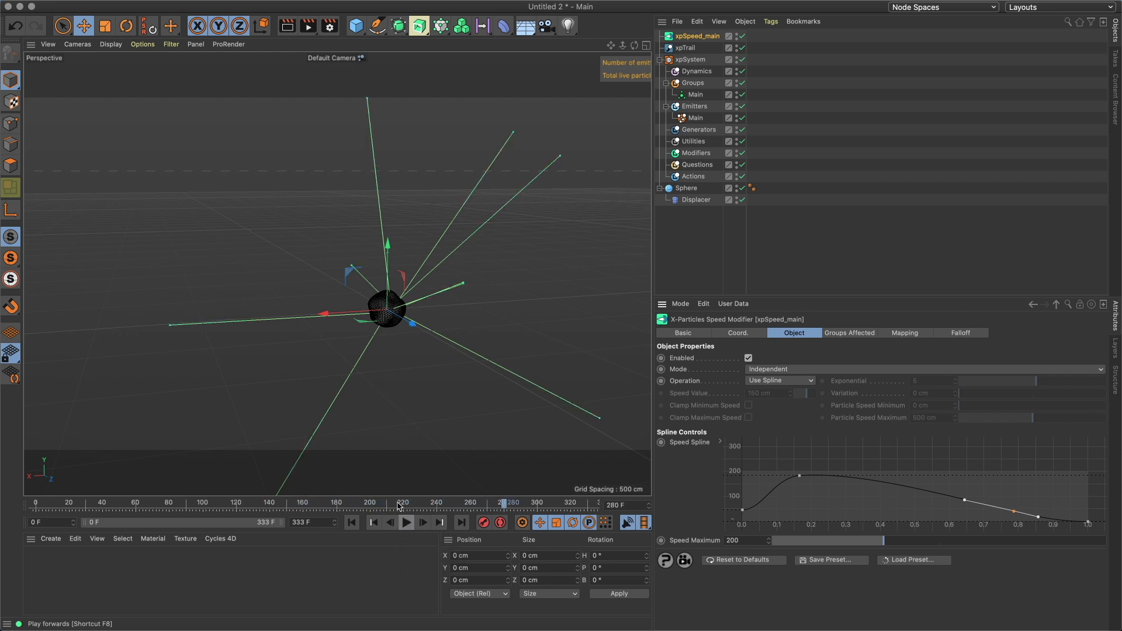
alt+drag(401, 316, 418, 322)
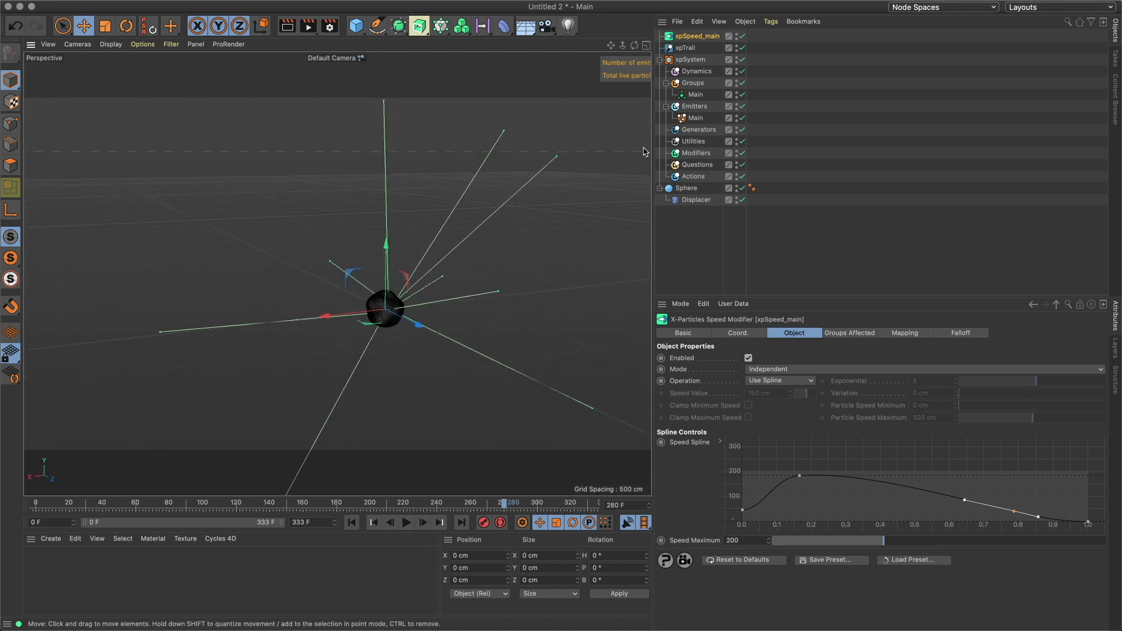
Add an X-Particles Branch modifier (xpBranch) to the scene
click(689, 120)
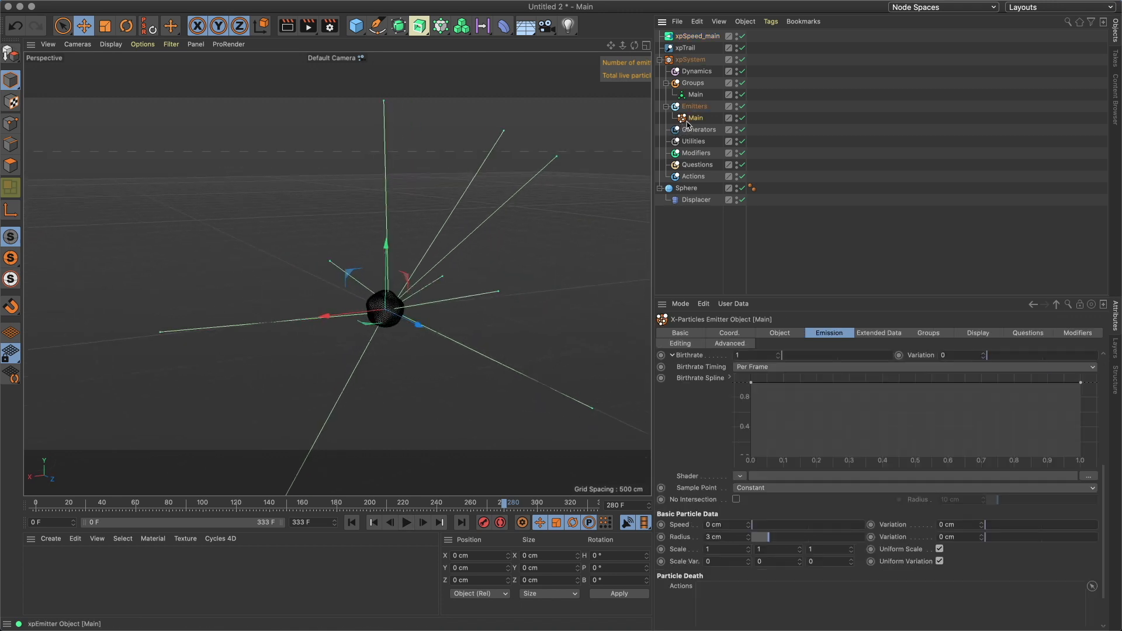
key(shift+c)
text(branch)
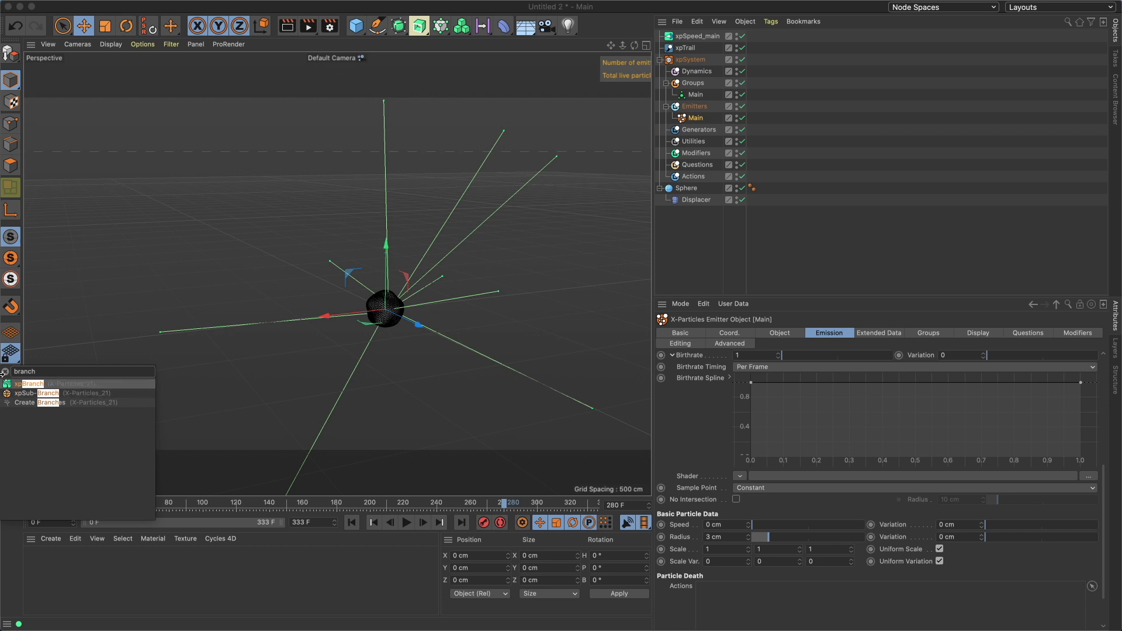
key(Return)
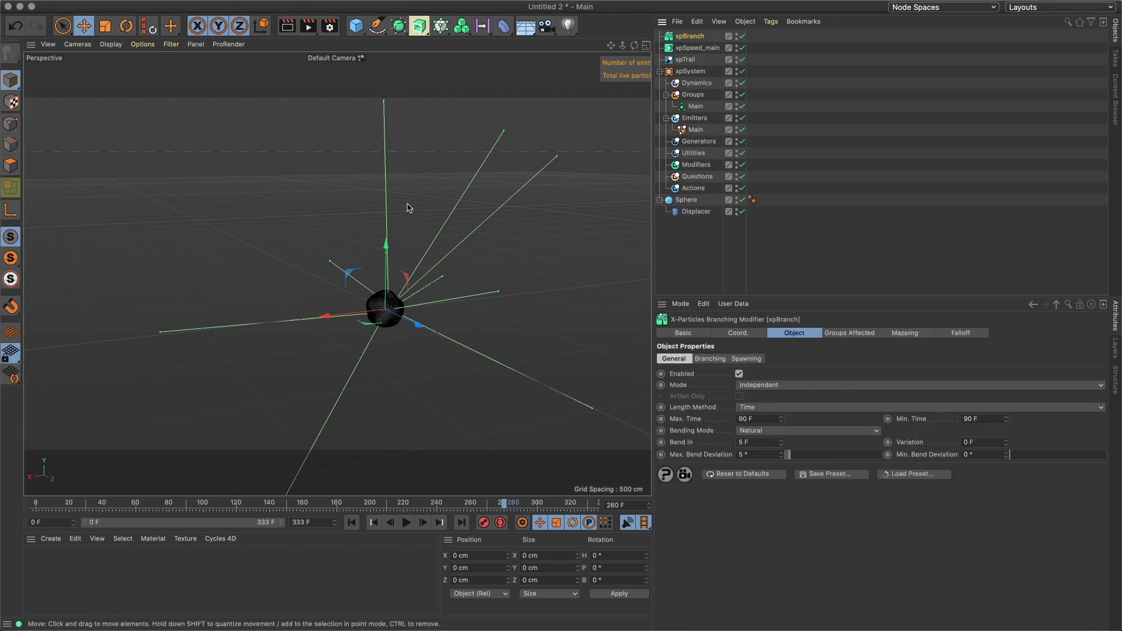
Move xpTrail into the system's Generators group, and xpBranch and xpSpeed_main into its Modifiers group
drag(687, 60, 697, 142)
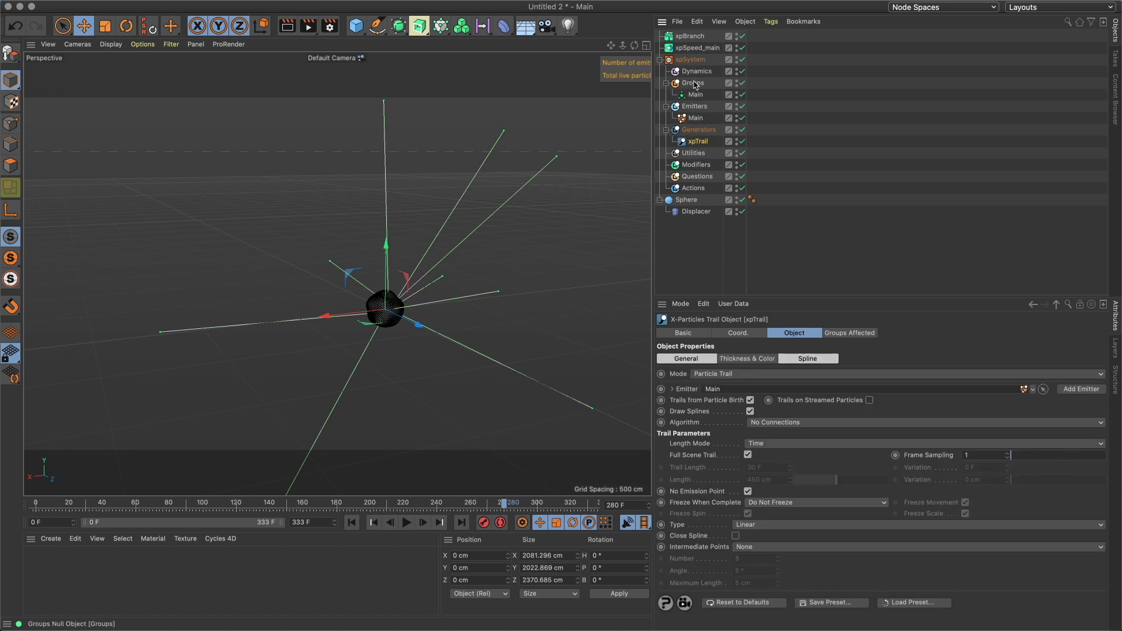
click(694, 48)
ctrl+click(690, 36)
drag(690, 37, 704, 168)
click(704, 154)
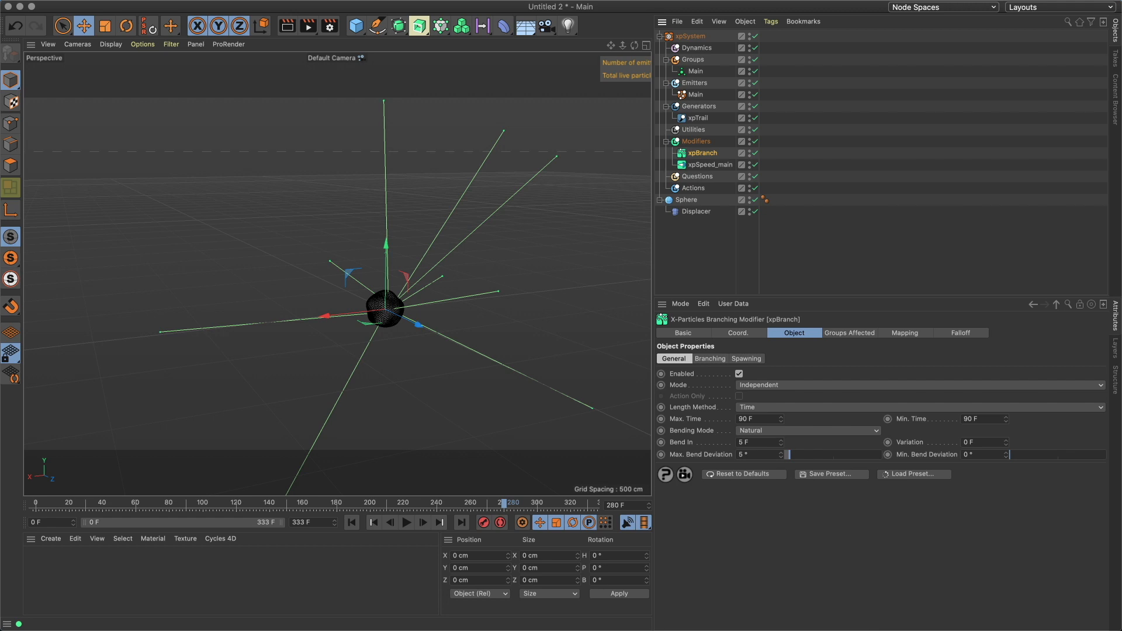
Set the xpBranch modifier's maximum time to 75 F
click(455, 298)
alt+drag(455, 299, 422, 321)
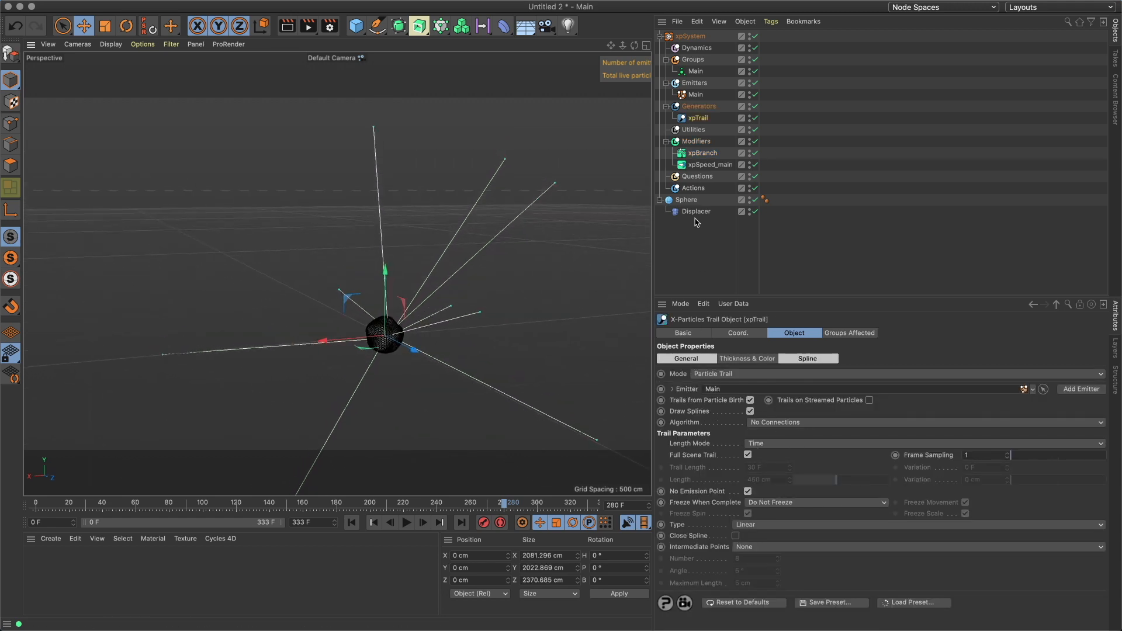
click(706, 156)
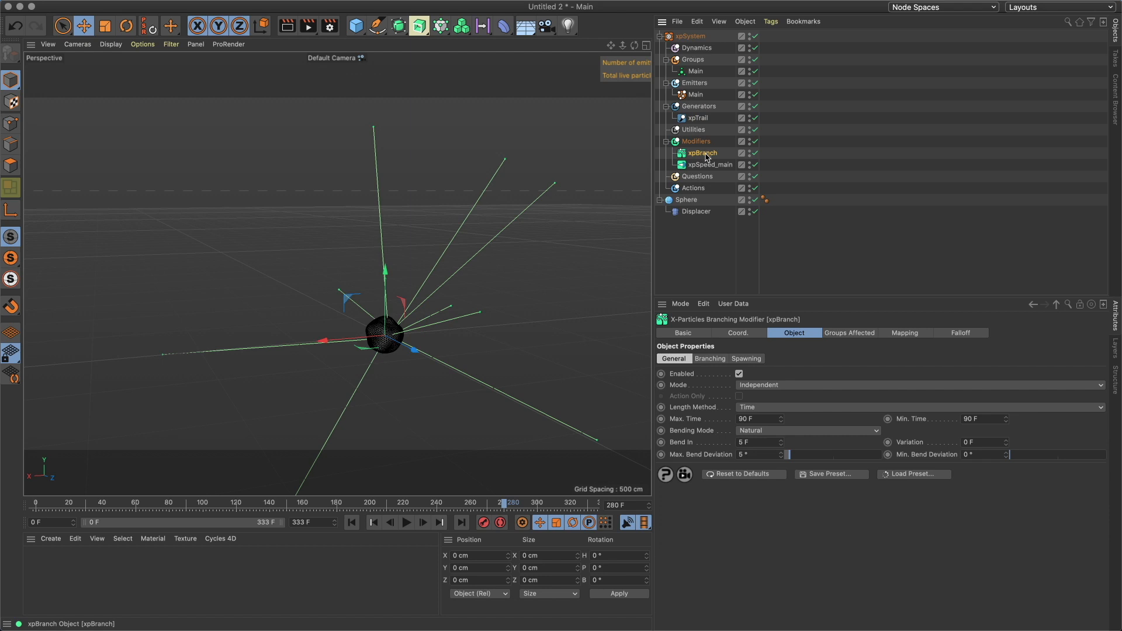
double_click(762, 419)
text(75)
key(Return)
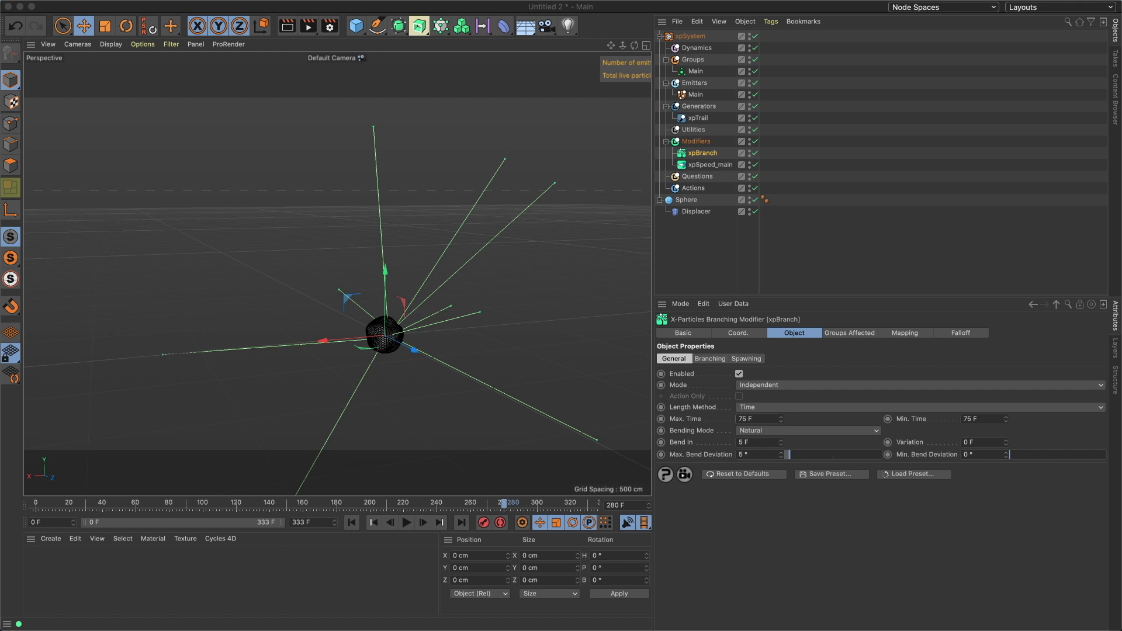
Set the xpBranch modifier's maximum time to 195 F and minimum time to 30 F
click(754, 419)
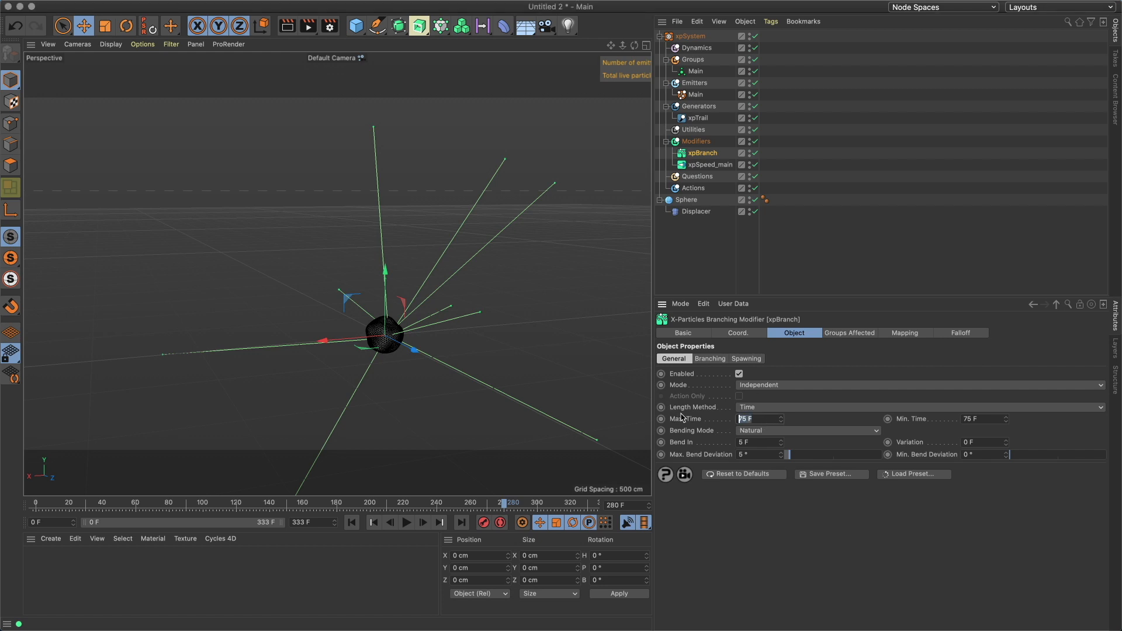
text(19)
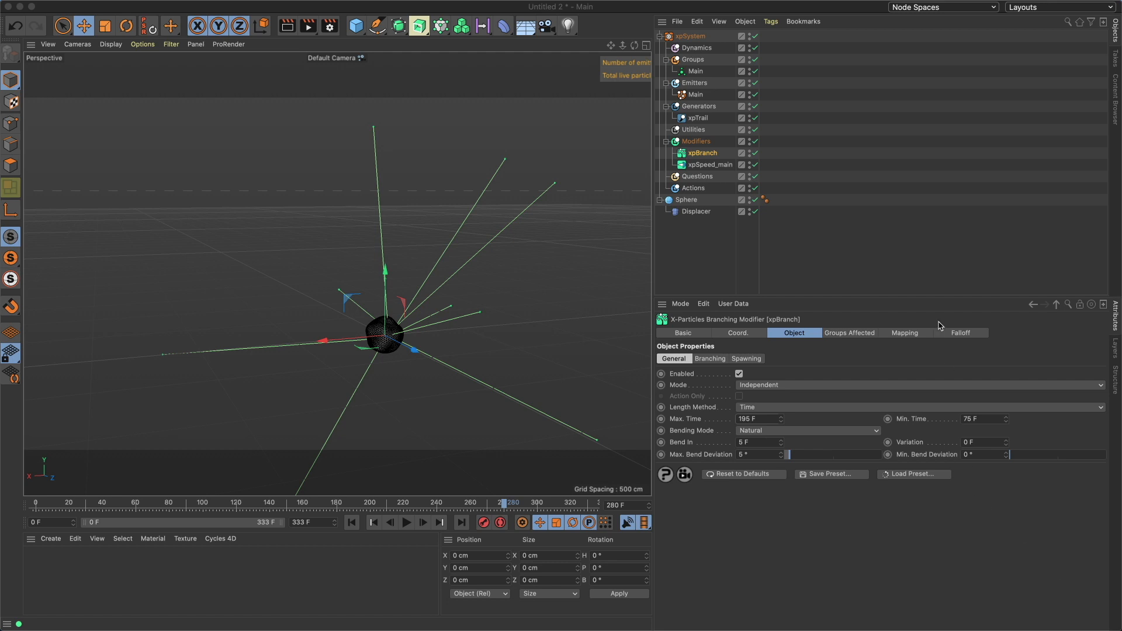
click(994, 411)
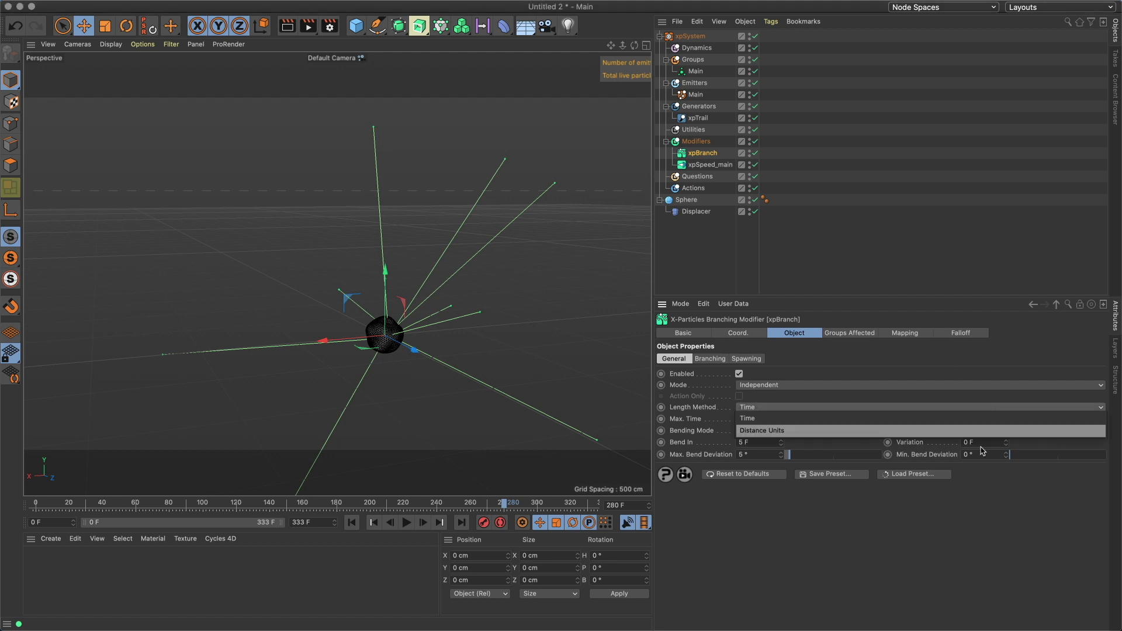
click(984, 560)
click(967, 419)
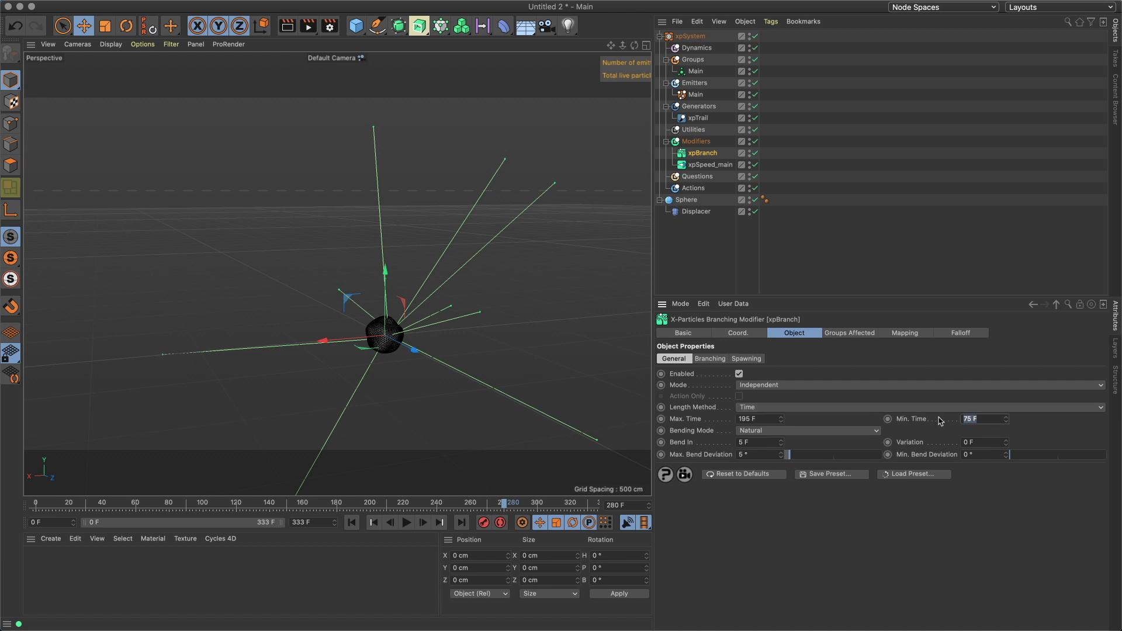
text(30)
key(Return)
Set xpBranch's Bend In to 1 F with a variation of 1 F
click(761, 442)
text(1)
key(Tab)
text(1)
key(Return)
Add a branch object to xpBranch and set xpBranch's Branch In to 50 F with a 40 F variation
click(706, 360)
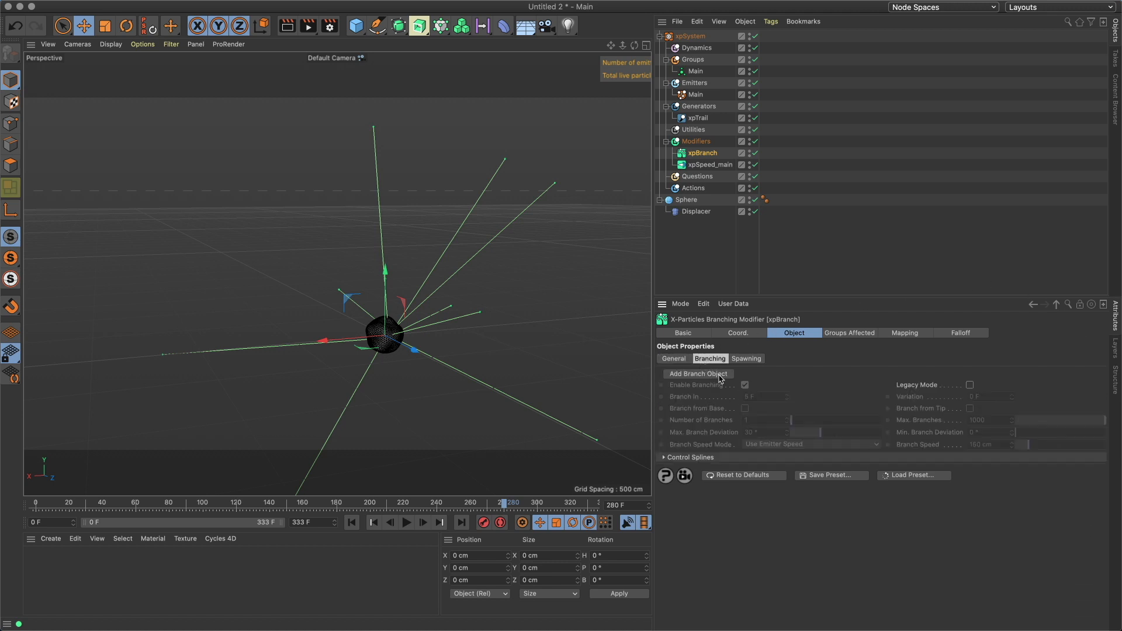
click(720, 375)
click(704, 154)
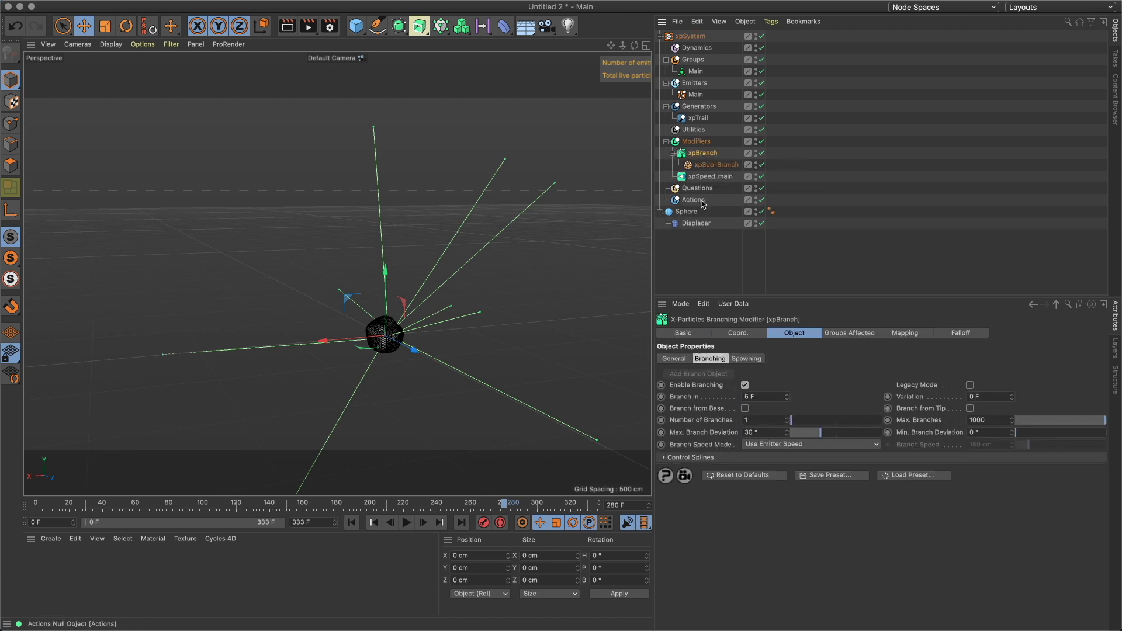
click(764, 396)
click(995, 397)
Make xpBranch branch from the tip with 2 branches and a maximum of 3
click(967, 411)
drag(761, 425, 739, 422)
text(2)
double_click(984, 420)
text(3)
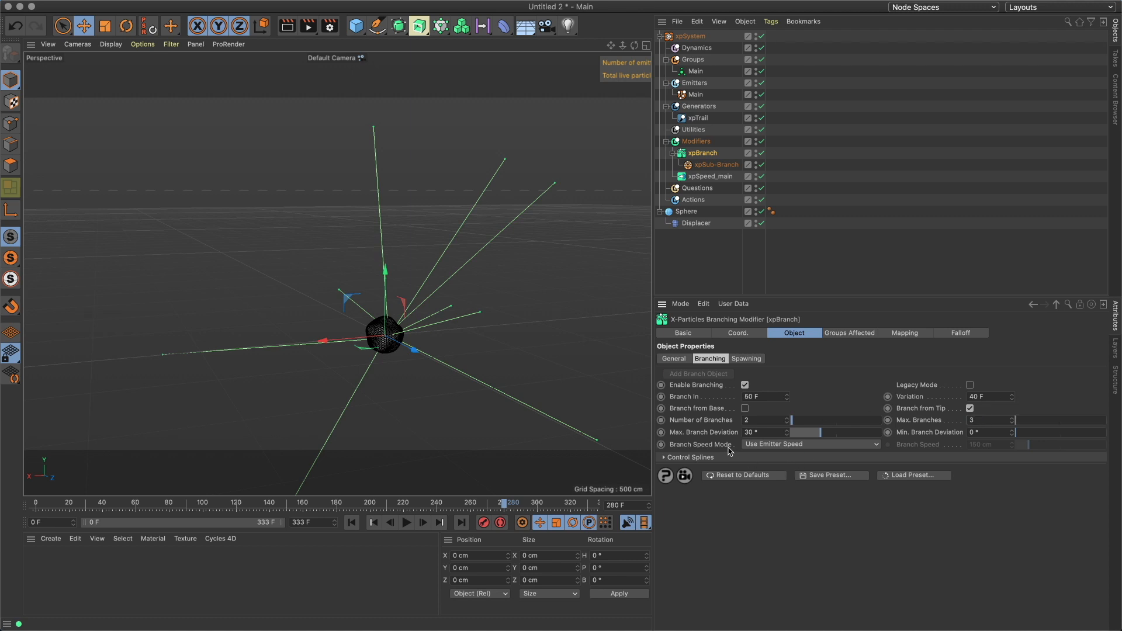
Play the animation from the start and orbit around the trails to check the first level of branching
click(696, 167)
click(352, 524)
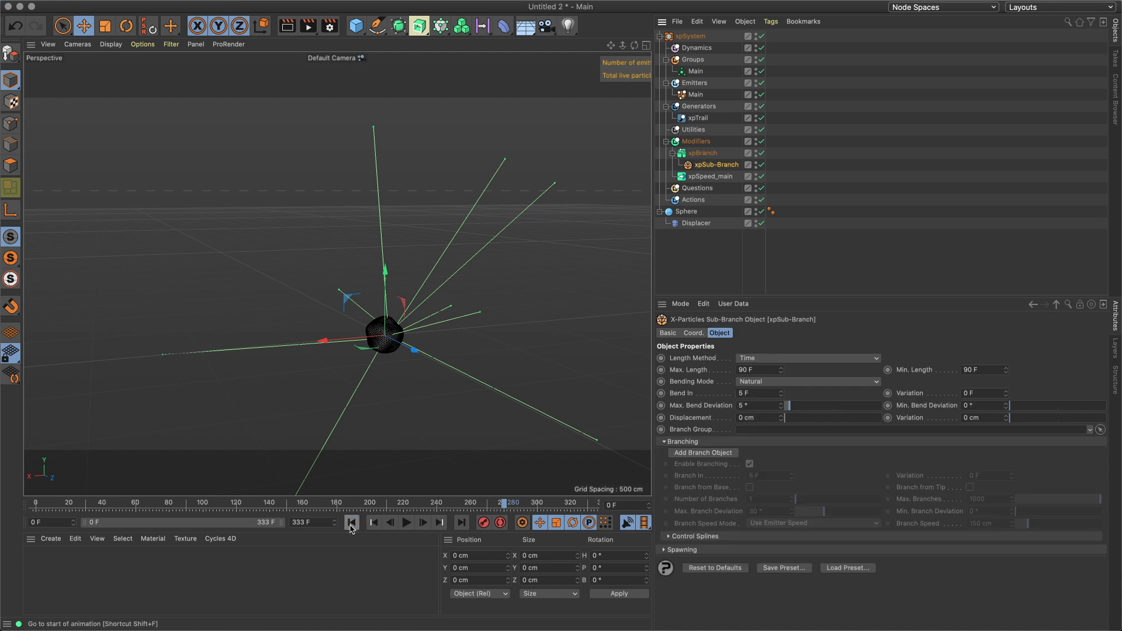
click(409, 523)
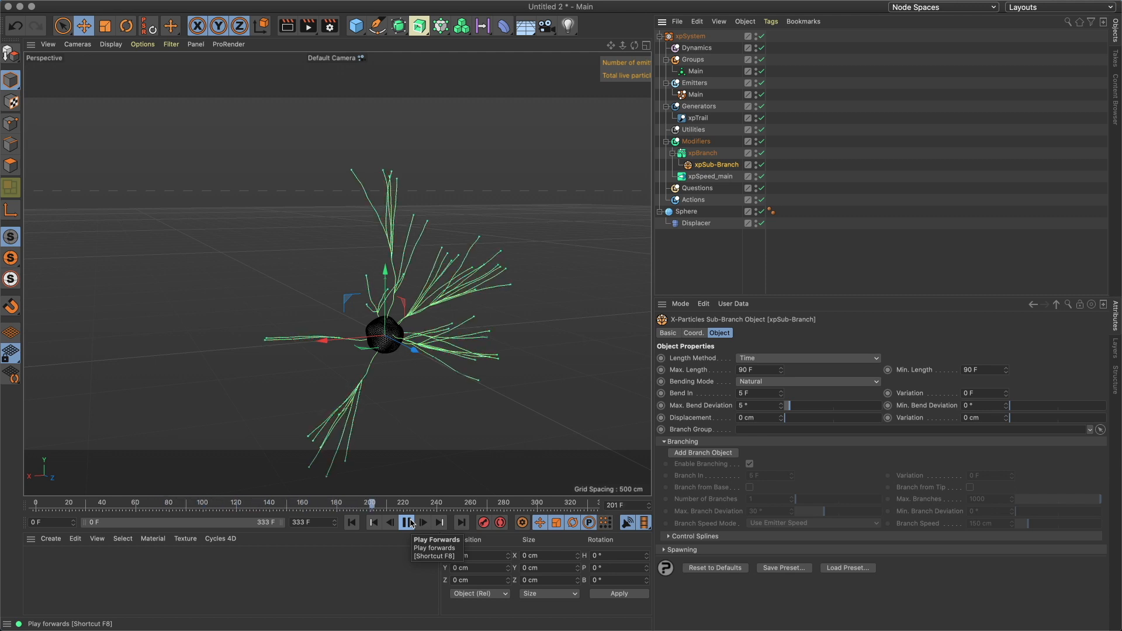
click(408, 523)
alt+drag(387, 340, 477, 351)
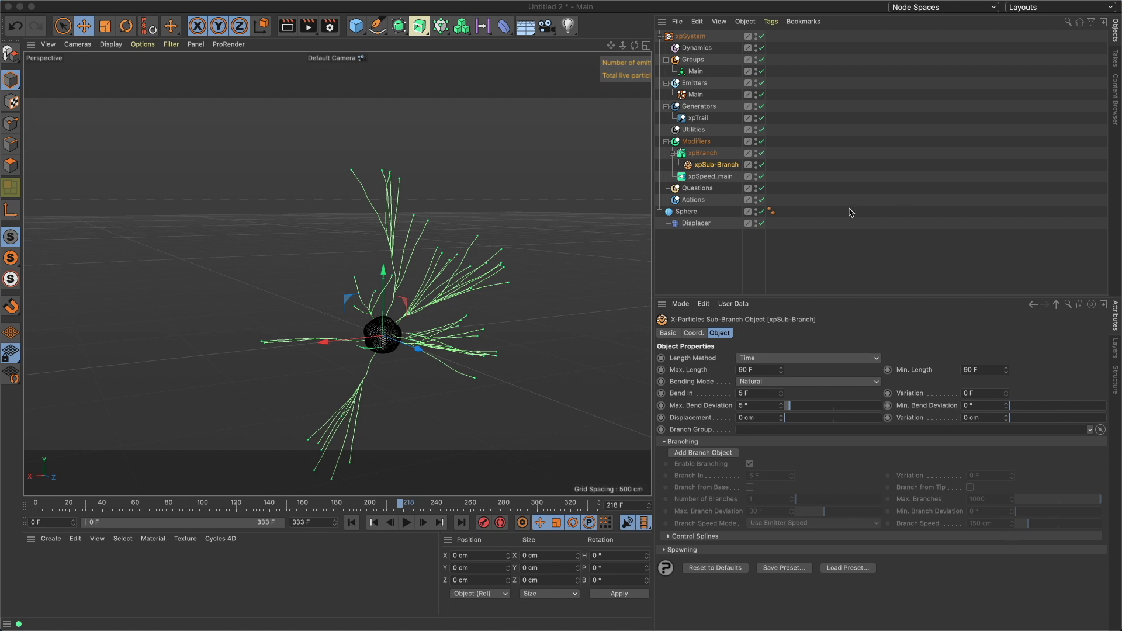
Set the xpSub-Branch object's maximum length to 75 F and minimum length to 15 F
click(764, 370)
double_click(764, 369)
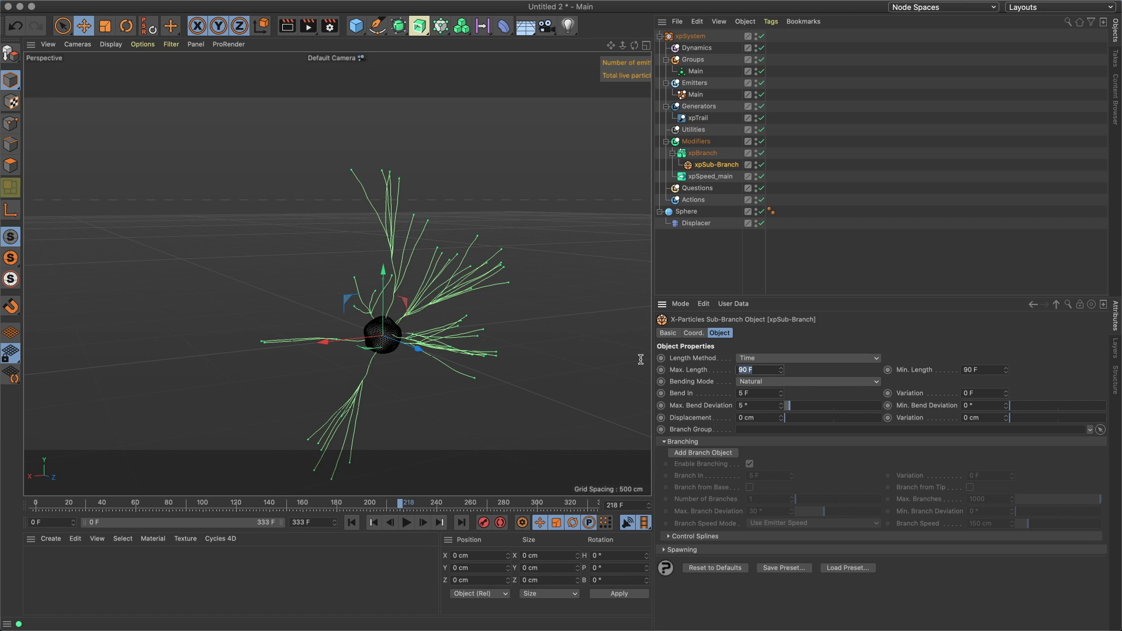
text(75)
double_click(996, 369)
text(15)
key(Return)
Set xpSub-Branch's Bend In to 1 F with 1 F variation and its maximum bend deviation to 7°
double_click(769, 393)
text(1)
click(970, 394)
text(1)
key(Return)
key(Return)
click(760, 404)
text(7)
key(Return)
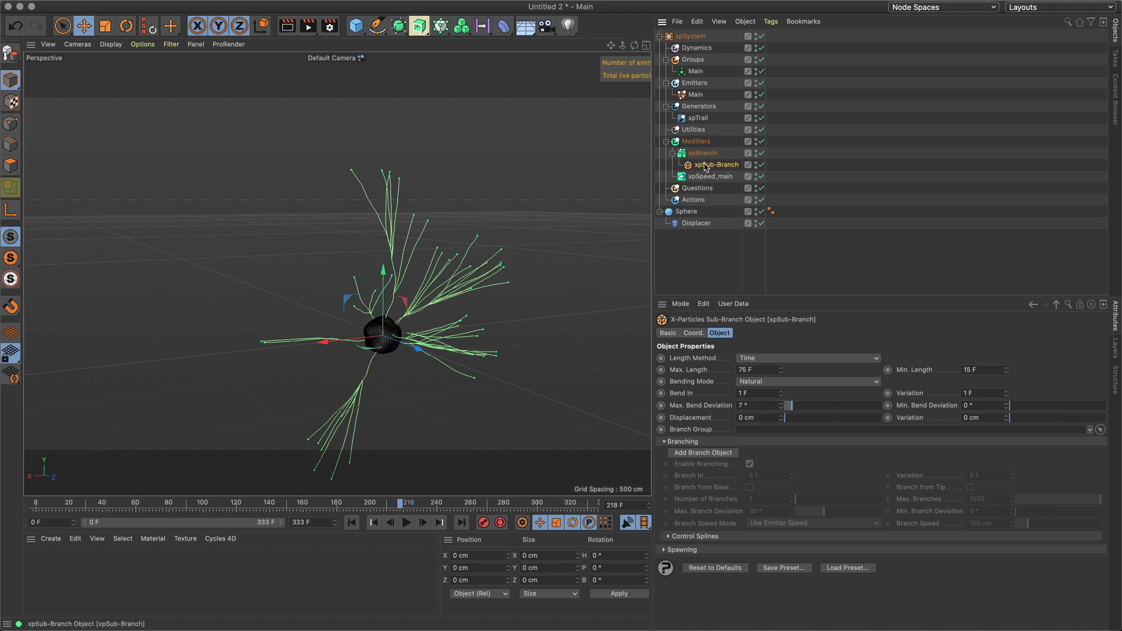
Replay the animation from the start to check the effect of the sub-branch length and bend settings
click(352, 522)
click(406, 522)
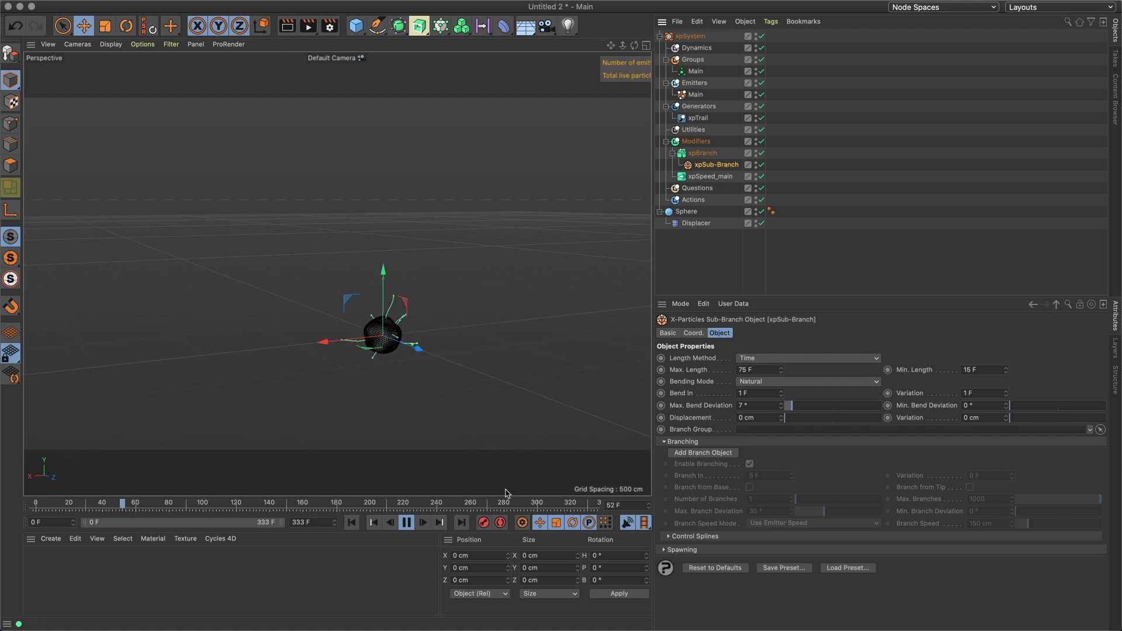
key(F8)
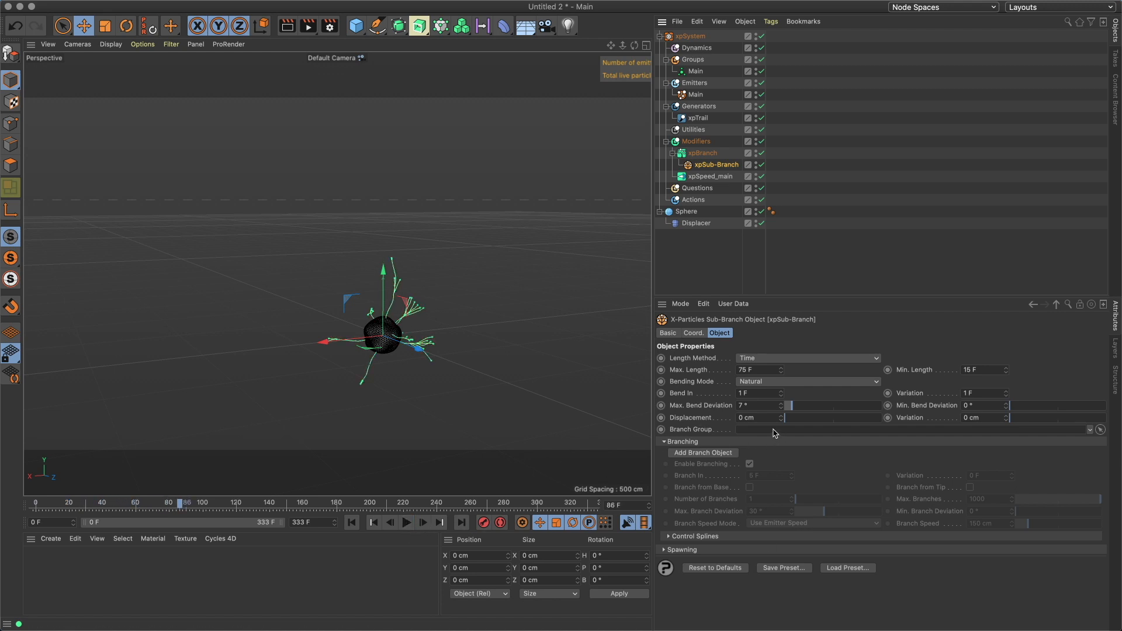
Add a nested branch object under xpSub-Branch and set the parent's Branch In to 45 F with a 10 F variation
click(726, 454)
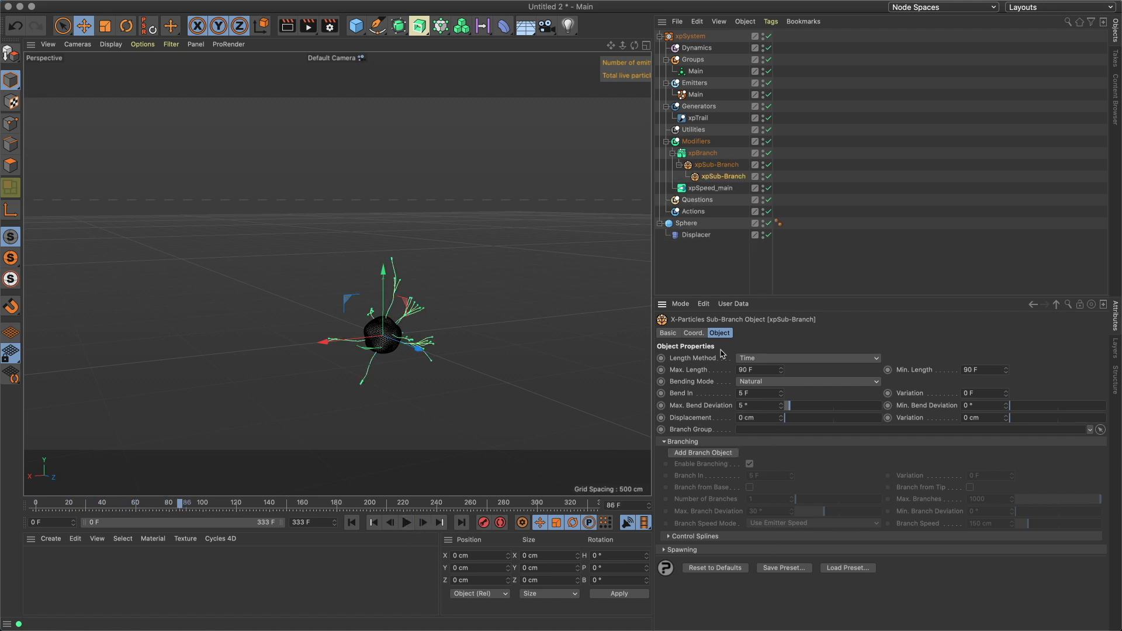
click(717, 166)
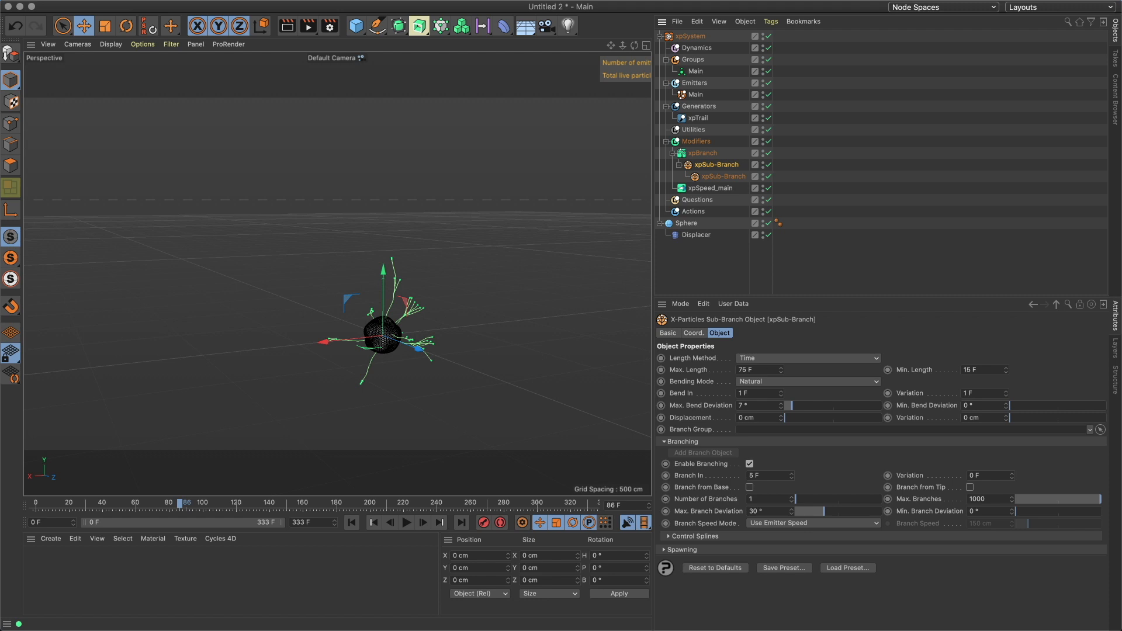
click(765, 369)
text(45)
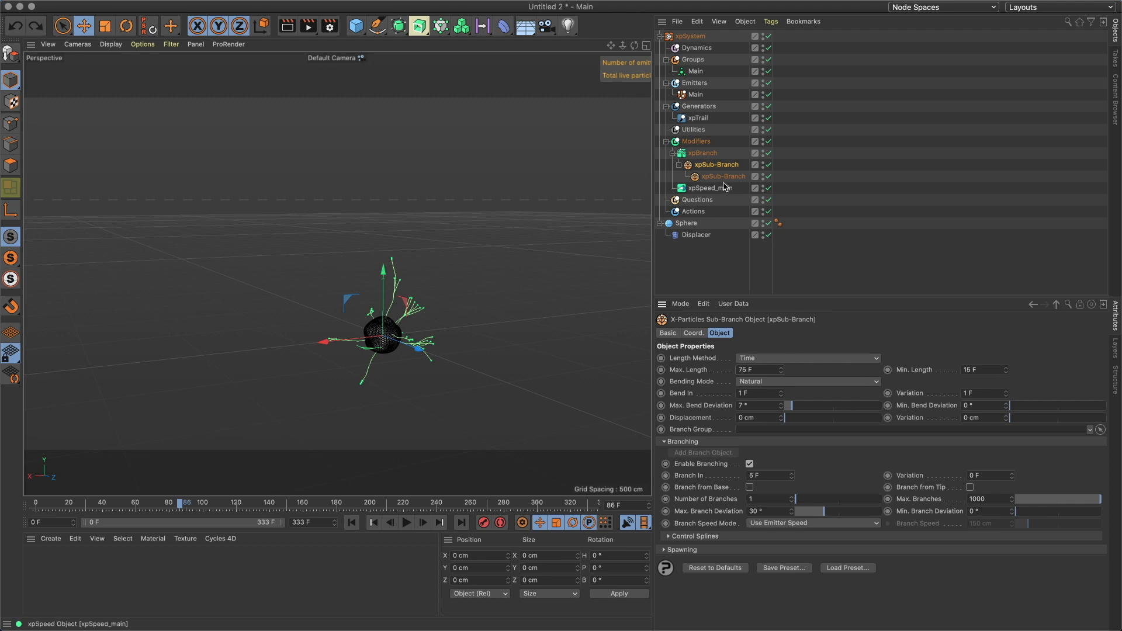
double_click(778, 473)
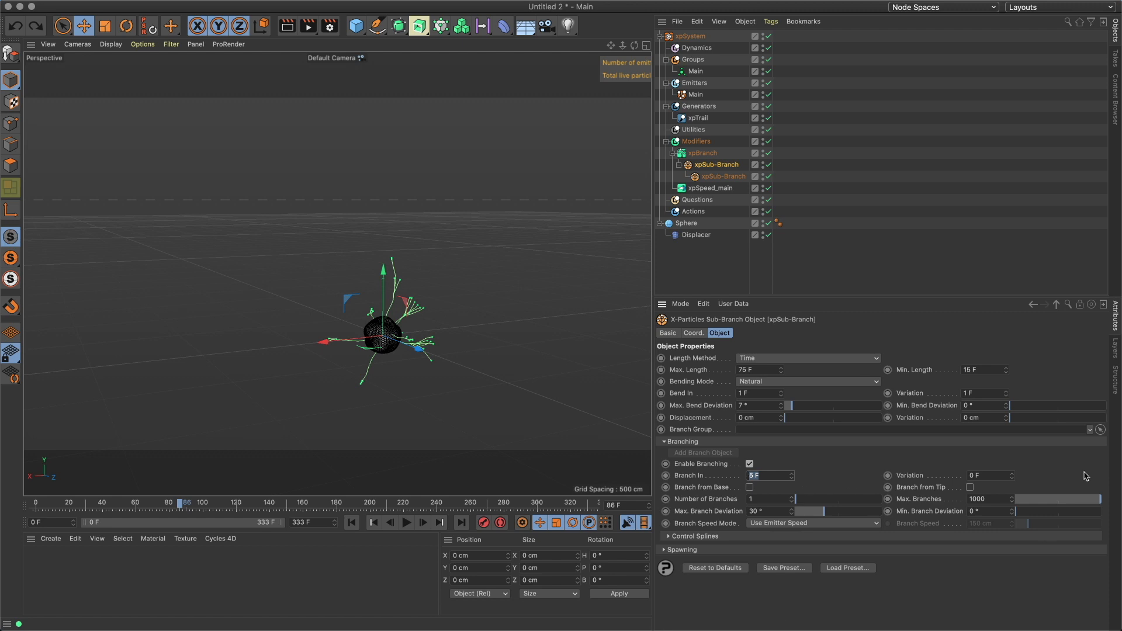
text(45)
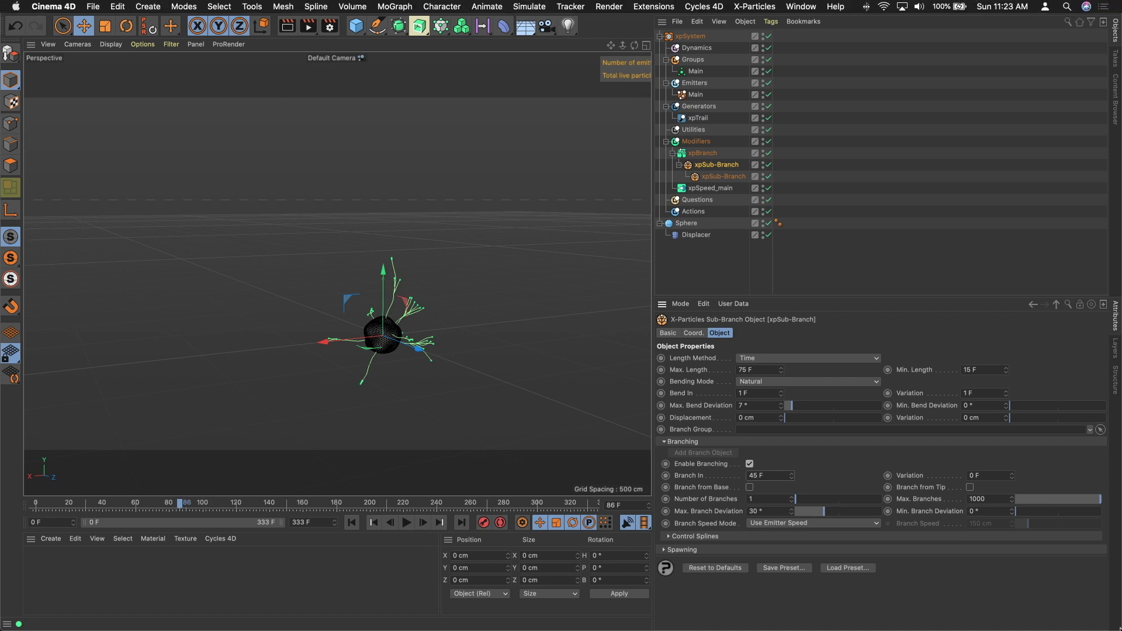
drag(997, 478, 935, 474)
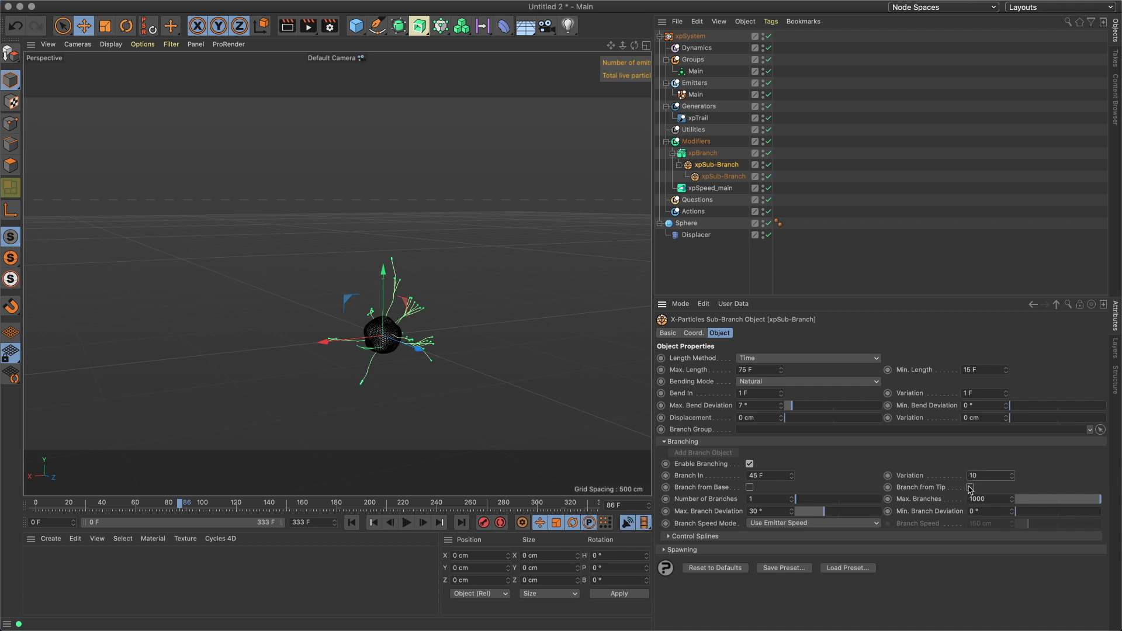
Make the parent xpSub-Branch branch from the tip with 2 branches and a maximum of 3
click(970, 488)
double_click(987, 498)
text(3)
drag(765, 499, 731, 490)
text(2)
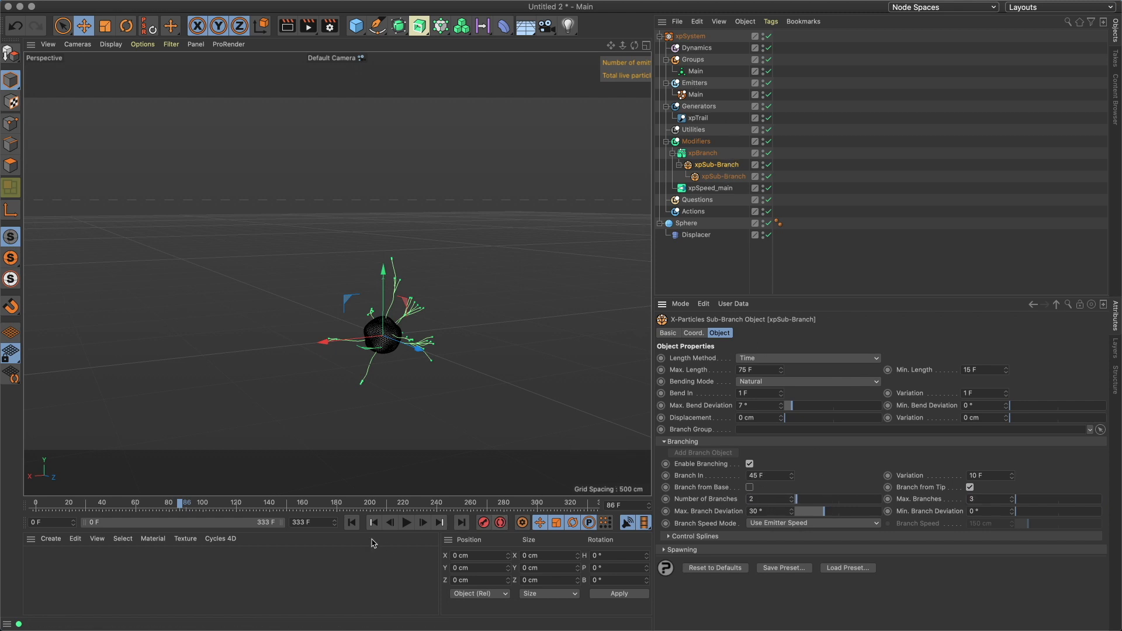
Play the animation from the start to examine the second level of branching
click(350, 523)
click(409, 523)
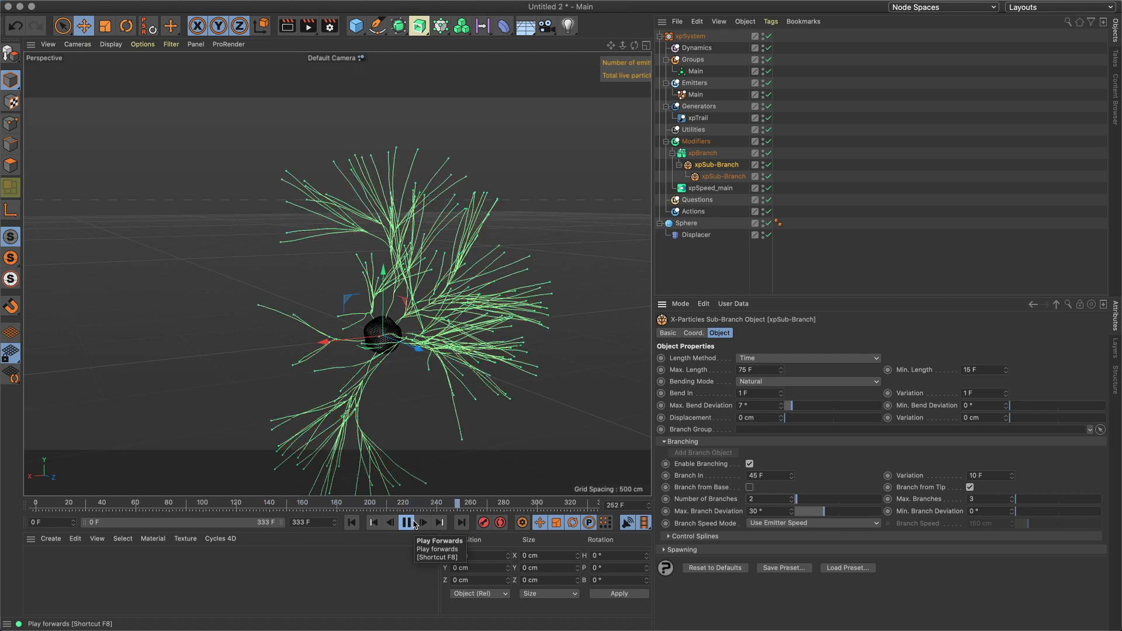
click(407, 522)
Set the nested xpSub-Branch's maximum length to 20 F and minimum length to 10 F
click(722, 176)
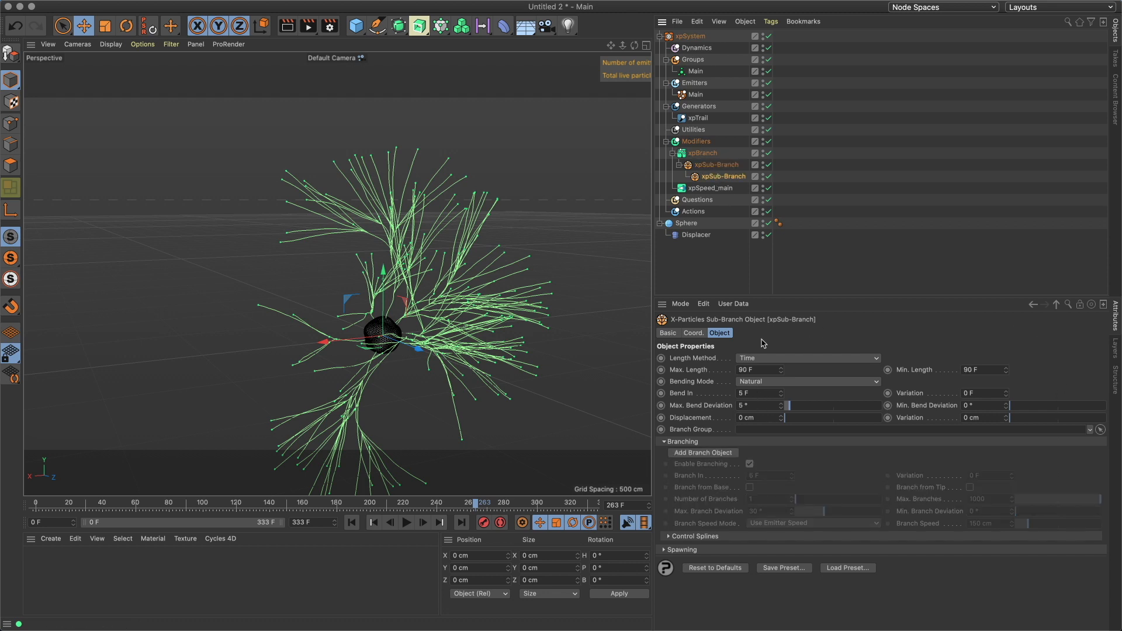
click(756, 368)
text(24)
click(976, 369)
text(10)
Set the nested xpSub-Branch's Bend In to 1 F with a variation of 1 F
click(764, 392)
text(1)
click(995, 394)
text(1)
key(Return)
Play the animation from the start to check the shortened nested branches
click(352, 523)
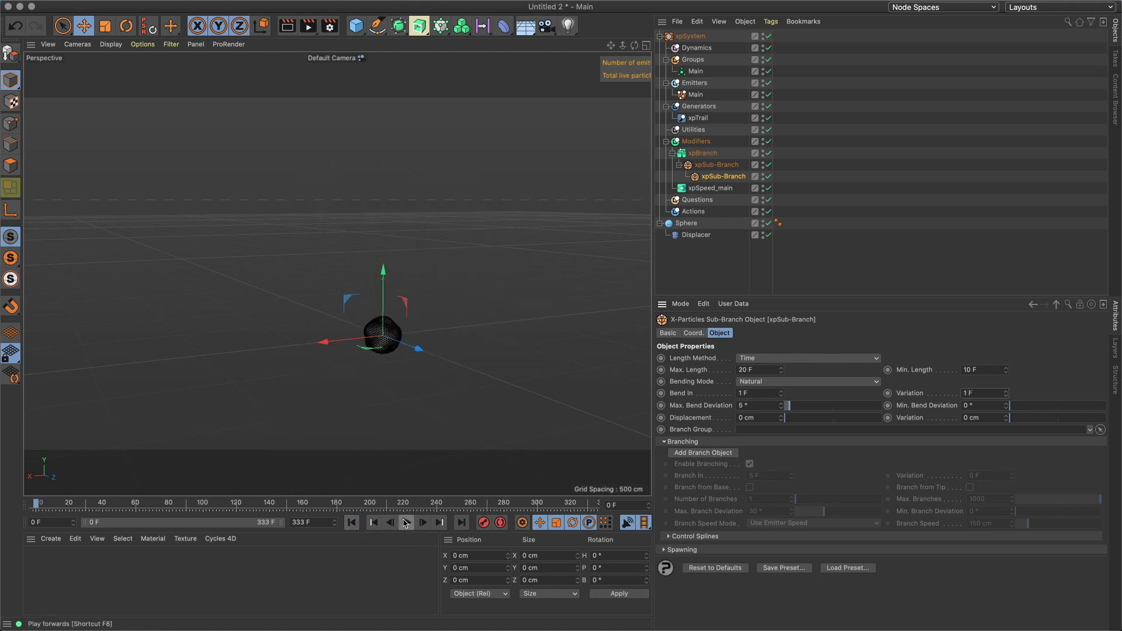
click(407, 523)
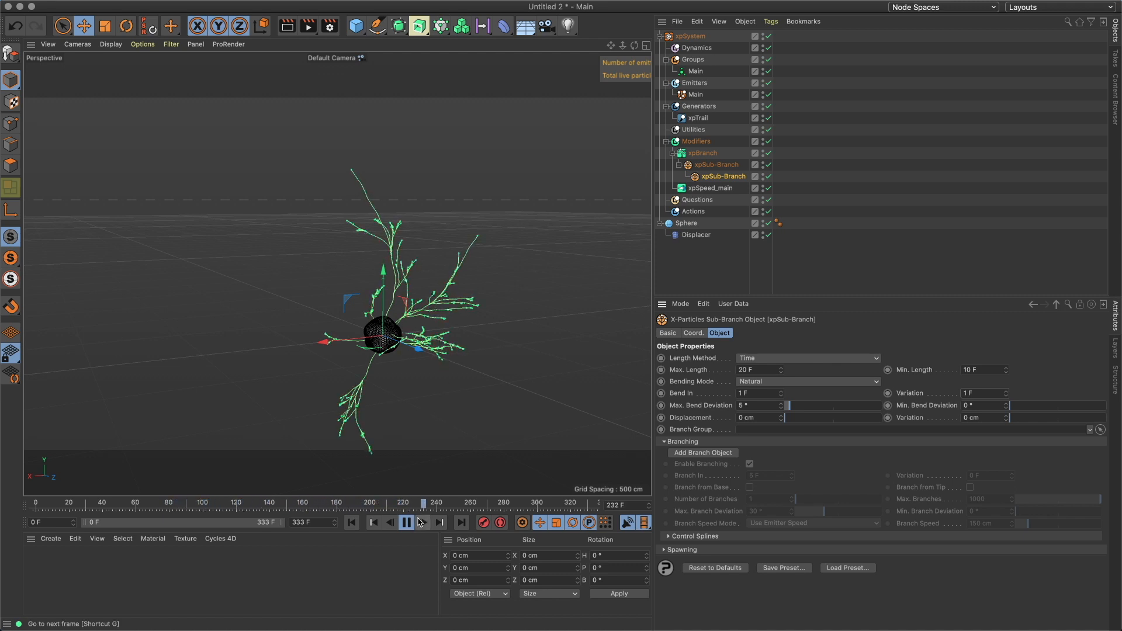
Set the nested xpSub-Branch's maximum length to 45 F and minimum length to 15 F
click(774, 370)
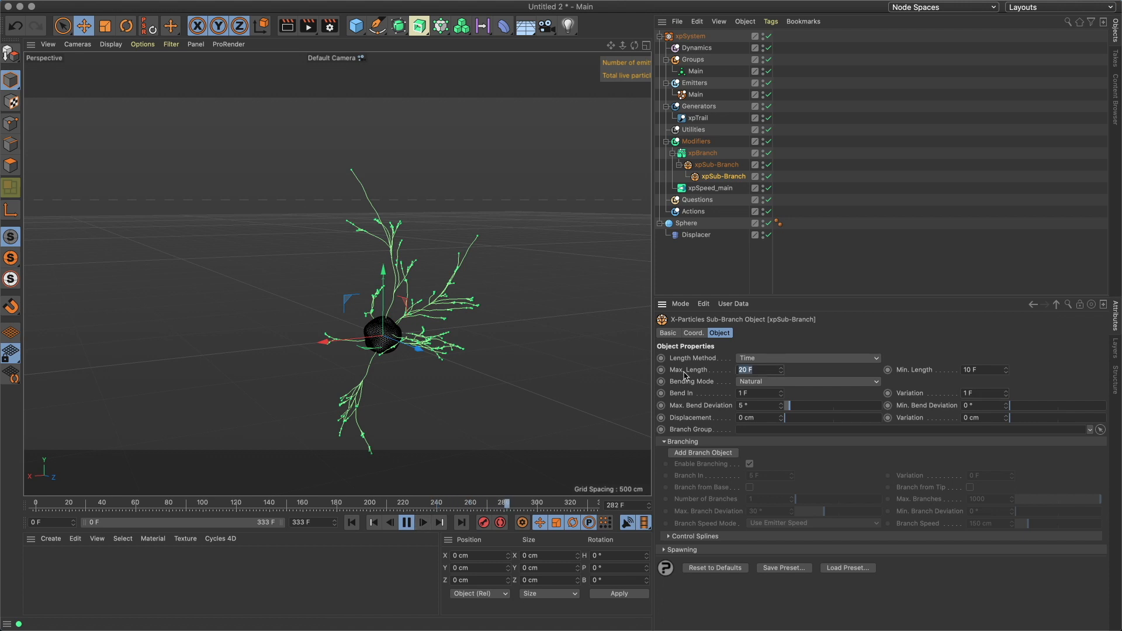
text(45)
key(Tab)
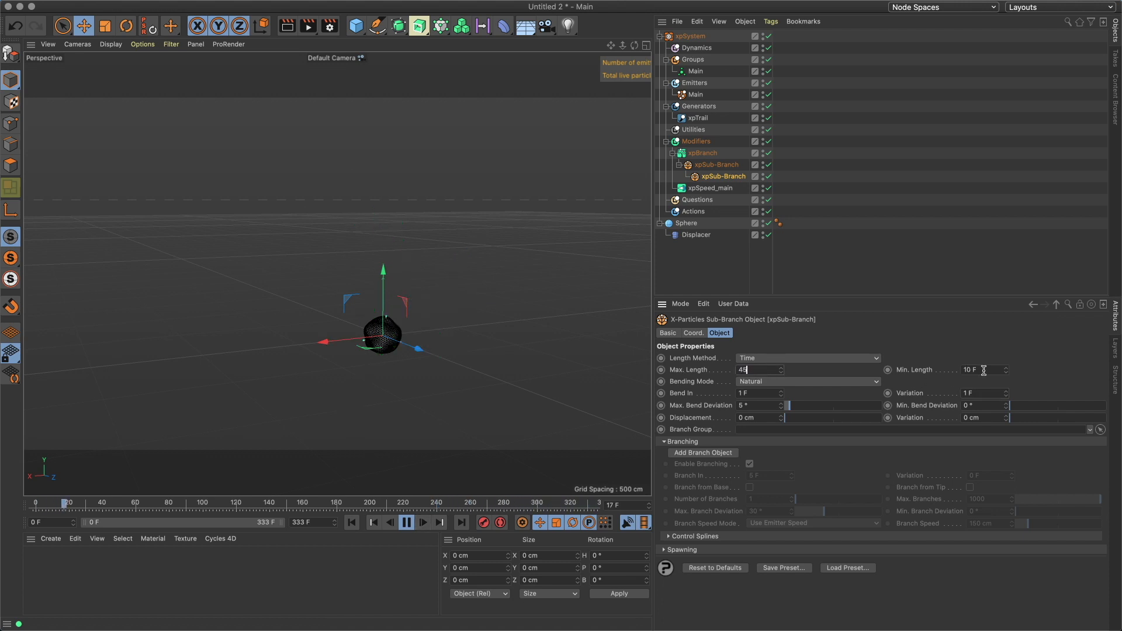
text(15)
key(Return)
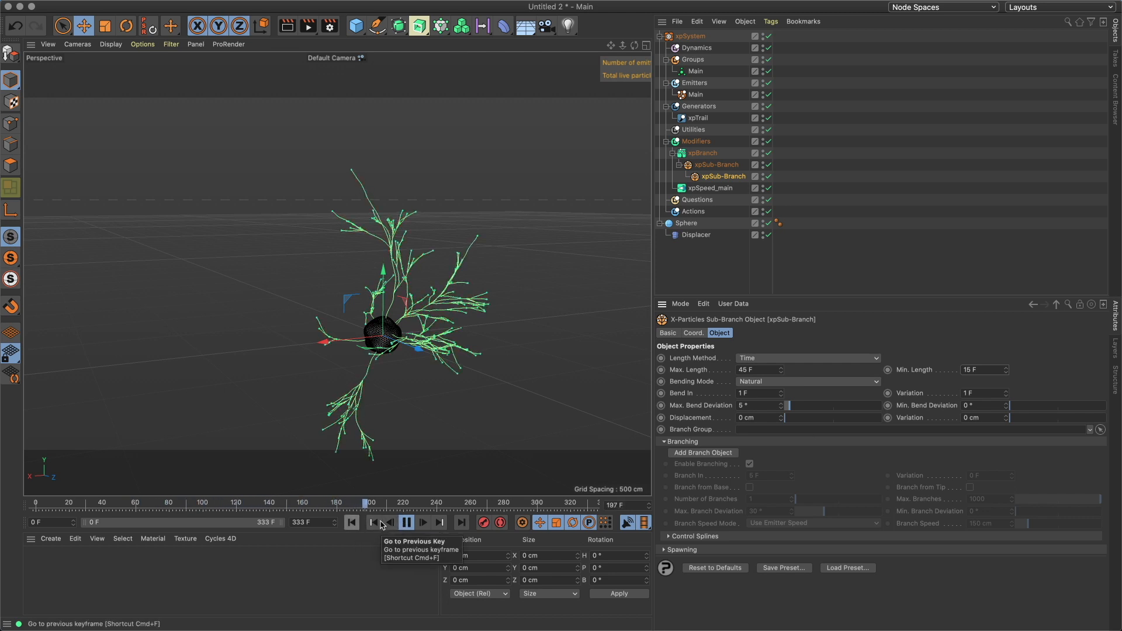
Pause the animation, clear the selection and examine the grown branches from several angles
click(407, 522)
alt+drag(425, 290, 555, 330)
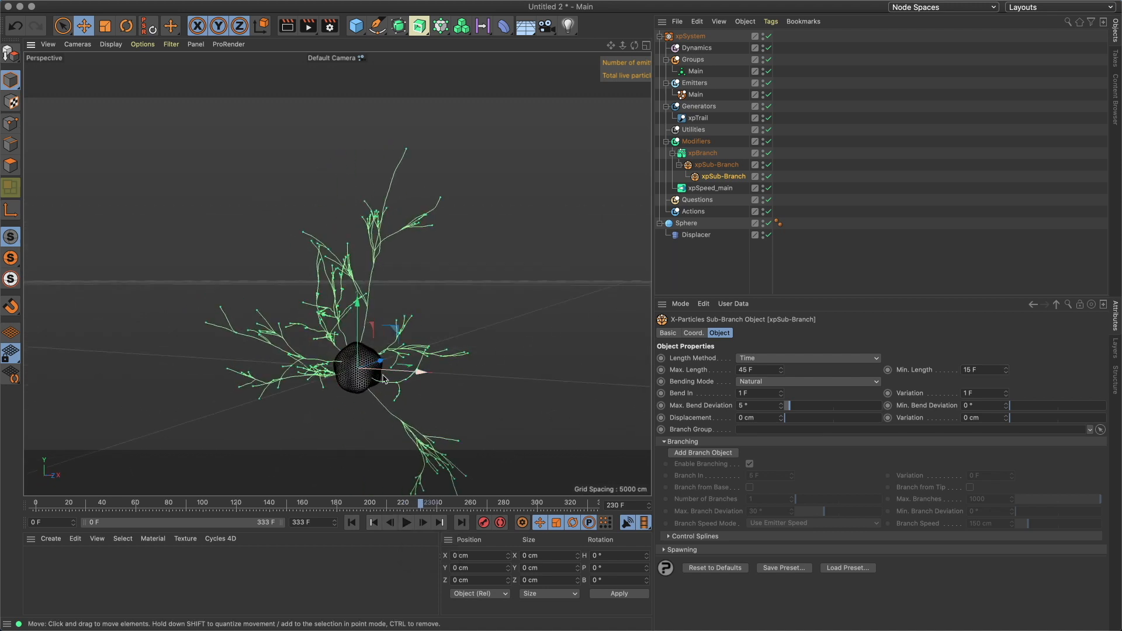
alt+drag(372, 380, 441, 338)
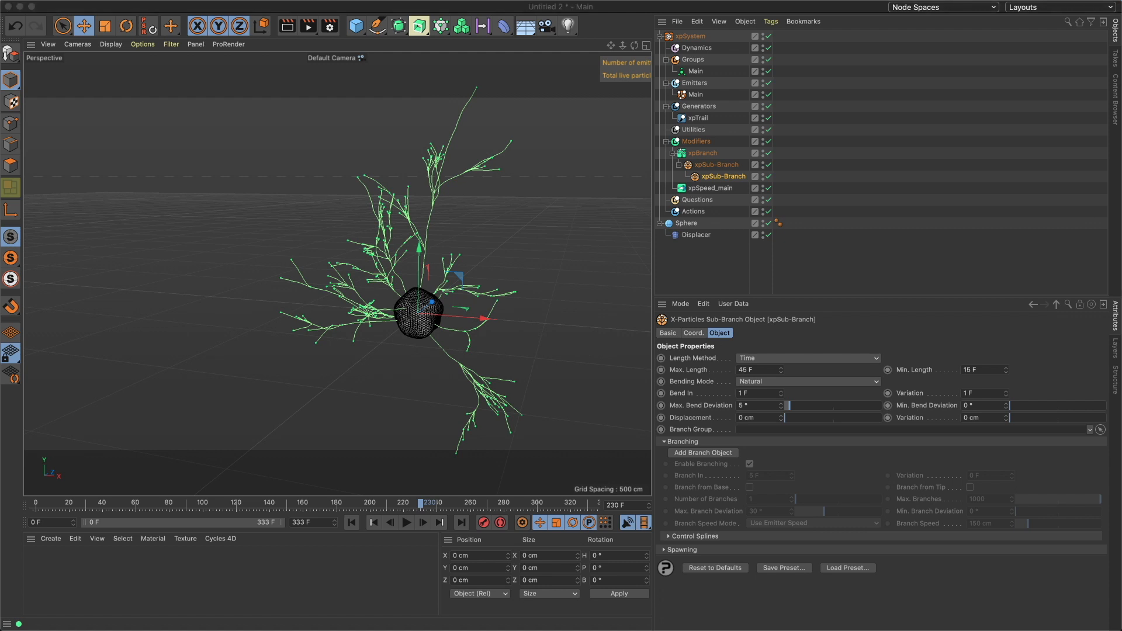
click(543, 314)
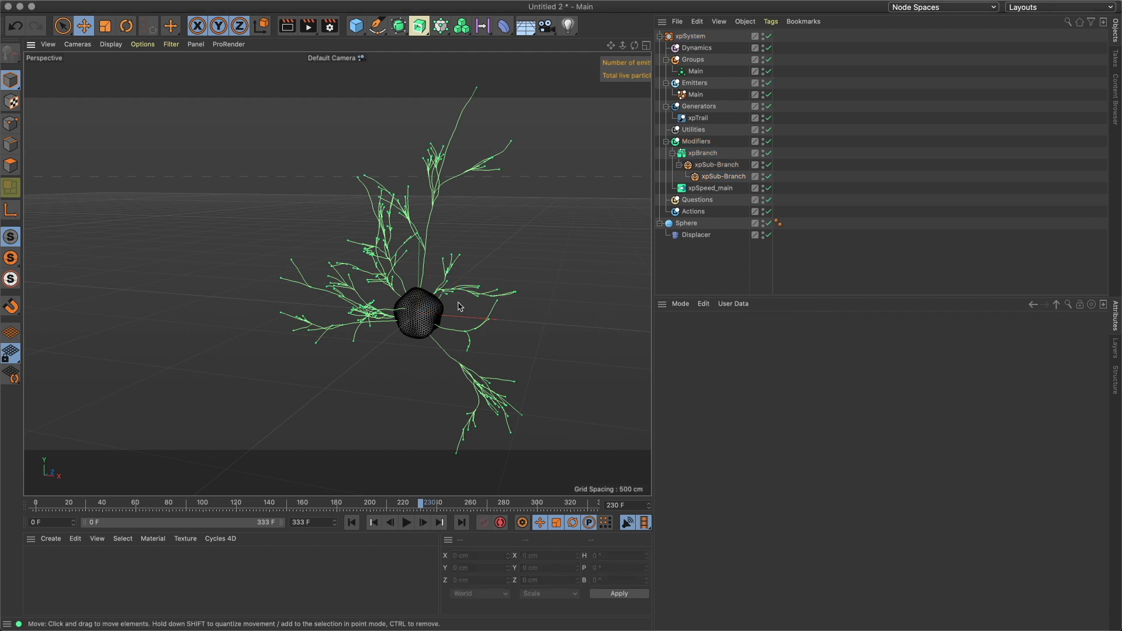
alt+drag(461, 307, 418, 344)
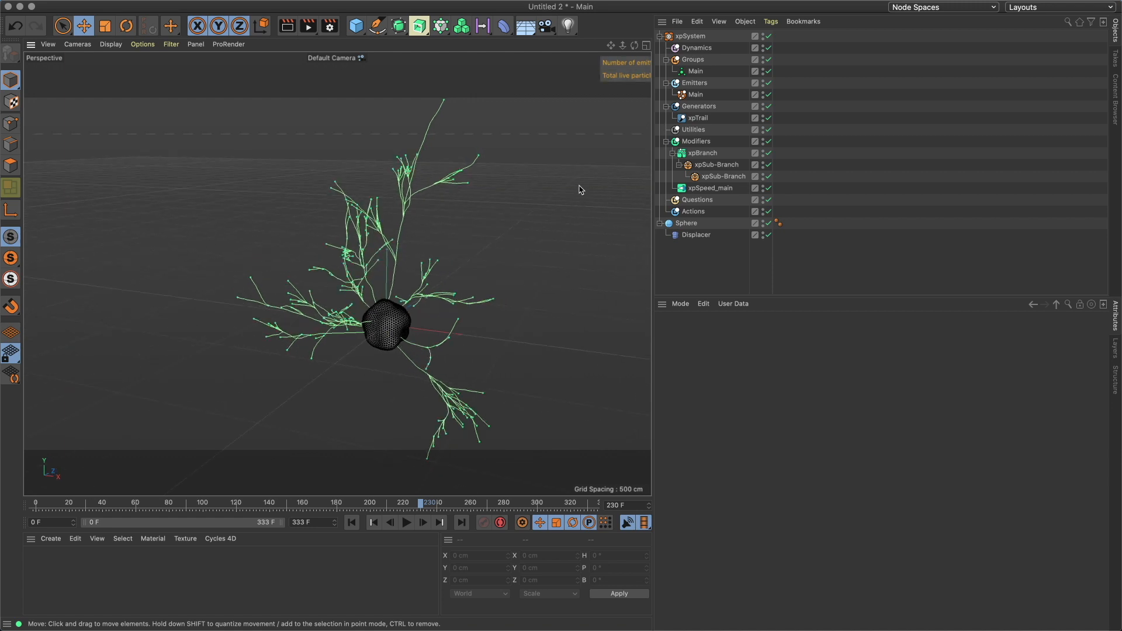
Add an xpSpawn modifier and create a spawning emitter for it
key(shift+c)
text(spaw)
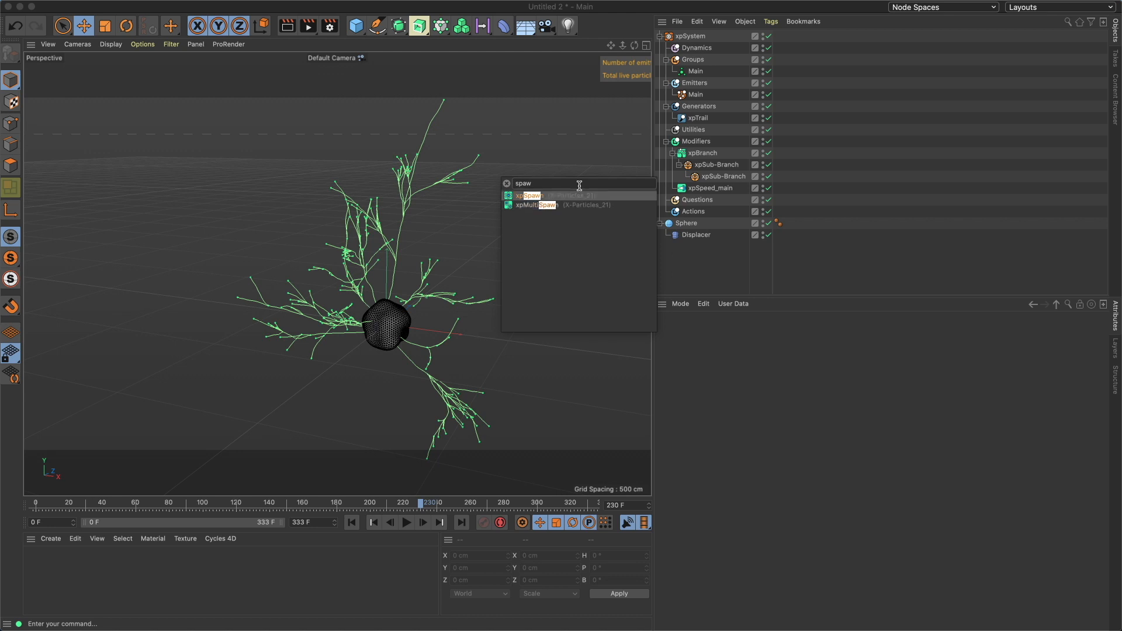
key(Return)
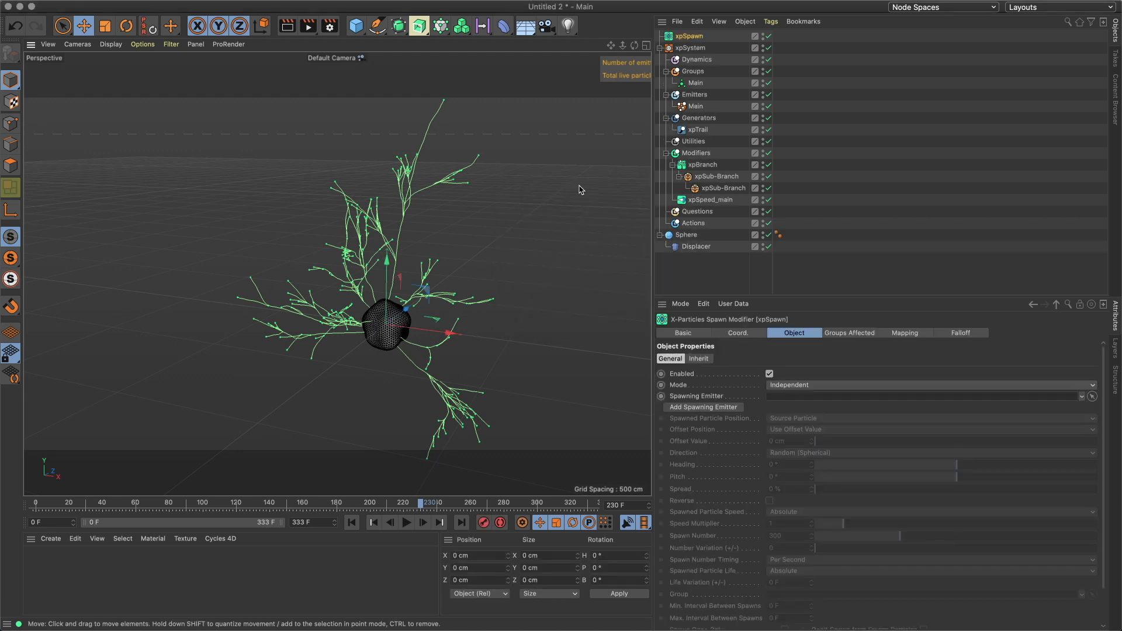
click(702, 408)
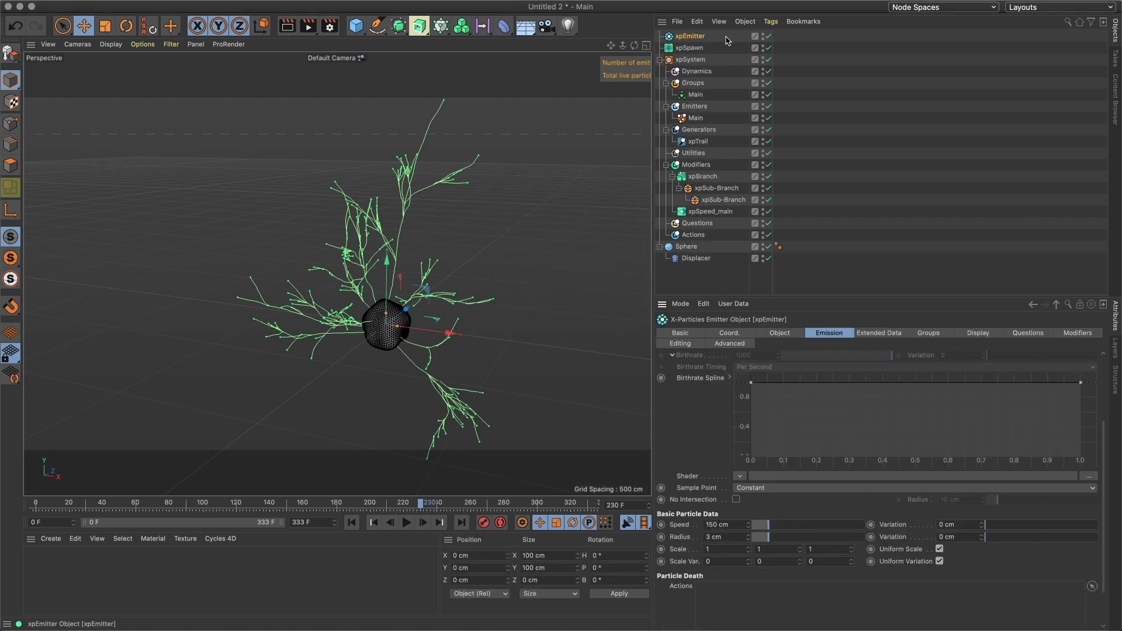
Create a particle group for the new xpEmitter and color it blue with hue 220°, saturation 96% and value 100%
click(938, 335)
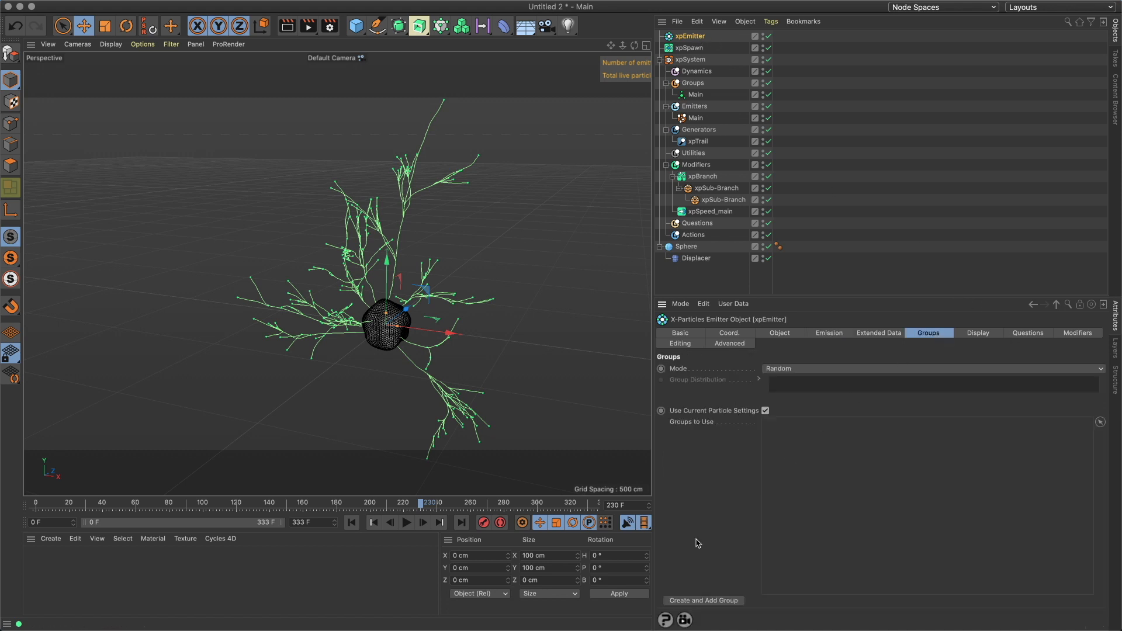
click(694, 602)
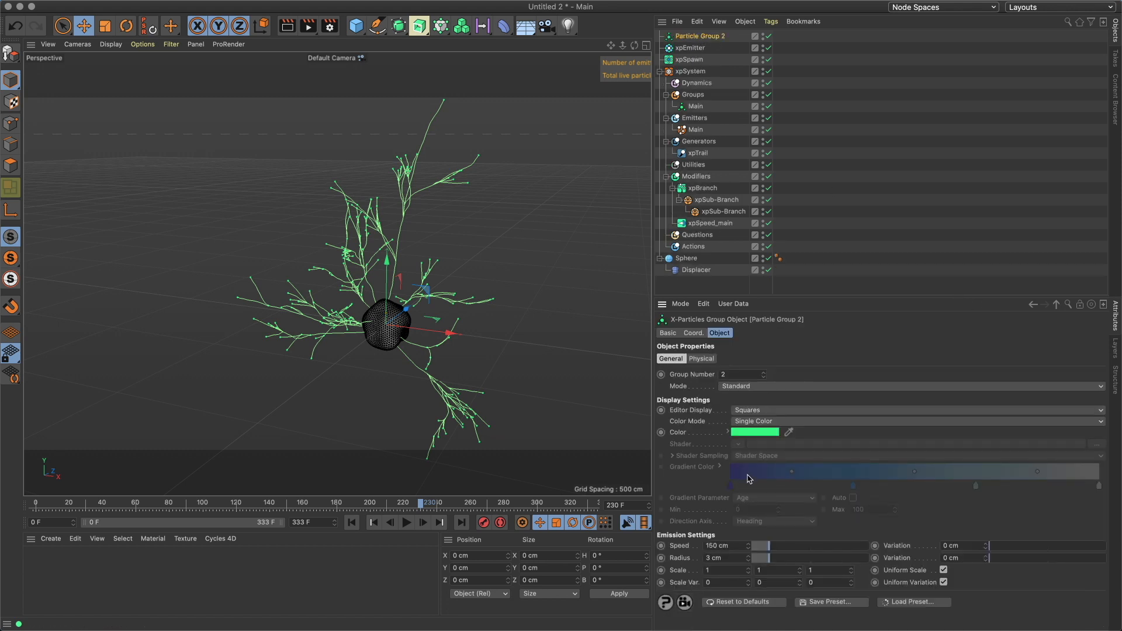
click(728, 432)
click(975, 463)
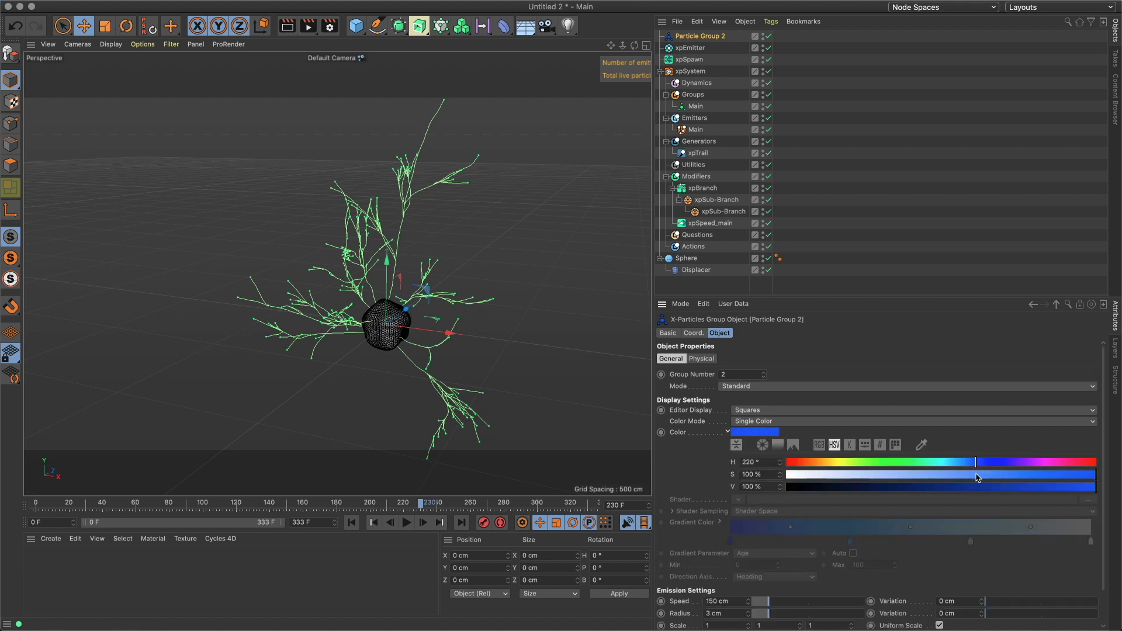
click(1083, 475)
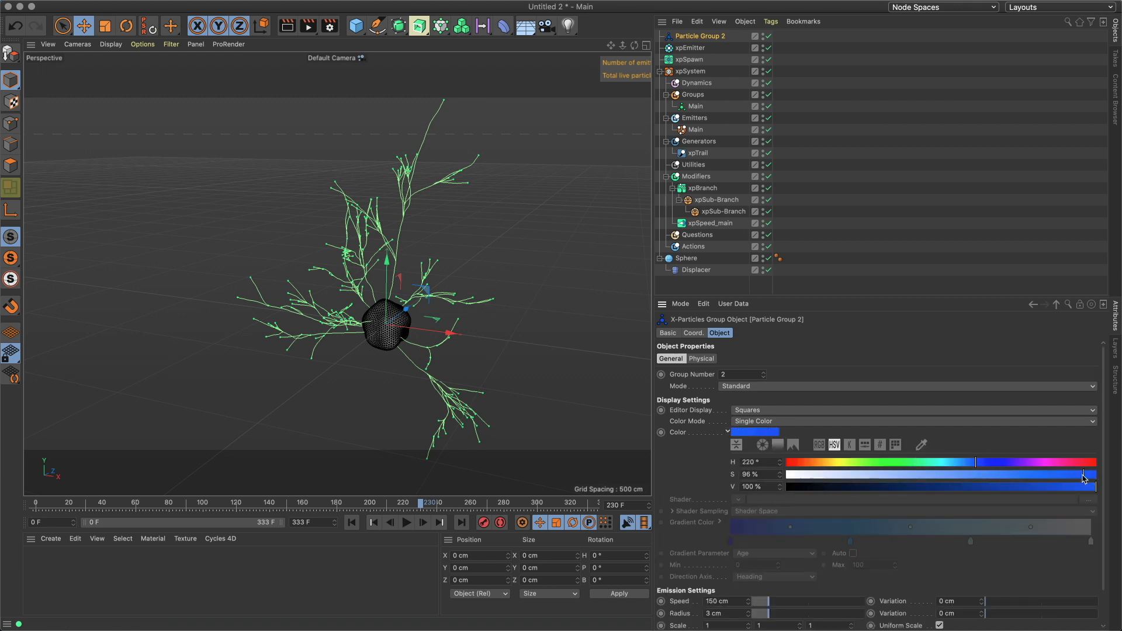
Rename both the new particle group and the new emitter as Spawn
double_click(702, 37)
text(Spawn)
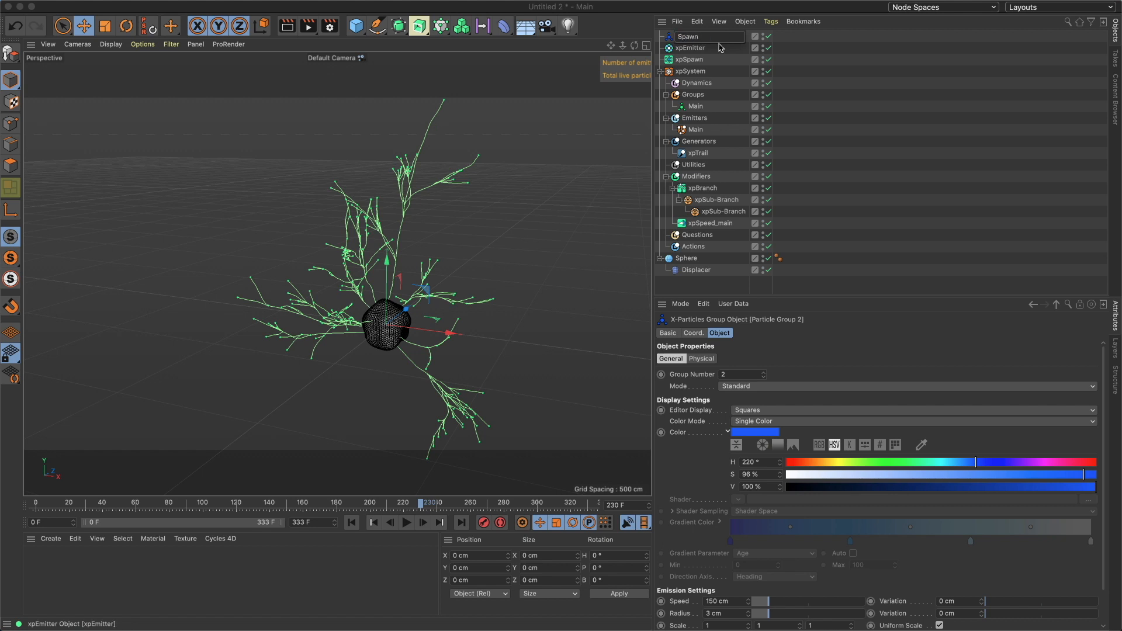
key(Return)
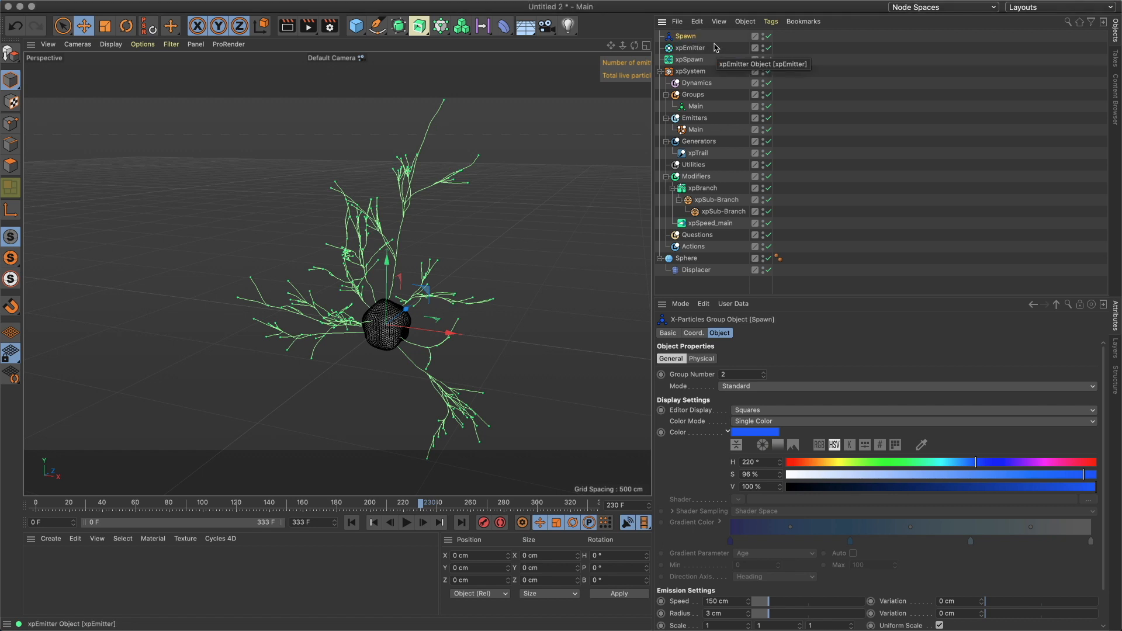
double_click(699, 47)
text(S)
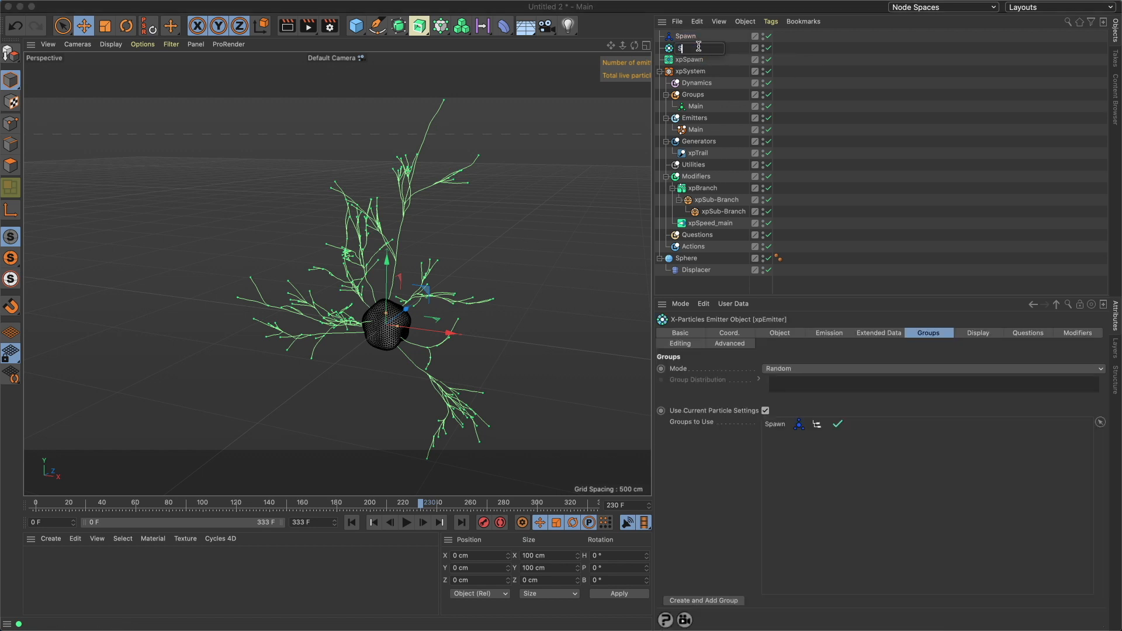
text(pawn)
key(Return)
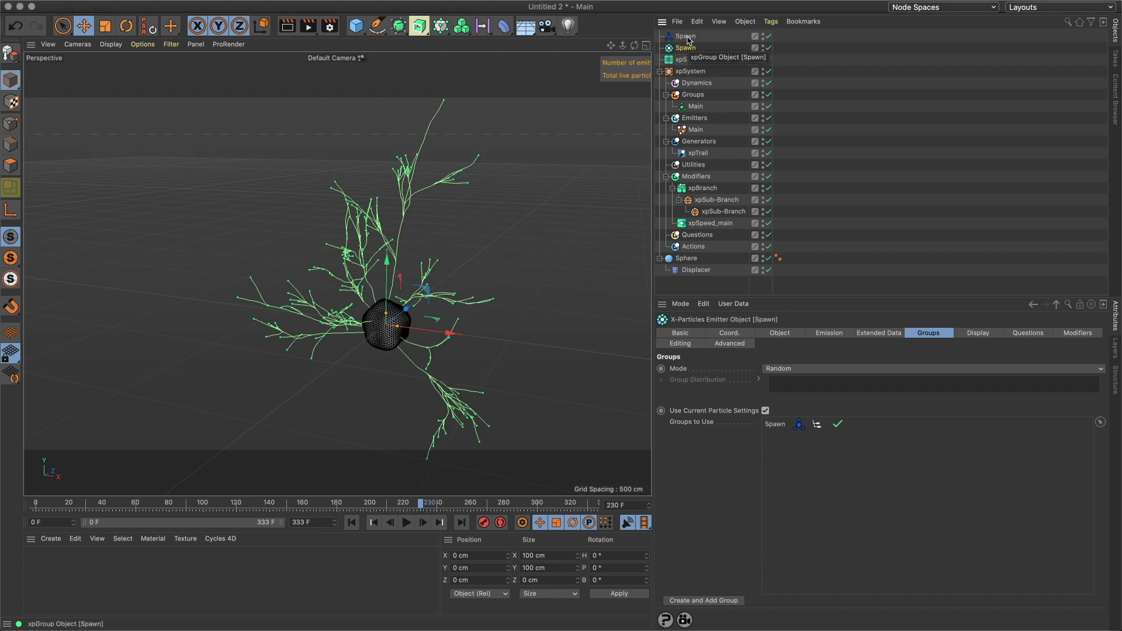
Move the Spawn group, Spawn emitter and xpSpawn modifier into the xpSystem's Groups, Emitters and Modifiers folders
drag(690, 51, 698, 85)
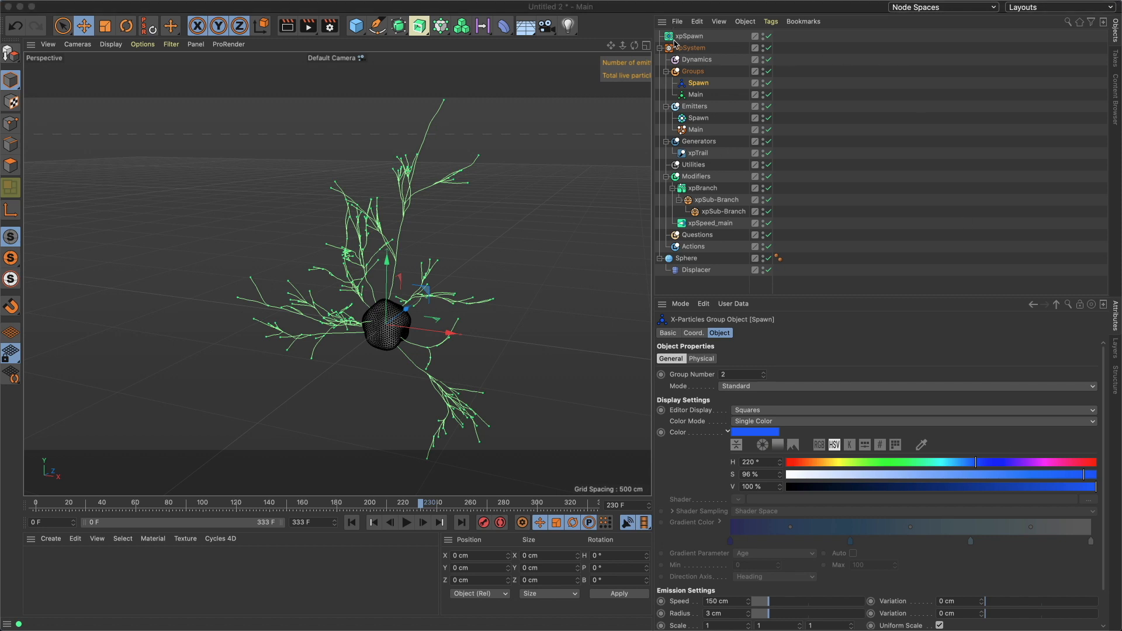
drag(687, 38, 698, 178)
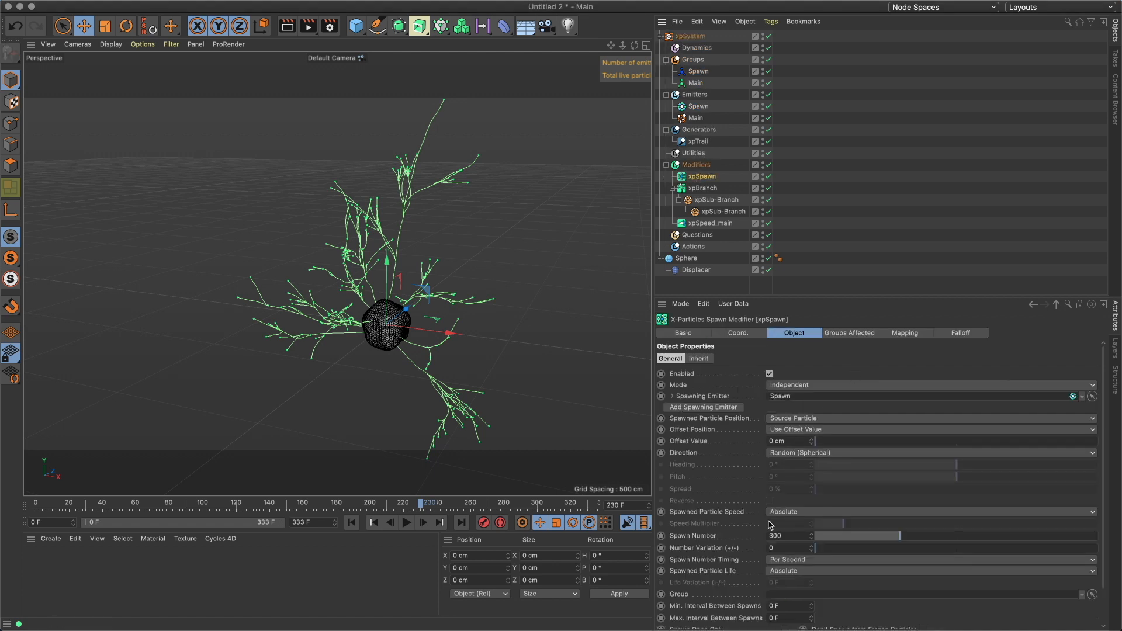
Set xpSpawn's Spawn Number Timing to Per Frame and its Spawn Number to 1
click(802, 560)
click(805, 583)
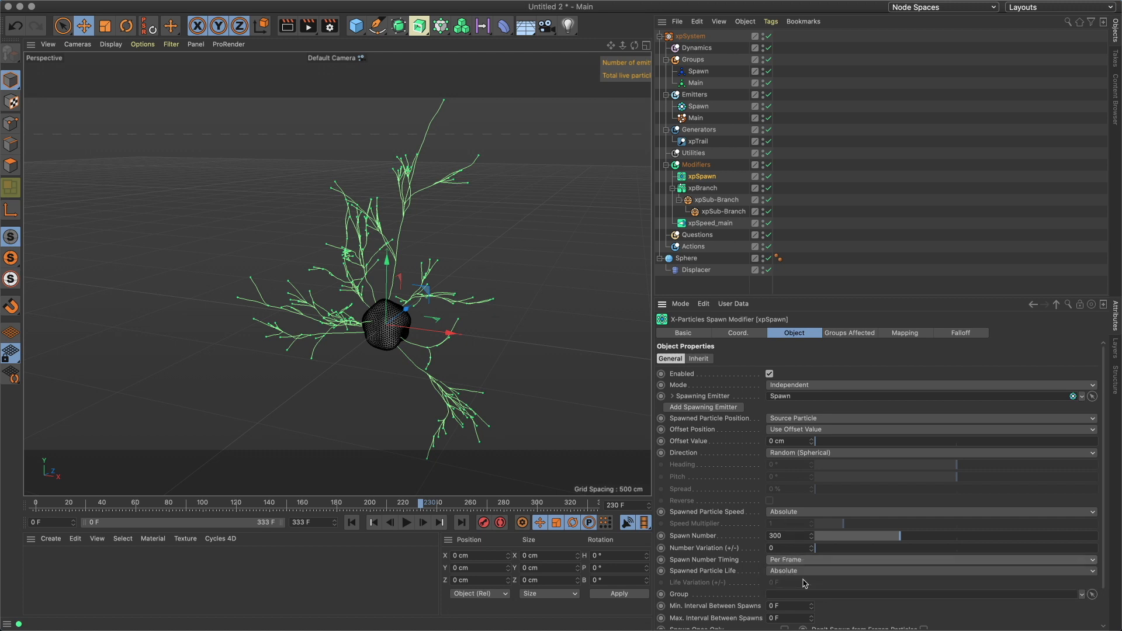
double_click(795, 536)
text(1)
key(Return)
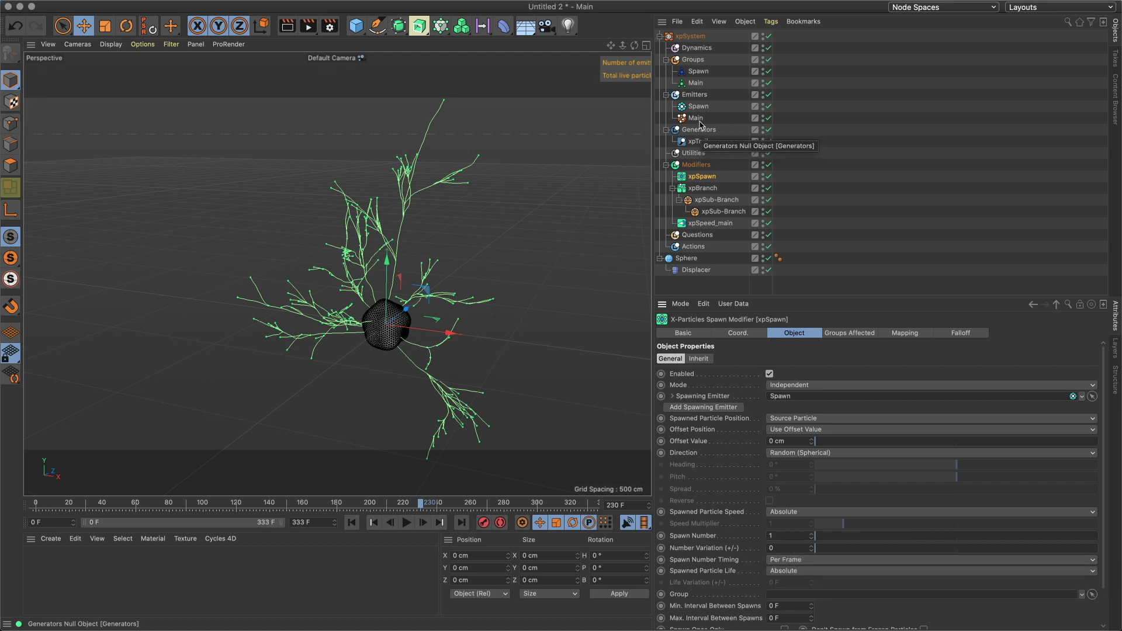
Set the Spawn group's editor display to Circle and its emission speed to 0 cm
click(698, 71)
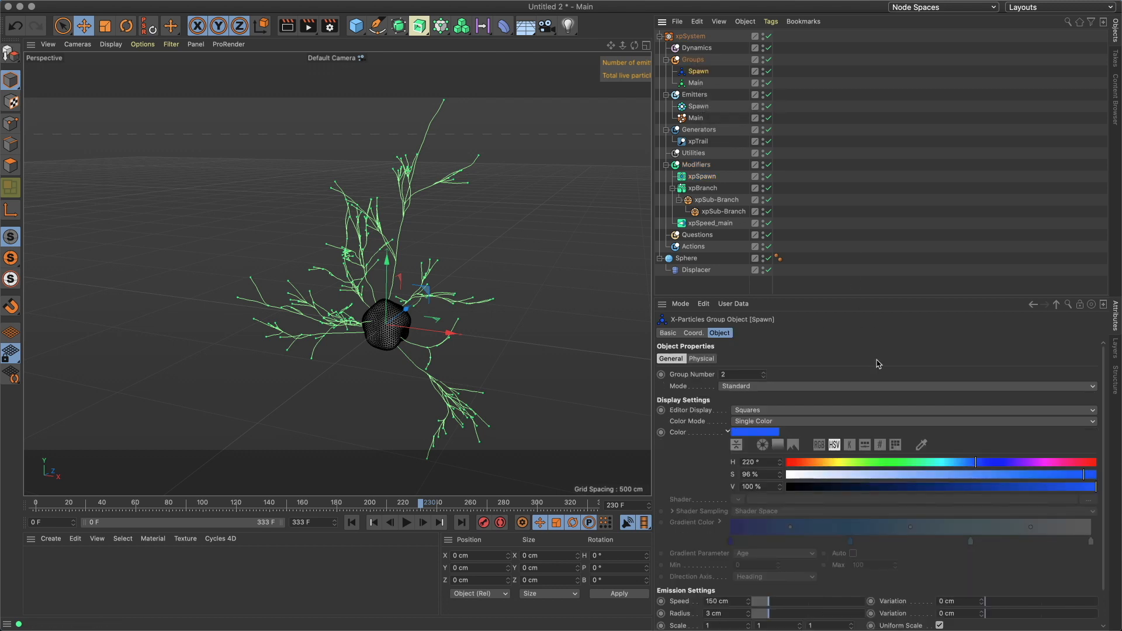
click(774, 411)
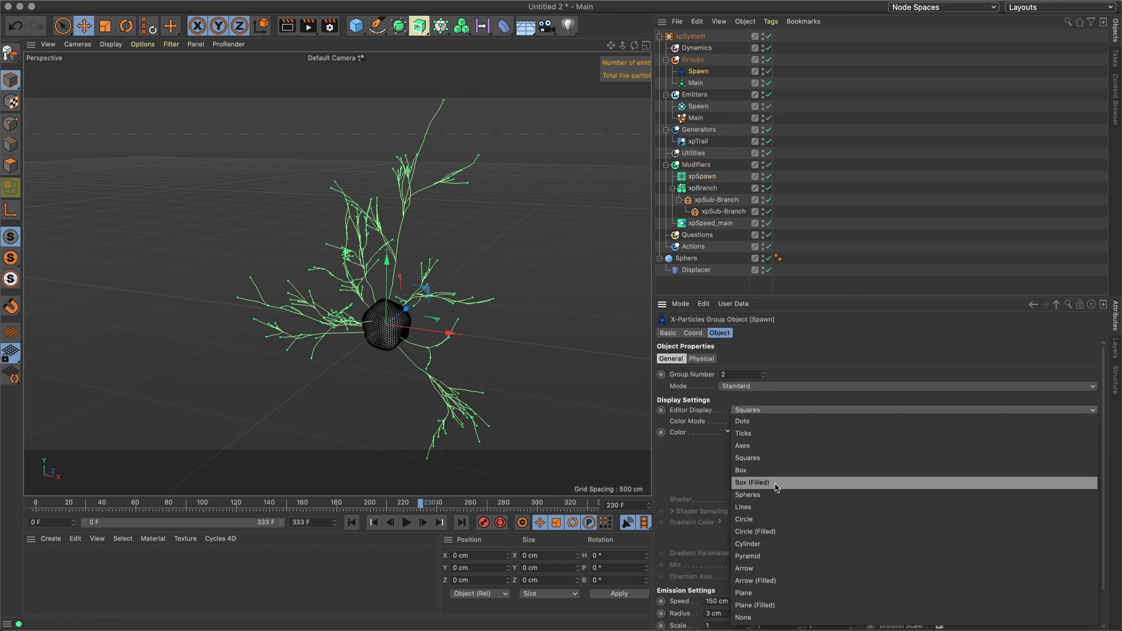
click(763, 519)
scroll(687, 499, down, 2)
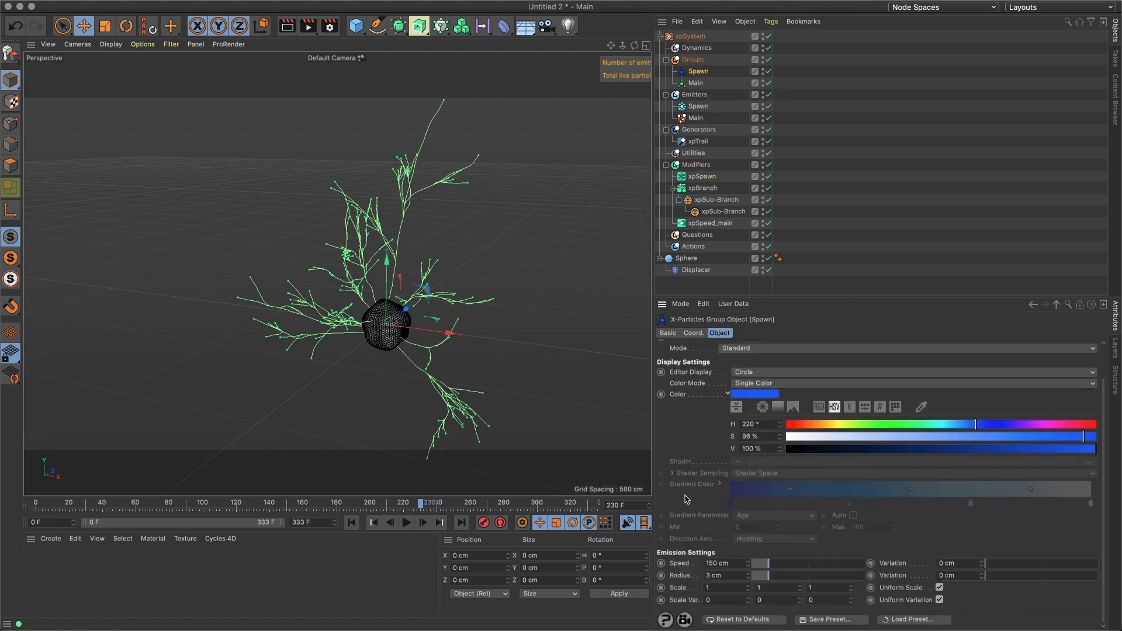
double_click(726, 563)
text(0)
key(Return)
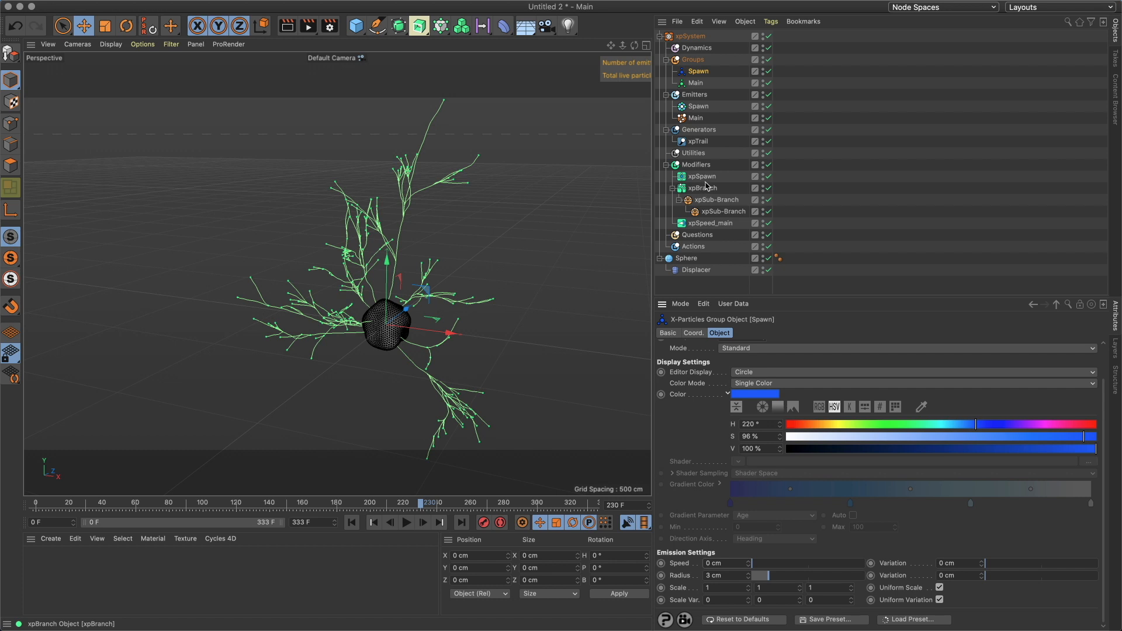
Restrict the xpSpeed_main modifier to the Main particle group
click(708, 223)
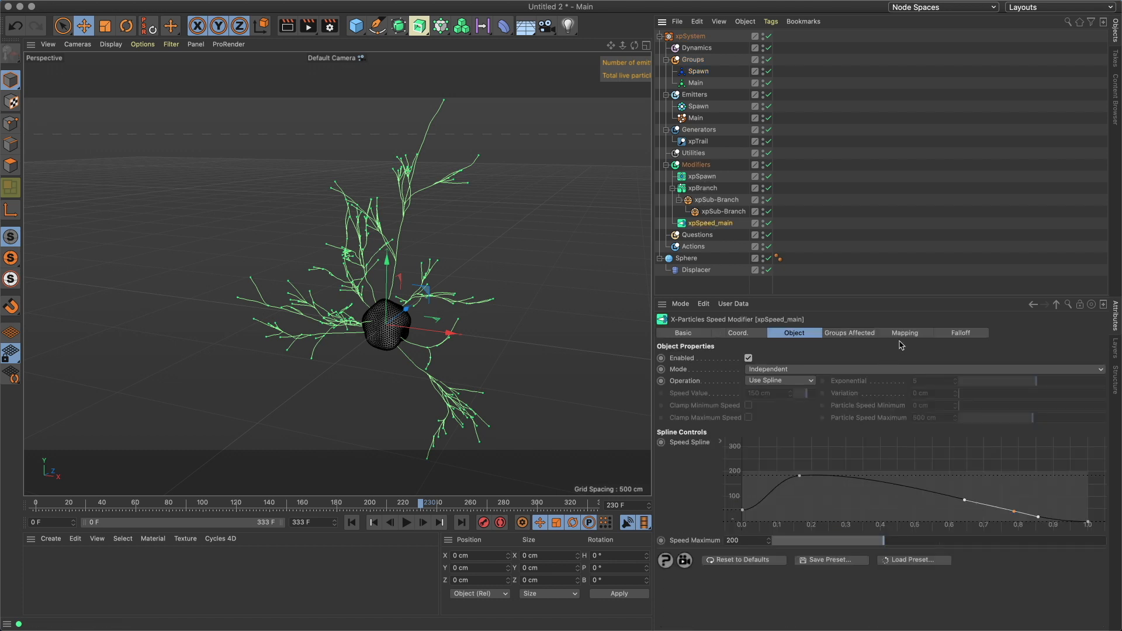
click(871, 333)
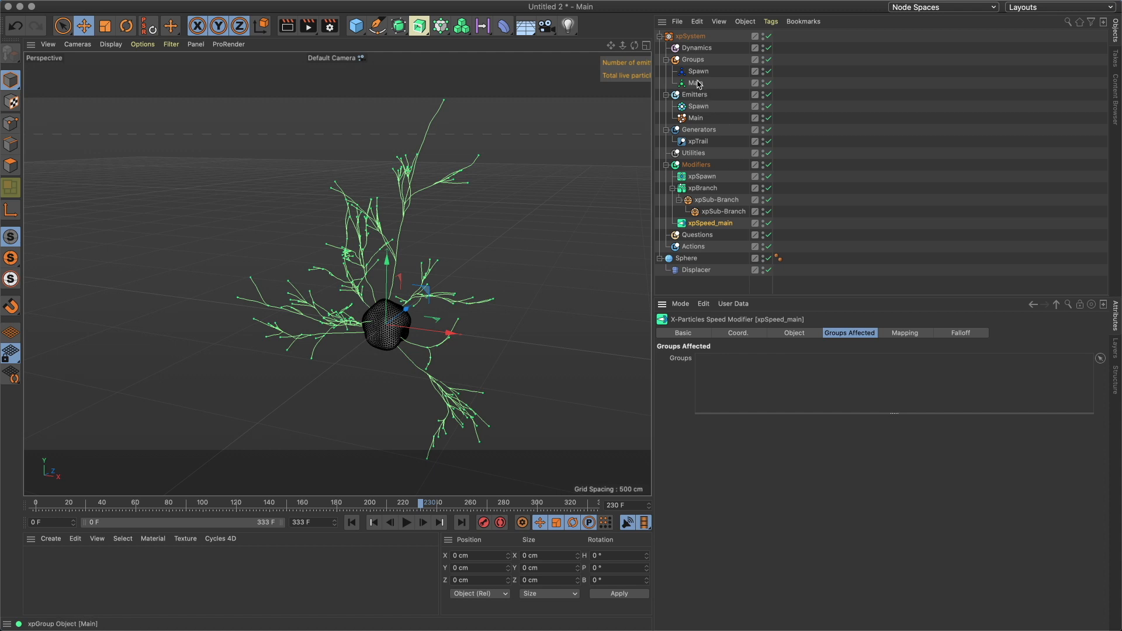
drag(697, 83, 770, 360)
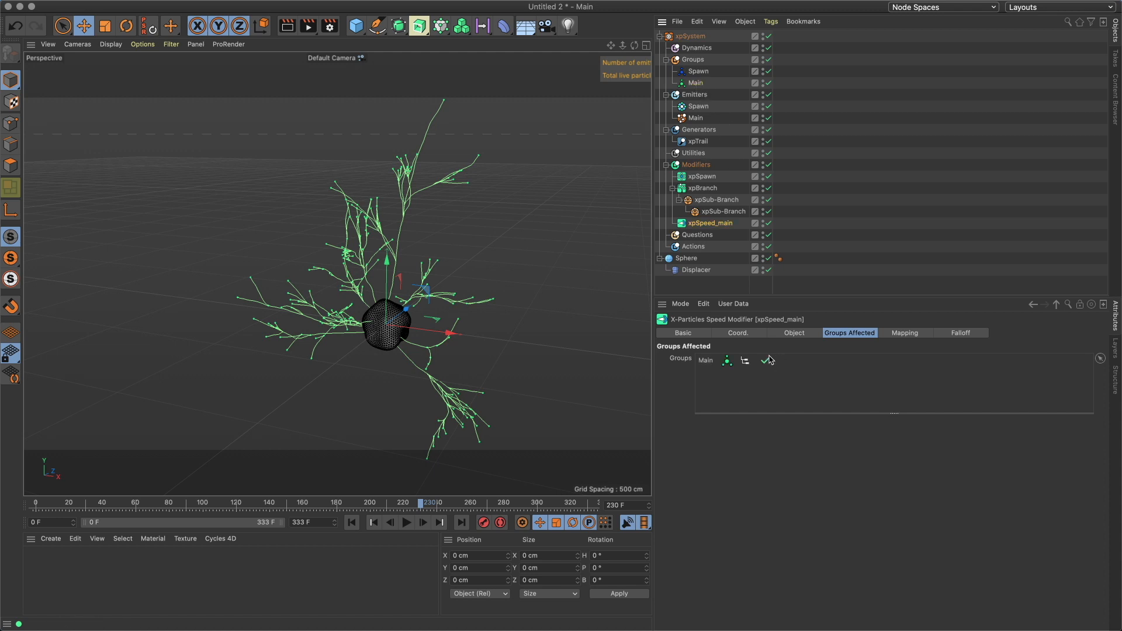
Play the animation from the start, pause around frame 87 and examine the spawned particles along the branches up close
click(702, 71)
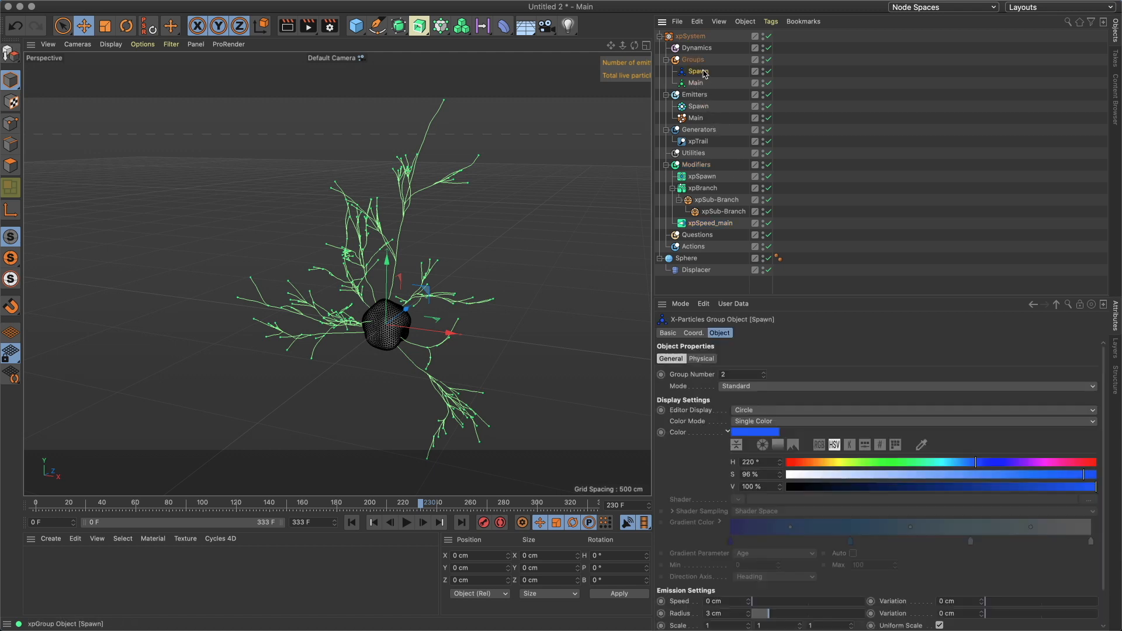
click(352, 522)
click(406, 523)
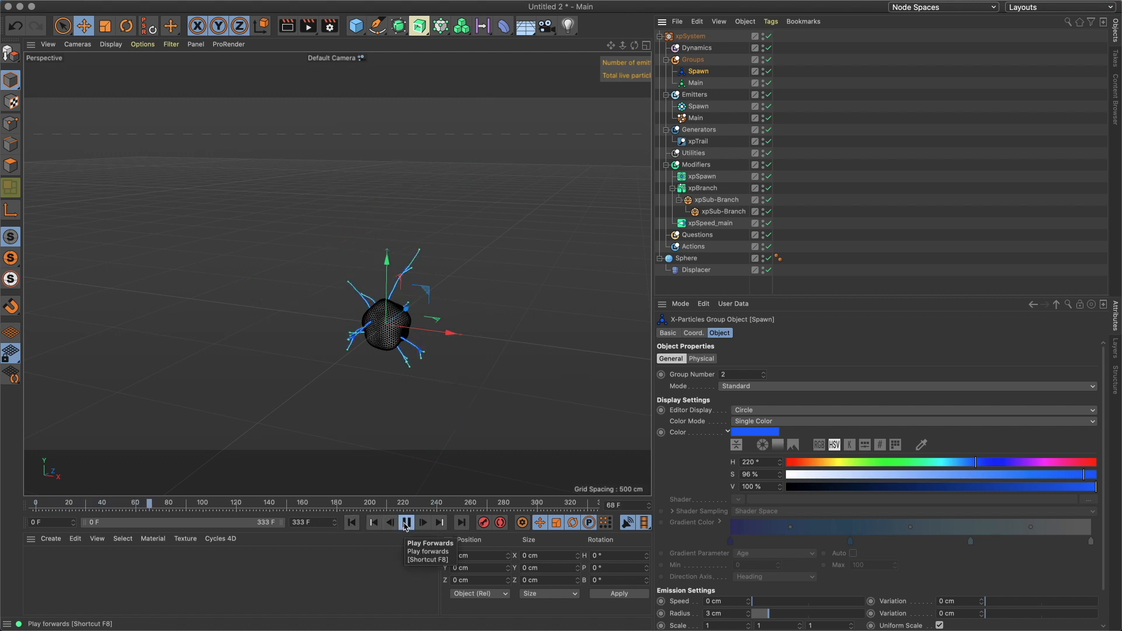
click(406, 523)
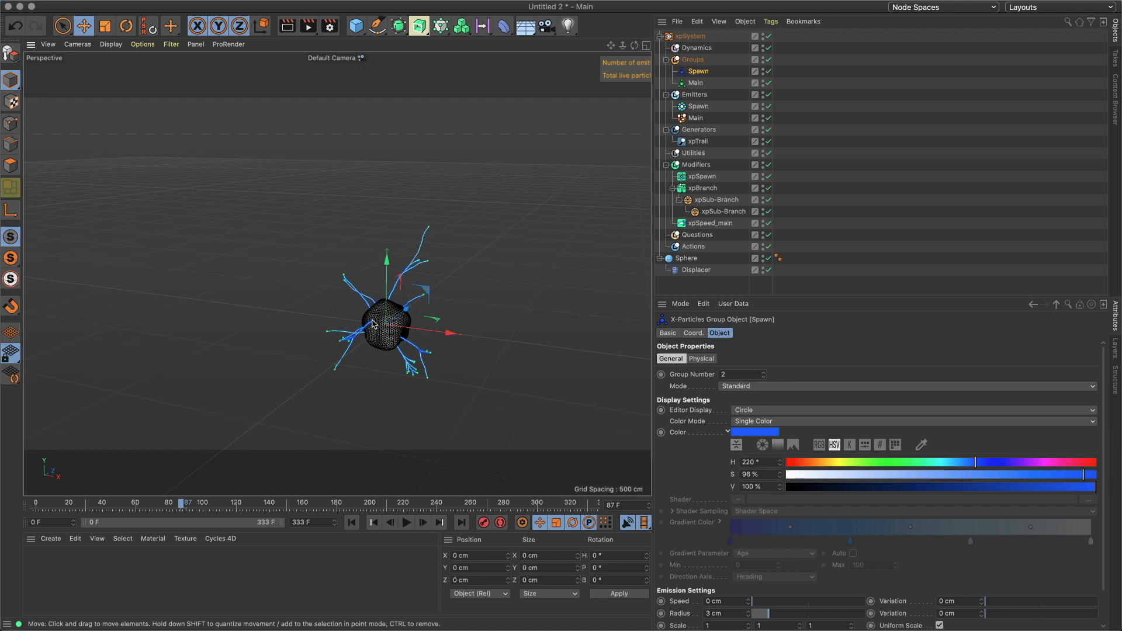
alt+right_drag(374, 323, 529, 351)
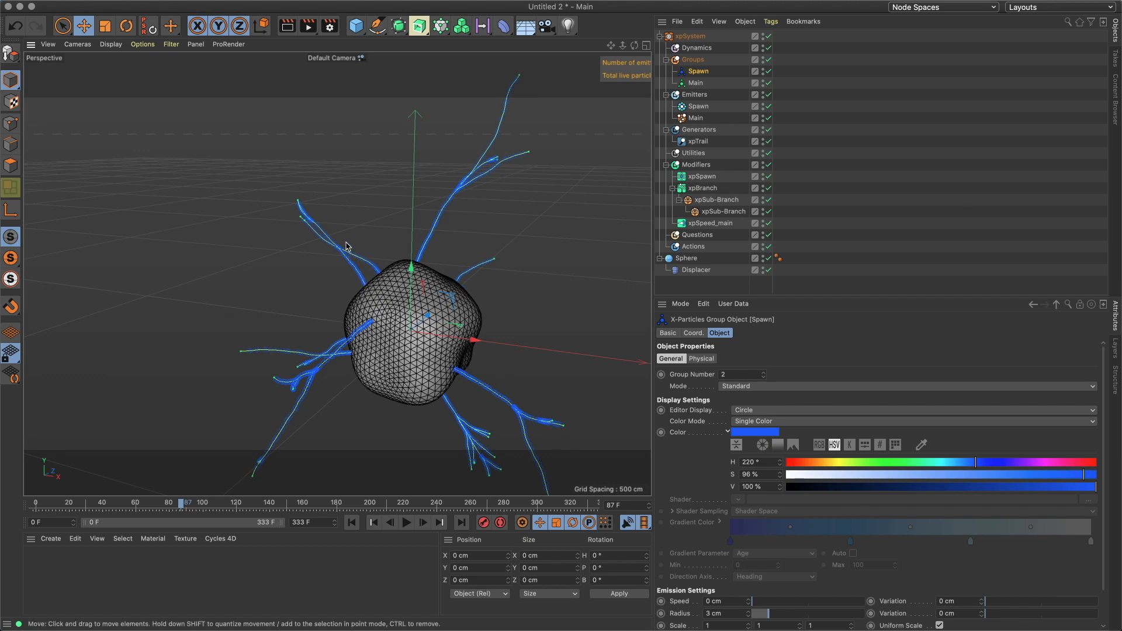
alt+drag(314, 234, 408, 264)
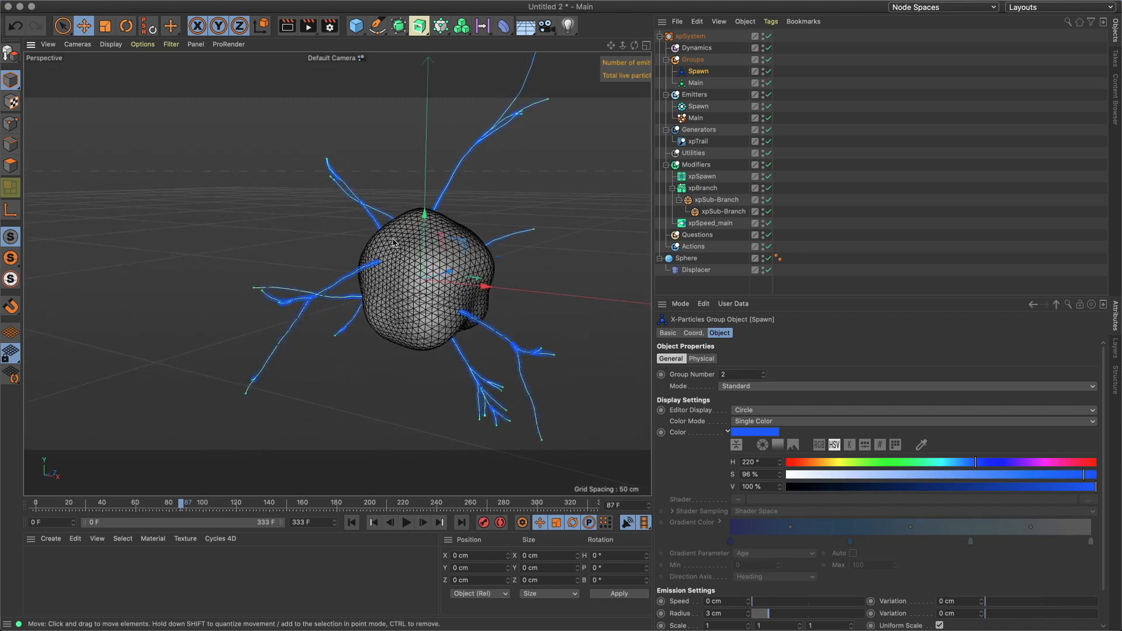
alt+drag(395, 275, 404, 295)
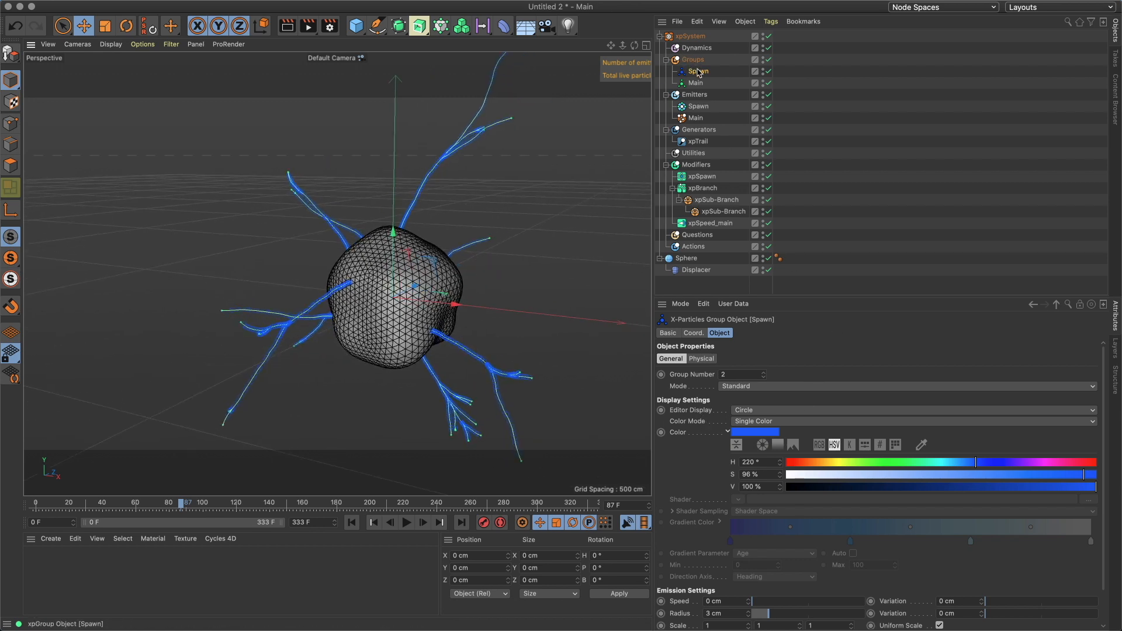
Add a Signal tag to the Spawn particle group and link the group's Radius parameter to it
key(shift+c)
text(sig)
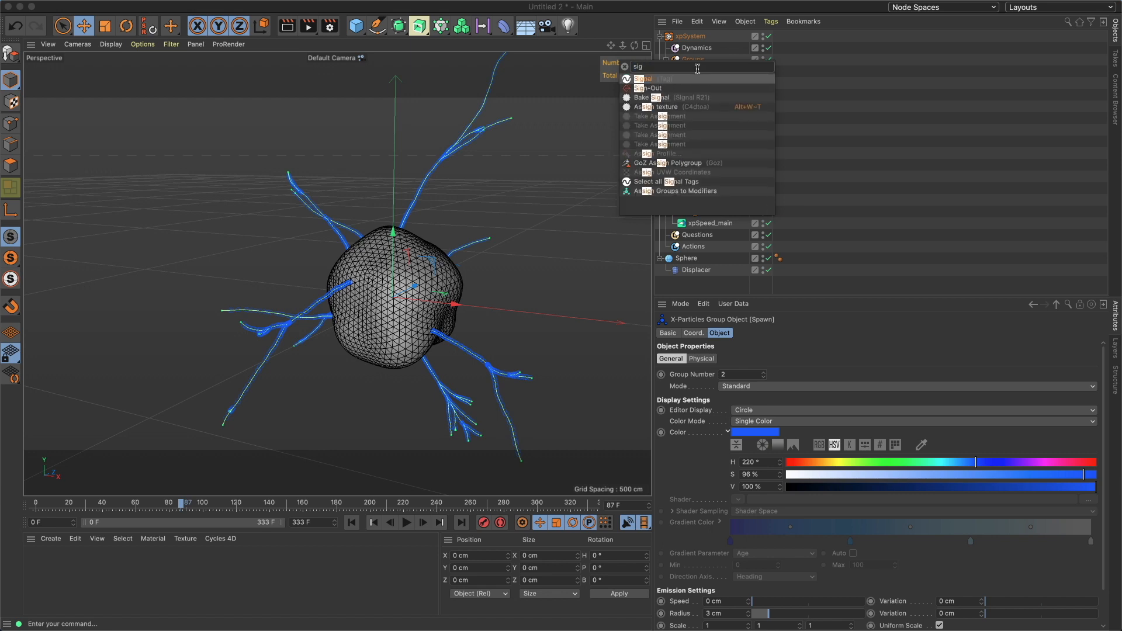
key(Return)
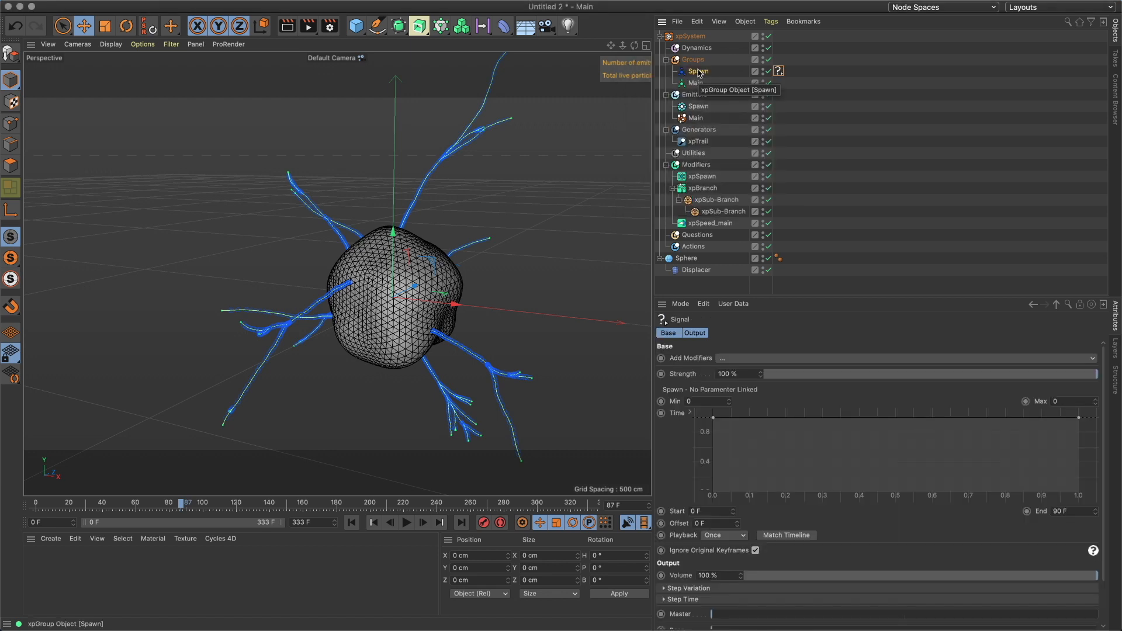
click(700, 72)
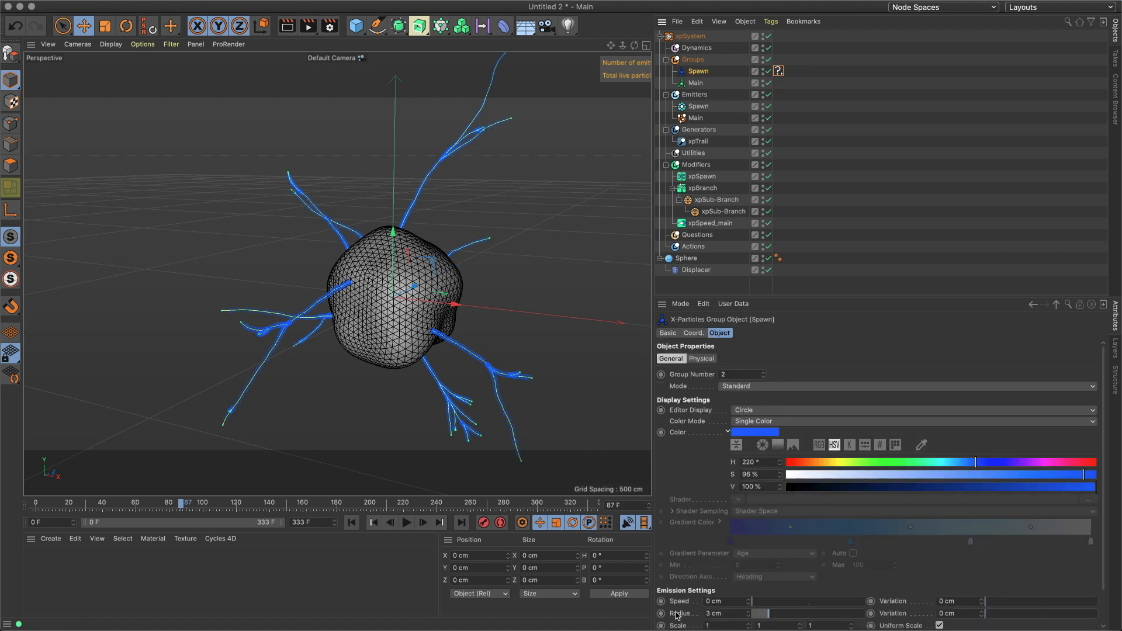
mouse_move(677, 615)
mouse_down()
mouse_move(722, 219)
mouse_move(781, 73)
mouse_up()
click(780, 71)
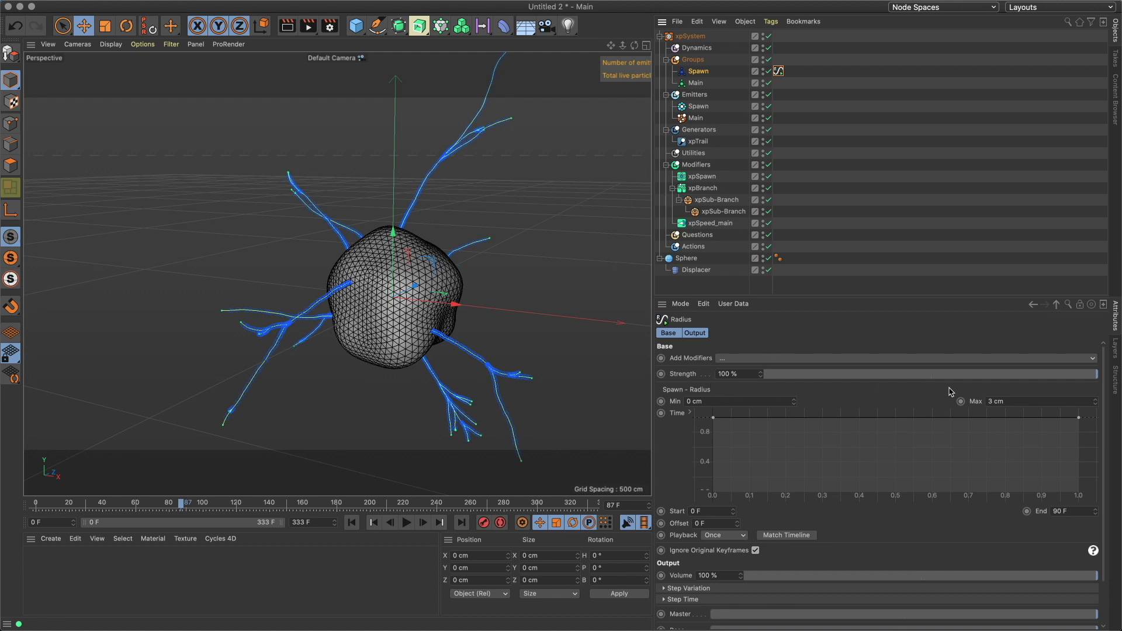
click(697, 75)
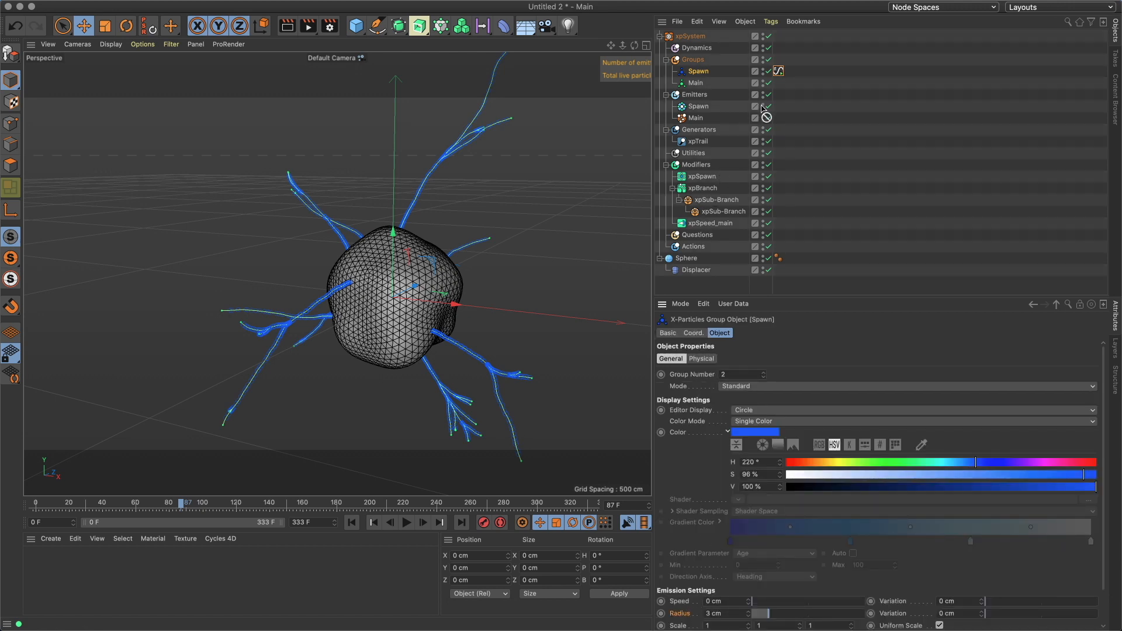
click(779, 72)
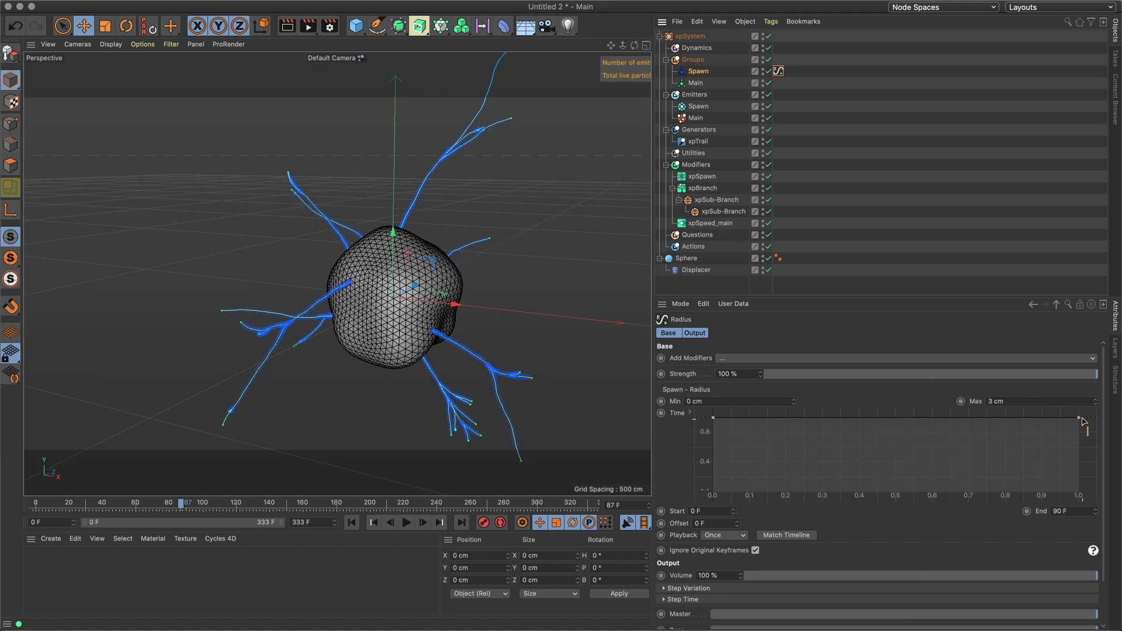
Make the Radius signal's curve fall smoothly towards zero at its end, with Min 4 cm and Max 25 cm
drag(1080, 418, 1086, 491)
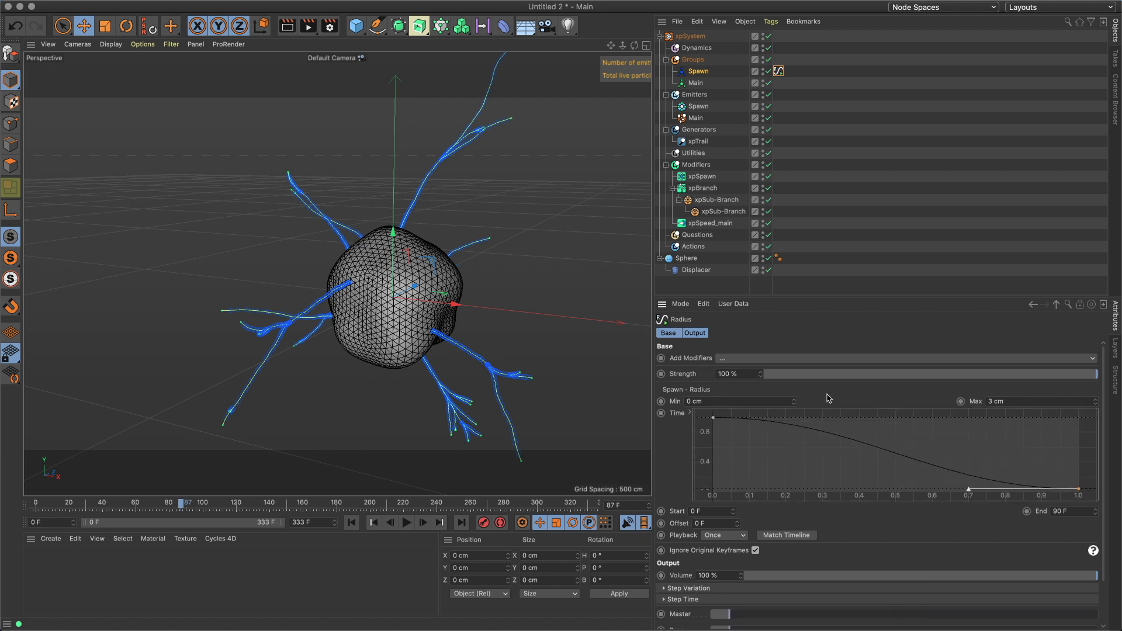
click(746, 399)
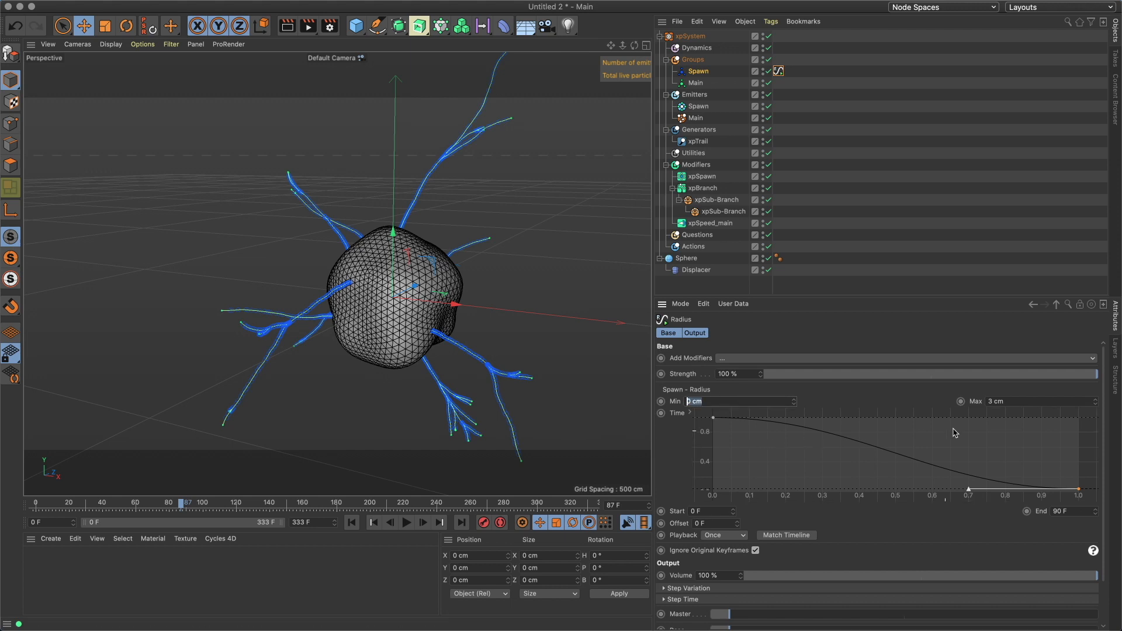
text(4)
key(Tab)
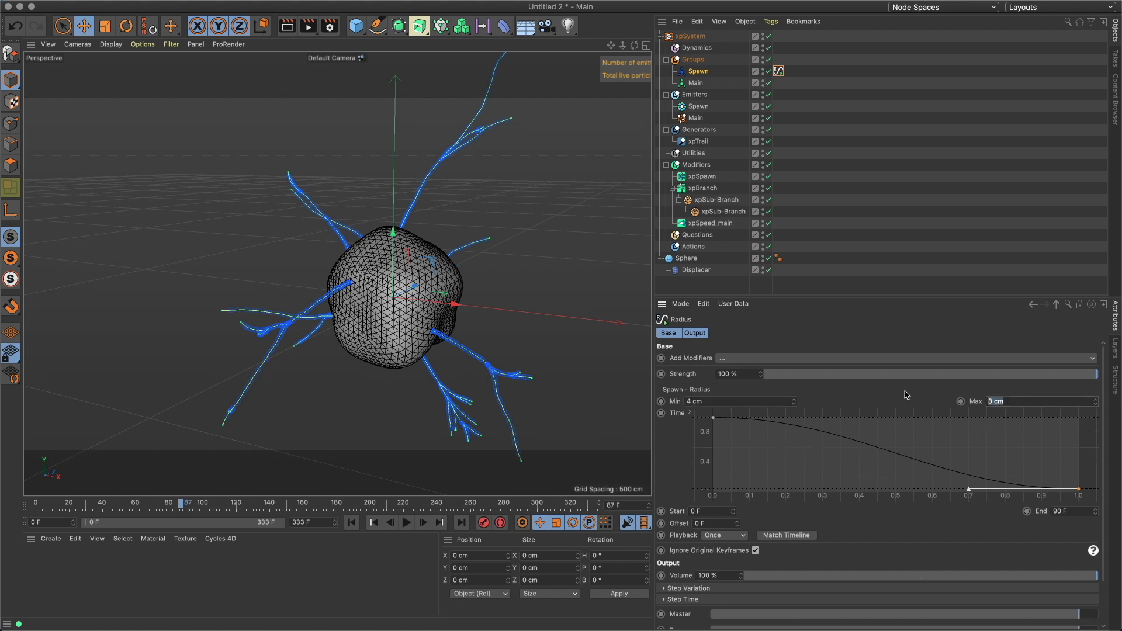
text(24)
key(Return)
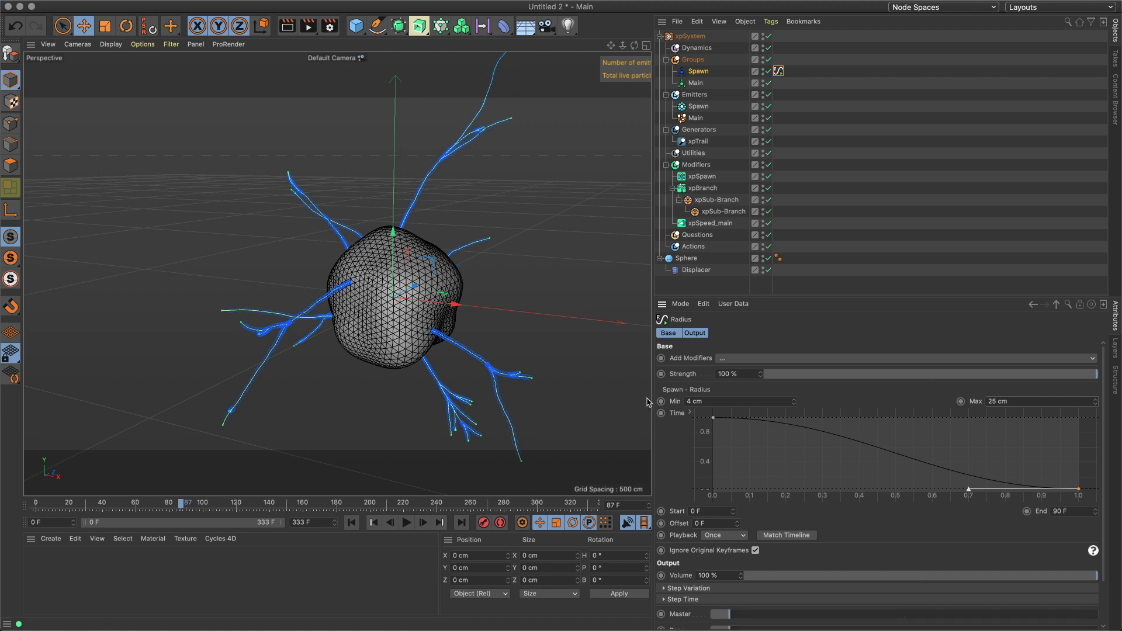
Play the animation from the start, pause around frame 147 and examine the thickness of the branches
click(352, 522)
click(407, 522)
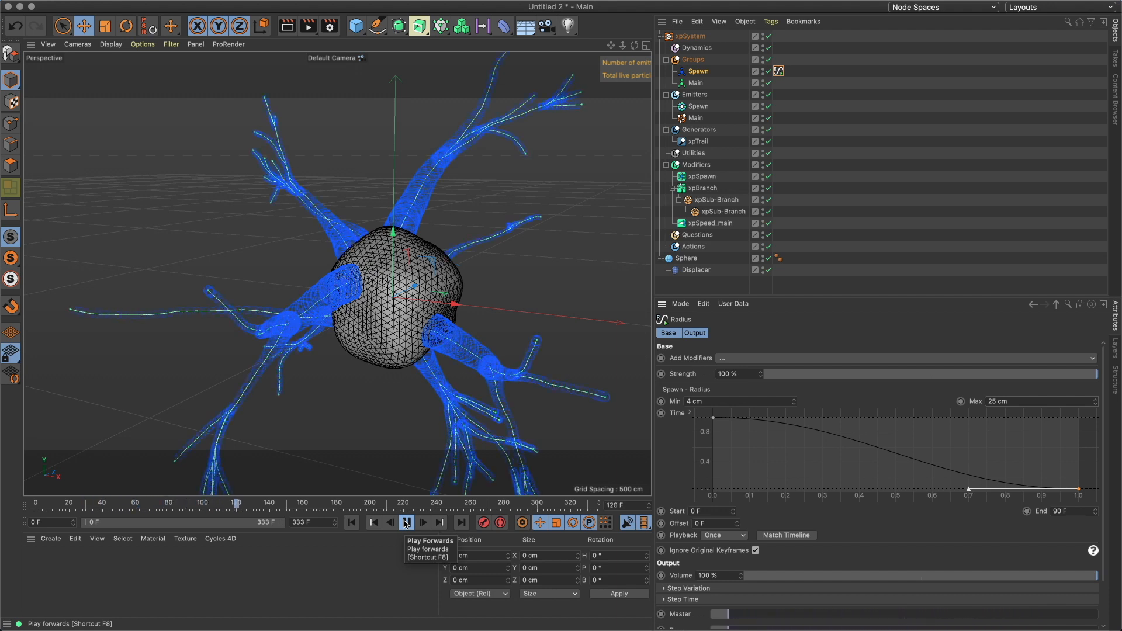
click(407, 522)
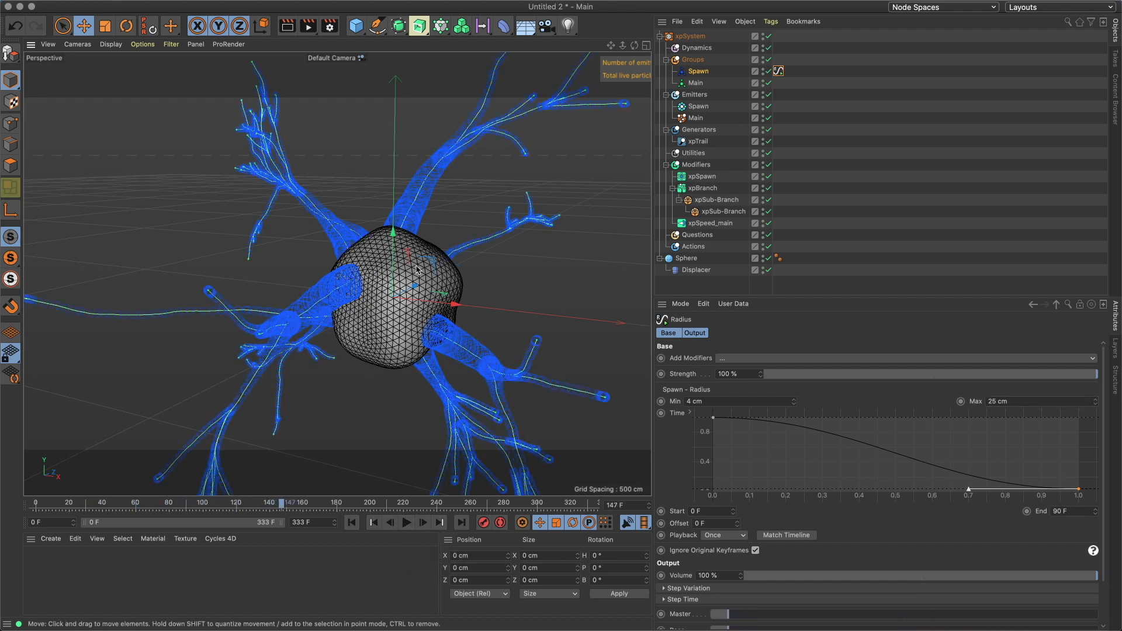
scroll(399, 281, down, 3)
alt+drag(399, 281, 367, 286)
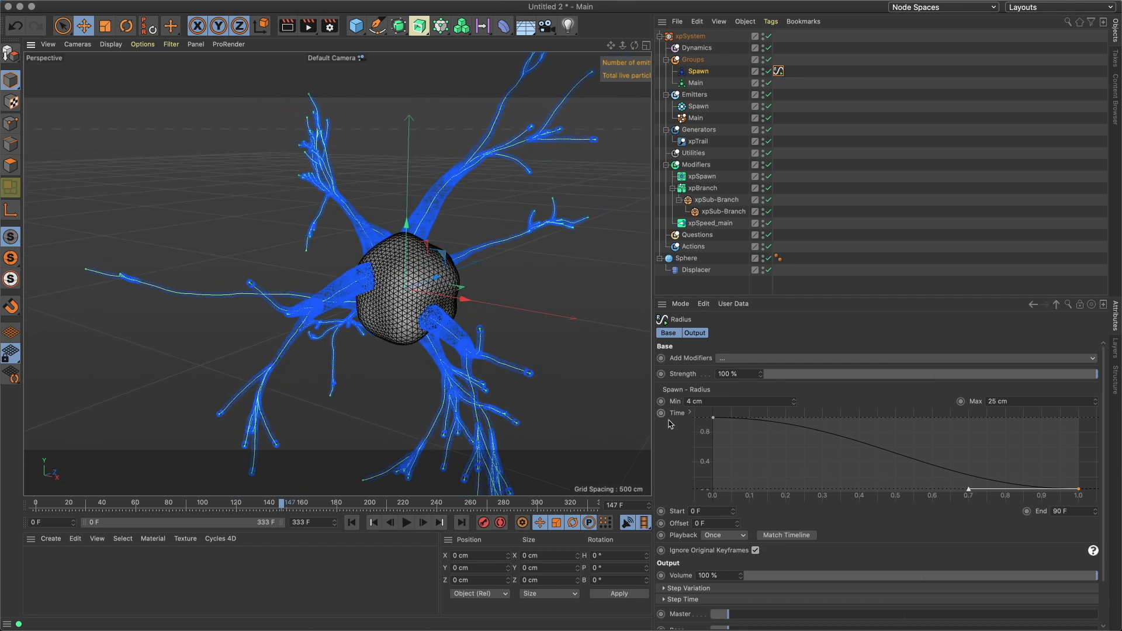
Fine-tune the end point of the Radius signal's curve at zero and add a Noise modifier with 35% strength
click(1082, 491)
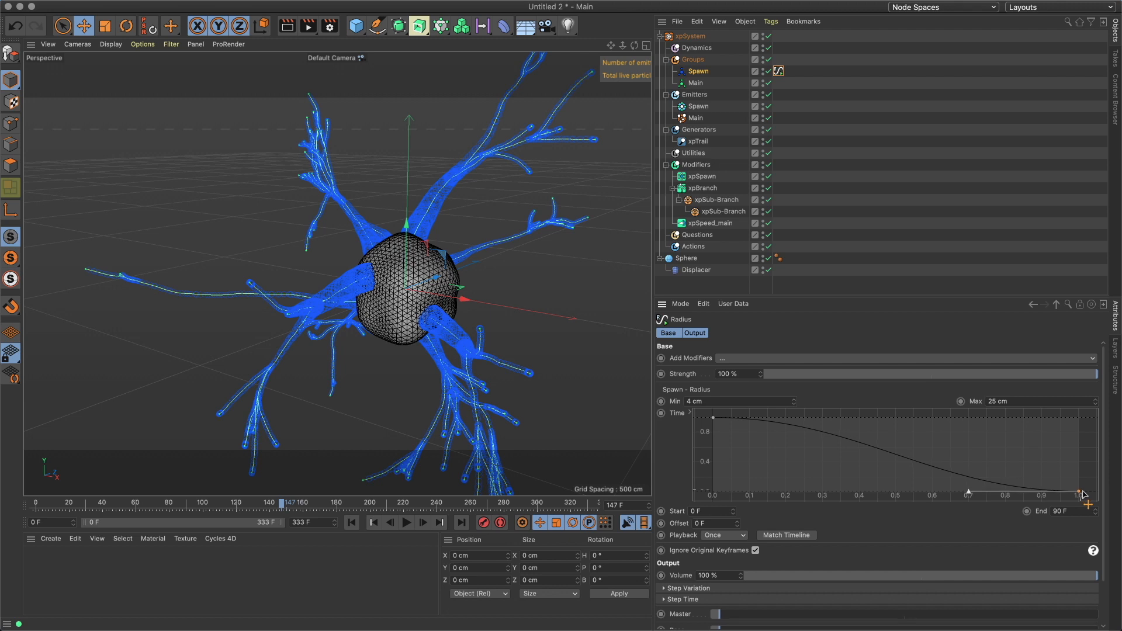
drag(1084, 491, 1084, 490)
click(751, 361)
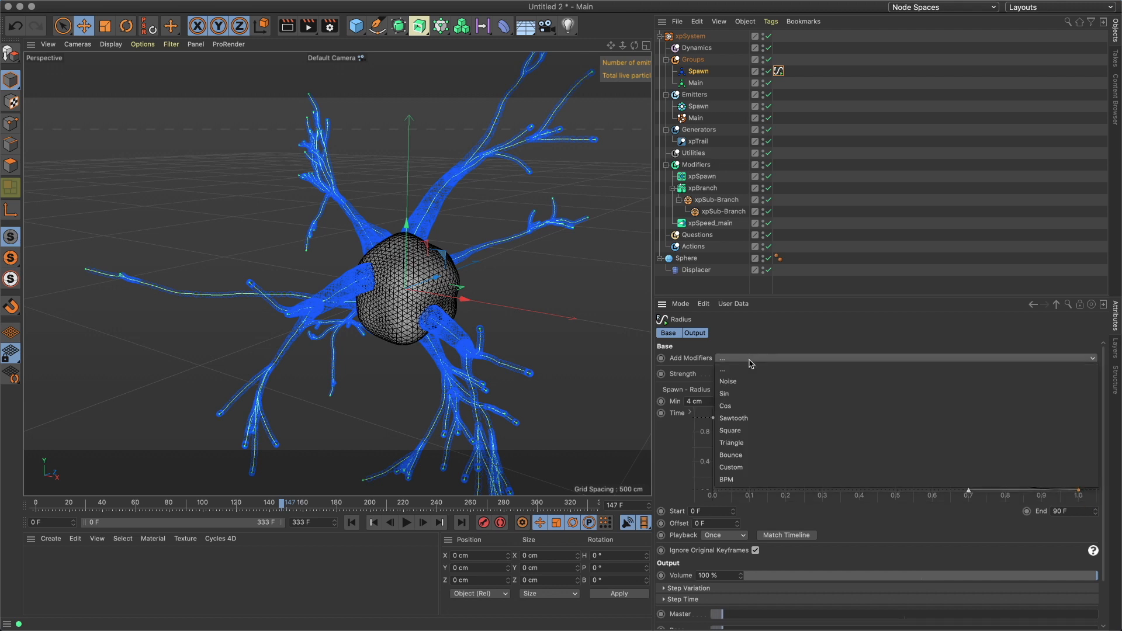
click(754, 385)
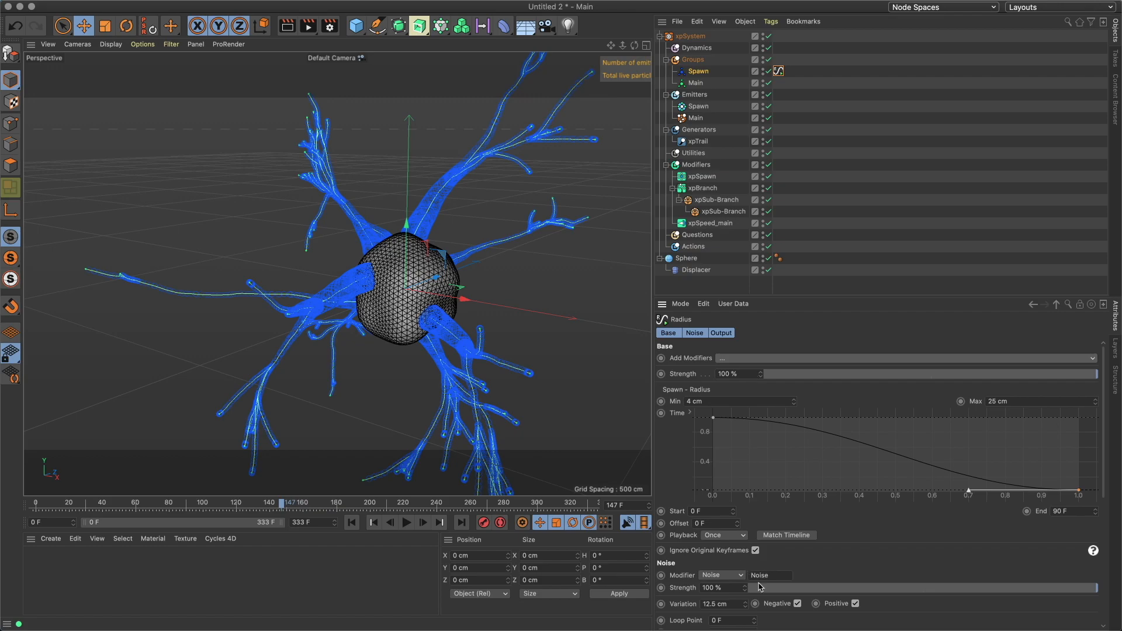
click(738, 587)
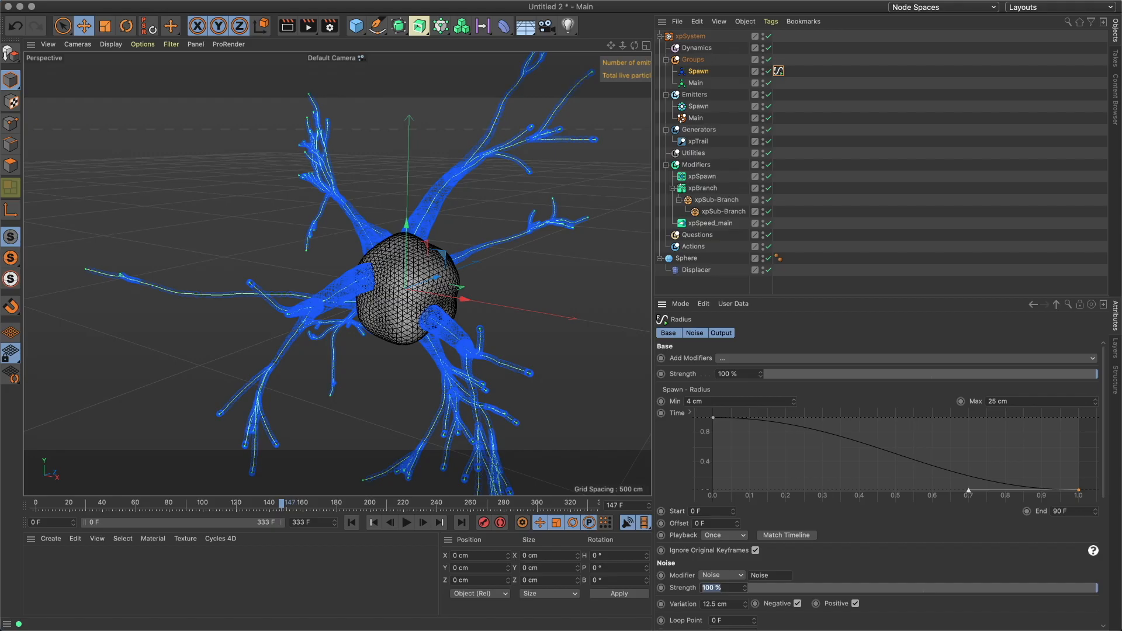
text(35)
key(Return)
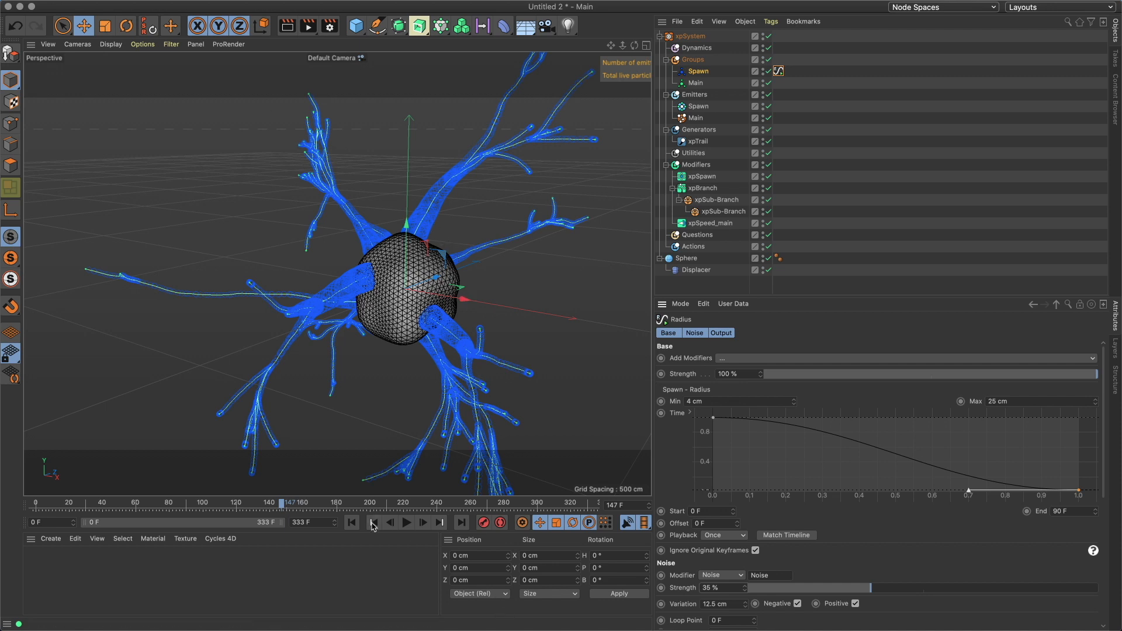
Replay the growth from the start, pause around frame 201 and disable the xpTrail generator
click(351, 522)
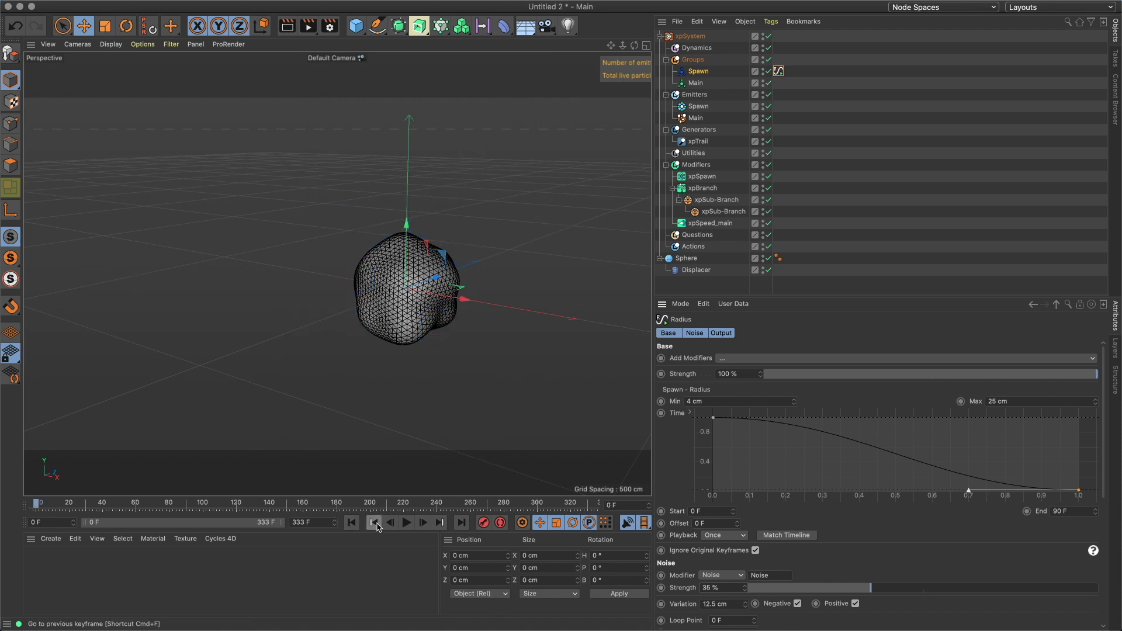
click(407, 522)
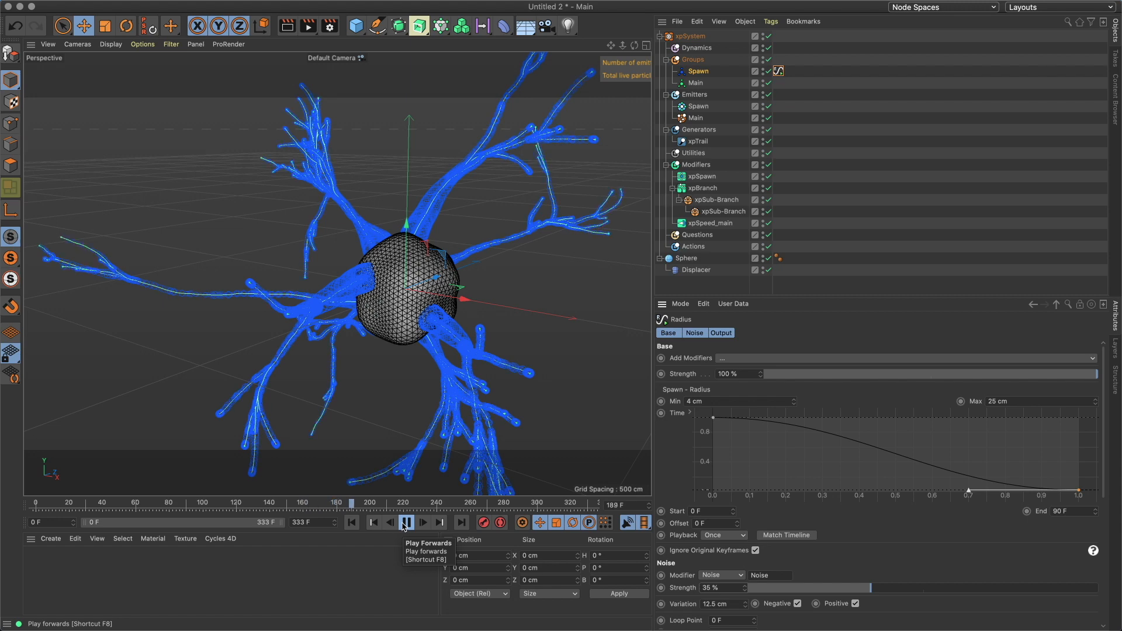
click(406, 522)
alt+middle_drag(406, 260, 348, 238)
alt+drag(348, 238, 234, 237)
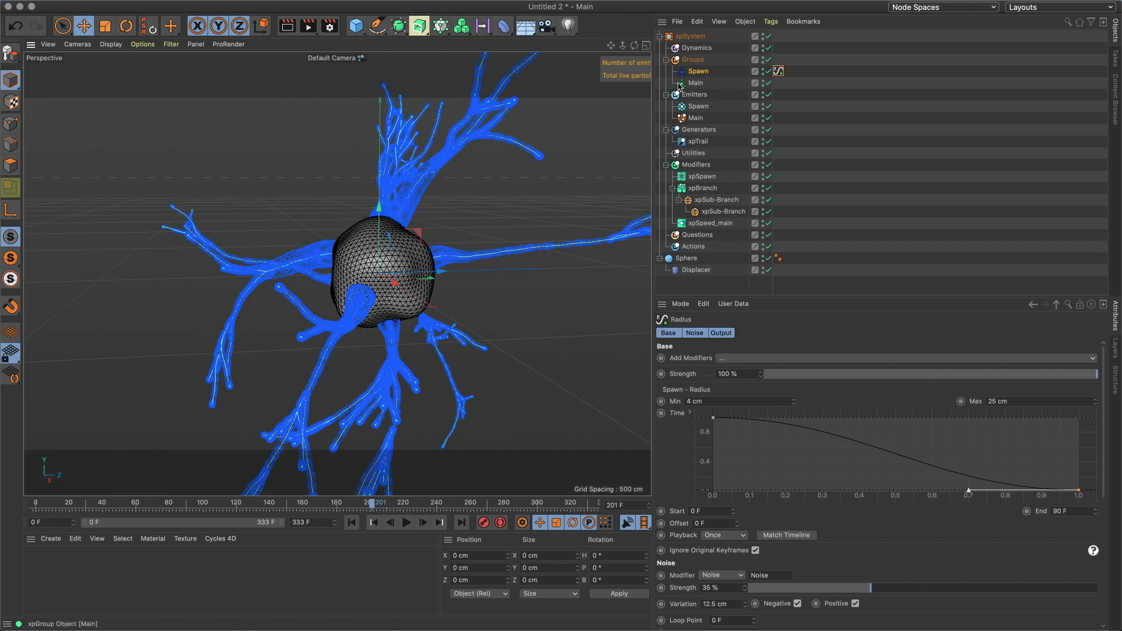
click(769, 140)
alt+drag(319, 267, 349, 285)
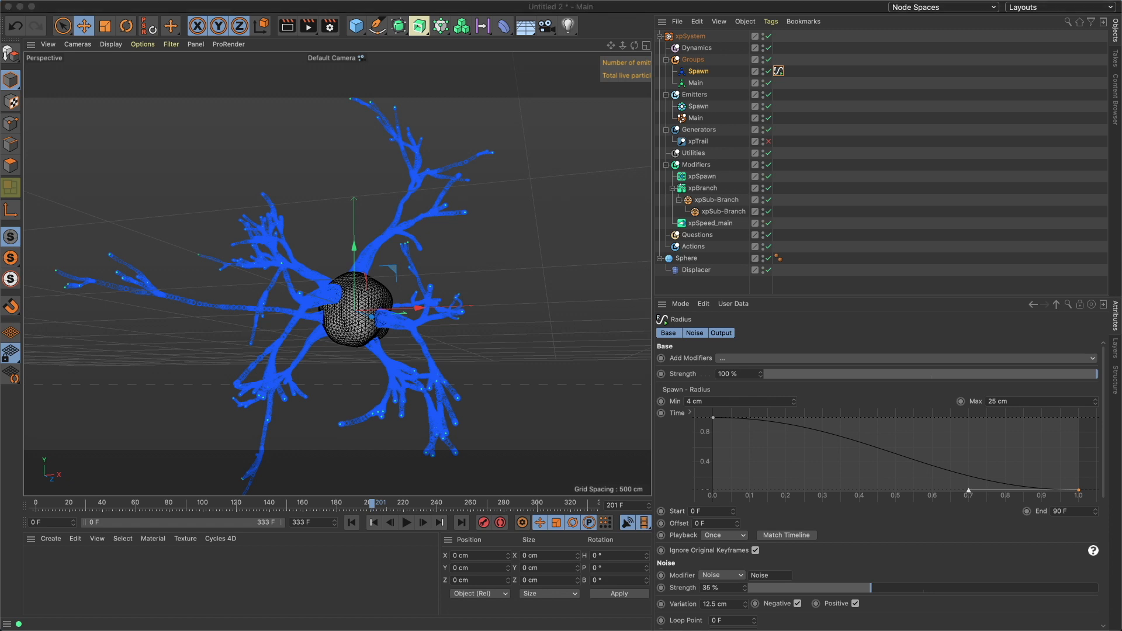
Add an xpOVDBMesher object to the scene with nothing else selected
click(470, 250)
key(shift+c)
text(o)
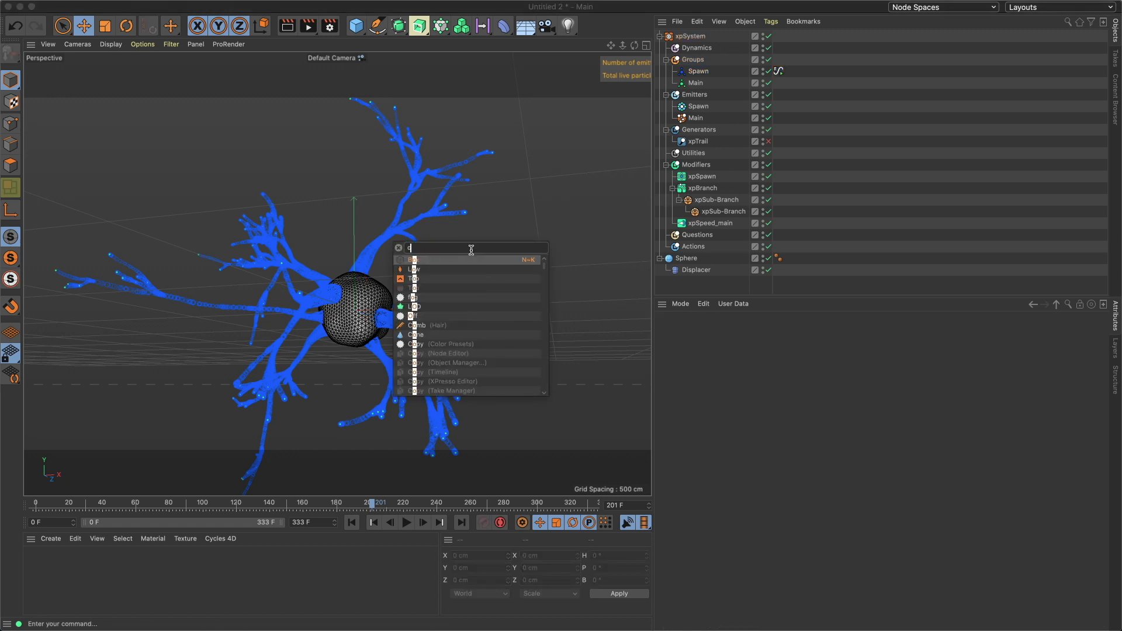
text(vdb)
key(Return)
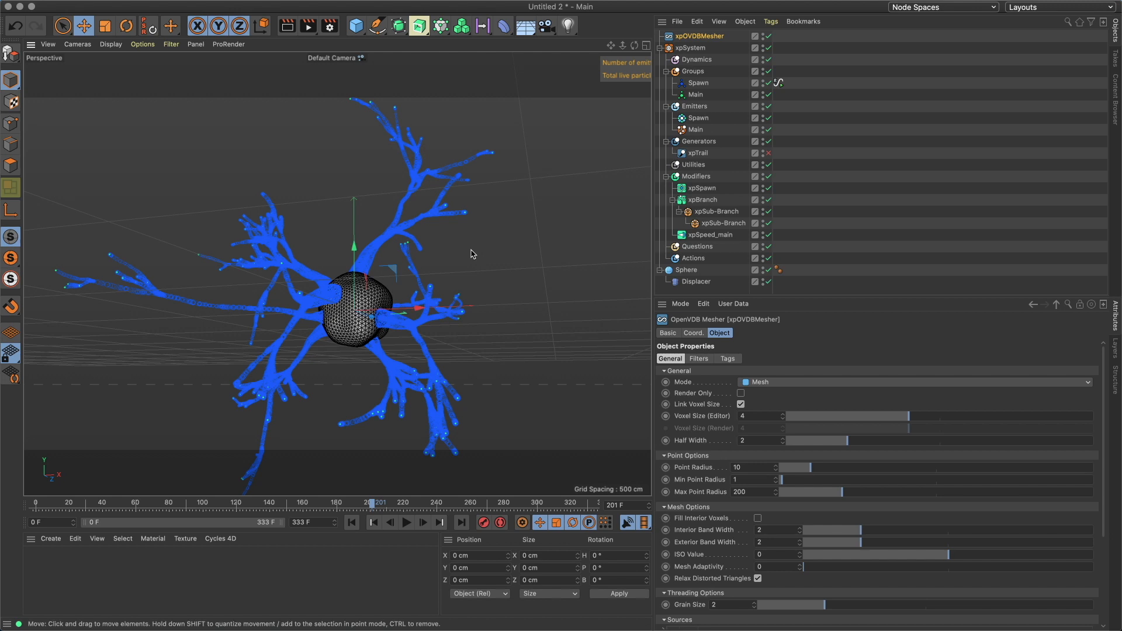
Add the Spawn particle group and the Sphere as sources of the OpenVDB mesher
scroll(710, 459, down, 5)
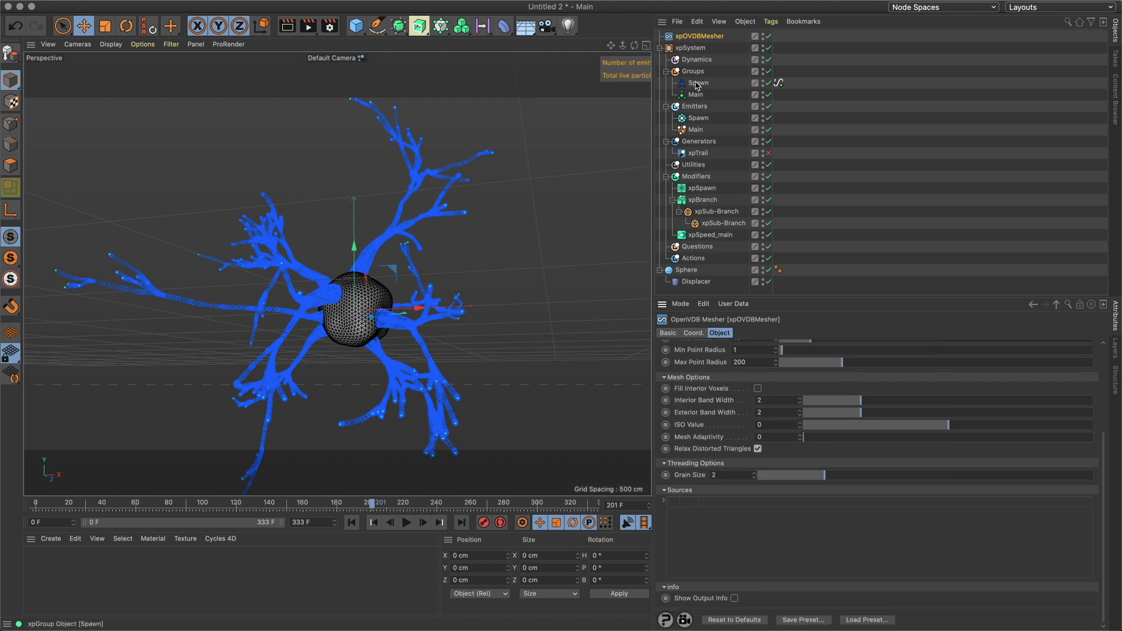
drag(697, 86, 767, 547)
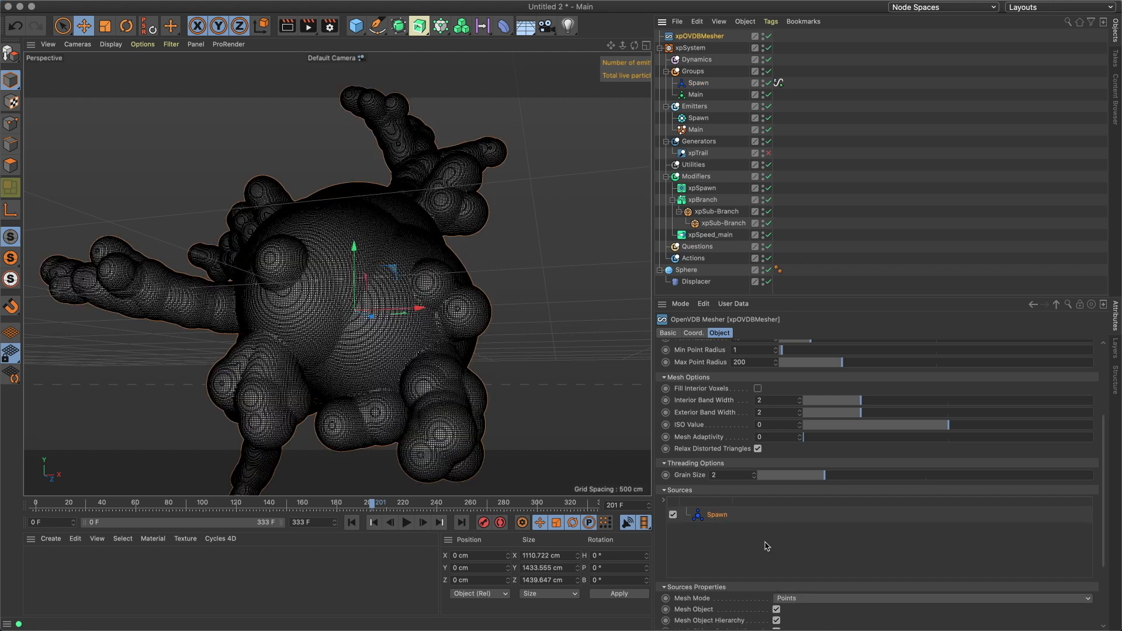
scroll(746, 429, up, 5)
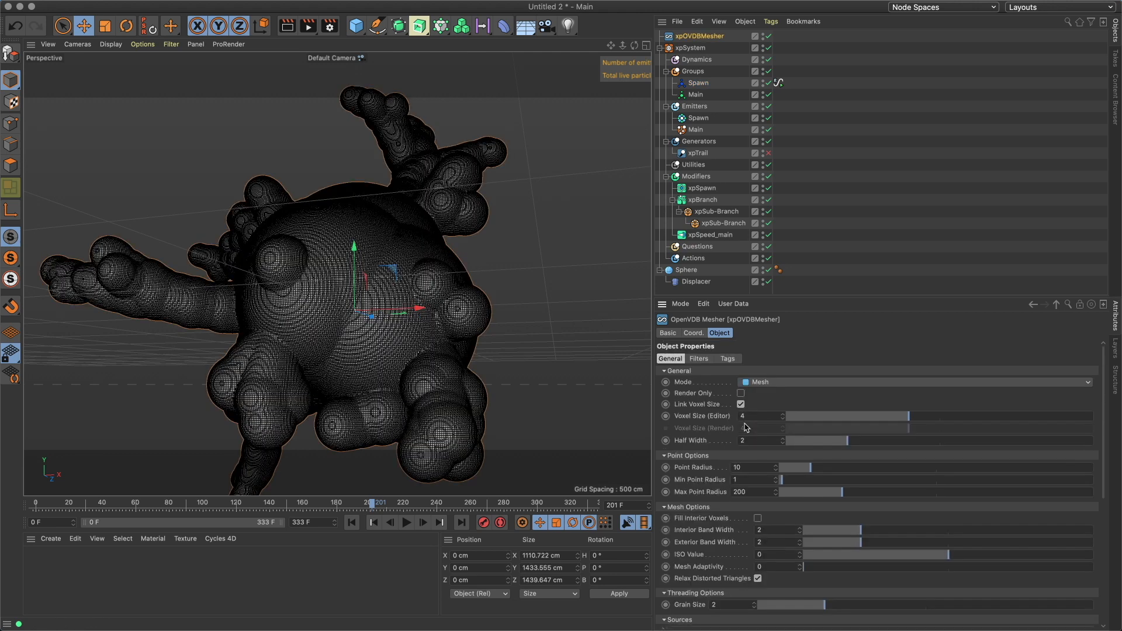
scroll(719, 507, down, 7)
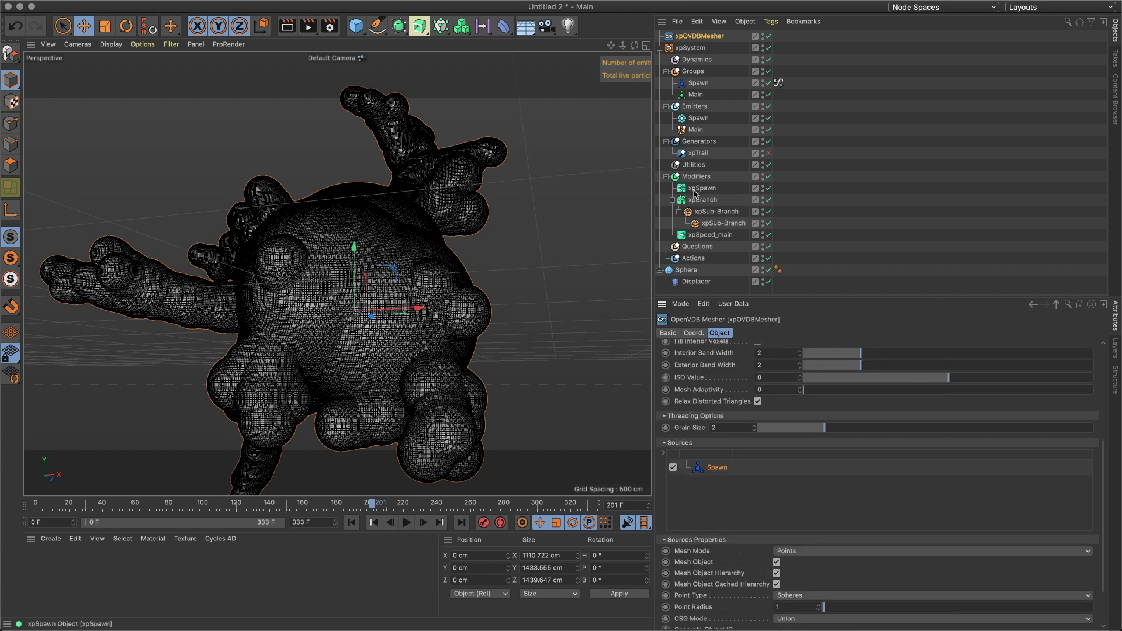
drag(697, 272, 736, 510)
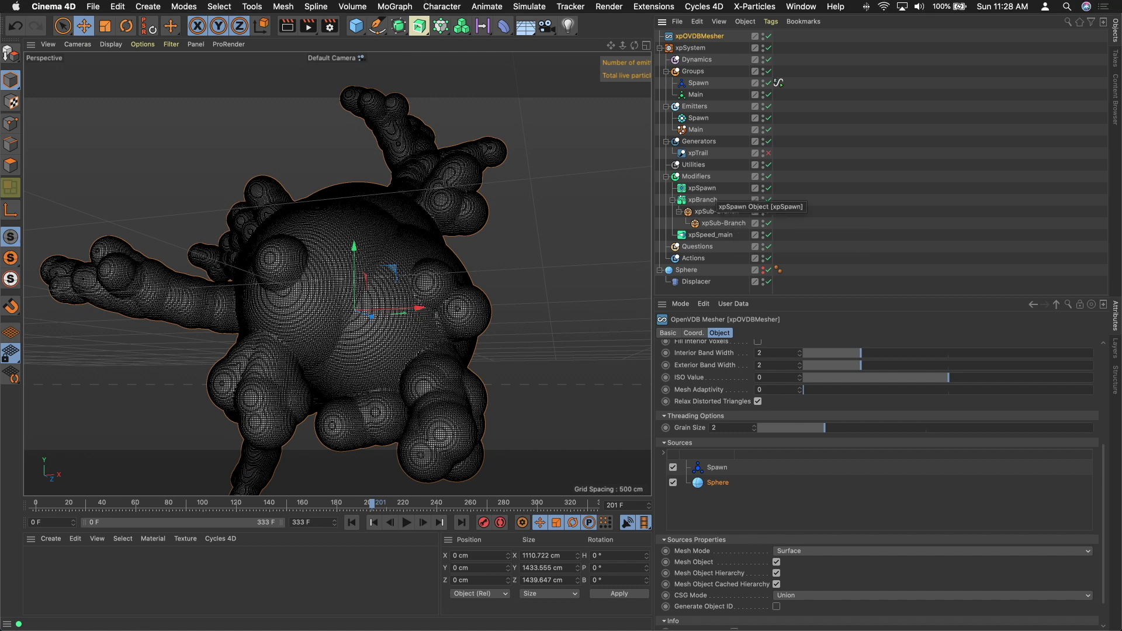
Set the OpenVDB mesher's general Point Radius to 1
scroll(773, 494, up, 5)
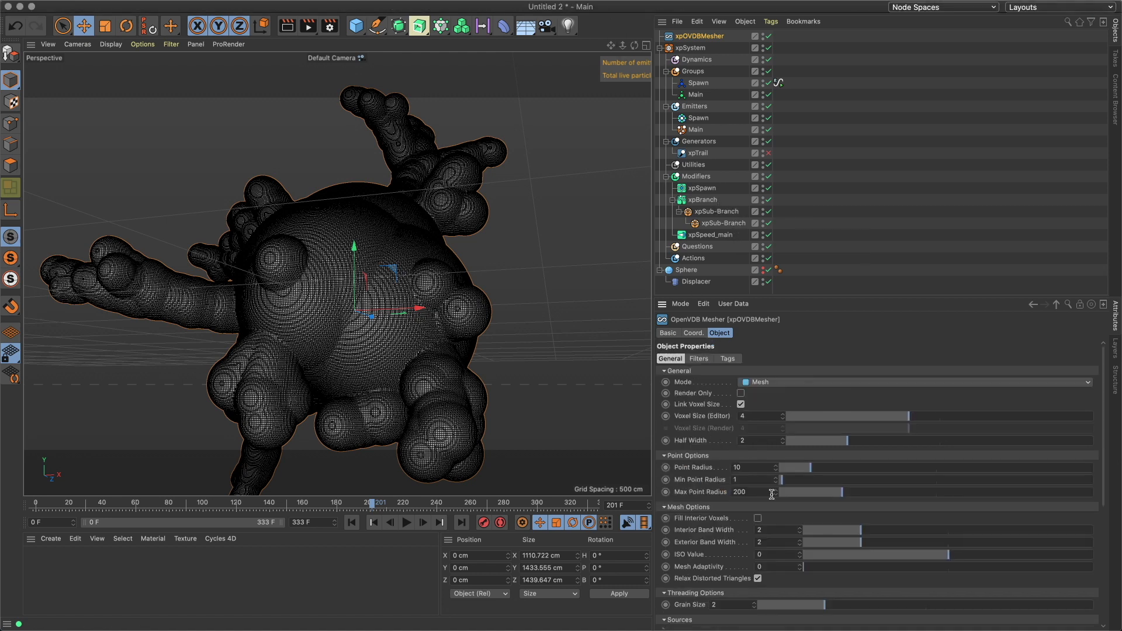
click(755, 466)
text(1)
key(Return)
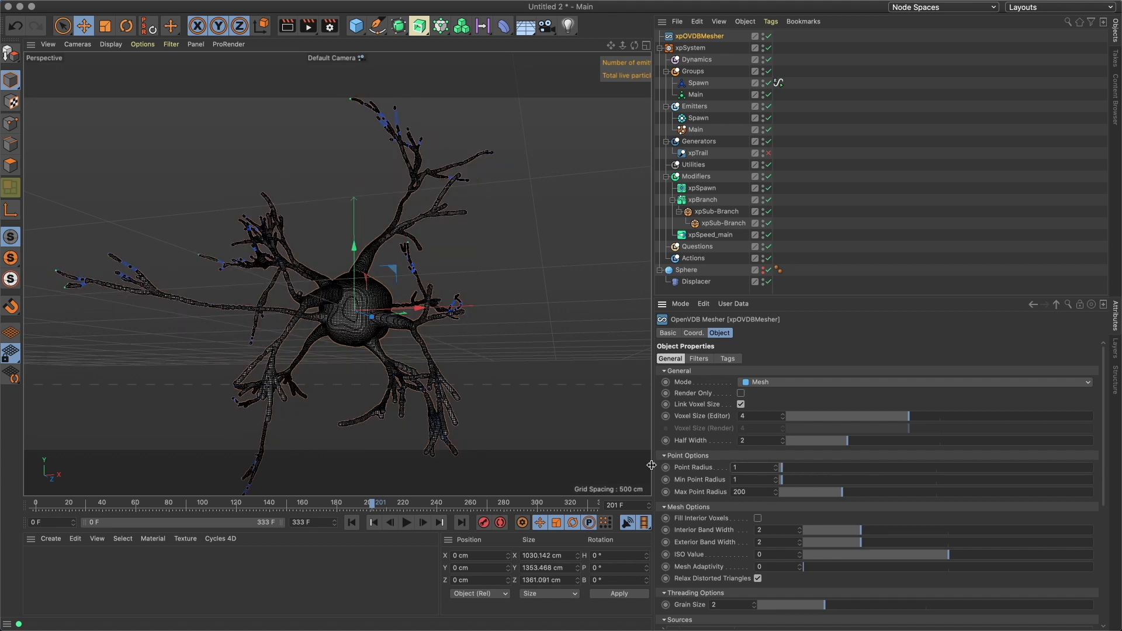
Set the mesher's editor Voxel Size to 3 and inspect the meshed neuron body and branches up close
mouse_move(337, 274)
alt+middle_down()
mouse_move(836, 274)
mouse_move(847, 369)
mouse_move(715, 428)
alt+middle_up()
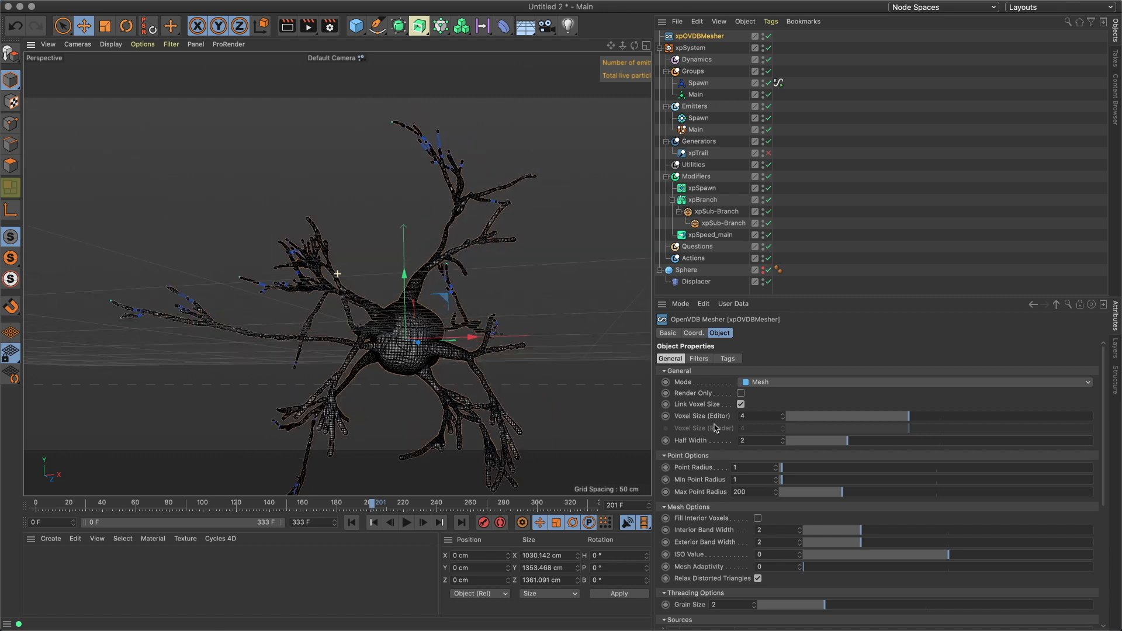
click(768, 416)
text(3)
key(Return)
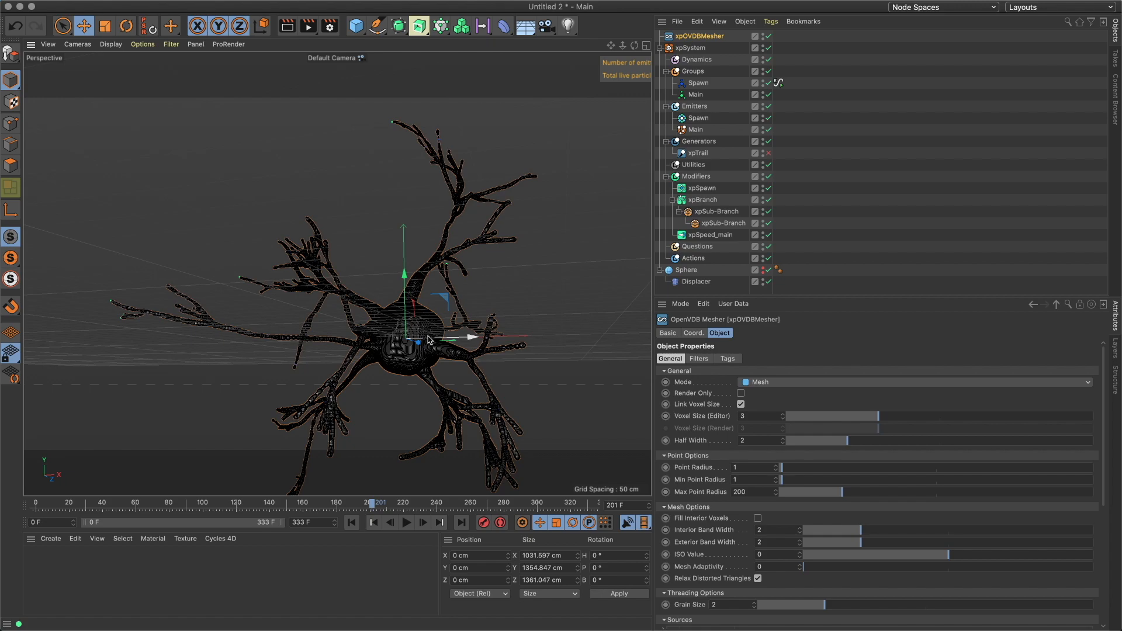
alt+middle_drag(367, 283, 308, 269)
alt+right_drag(361, 322, 486, 352)
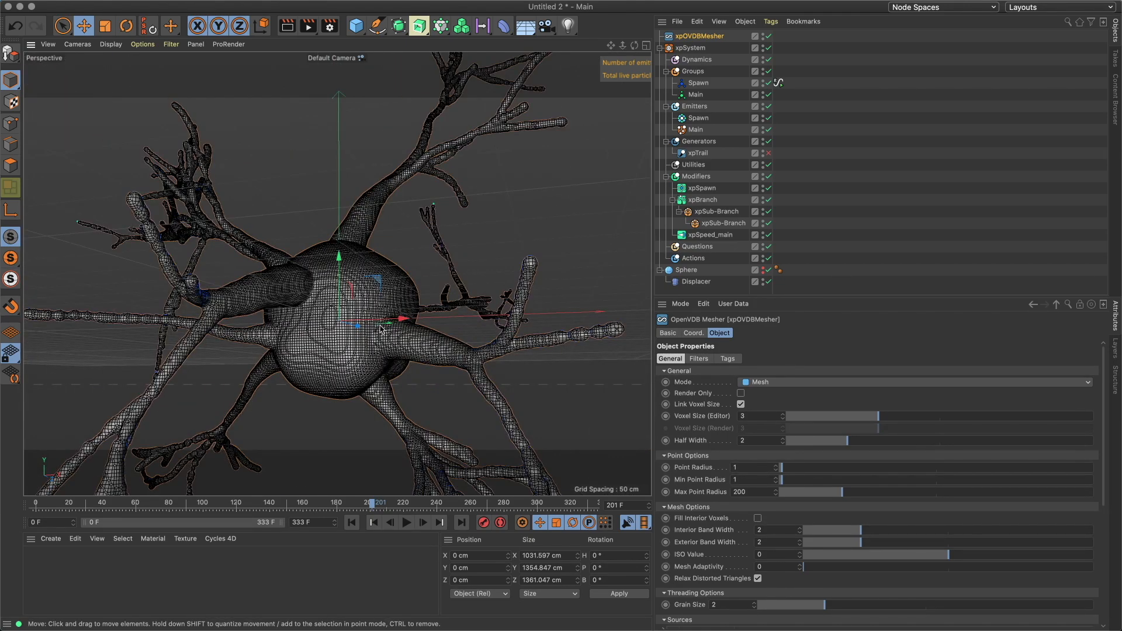
alt+drag(328, 338, 261, 354)
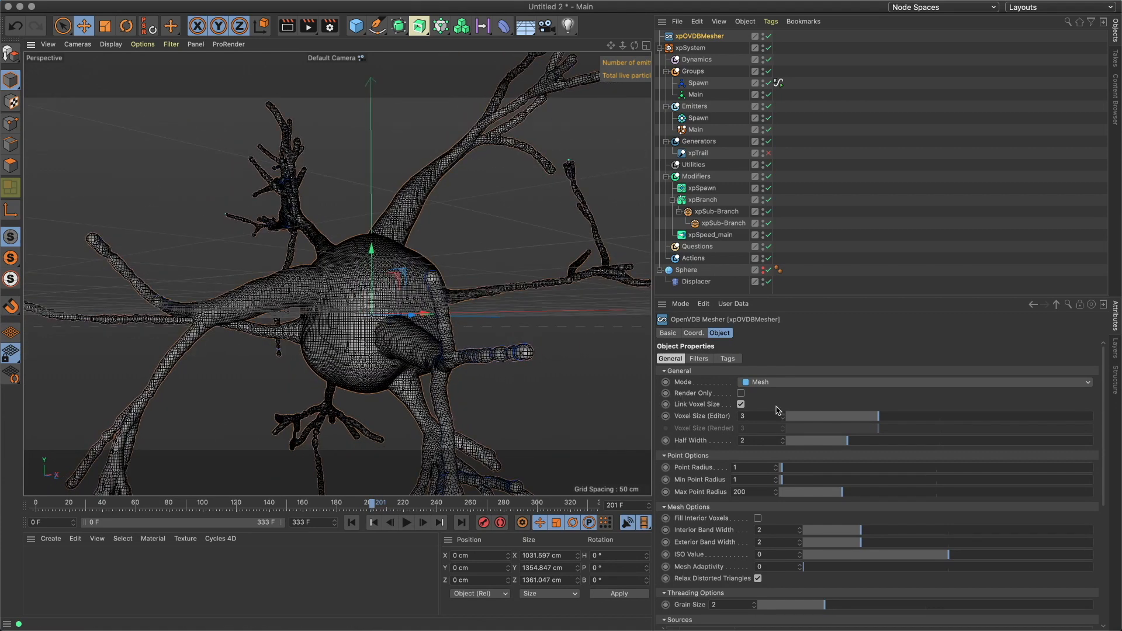
Set the OpenVDB mesher's editor Voxel Size to 2
drag(767, 415, 654, 418)
text(2)
key(Return)
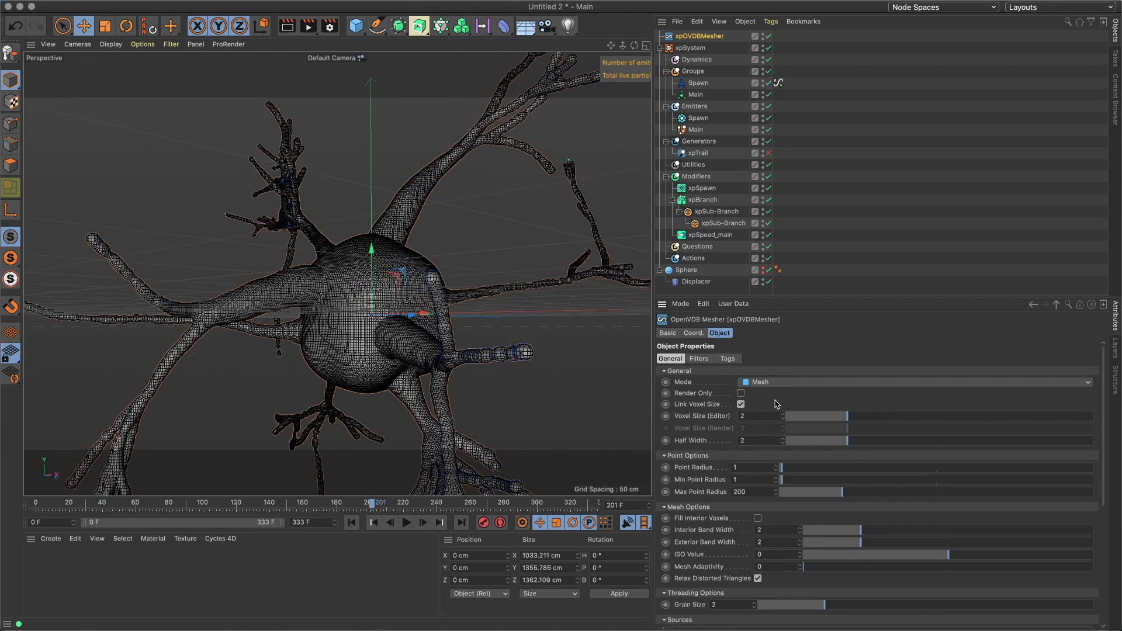
Enable filters on the OpenVDB mesher and add an Offset filter below the Median filter
click(700, 358)
click(714, 383)
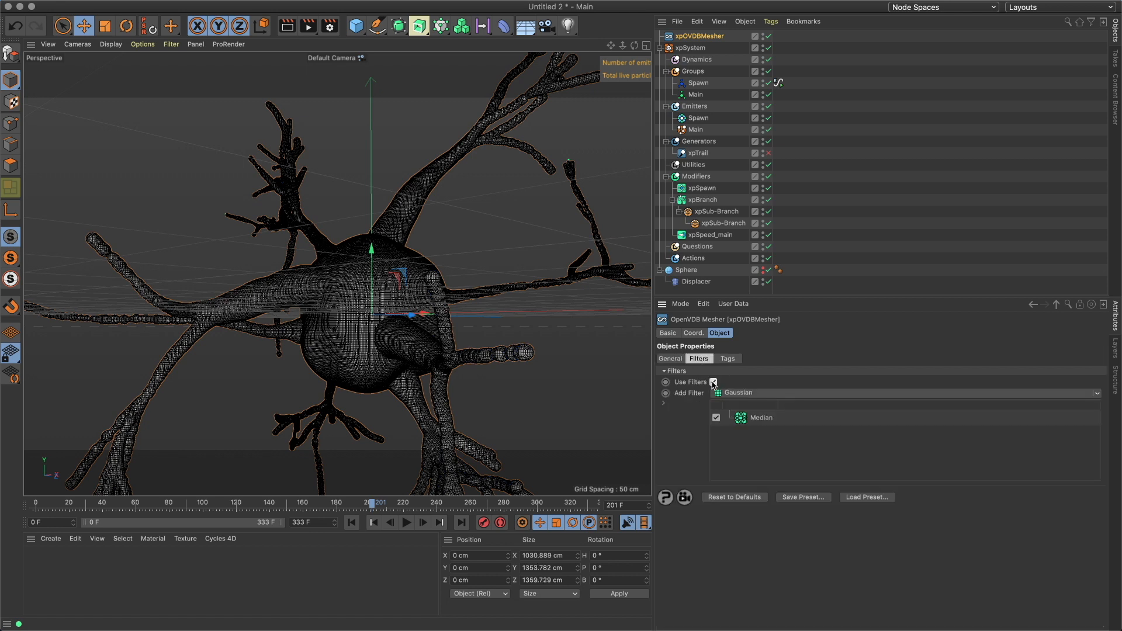
click(754, 417)
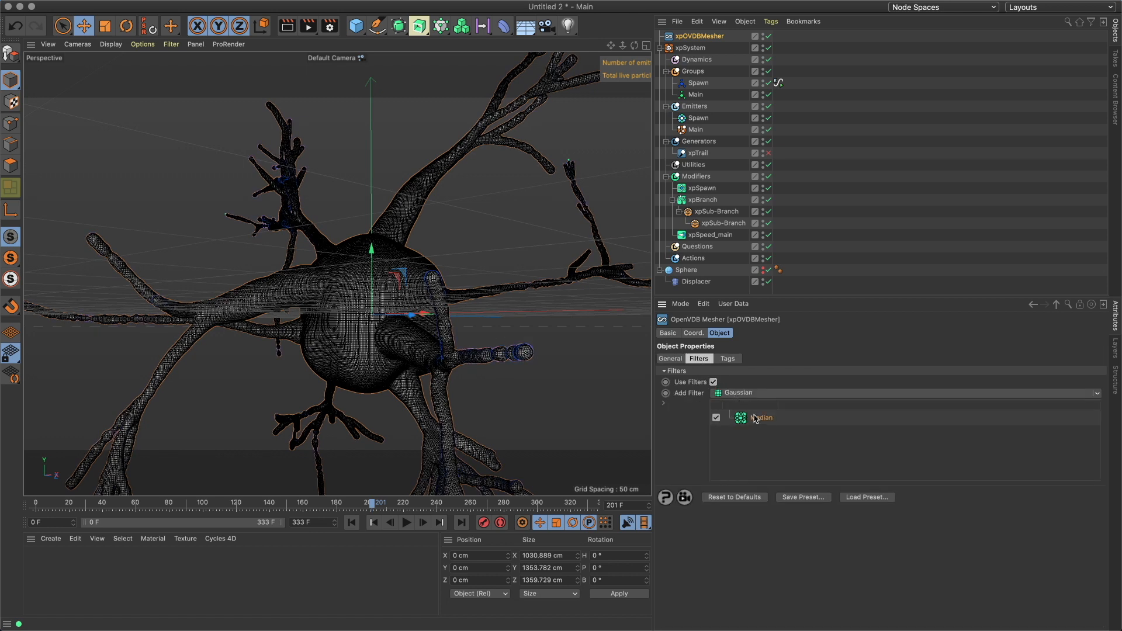
click(754, 395)
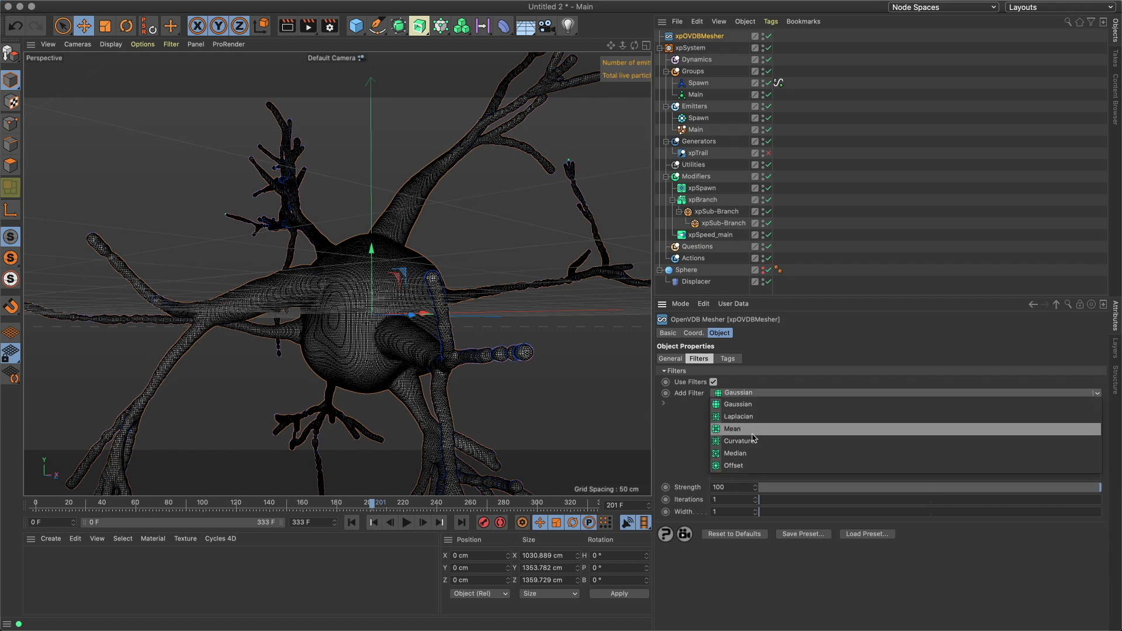
click(750, 466)
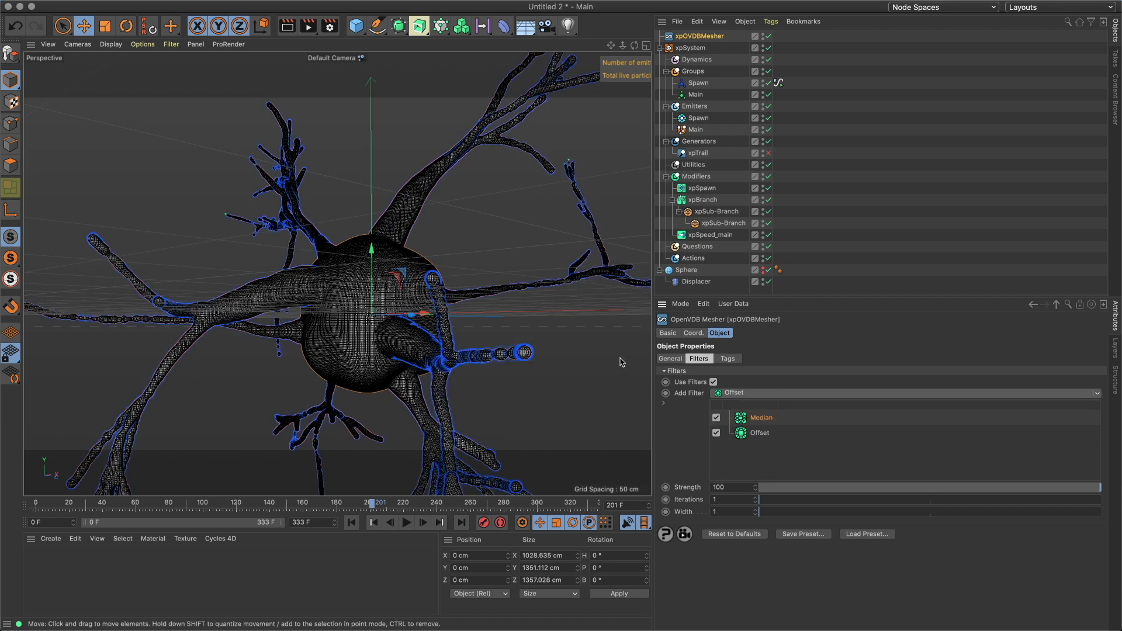
Display the scene with plain Gouraud shading, with nothing selected, and inspect the smoothed neuron mesh from several angles
alt+drag(304, 323, 477, 321)
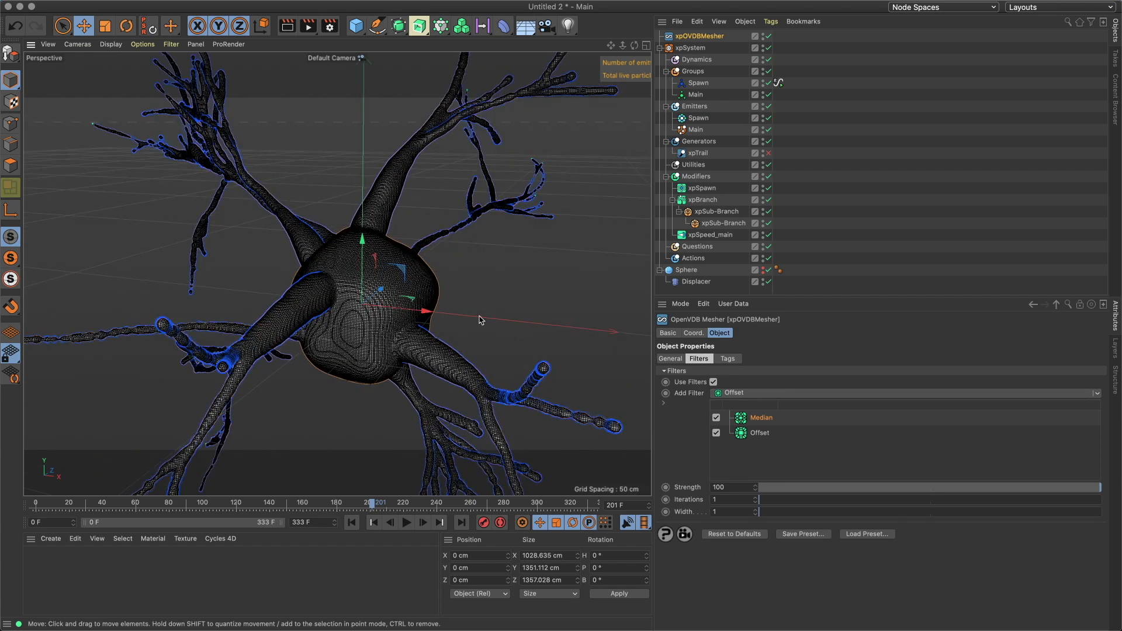
click(479, 320)
key(n)
key(a)
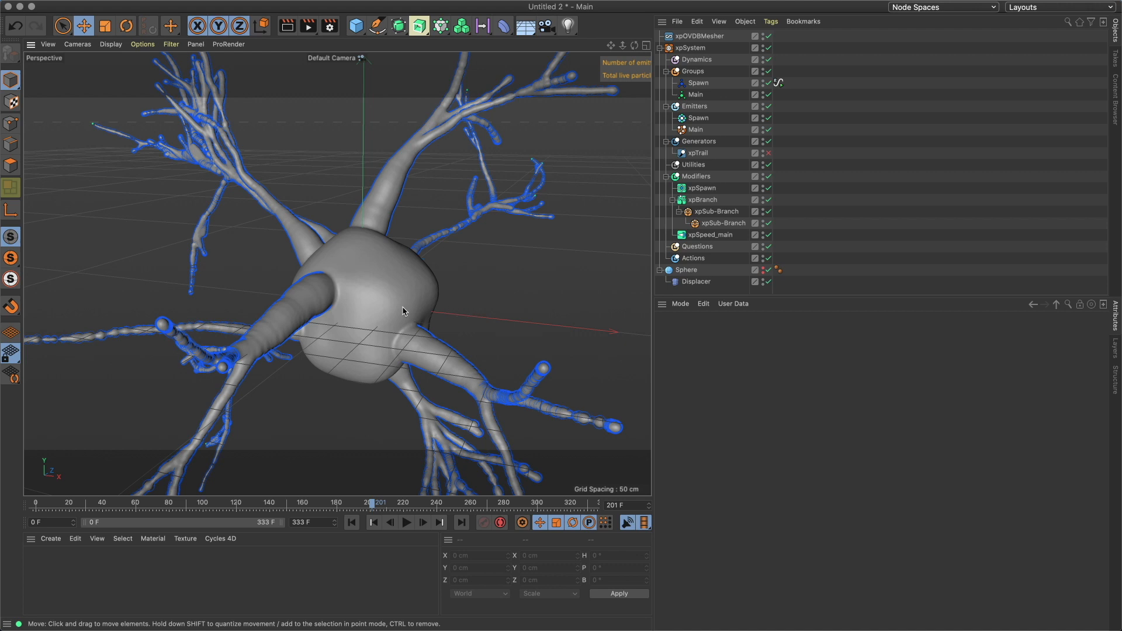
alt+drag(402, 308, 504, 282)
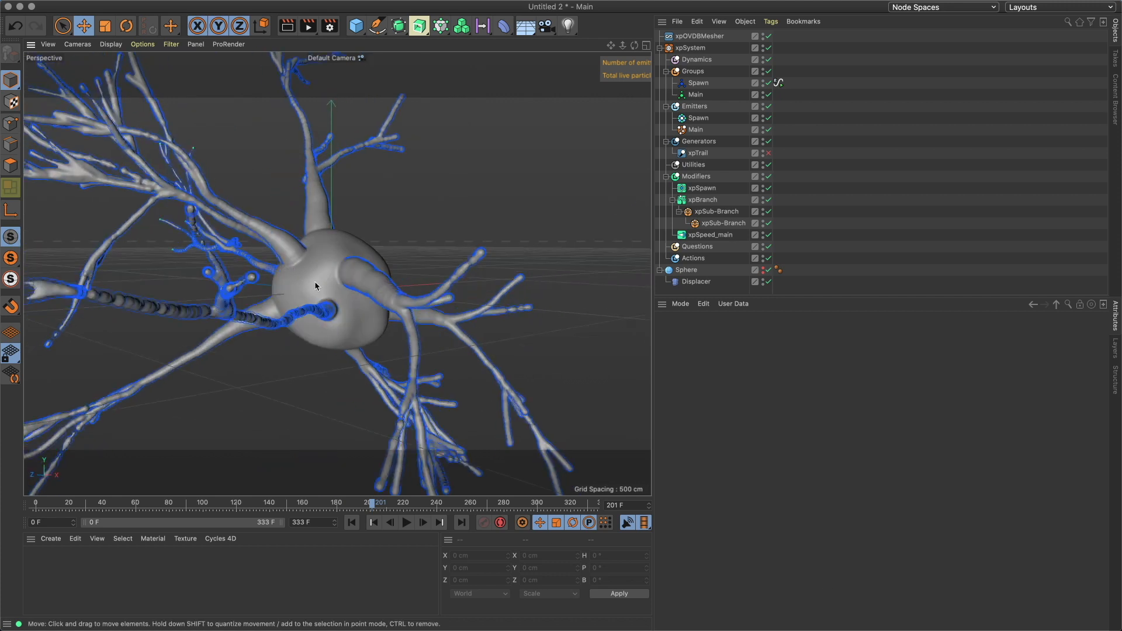
alt+drag(315, 281, 325, 290)
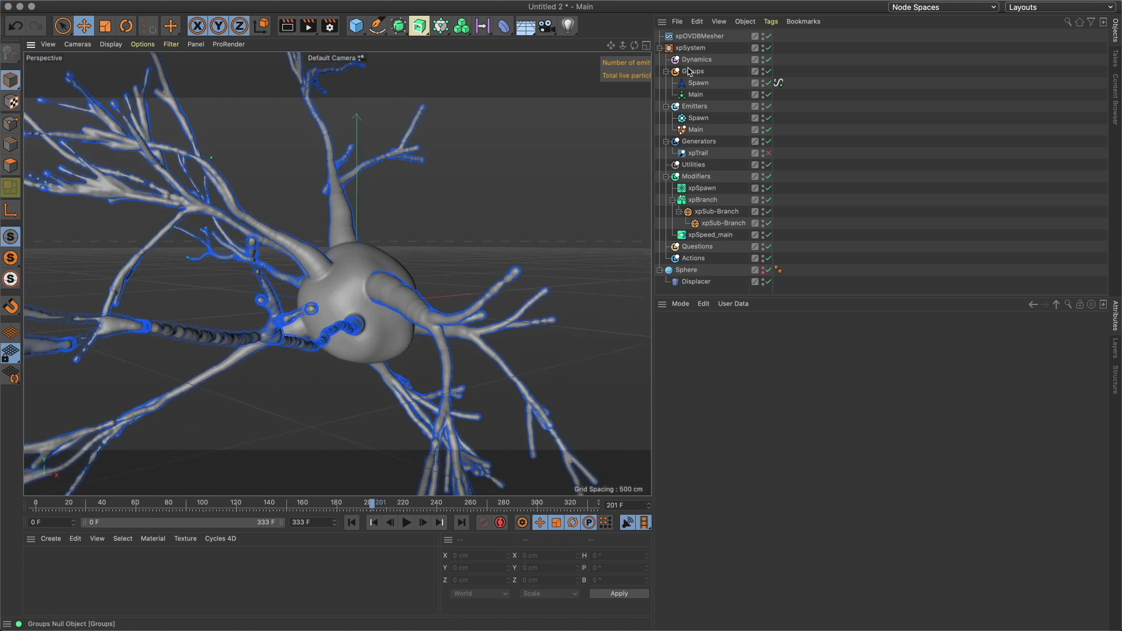
Convert the OpenVDB mesher to a polygon copy with Current State to Object and rename the copy Neuron
click(701, 37)
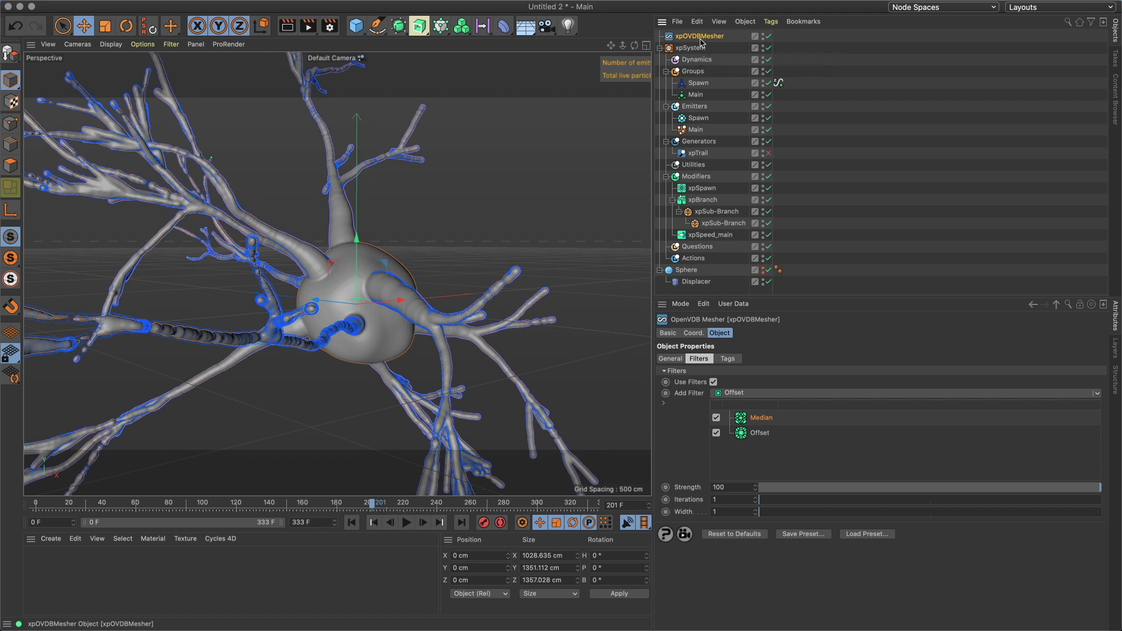
right_click(700, 40)
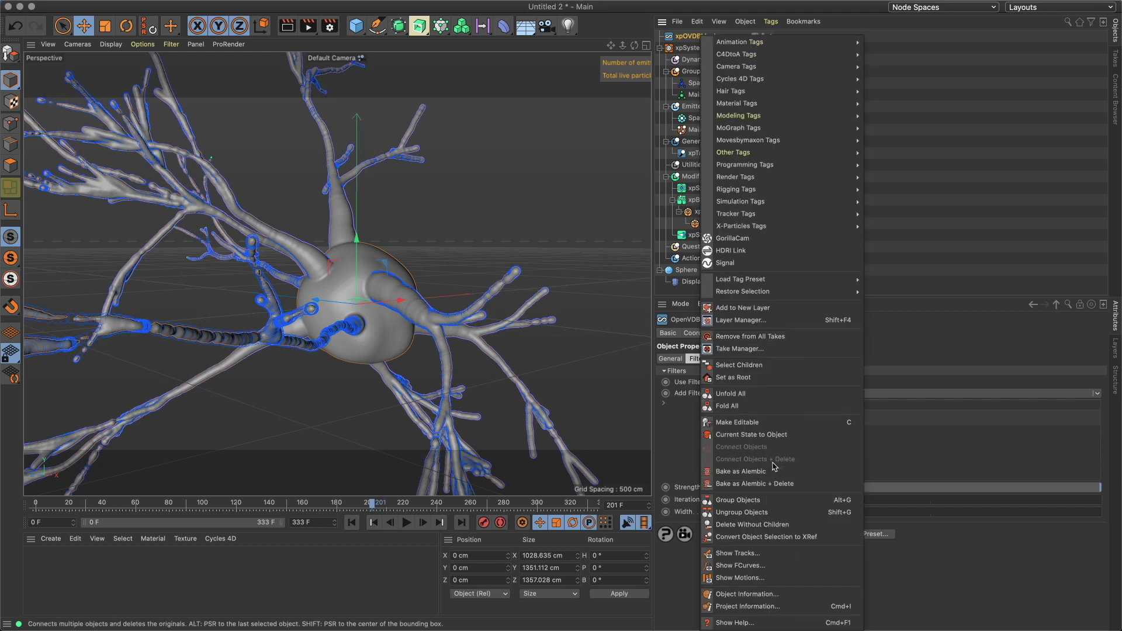
click(771, 435)
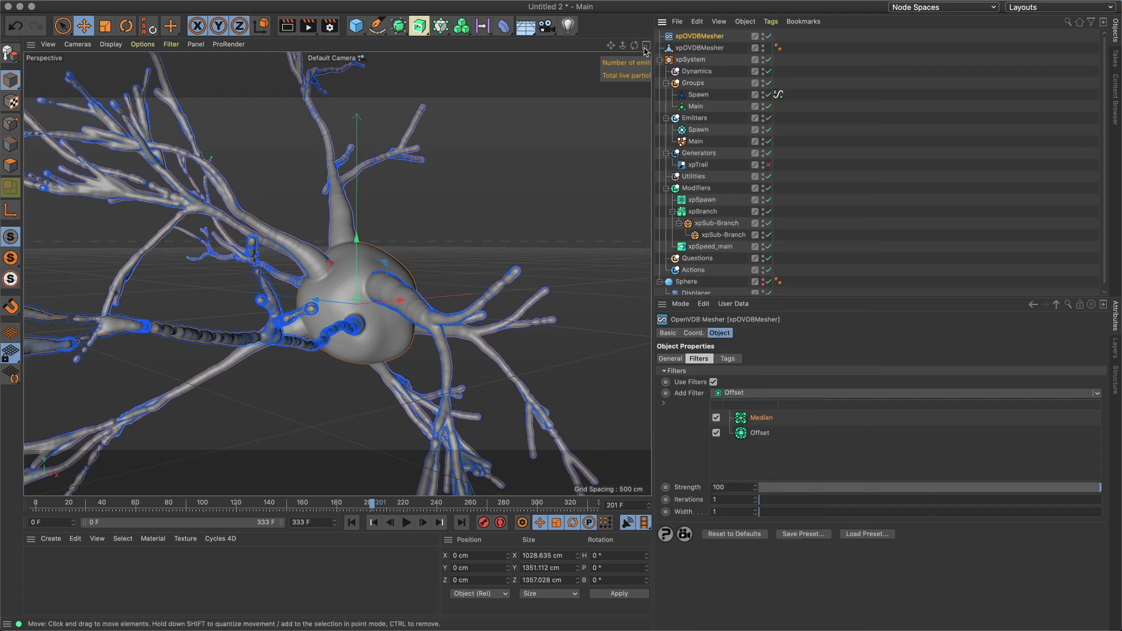
click(660, 59)
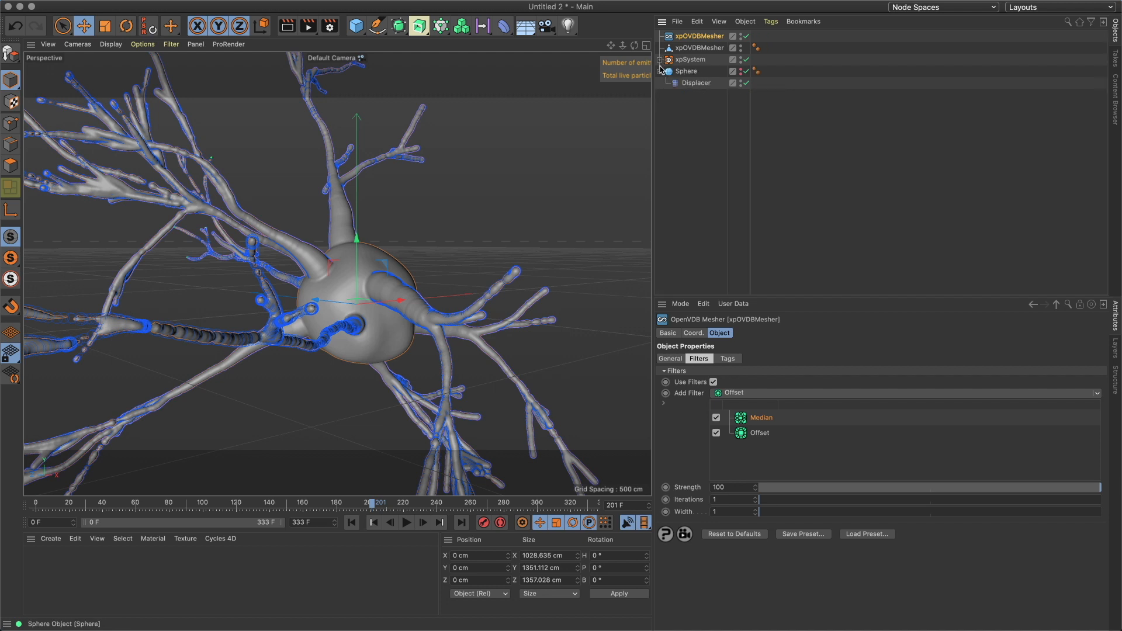
double_click(685, 49)
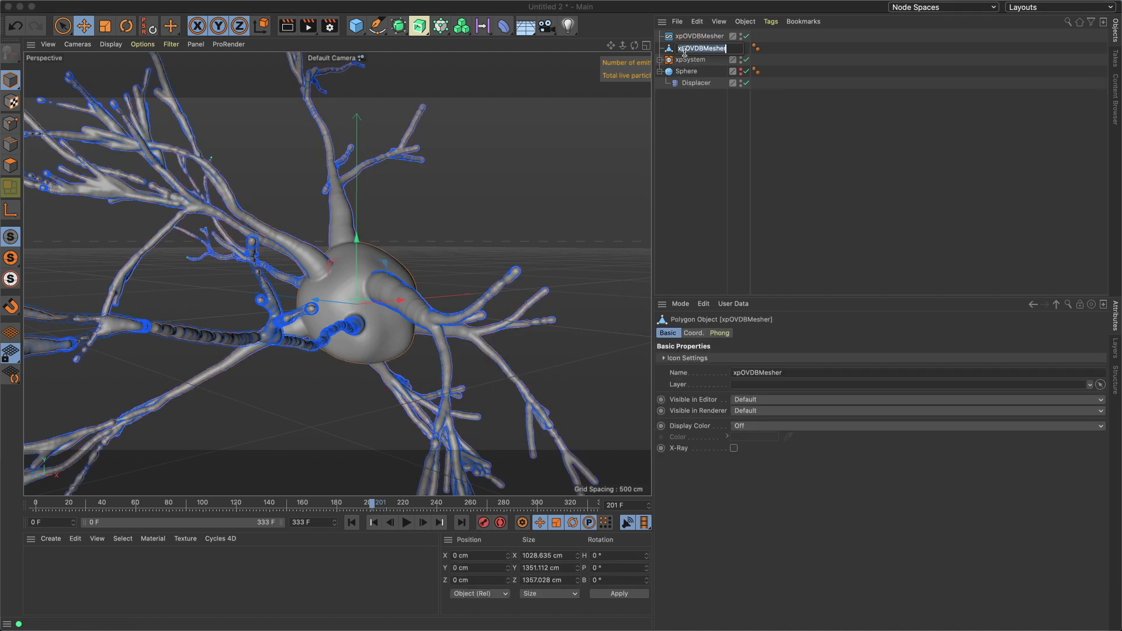
text(Neuron)
key(Return)
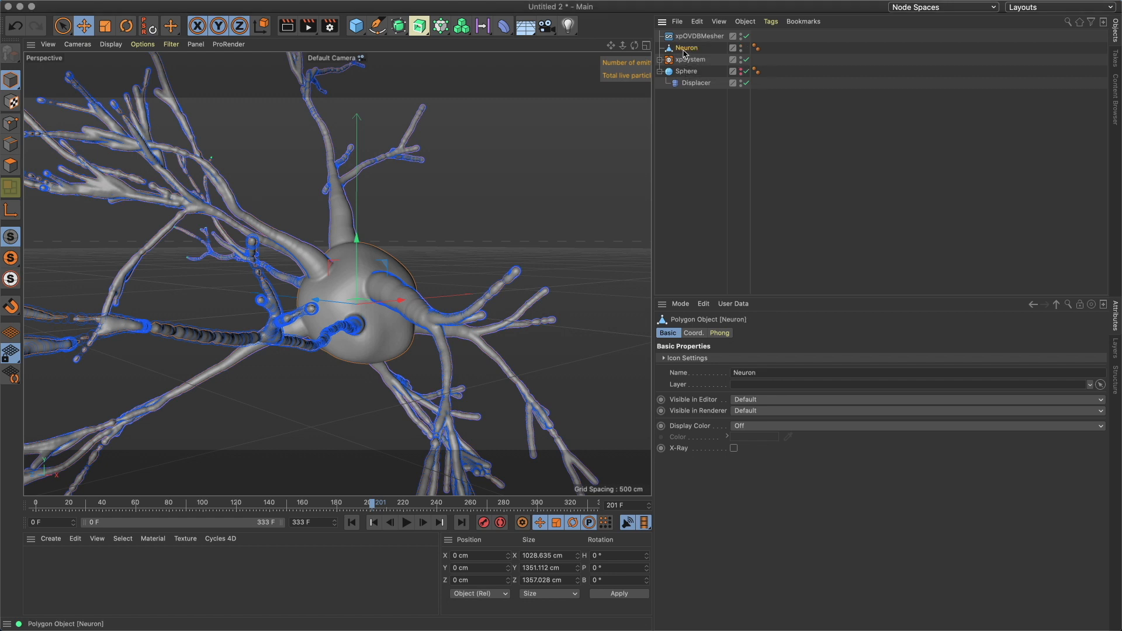
Copy the Neuron polygon object into a new project and frame the whole neuron in the perspective view
key(super+n)
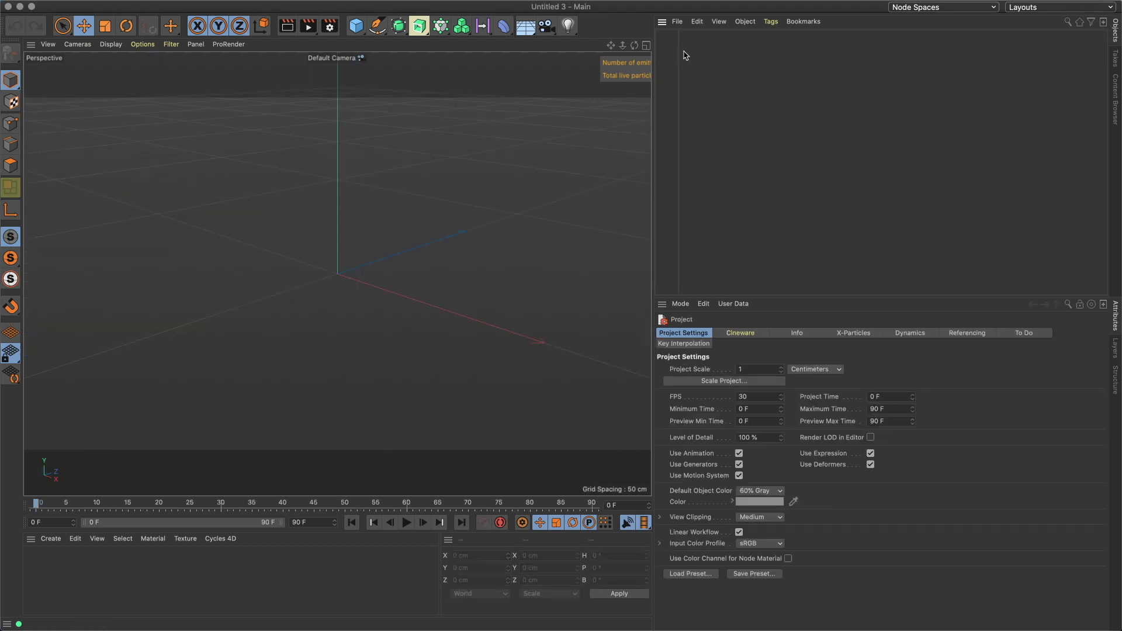
key(super+v)
key(h)
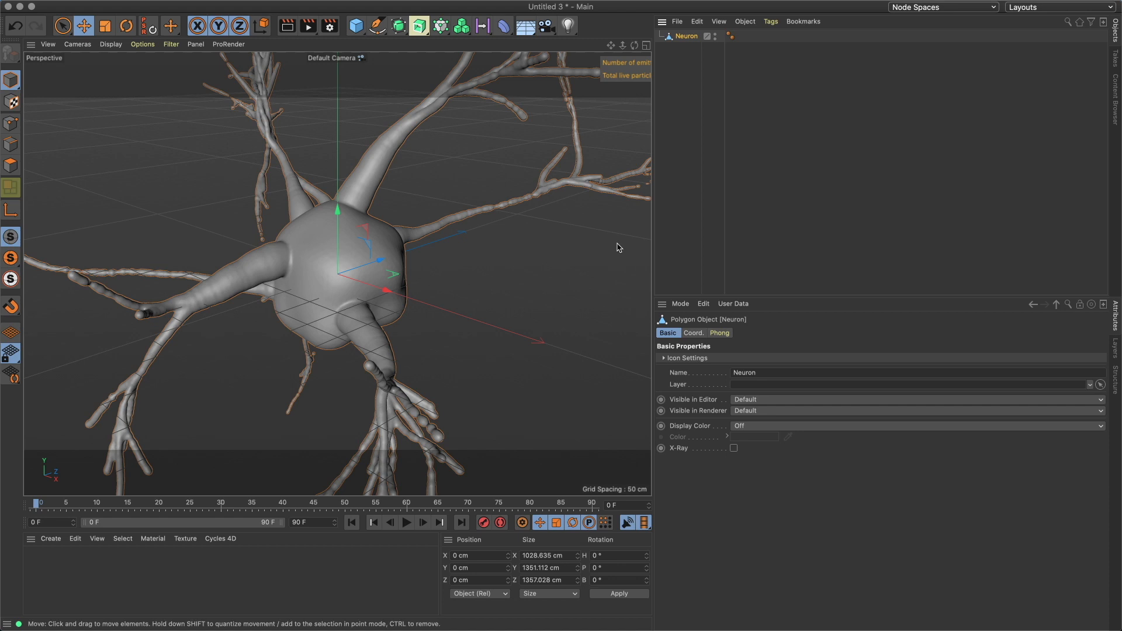
scroll(376, 301, down, 10)
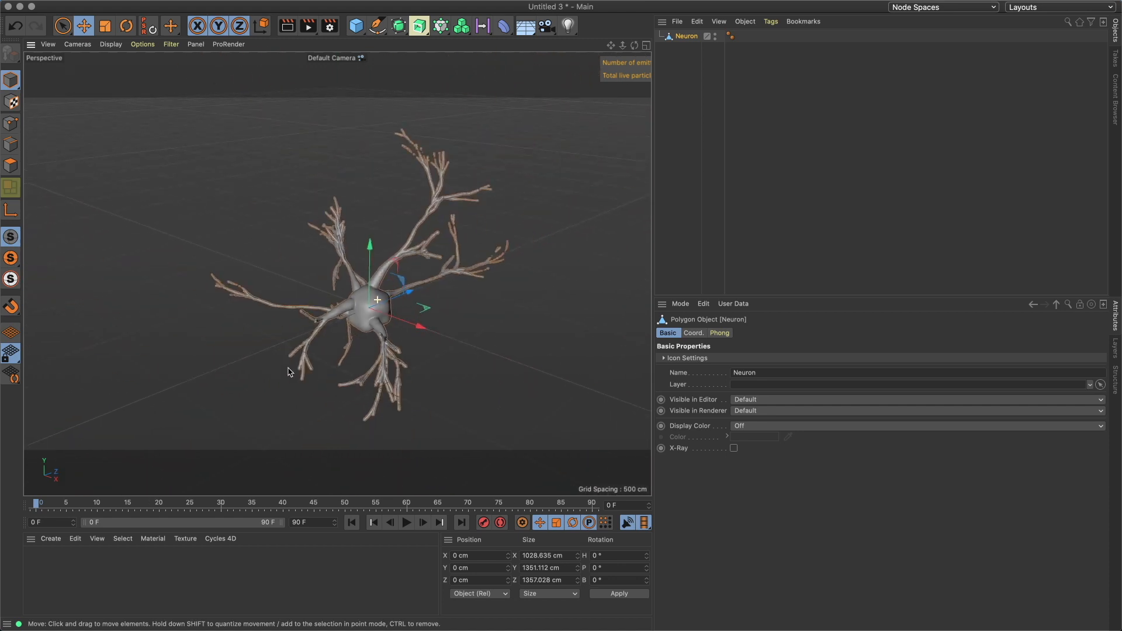
alt+drag(376, 302, 444, 319)
click(467, 322)
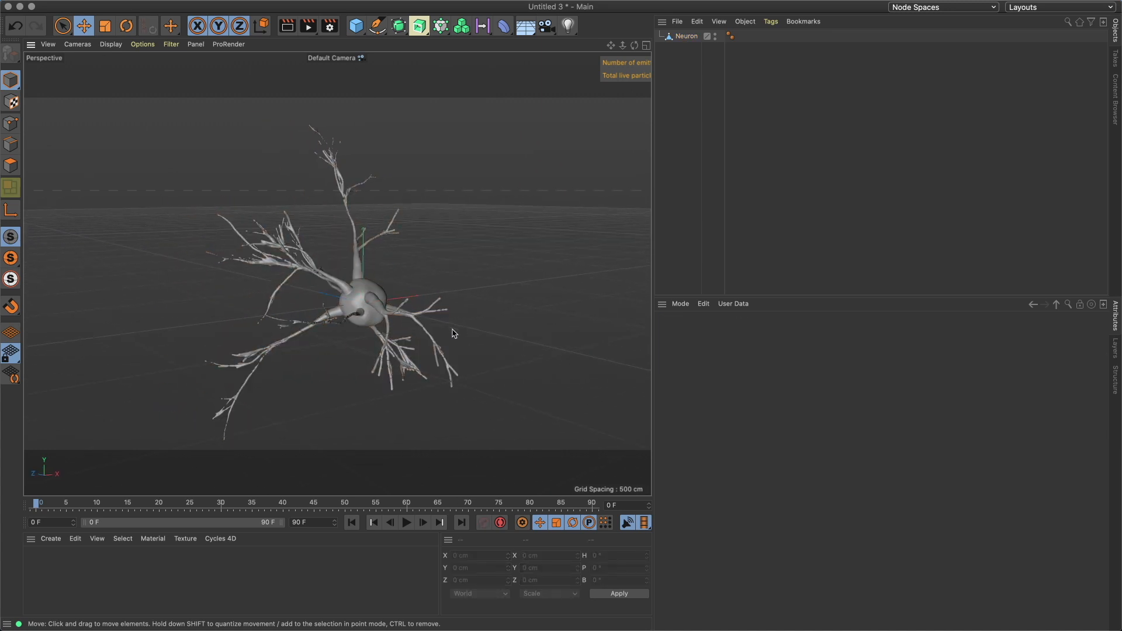
Switch to the Startup (User) layout and test the Arnold IPR render of the neuron
click(1061, 9)
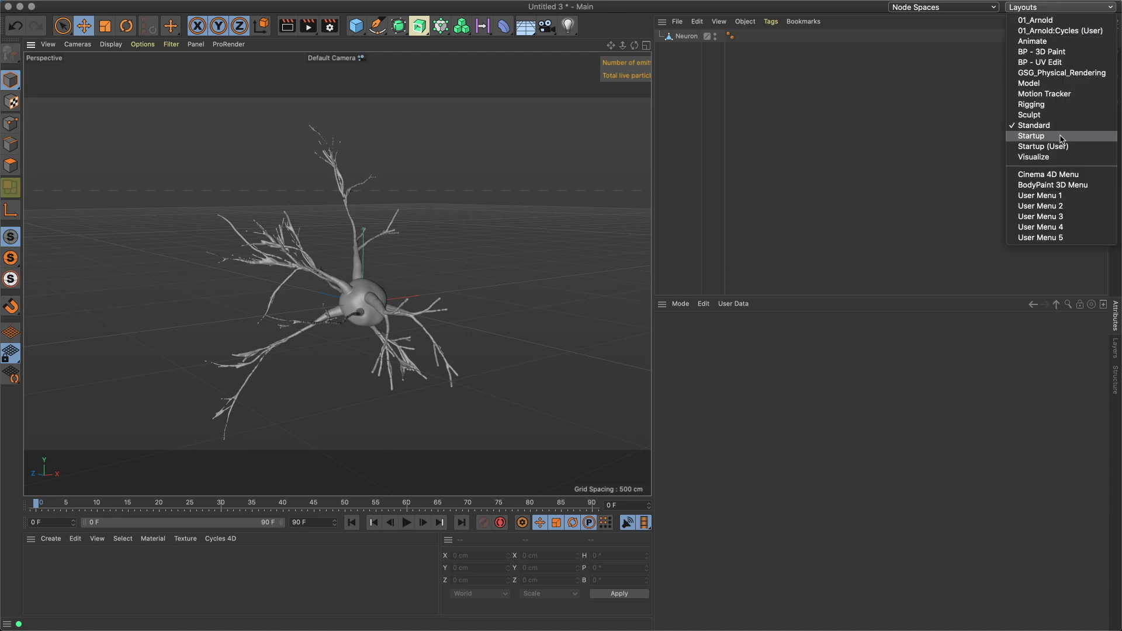
click(1036, 148)
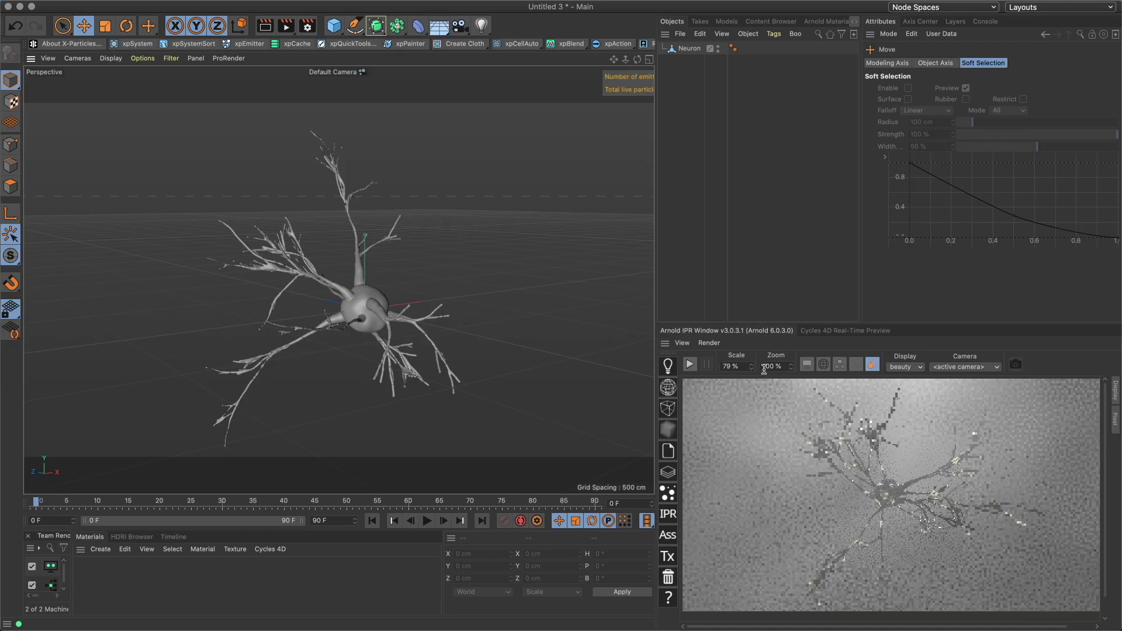
click(692, 363)
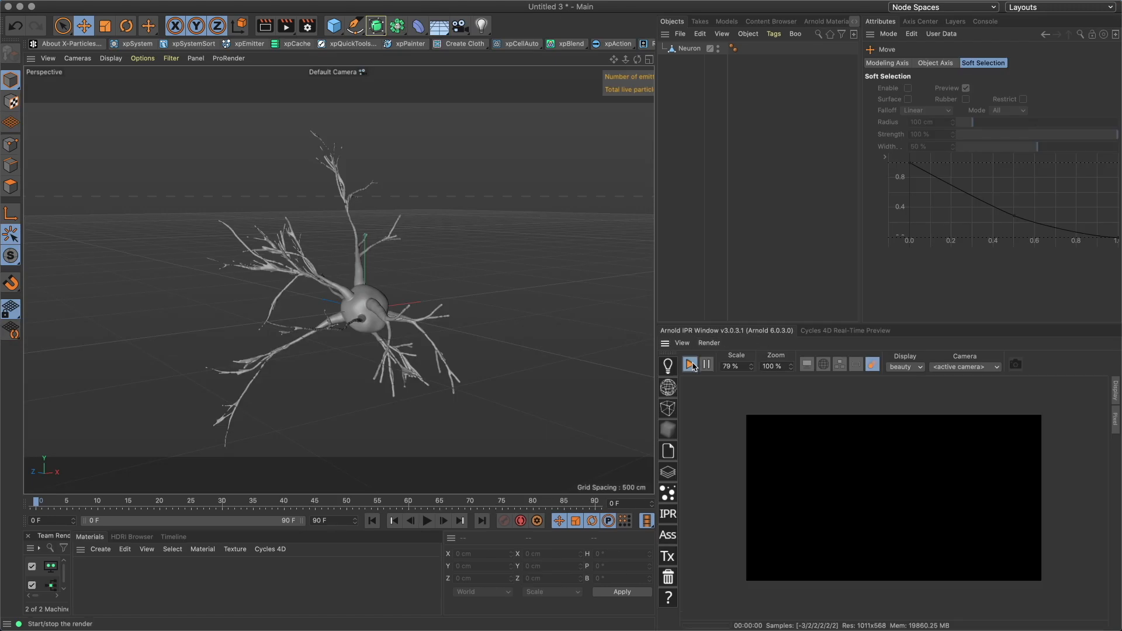
click(406, 371)
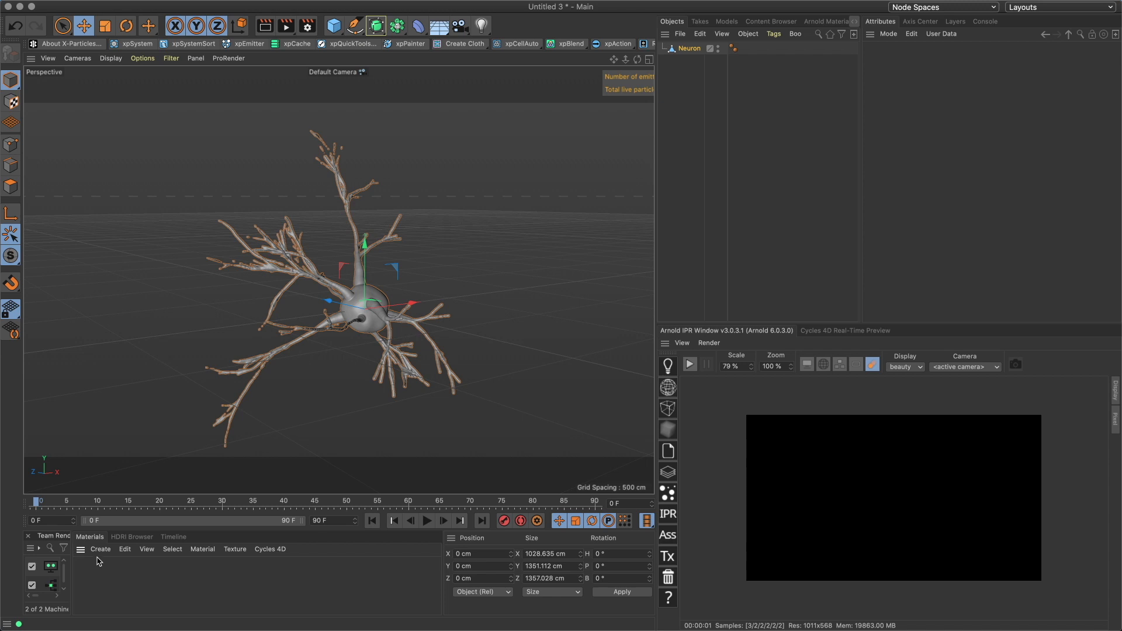
Add an Arnold Sky with an HDRI Link tag and link the sky's Color to that tag
click(671, 388)
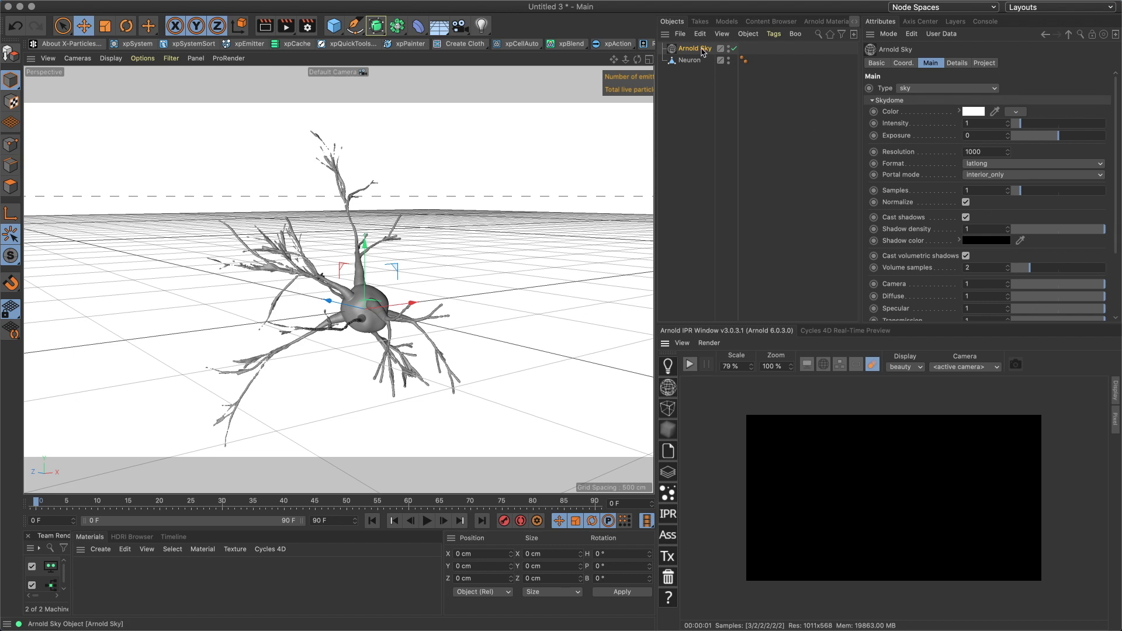
key(shift+c)
text(link)
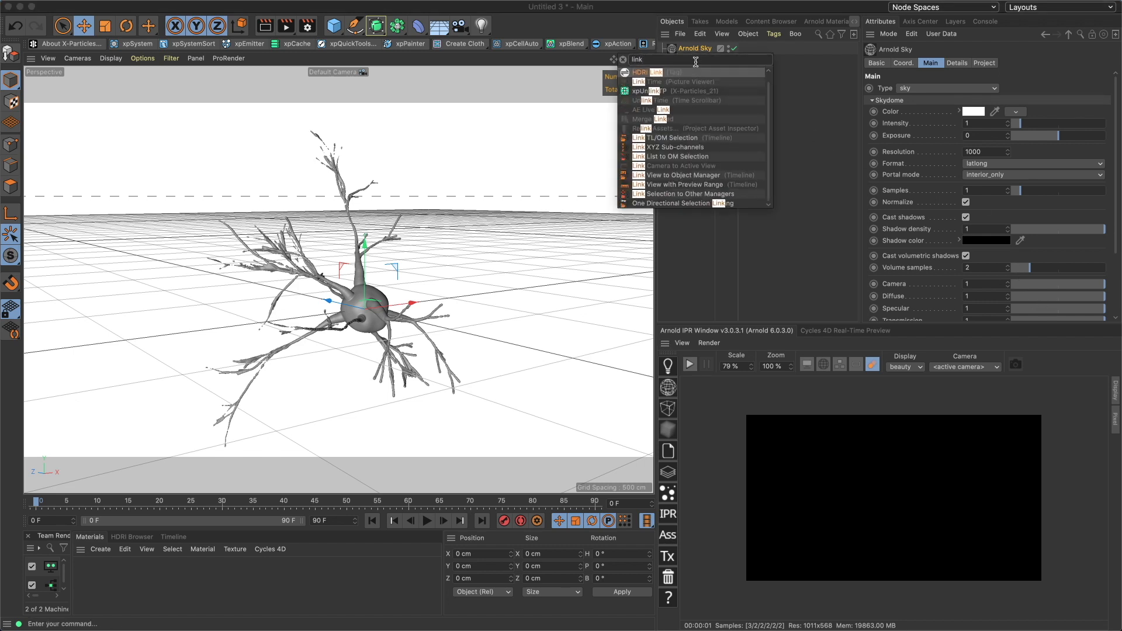
key(Return)
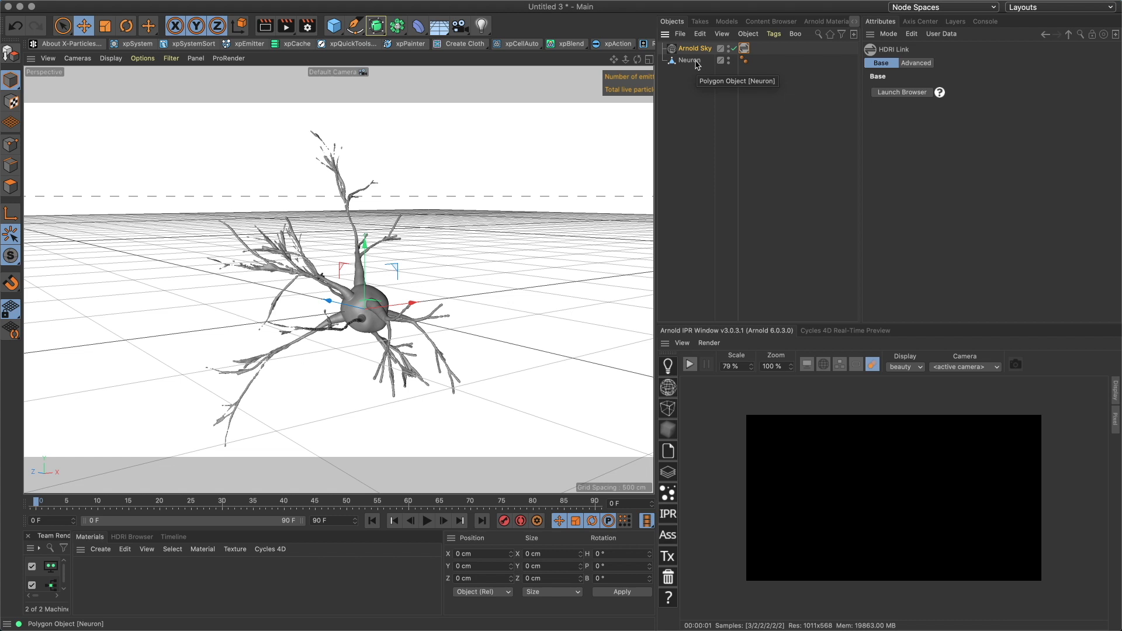
click(694, 48)
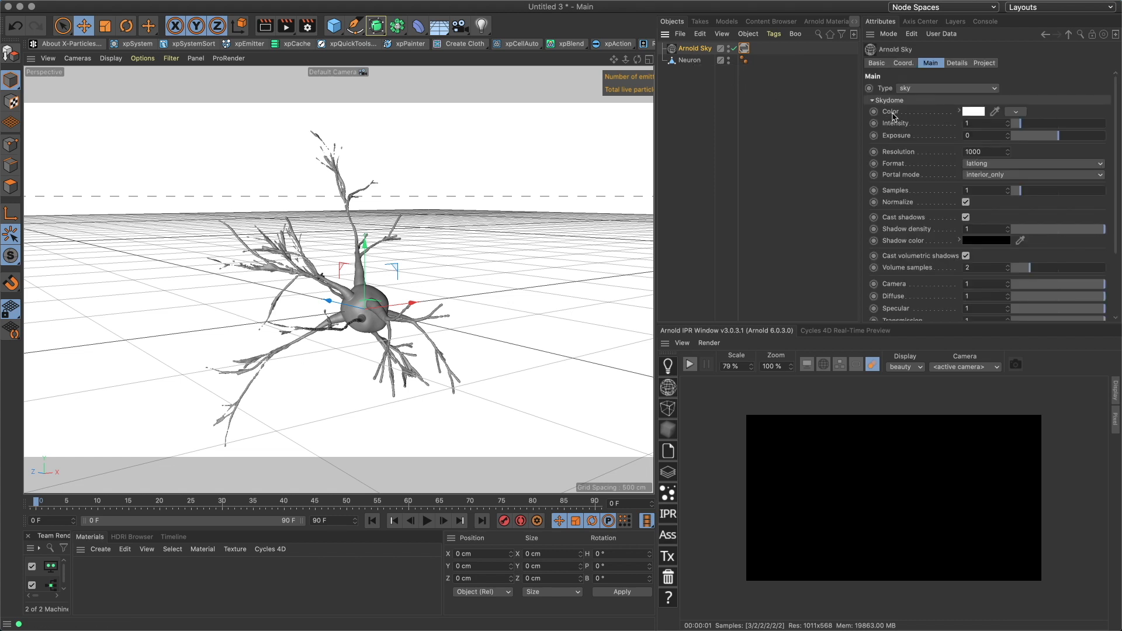
drag(893, 115, 745, 50)
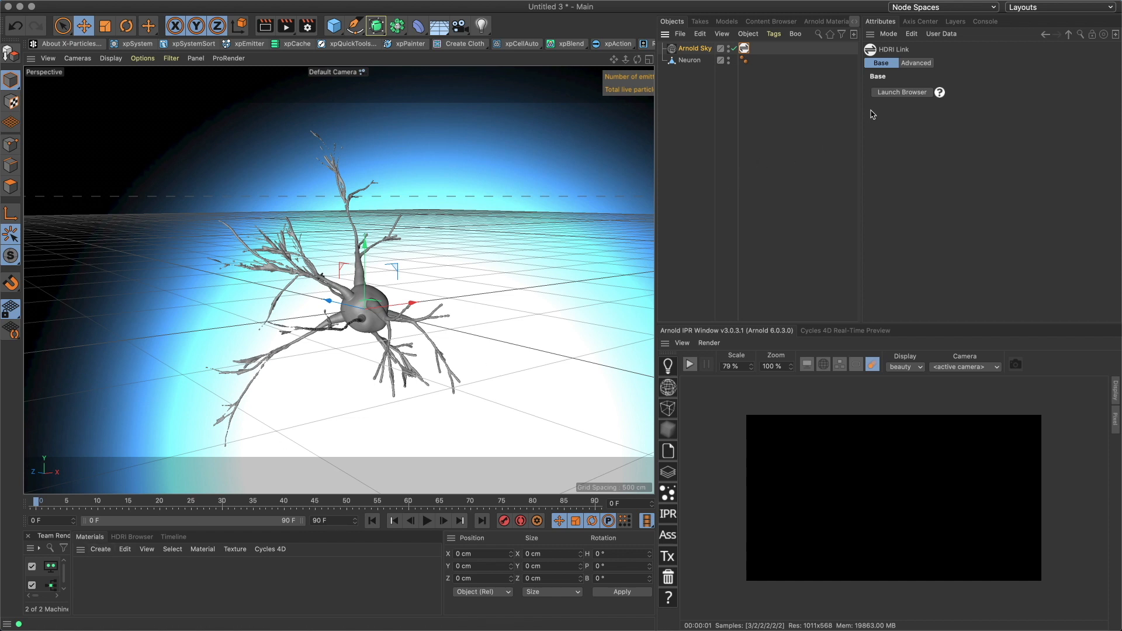
Load a dark studio HDRI from the Pro Studios Metal pack into the sky and start the Arnold IPR render
click(140, 537)
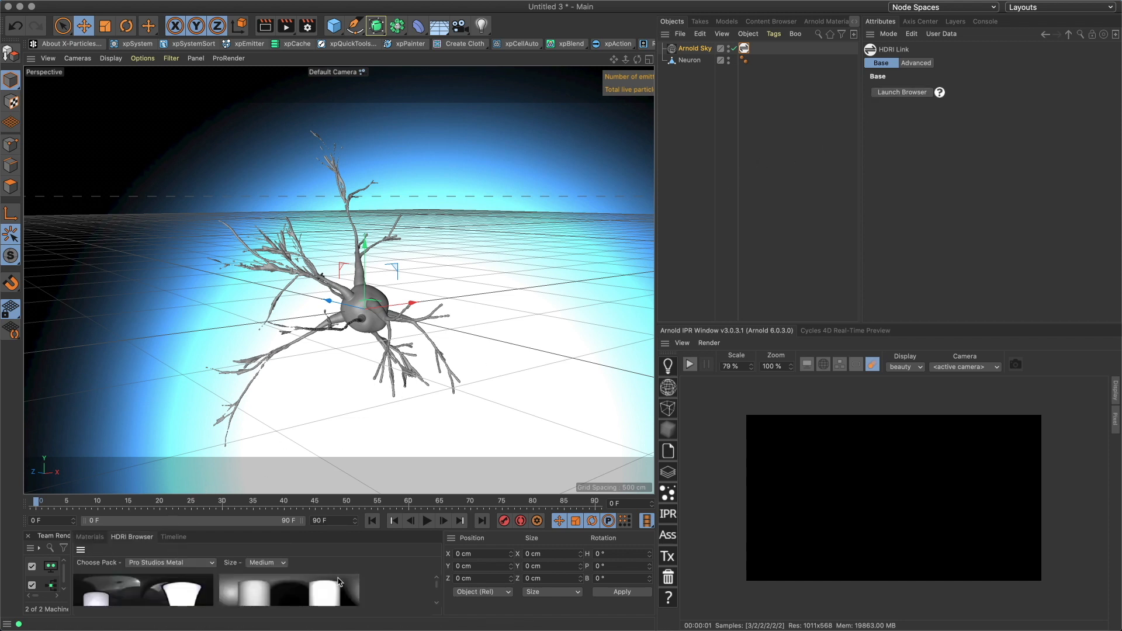
drag(427, 526, 451, 343)
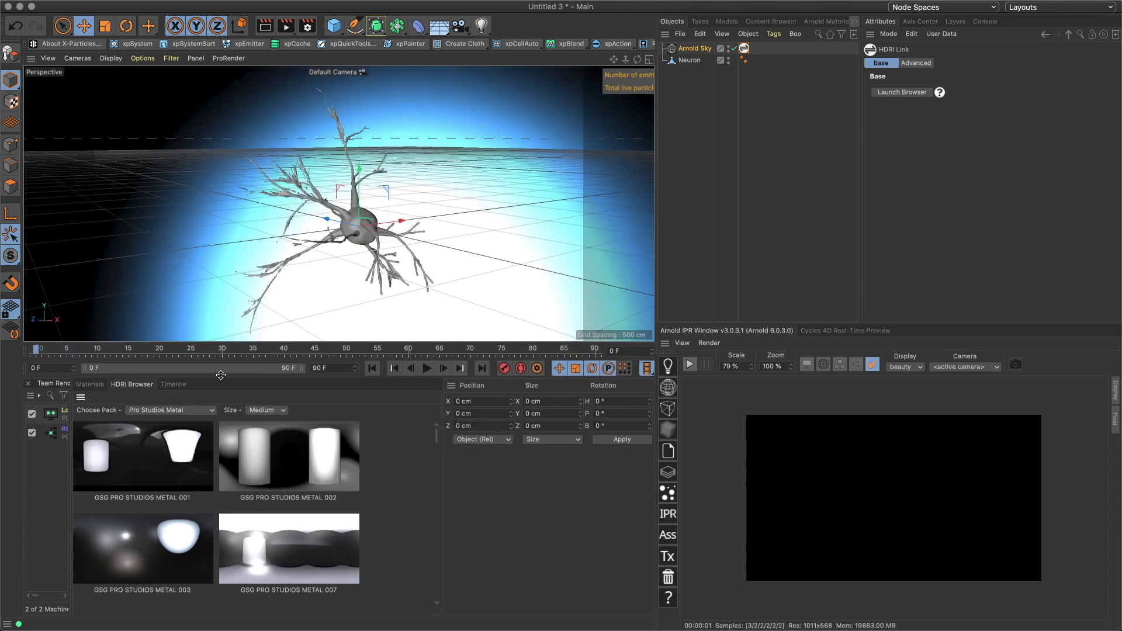
click(193, 411)
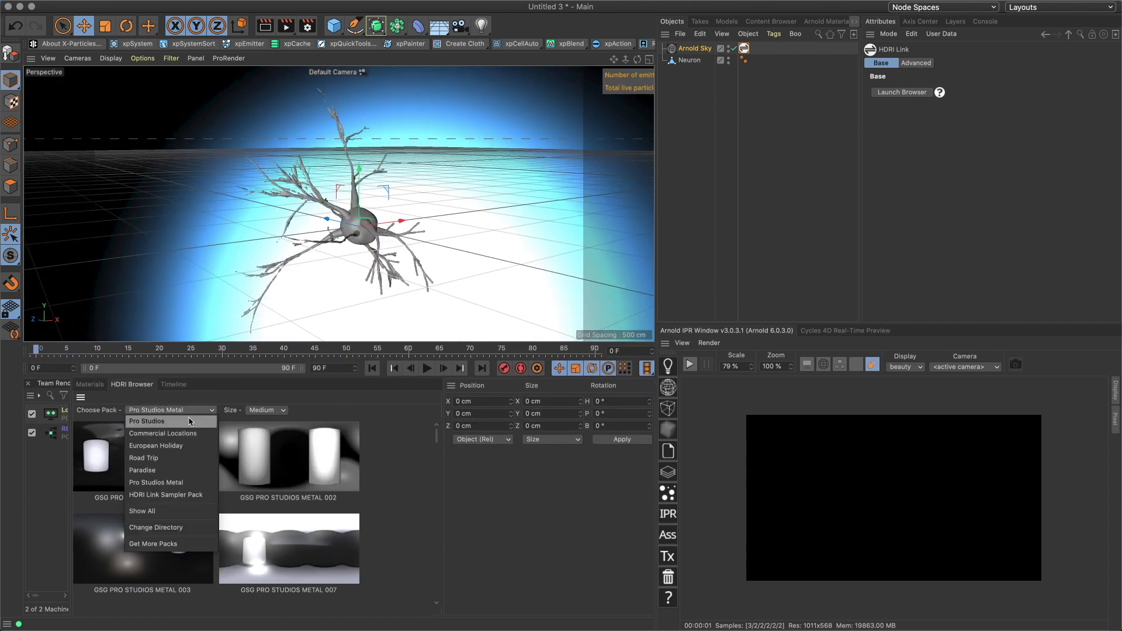
click(348, 485)
mouse_move(437, 433)
mouse_down()
mouse_move(436, 457)
mouse_move(442, 444)
mouse_up()
scroll(370, 514, down, 5)
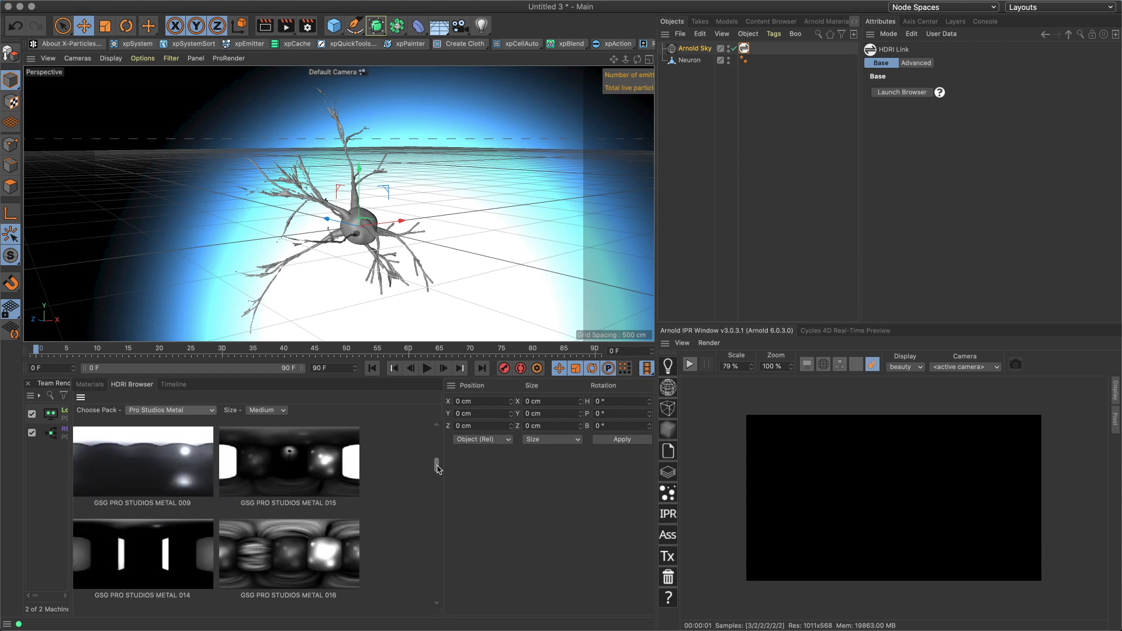
click(182, 476)
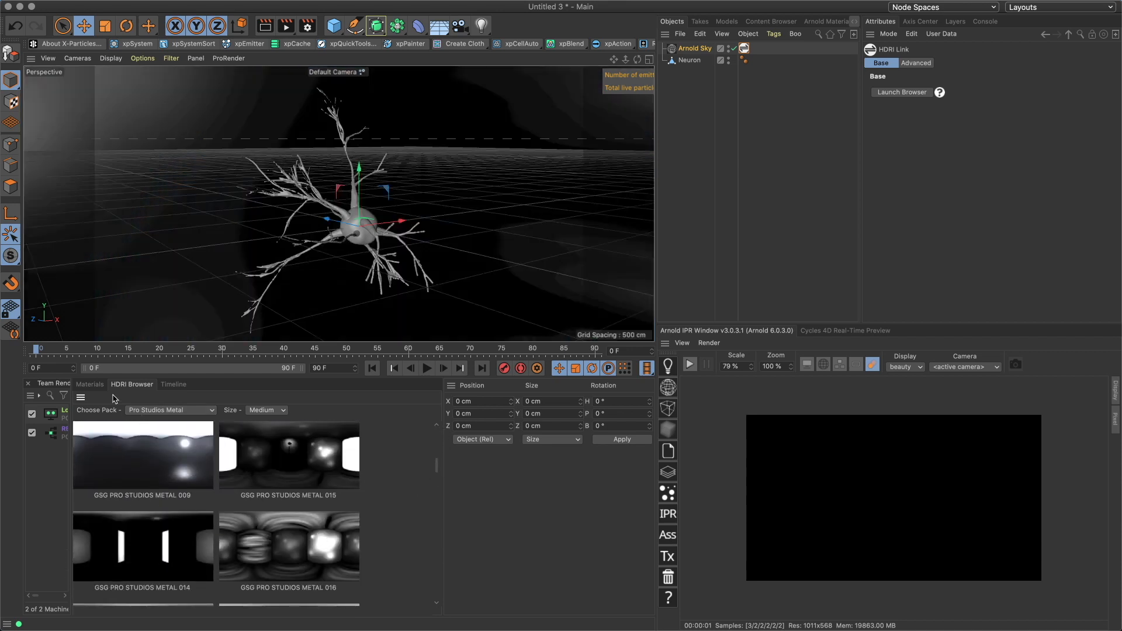
click(93, 385)
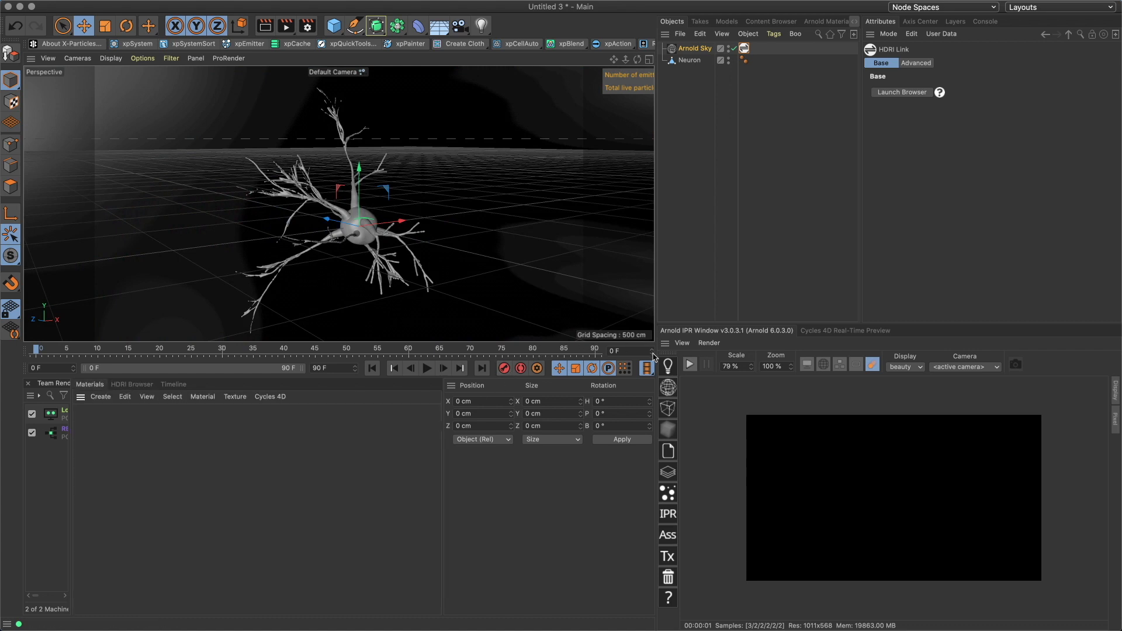
click(690, 364)
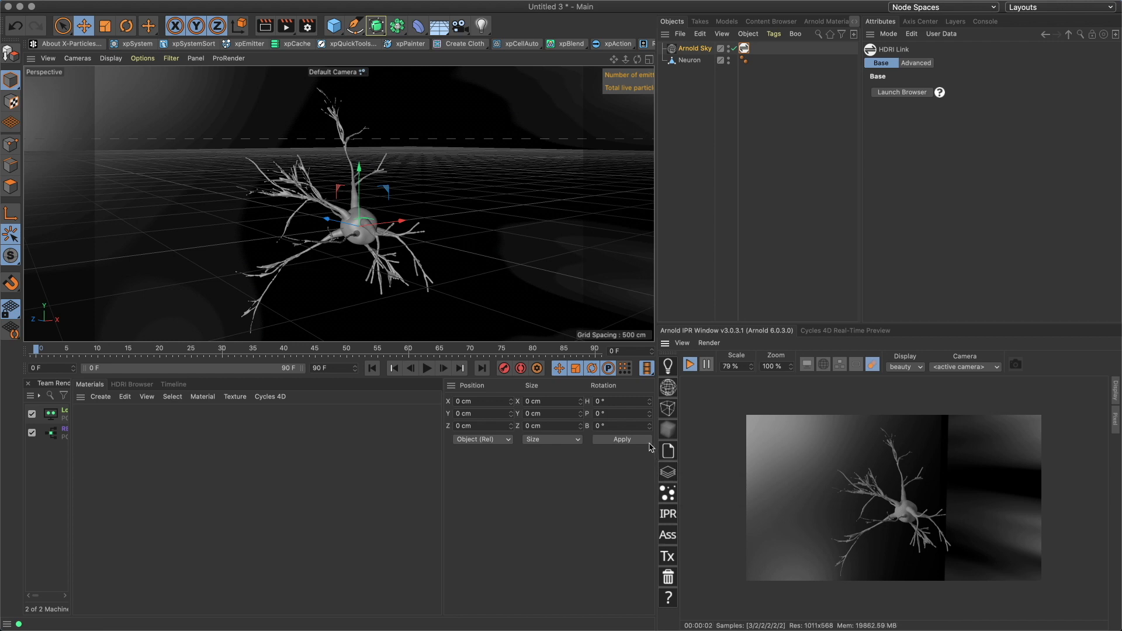
Set the Arnold Sky's Camera contribution to 0 to hide the HDRI from the render background
click(709, 49)
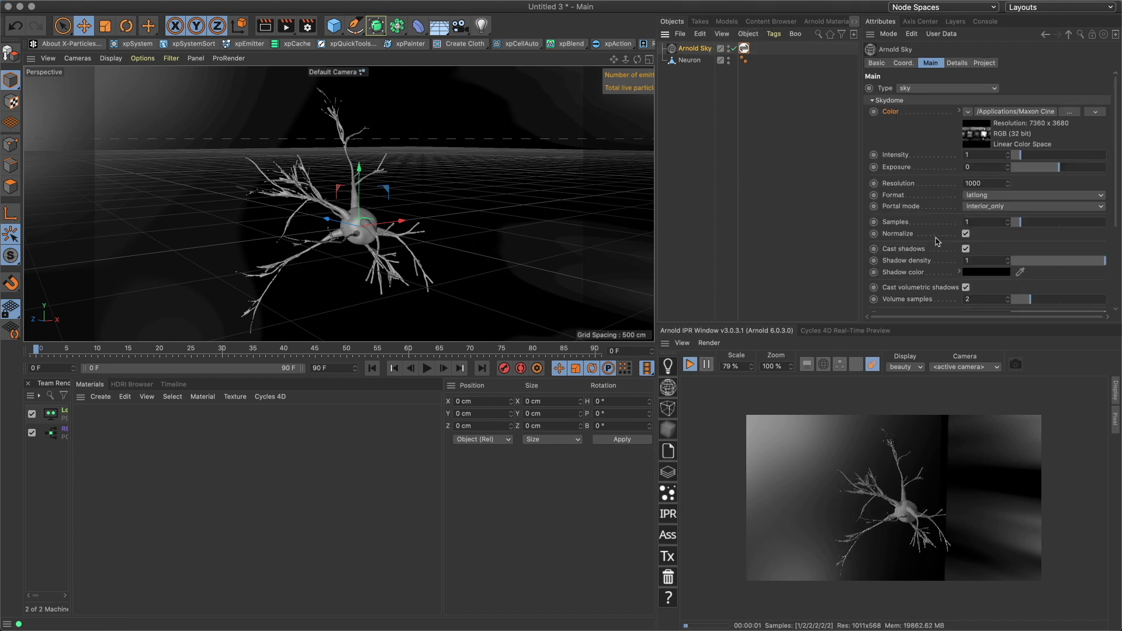
scroll(935, 242, down, 3)
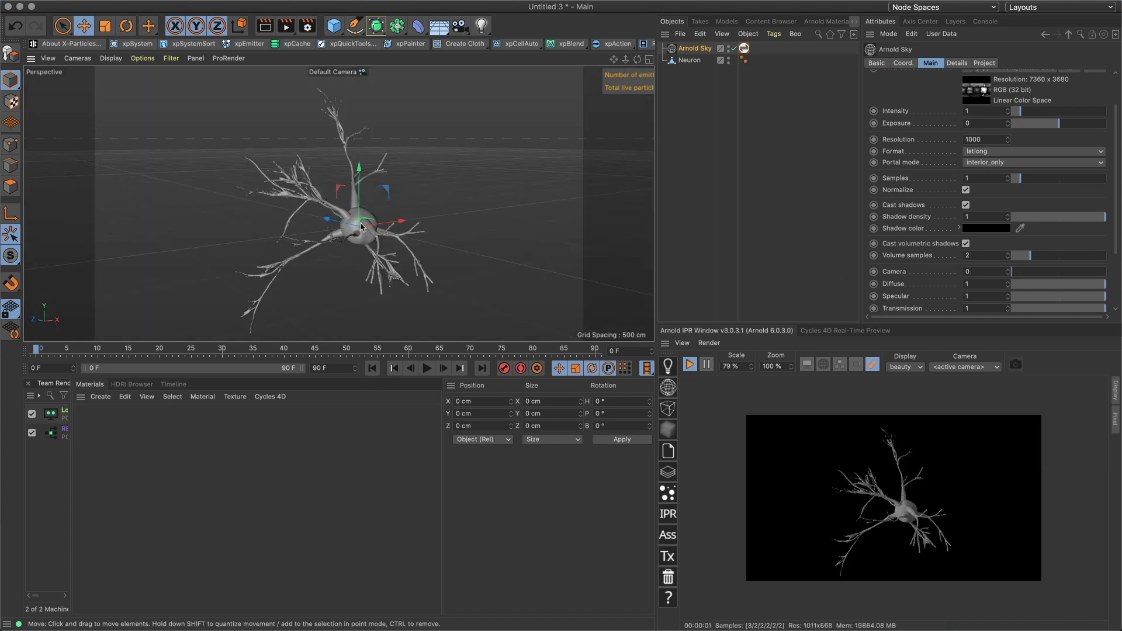
alt+drag(338, 248, 315, 212)
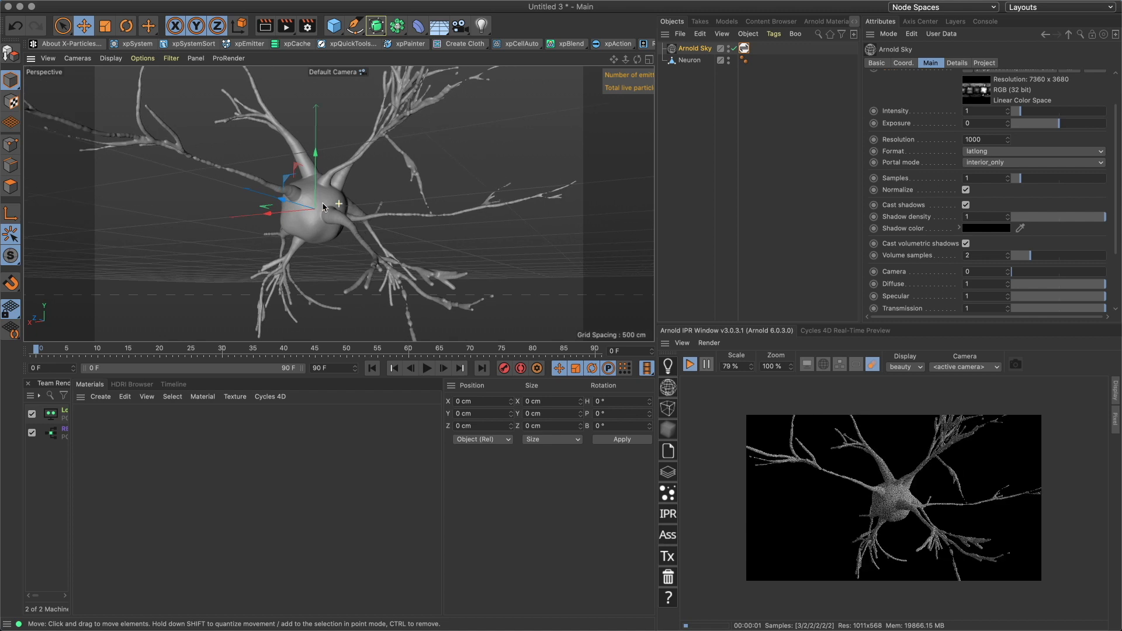
Add a Displacer deformer and make it a child of the Neuron object
click(689, 59)
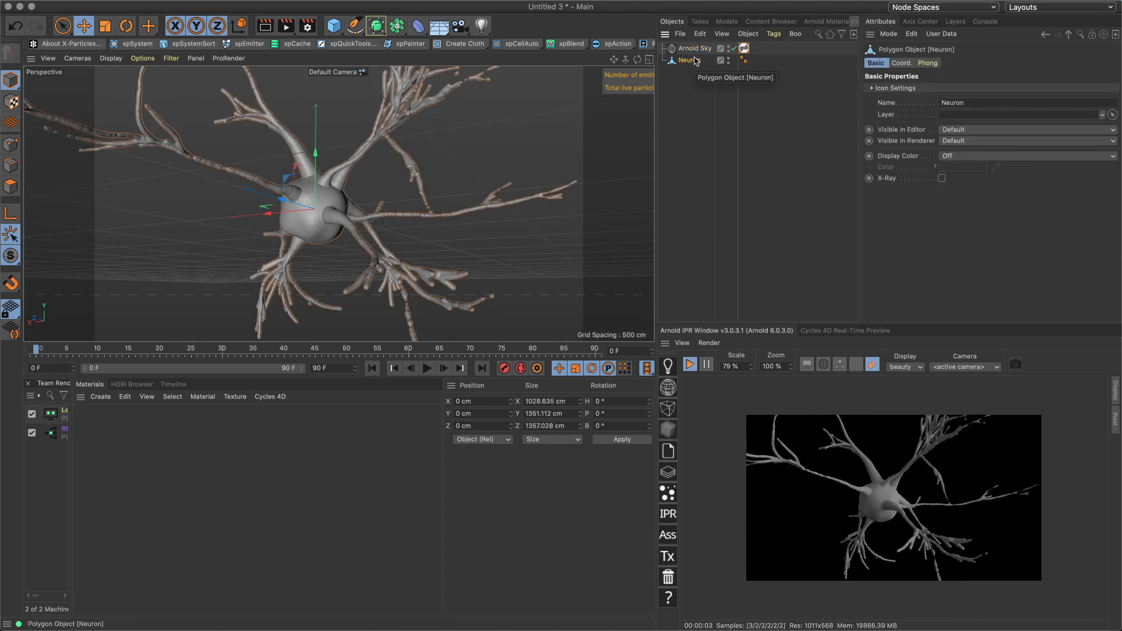
key(shift+c)
text(displ)
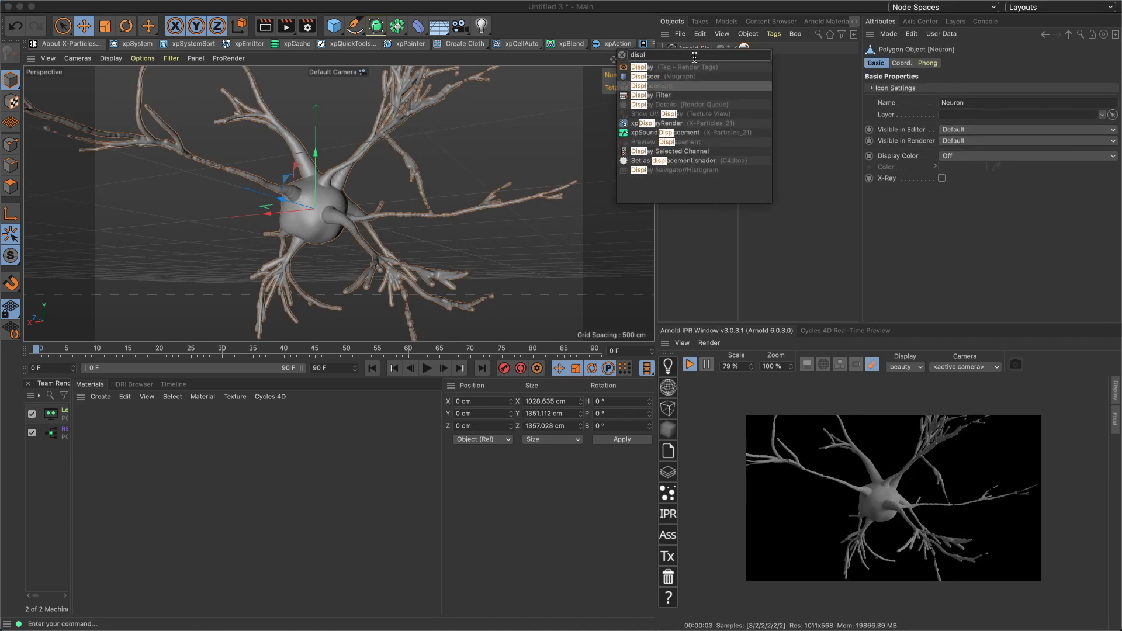
key(Up)
key(Return)
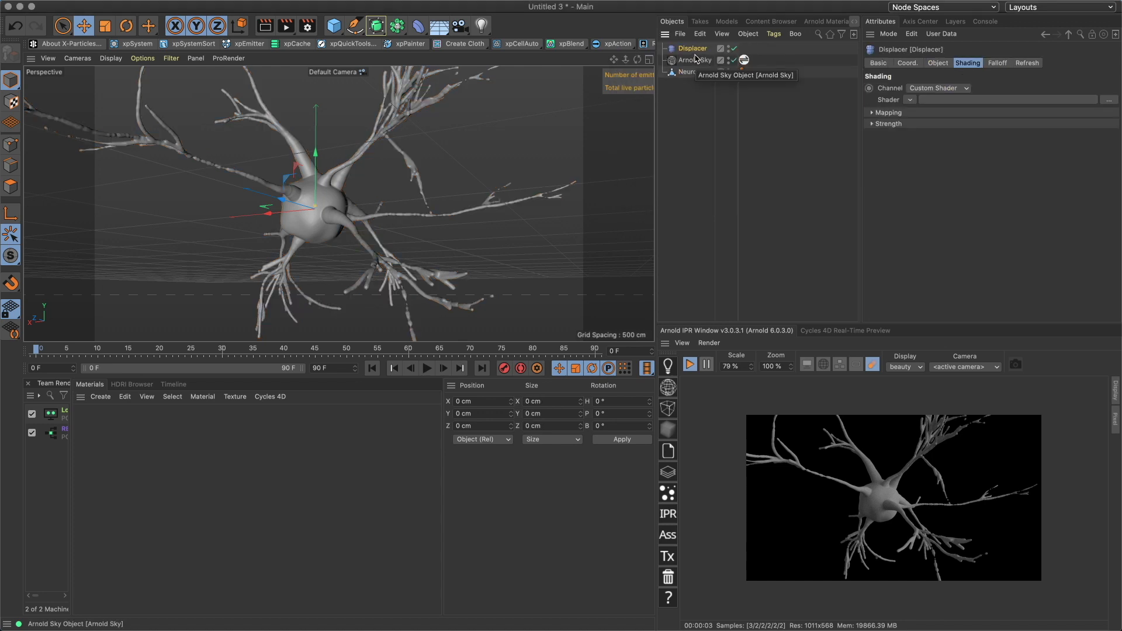
drag(695, 49, 692, 73)
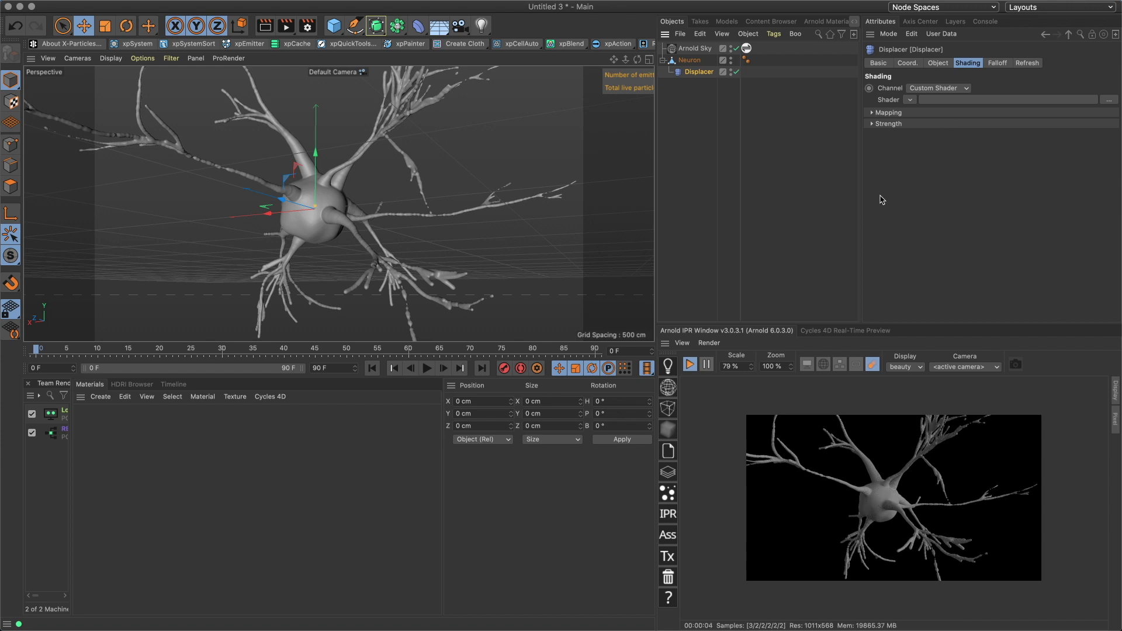
Set the Displacer's Height to 8 cm and load a Noise shader as its custom shader
click(937, 63)
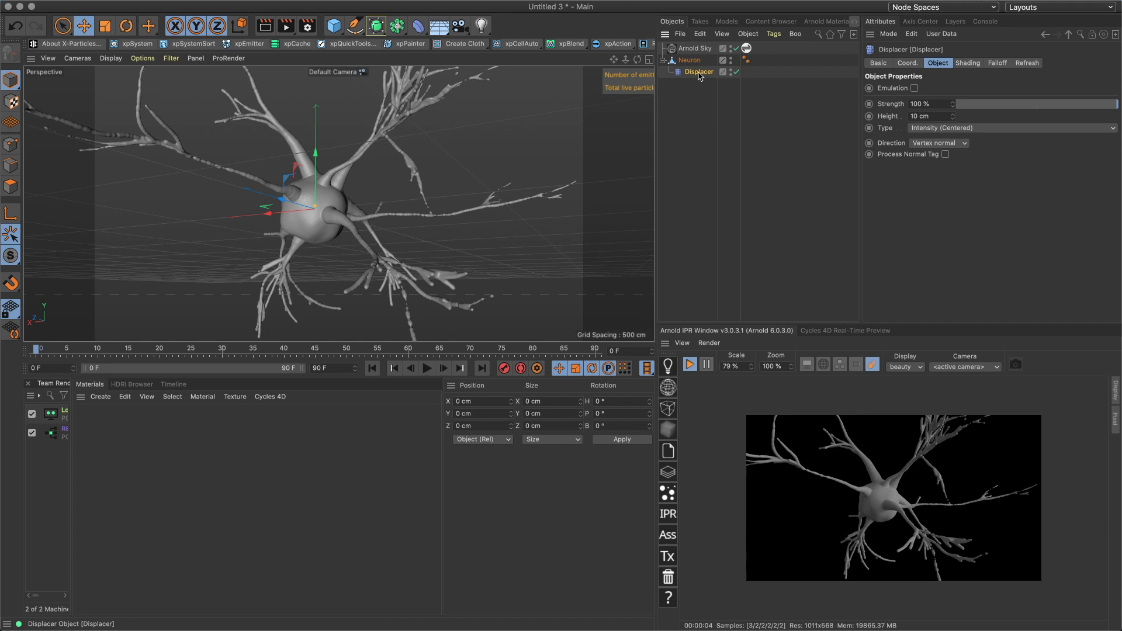
click(934, 114)
text(8)
key(Return)
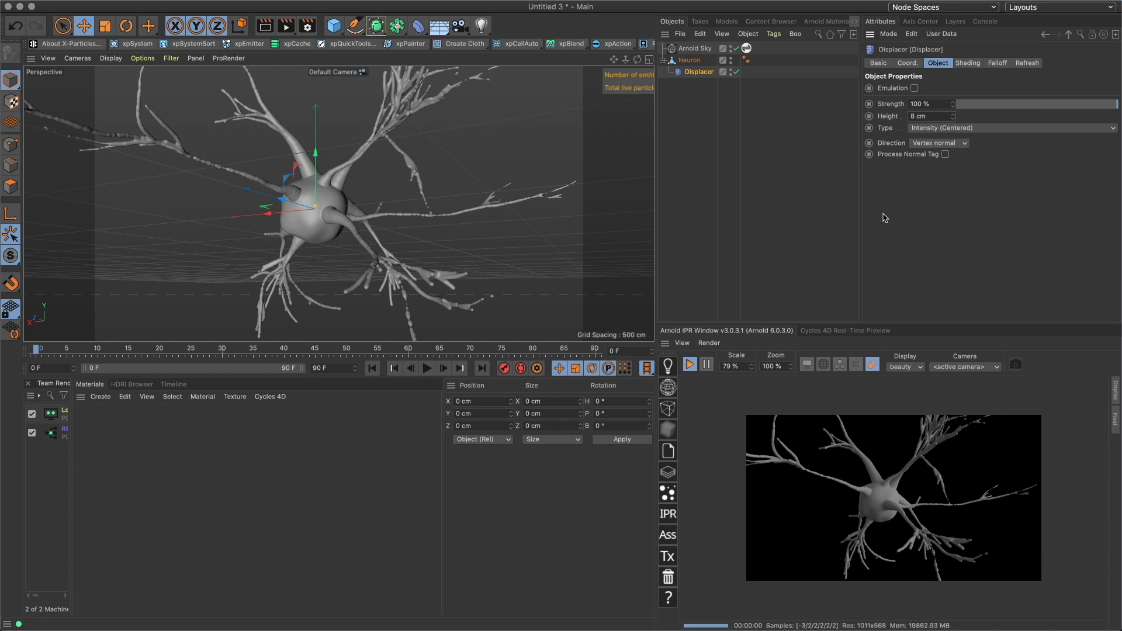
click(969, 64)
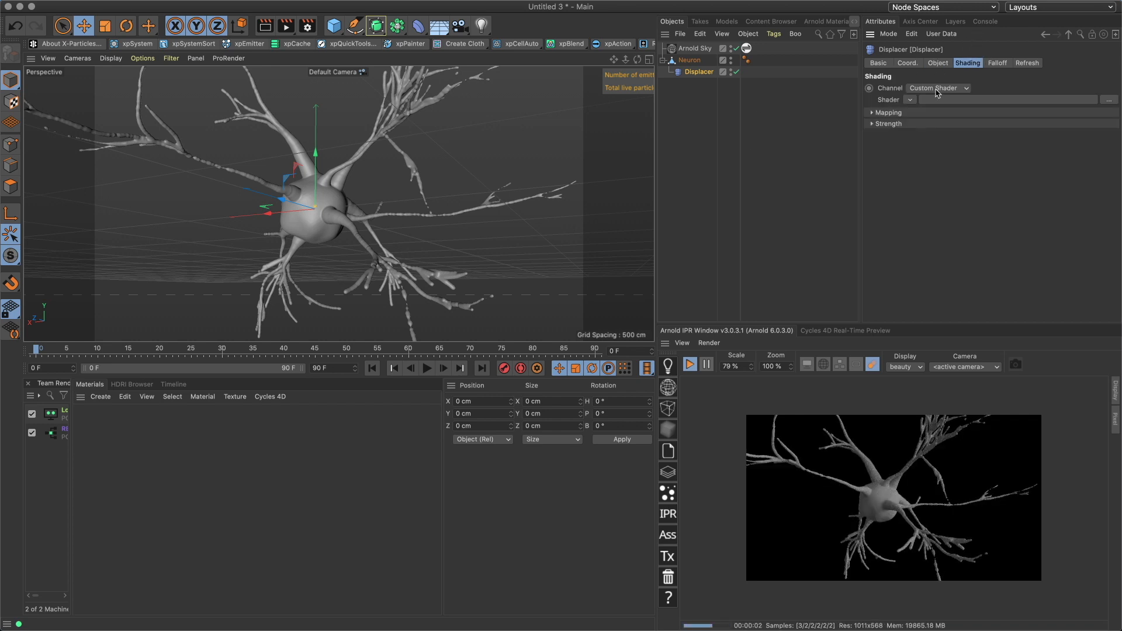
click(910, 99)
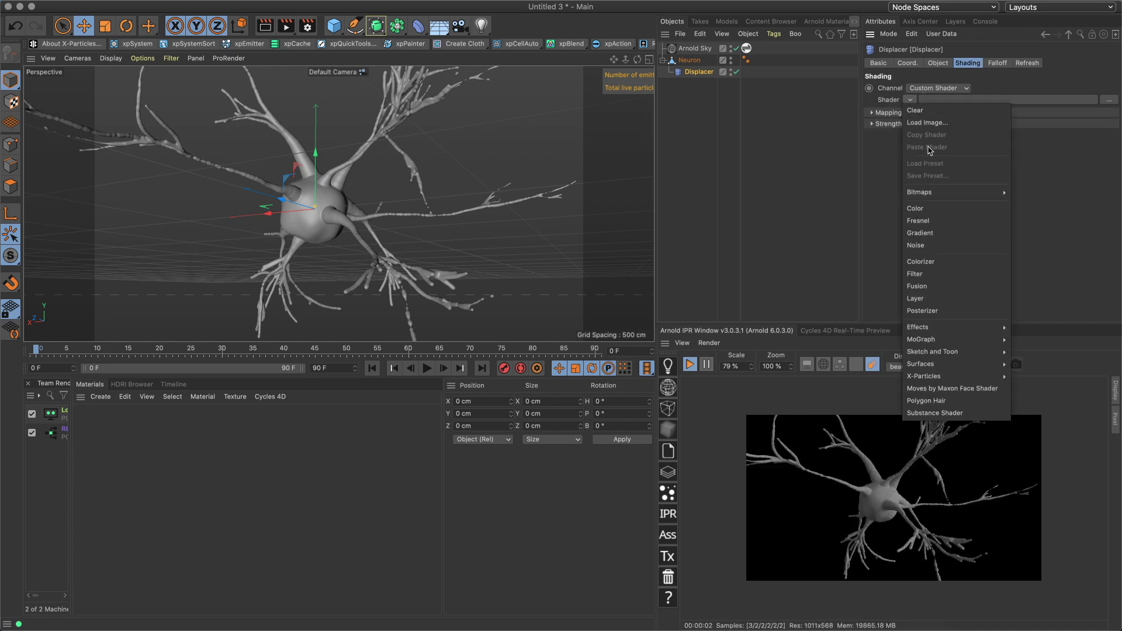
click(945, 245)
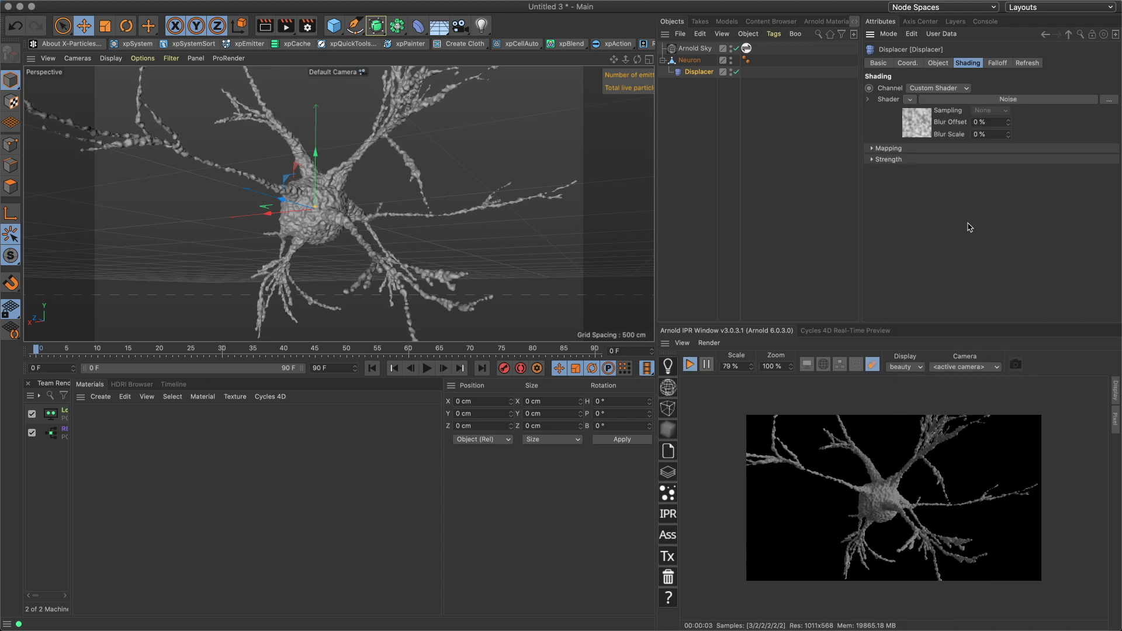
Set the Displacer noise's Global Scale to 1500% and its Animation Speed to 0.4
click(929, 125)
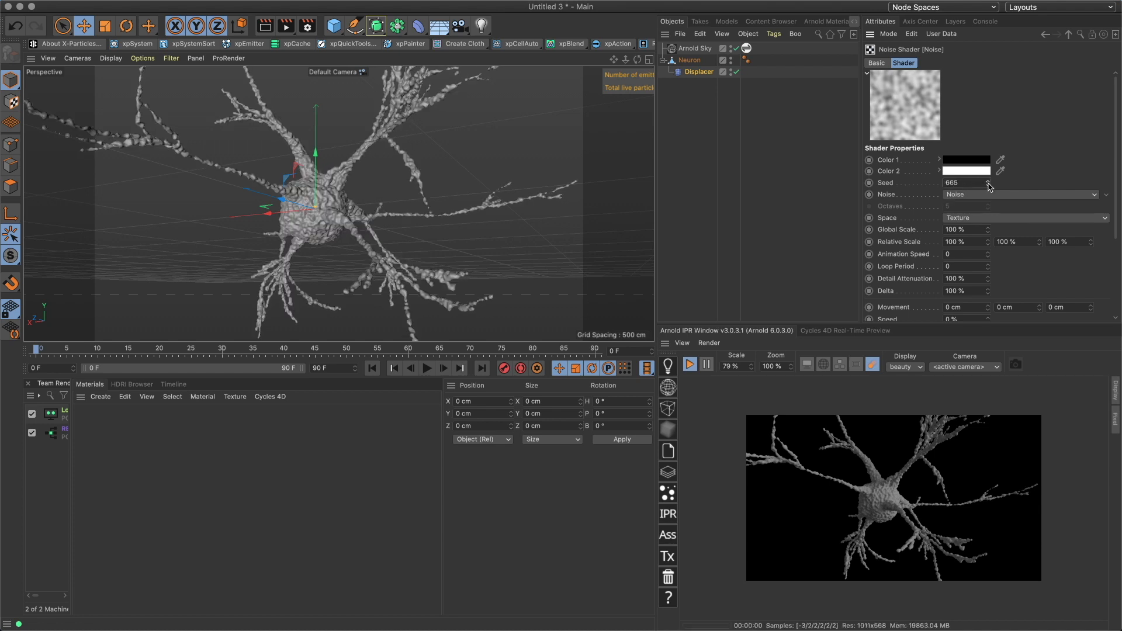
click(973, 227)
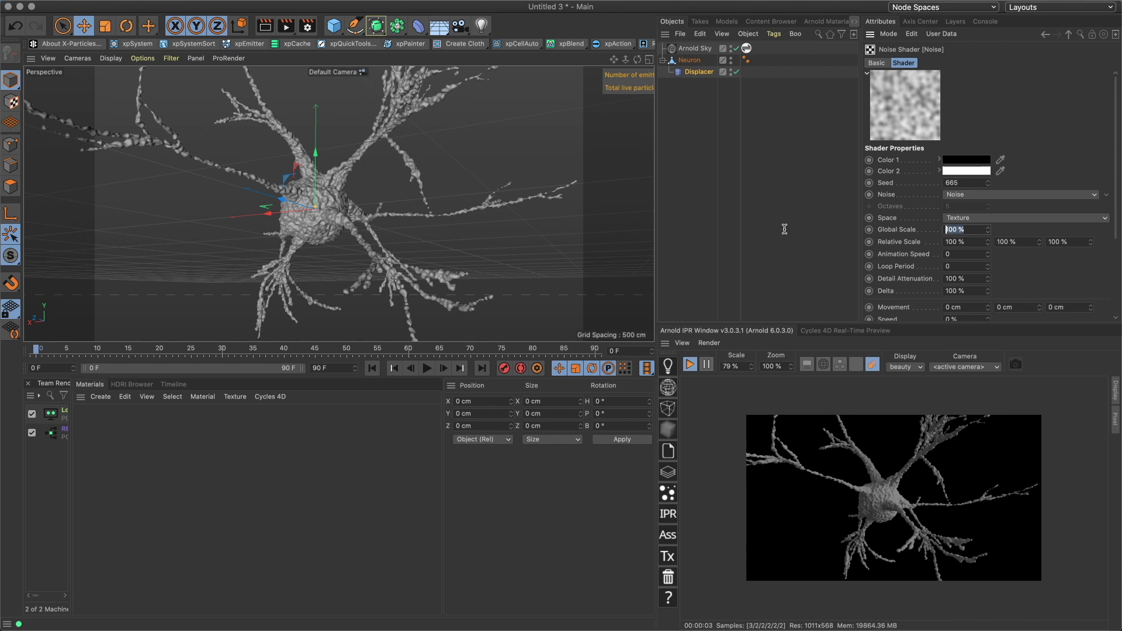
text(1500)
key(Return)
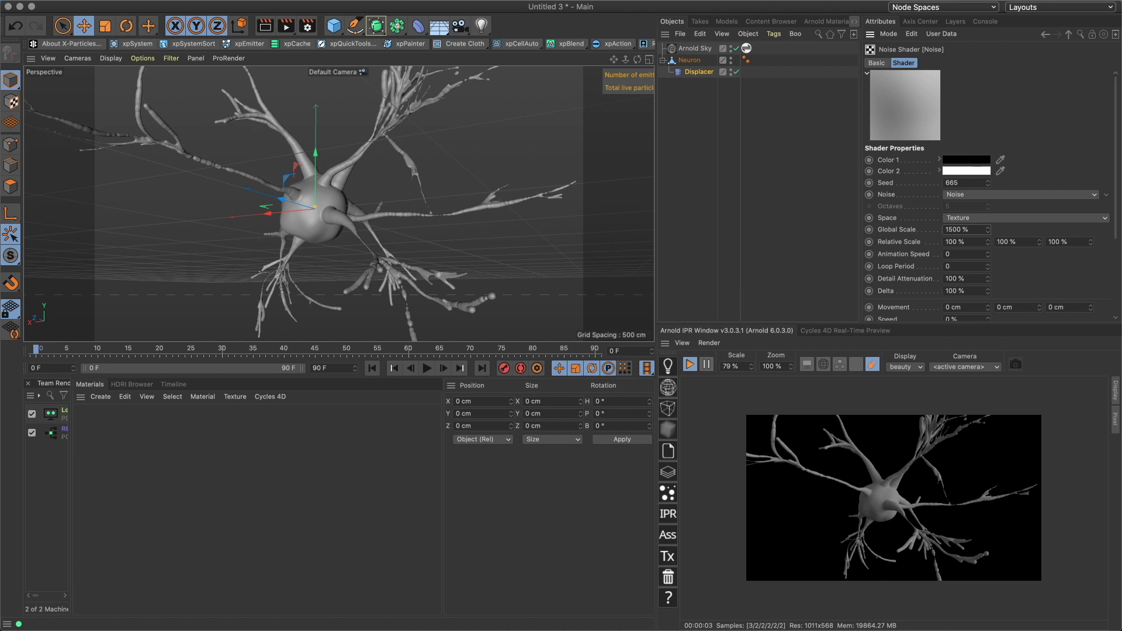
click(955, 254)
text(0.4)
key(Return)
Rename the Displacer as Displacer_Large and duplicate it under the Neuron object
double_click(710, 71)
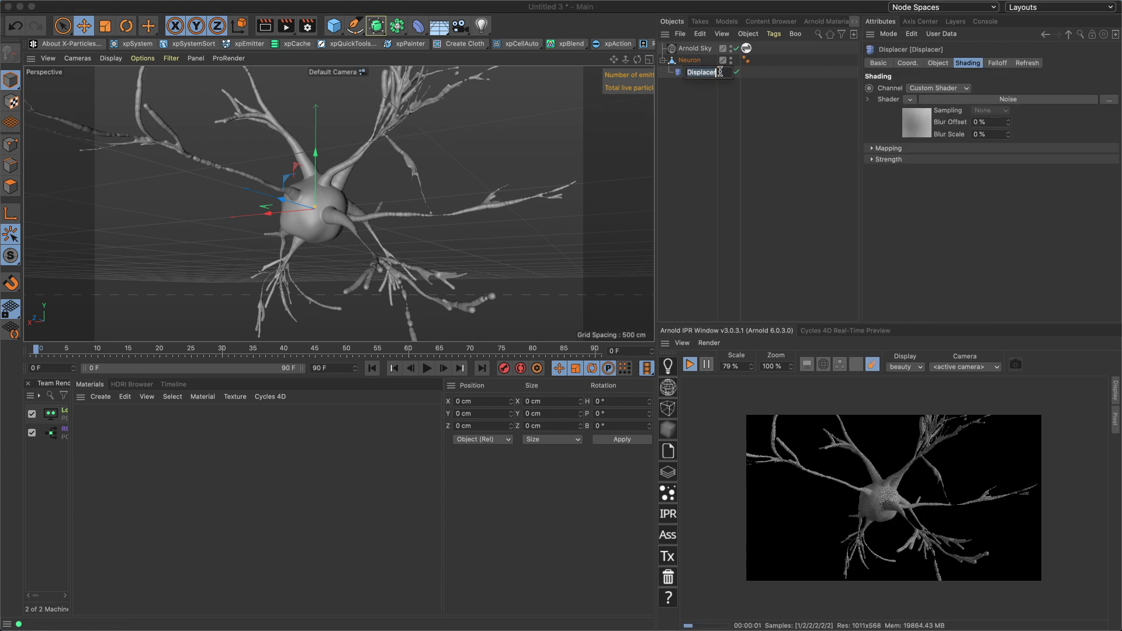
click(720, 71)
text(_Large)
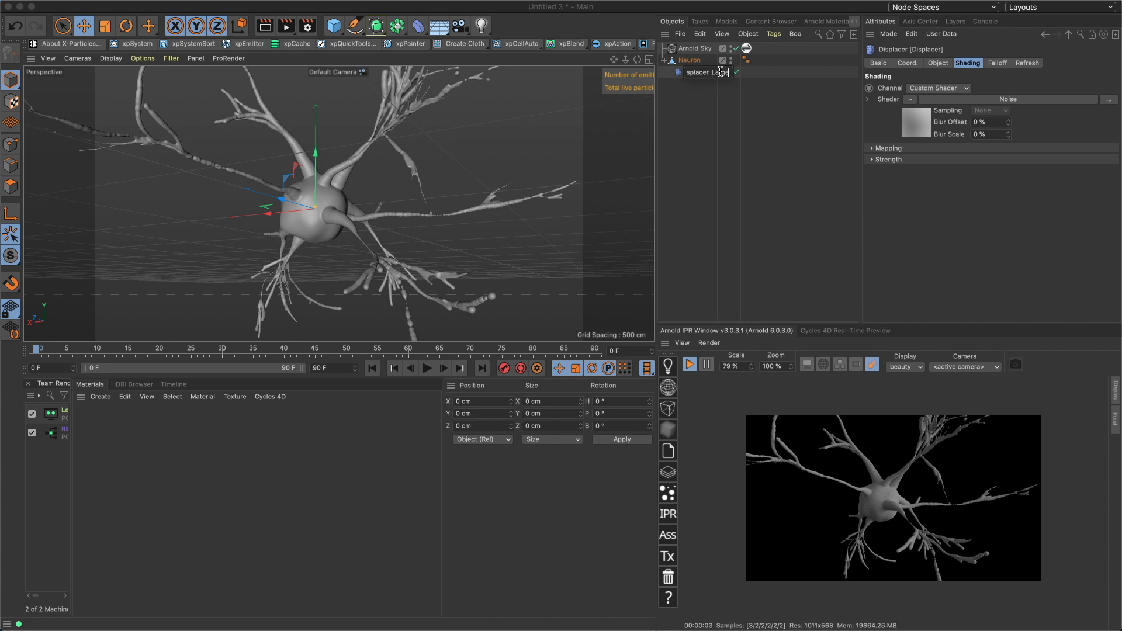
key(Return)
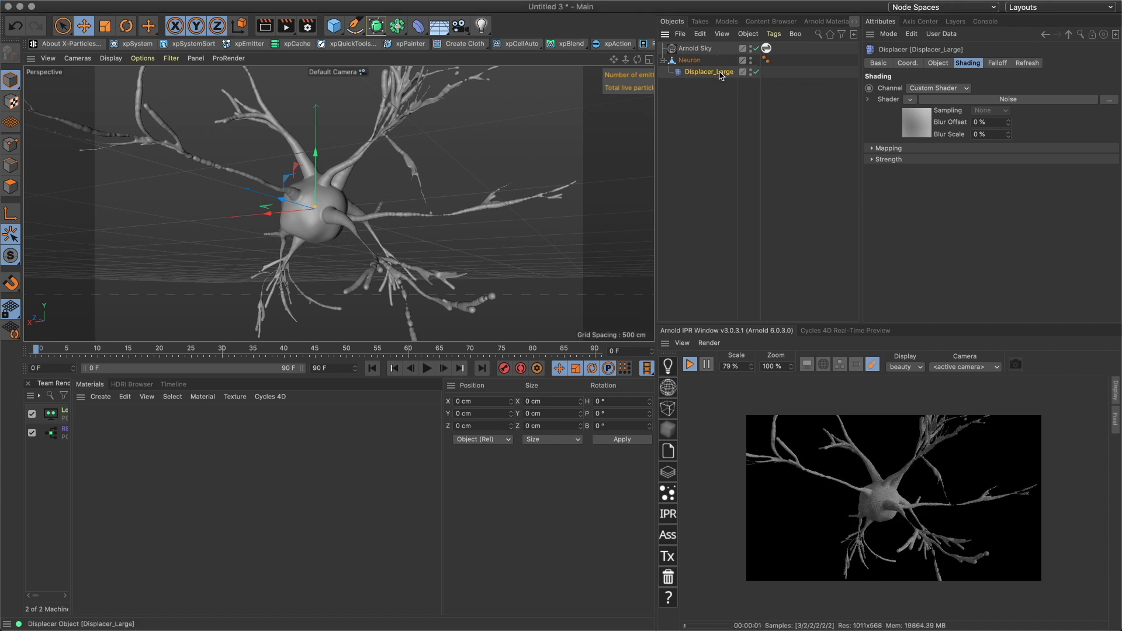
ctrl+drag(706, 69, 710, 67)
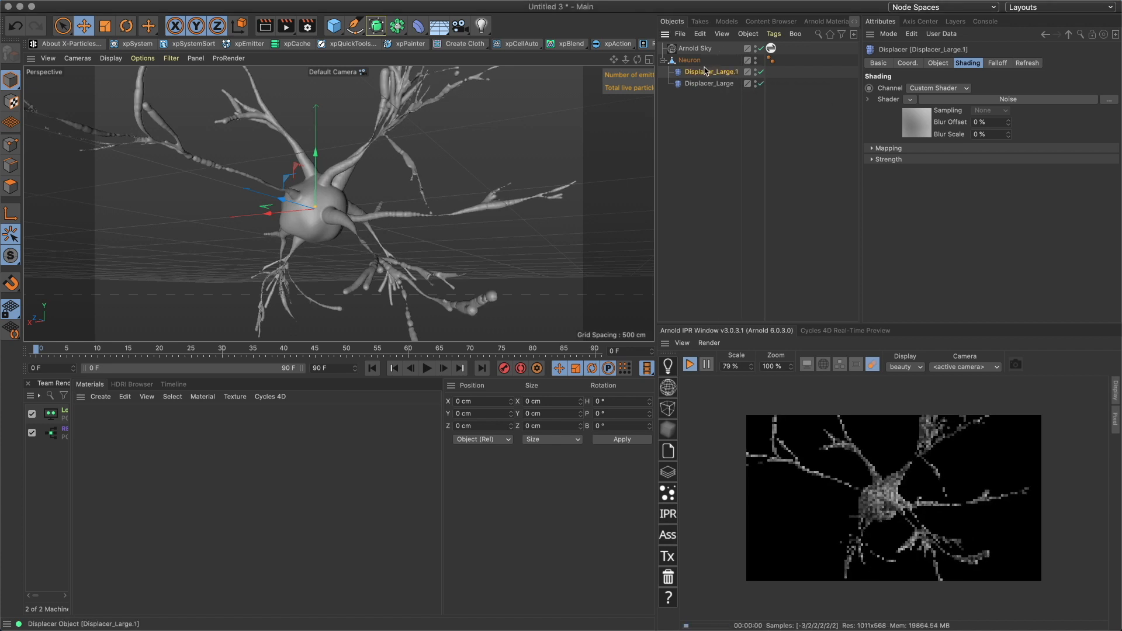
Try a Low Clip of 30% in the Displacer_Large noise shader and return it to 0%
click(911, 133)
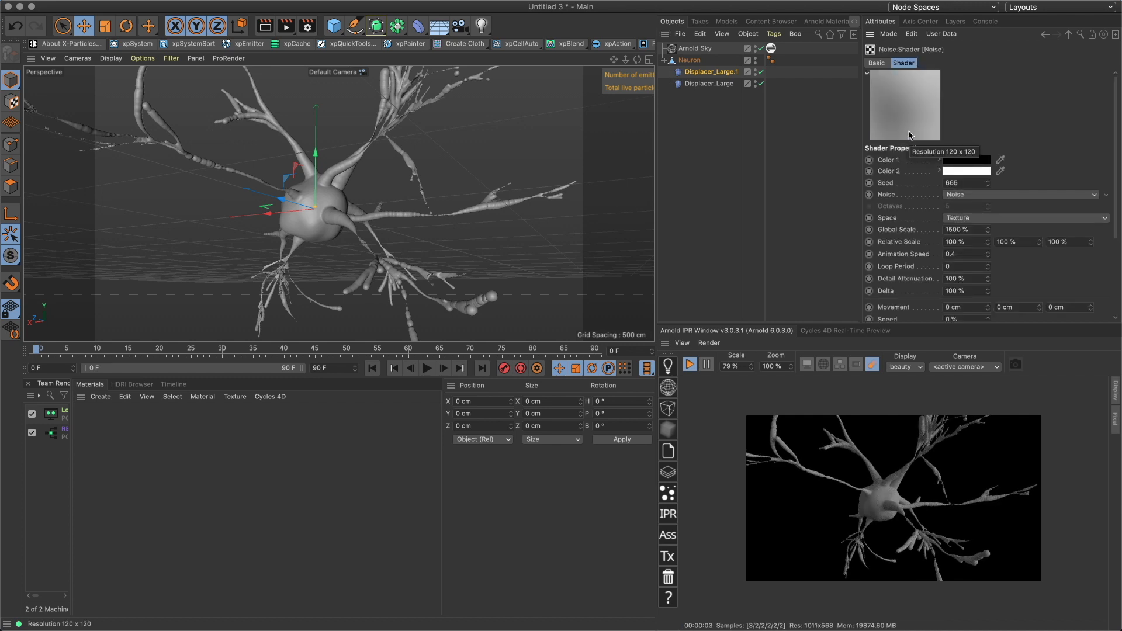
click(701, 85)
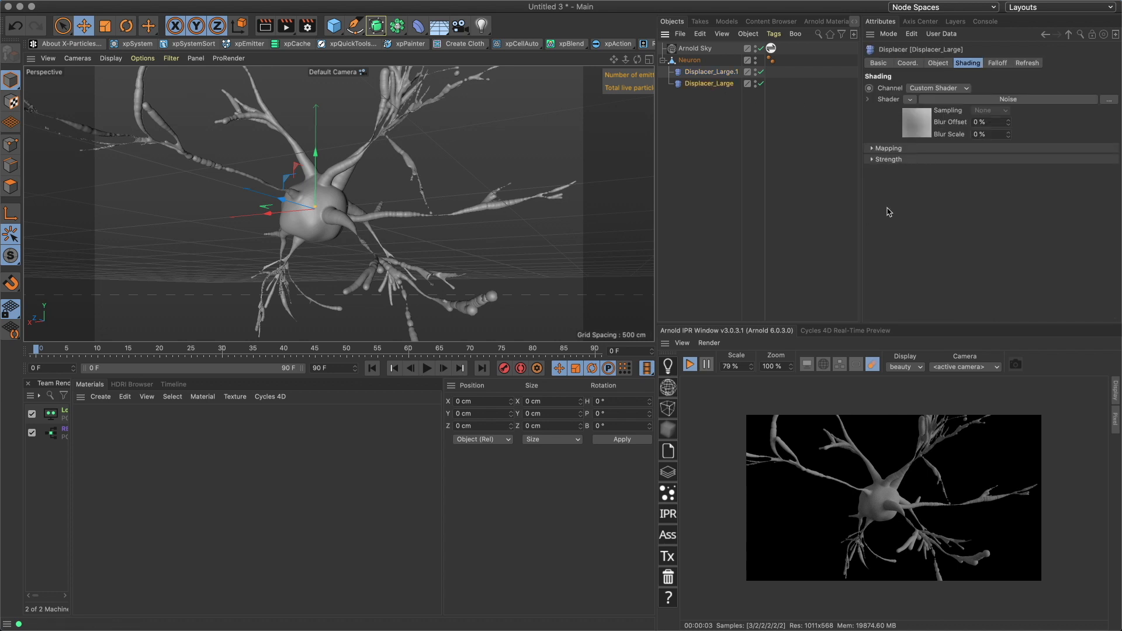
click(931, 115)
scroll(933, 238, down, 3)
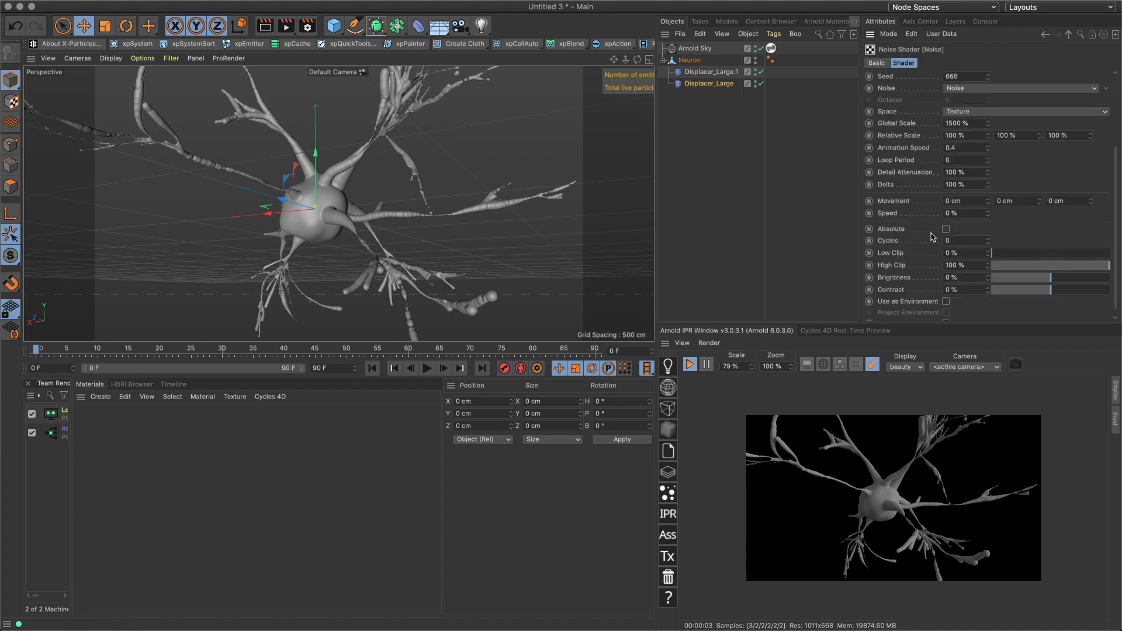
click(959, 252)
text(30)
key(Return)
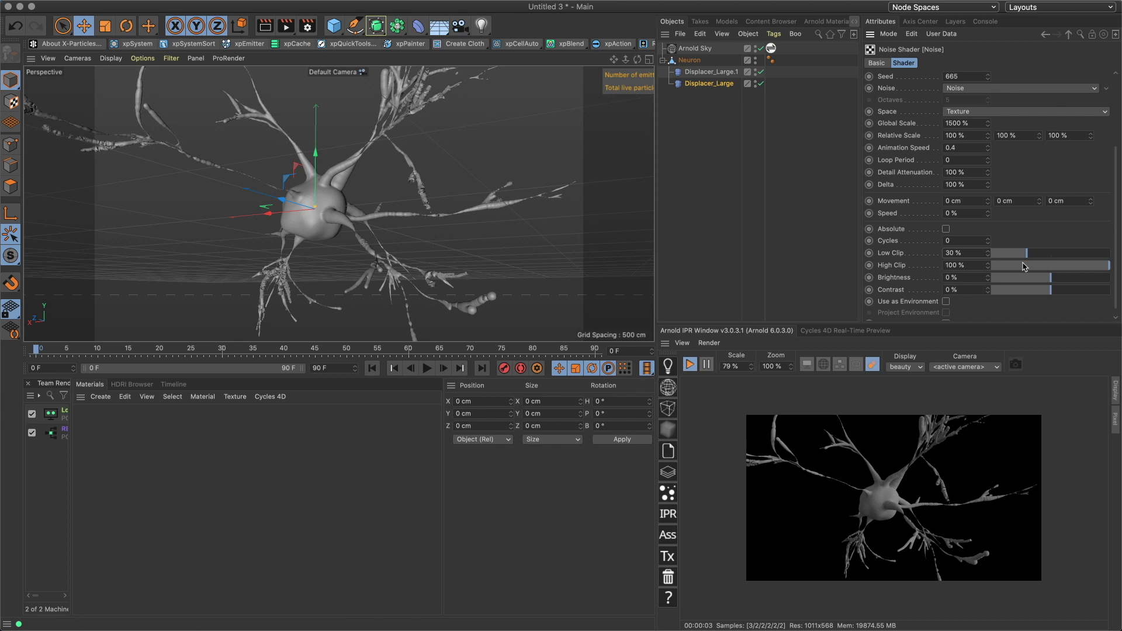
drag(1020, 253, 993, 252)
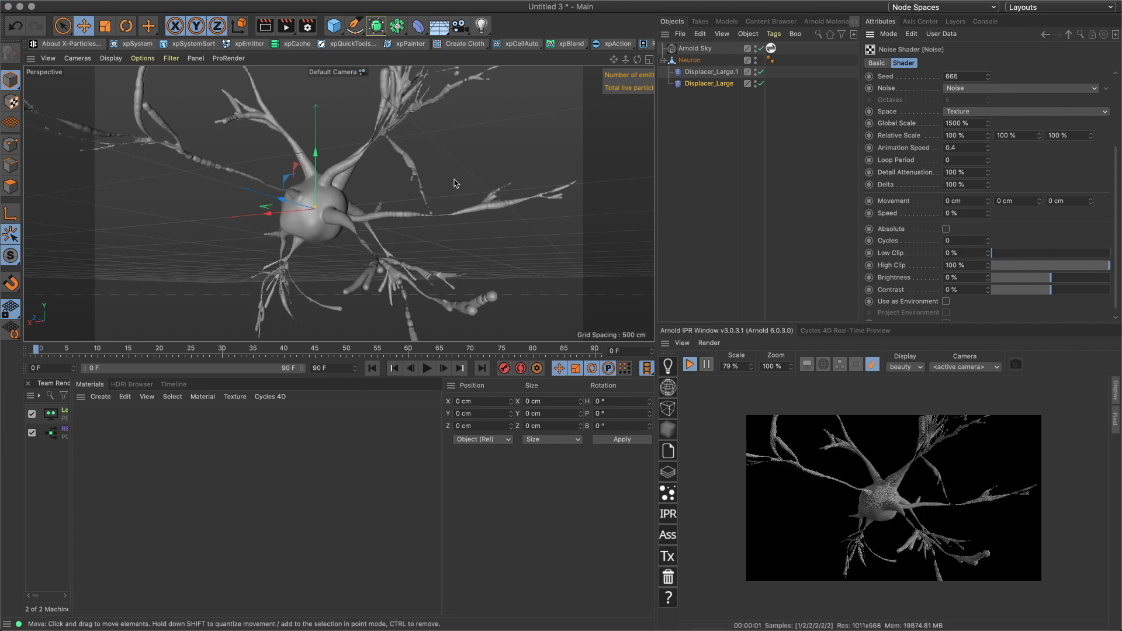
Set the Global Scale of the Displacer_Large.1 noise shader to 500%
click(712, 71)
click(931, 119)
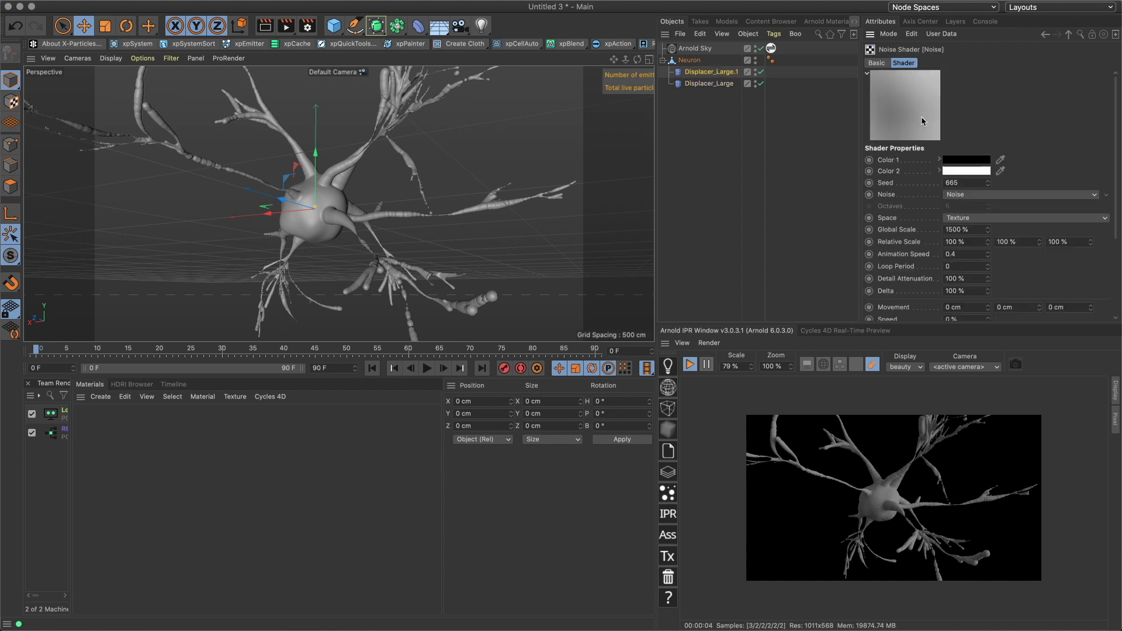
double_click(975, 226)
text(500)
key(Return)
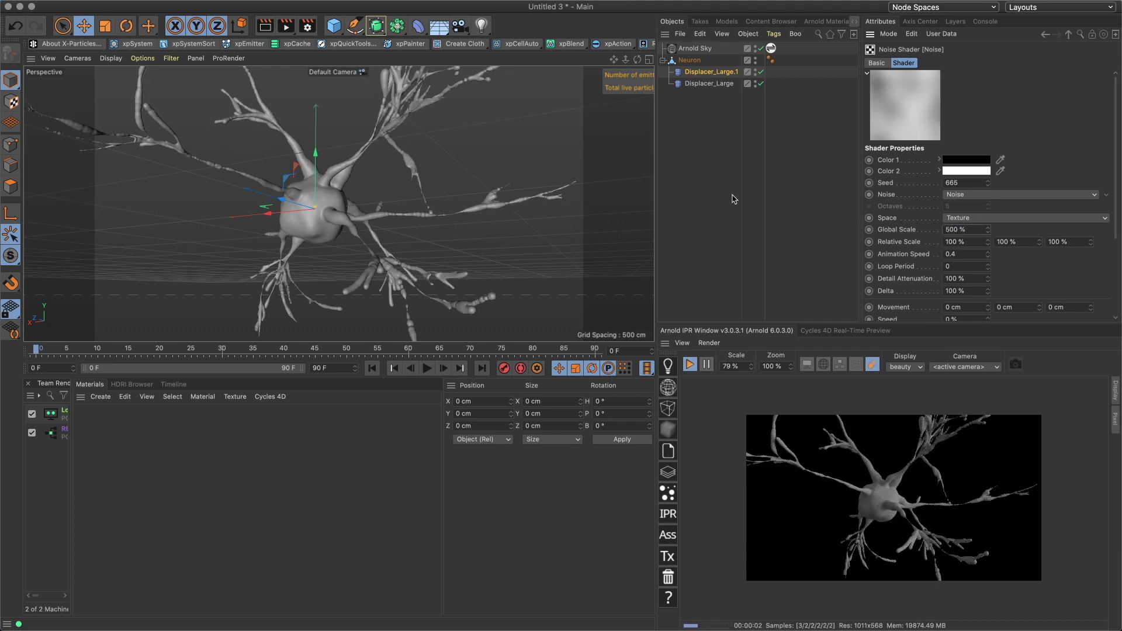
Try a Global Scale of 200% in the Displacer_Large.1 noise shader and return it to 500%
double_click(967, 230)
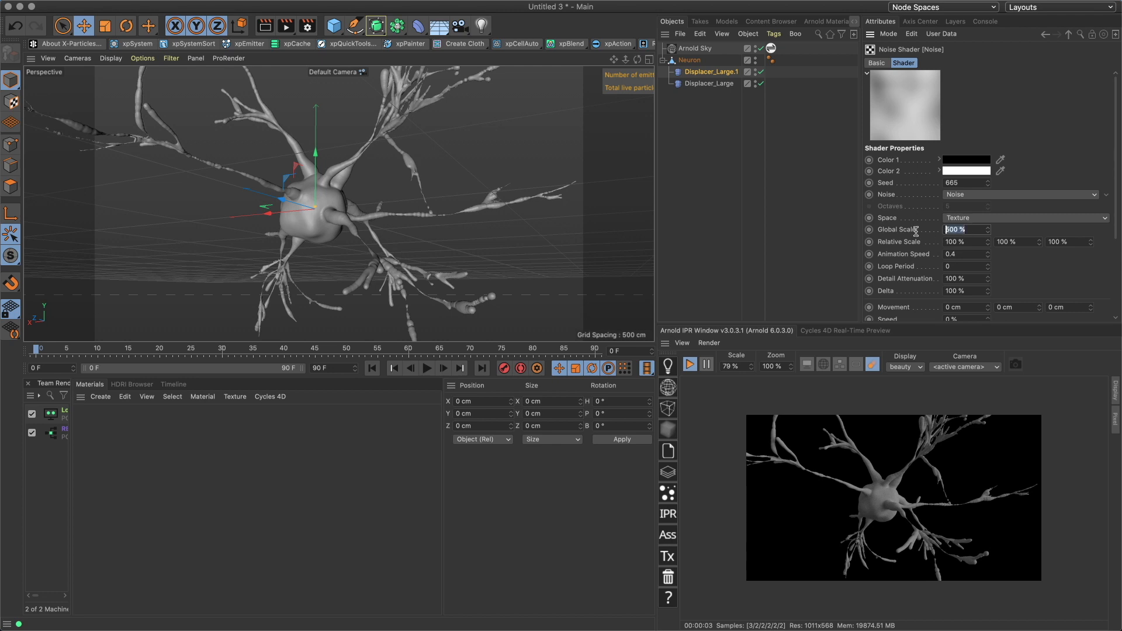
text(200)
key(Return)
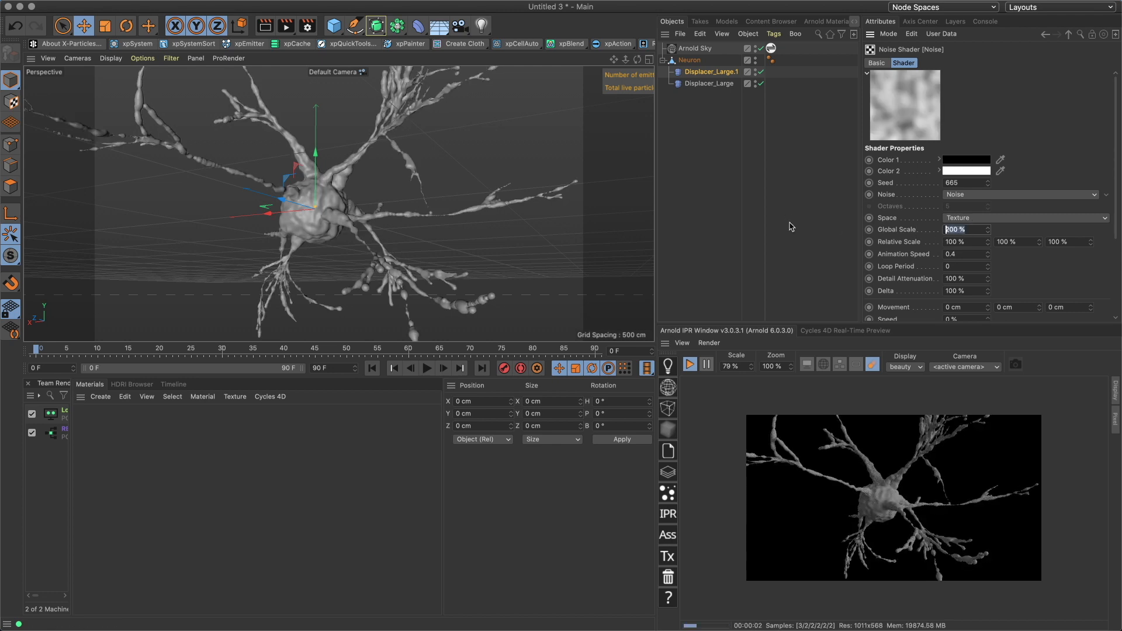
text(500)
key(Return)
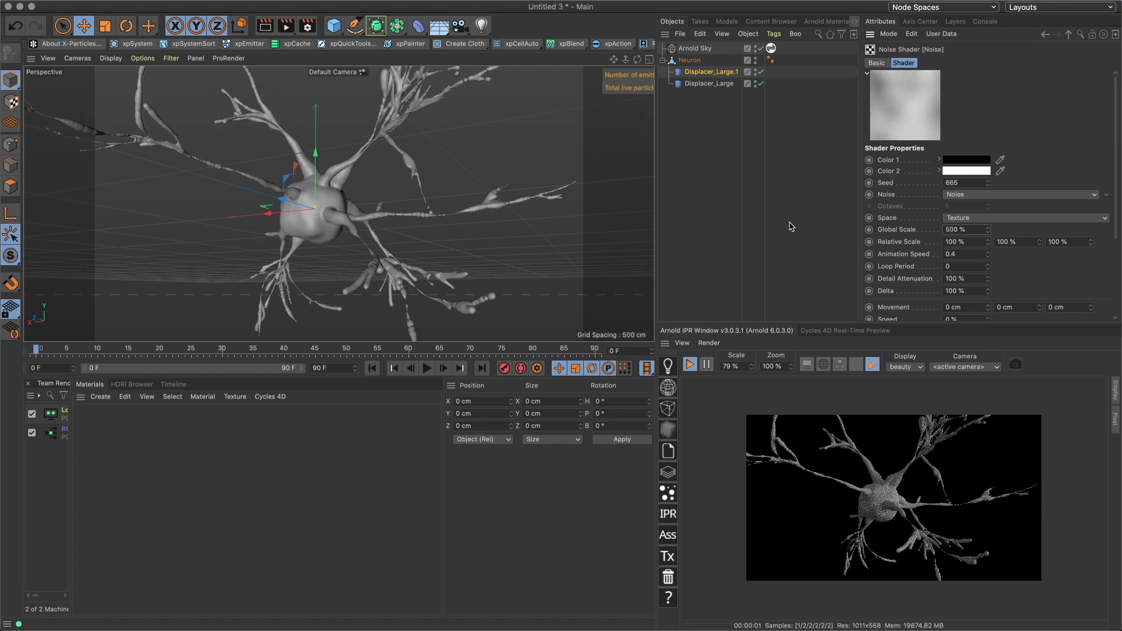
Change the noise type of the Displacer_Large shader to FBM
click(706, 85)
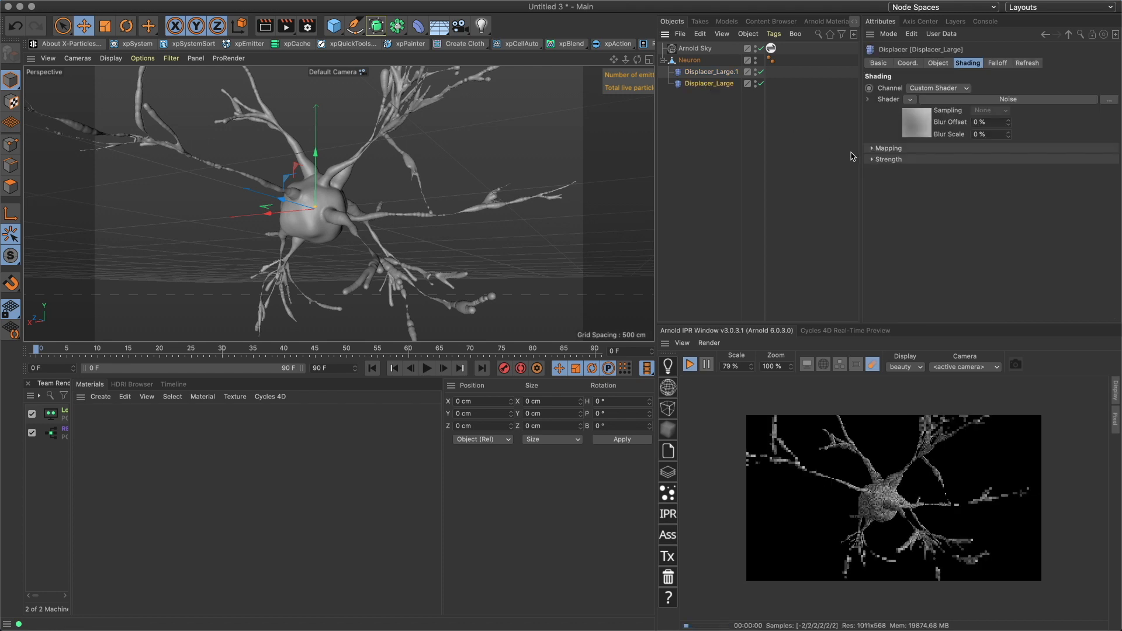
click(915, 136)
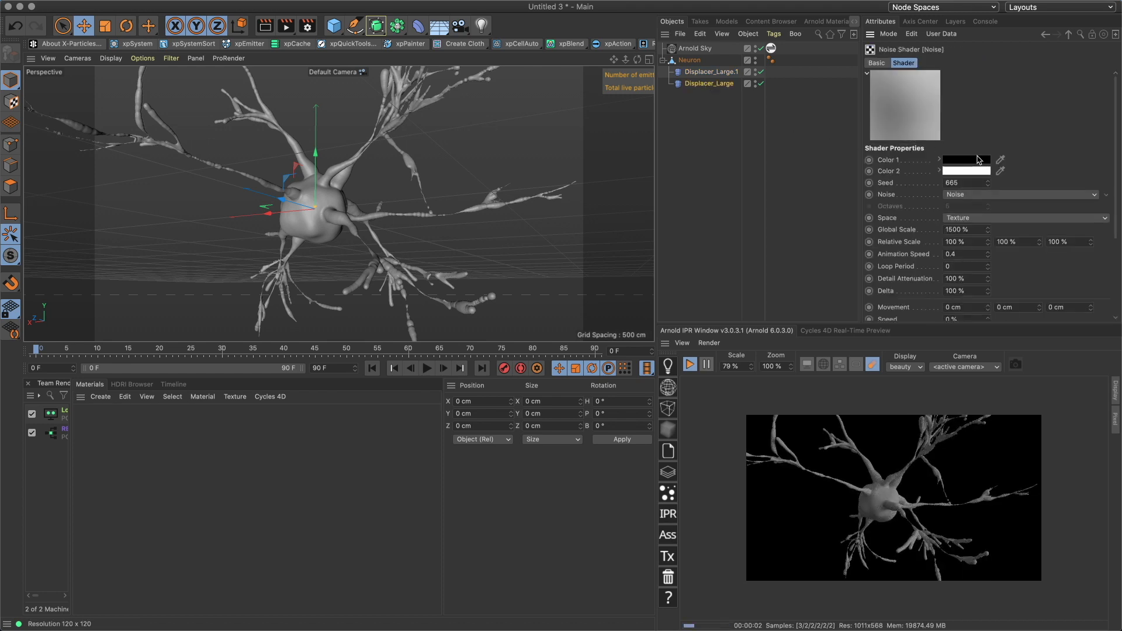
click(1094, 196)
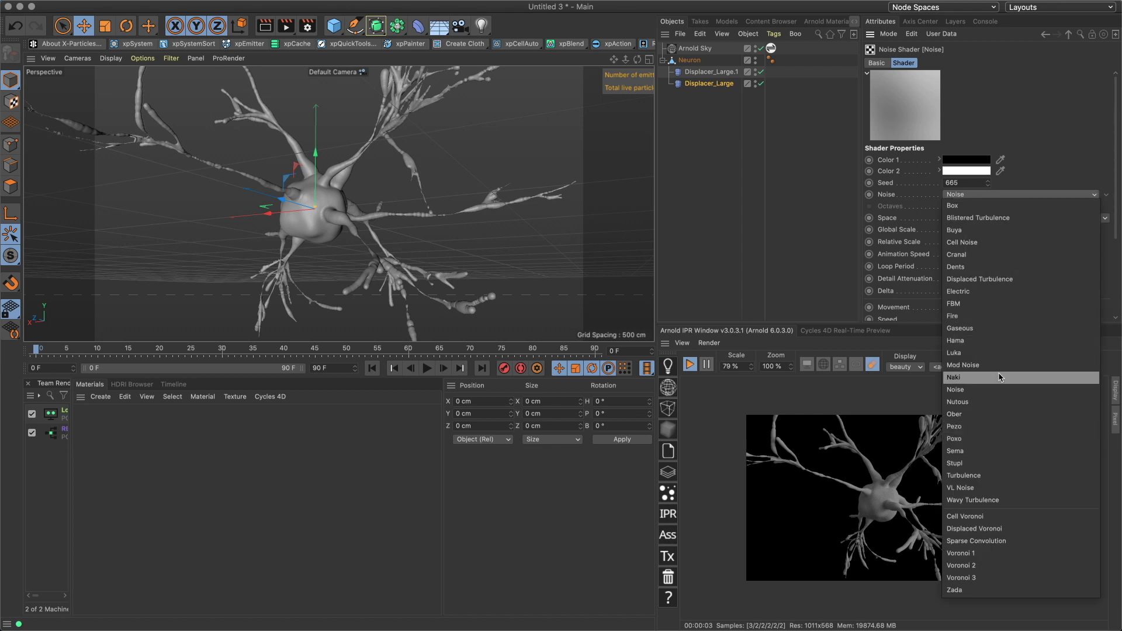
click(999, 304)
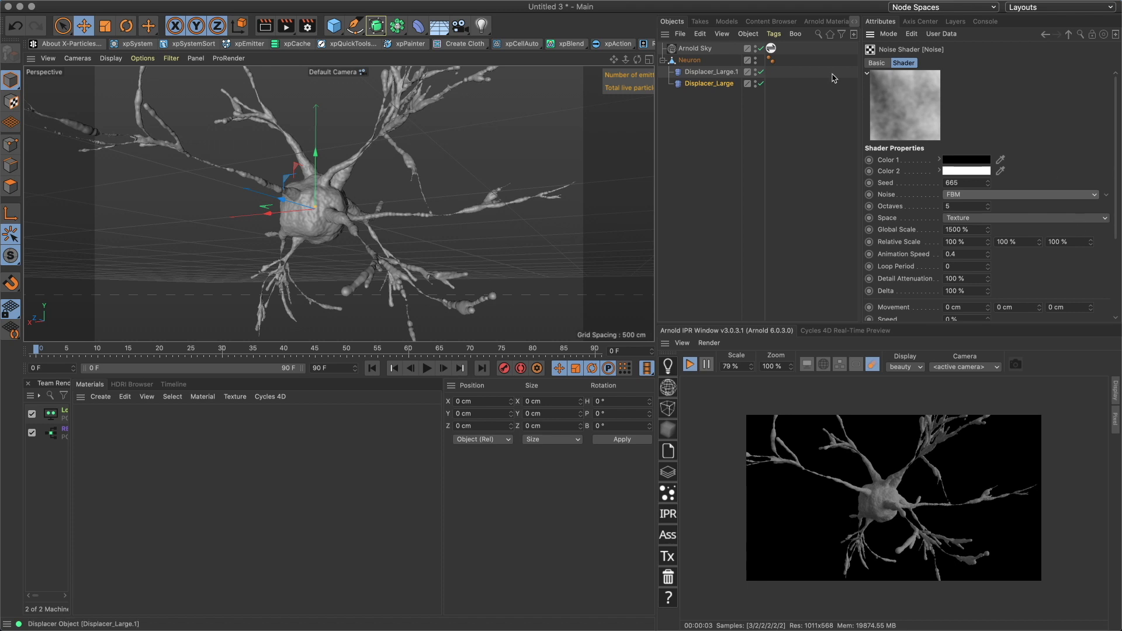
Set the Height of the Displacer_Large deformer to 3 cm
click(709, 83)
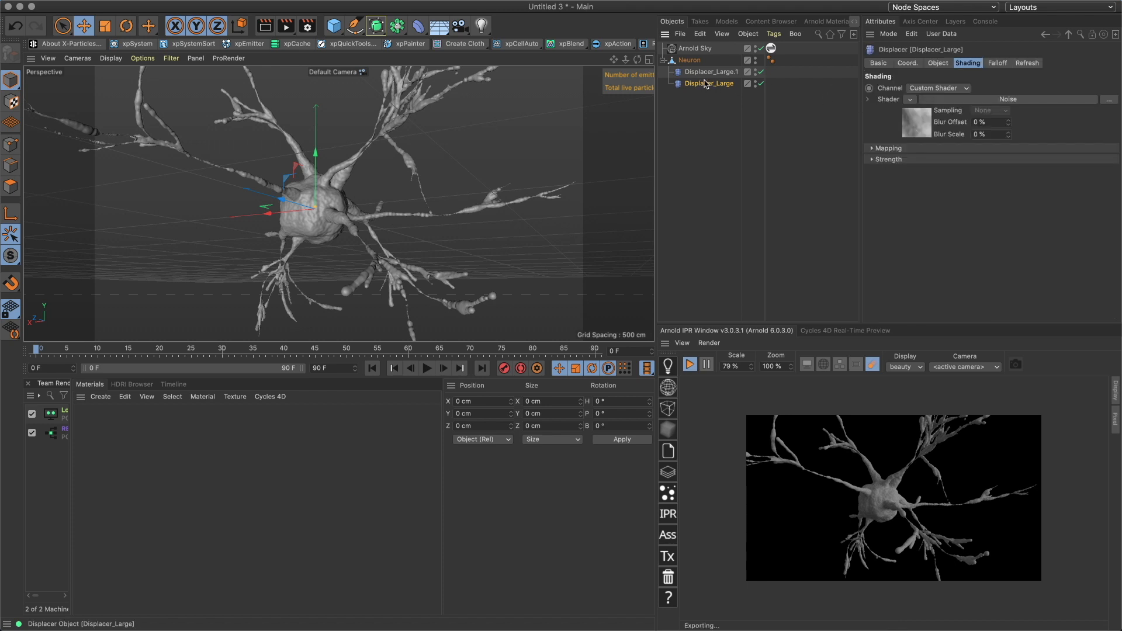
click(938, 62)
click(931, 116)
text(3)
key(Return)
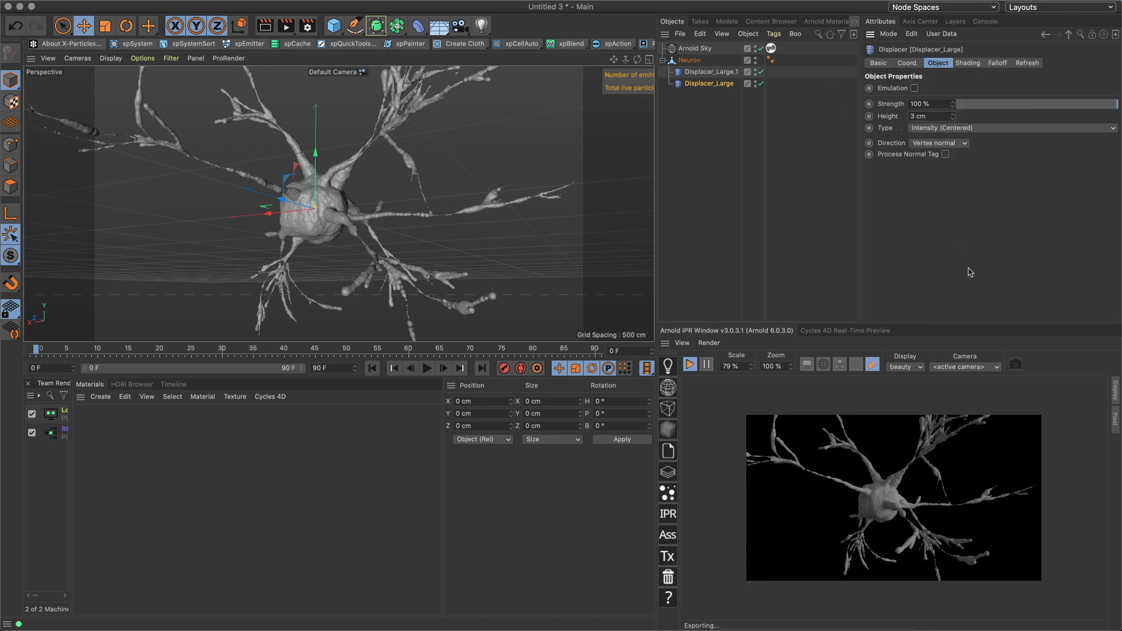
Set the Displacer_Large noise shader's Global Scale to 500% and its Seed to 737
click(968, 63)
click(918, 119)
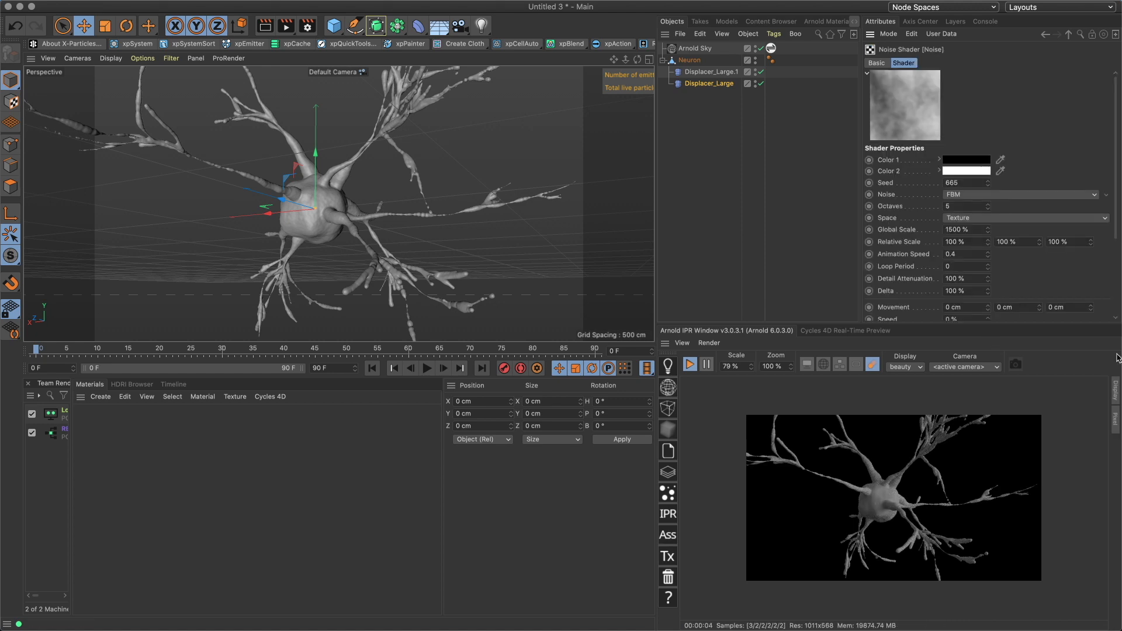
double_click(971, 233)
text(500)
key(Return)
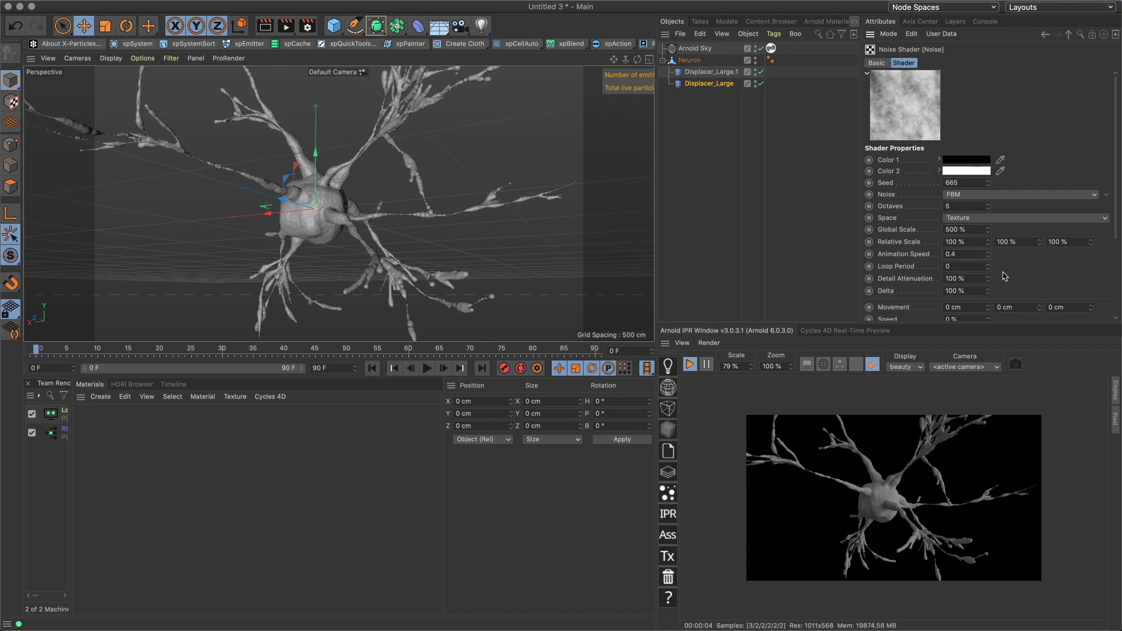
drag(989, 183, 989, 141)
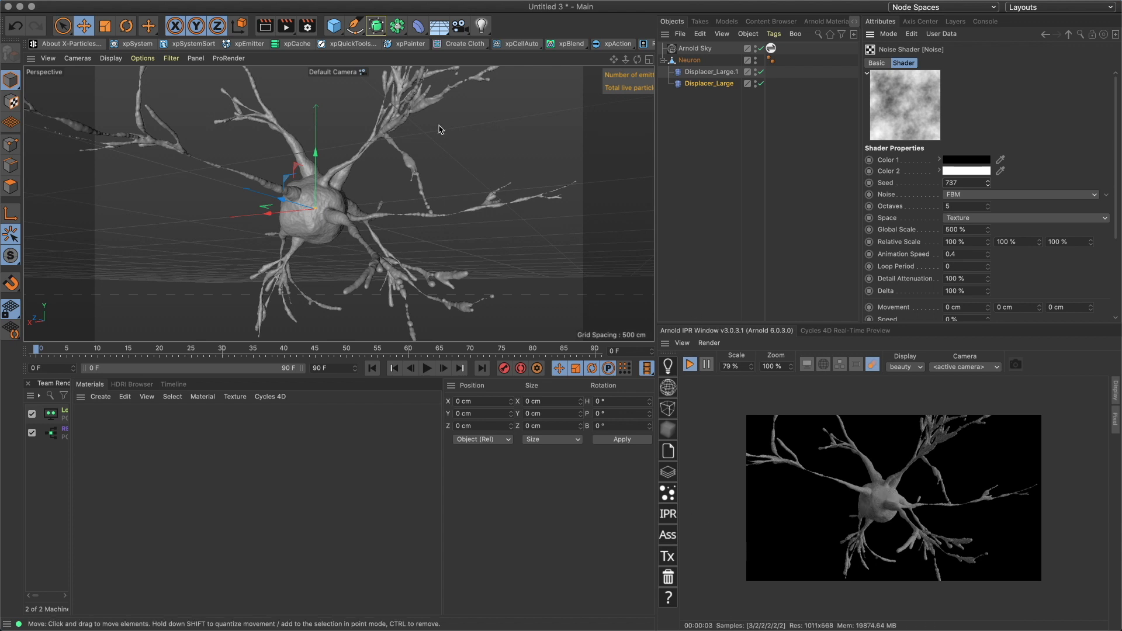
Pause the Arnold IPR render and play the animation to examine the moving displacement on the cell body and branches
click(693, 364)
click(427, 368)
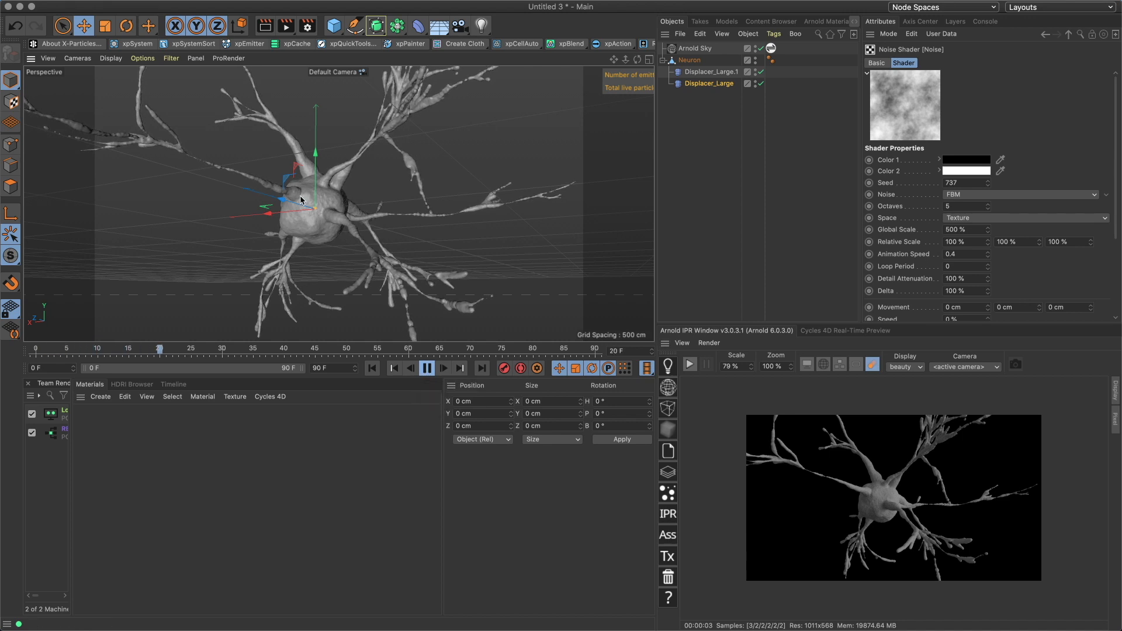
scroll(475, 209, up, 5)
scroll(475, 208, up, 3)
scroll(445, 221, down, 2)
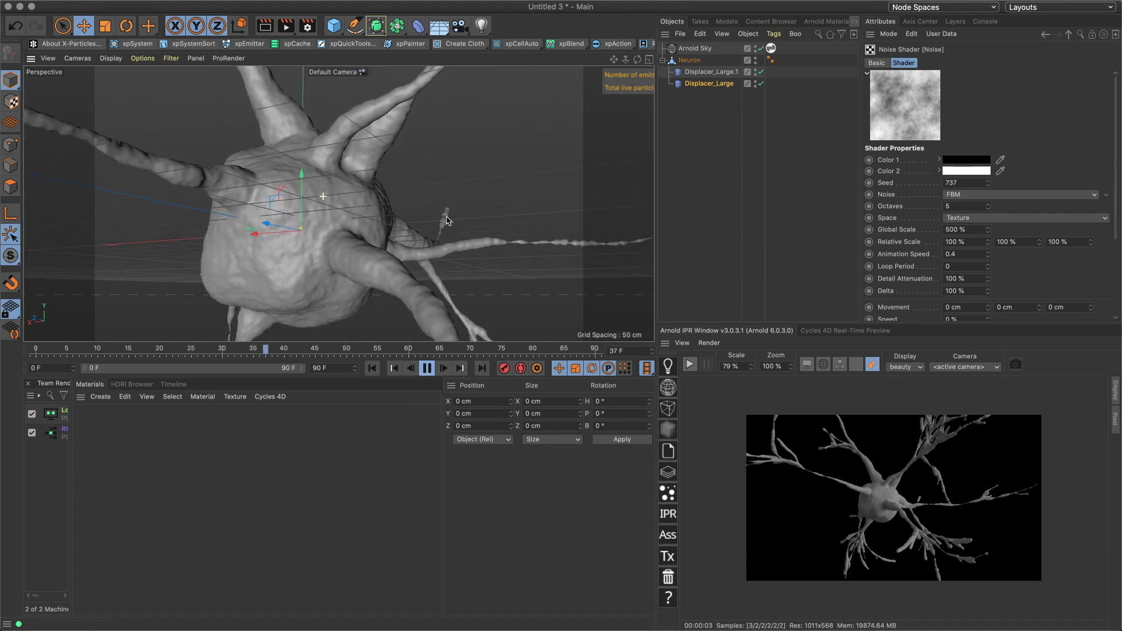
scroll(444, 221, down, 4)
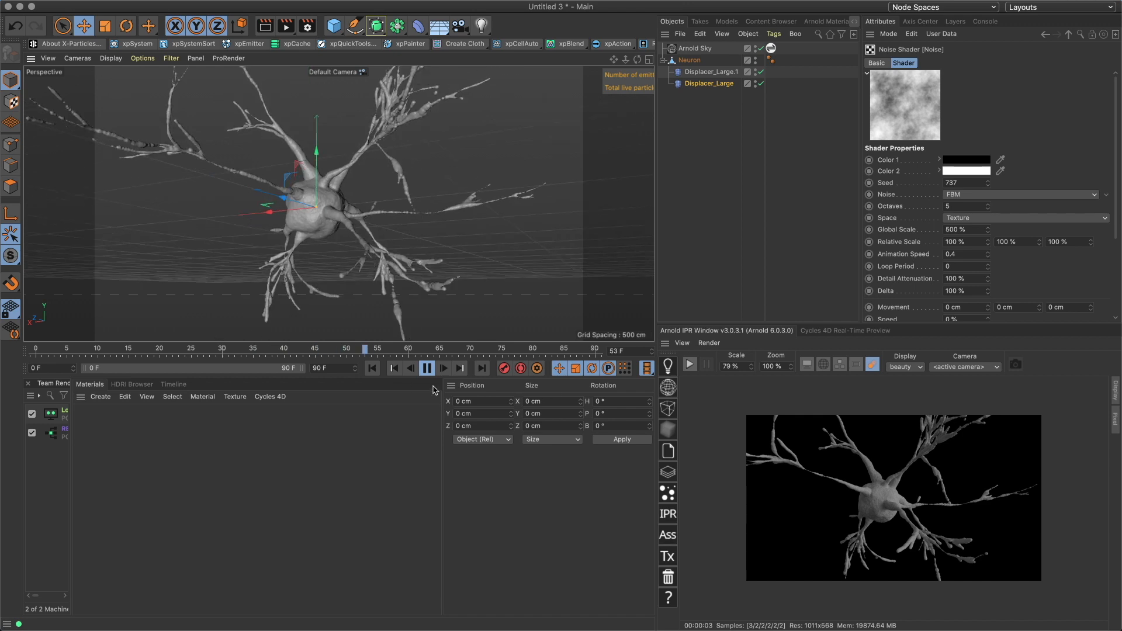
click(427, 367)
alt+drag(404, 270, 438, 295)
mouse_move(352, 212)
alt+mouse_down()
mouse_move(259, 210)
mouse_move(330, 215)
alt+mouse_up()
scroll(330, 215, up, 5)
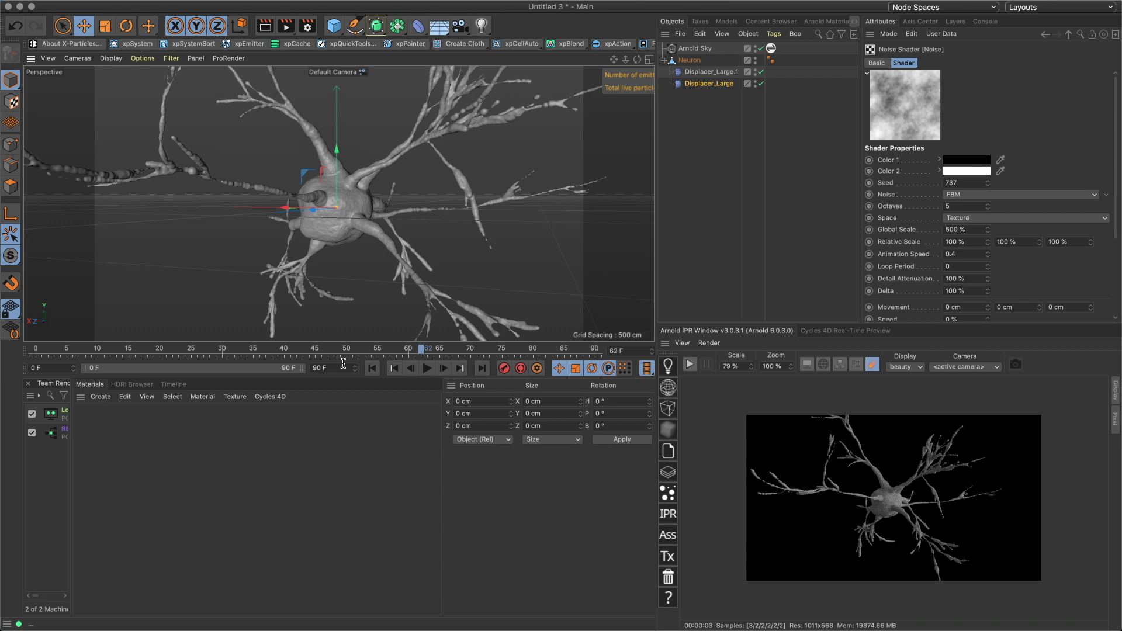
Paste the Neuron material into the scene and apply it to the neuron mesh
click(324, 446)
key(super+v)
drag(95, 433, 332, 211)
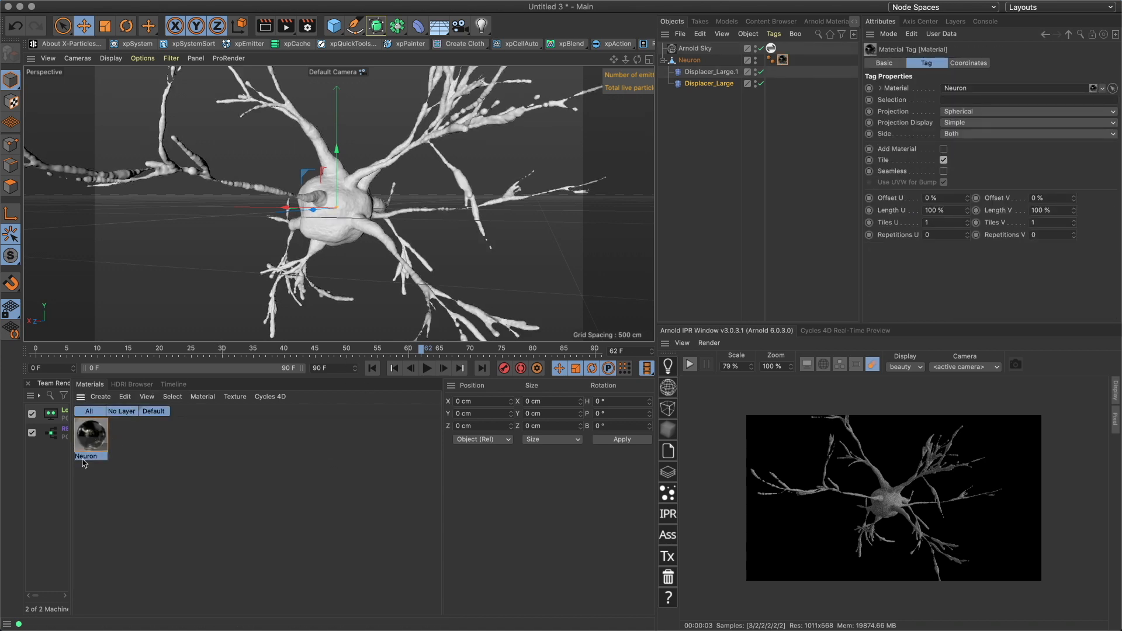
Open the Neuron material's Arnold shader network and move the standard_surface node higher in the graph
click(89, 440)
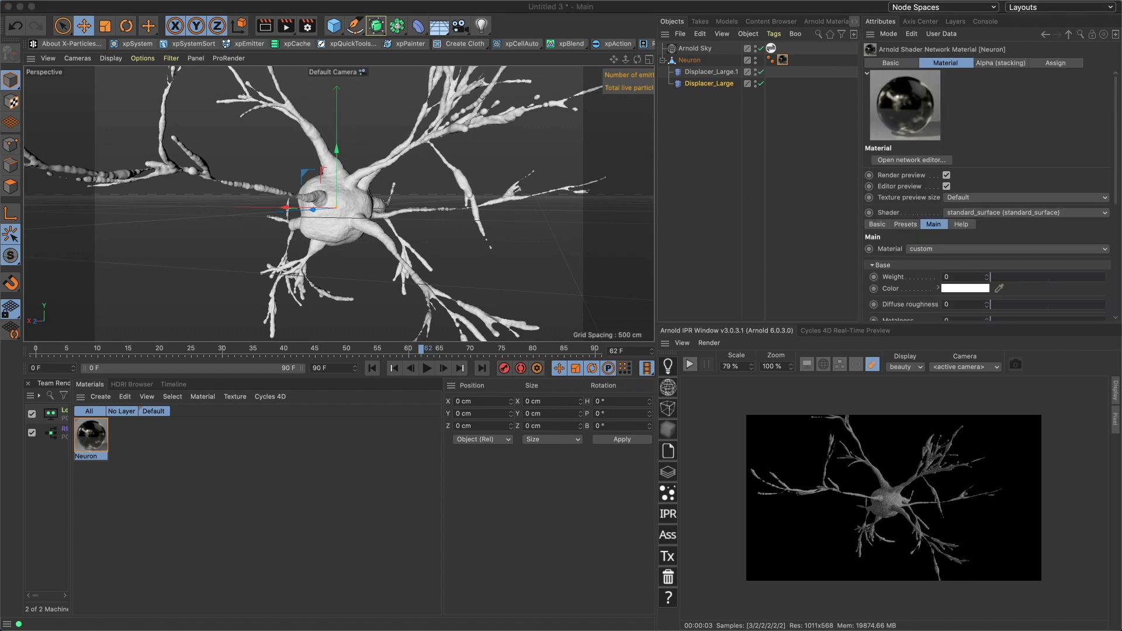
double_click(91, 436)
click(407, 153)
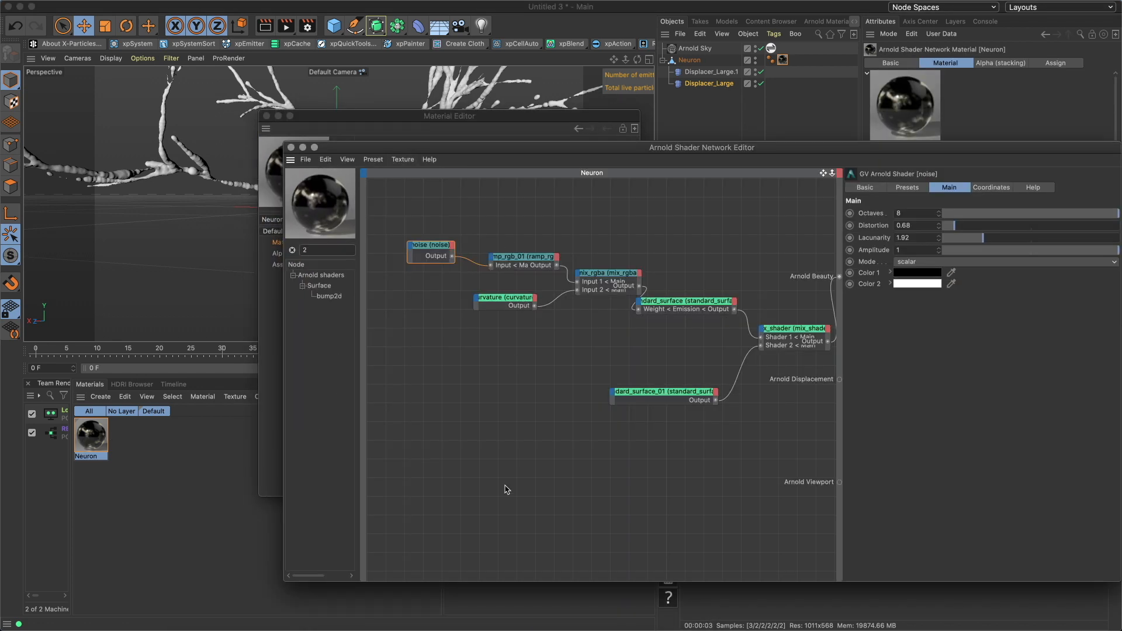
click(449, 255)
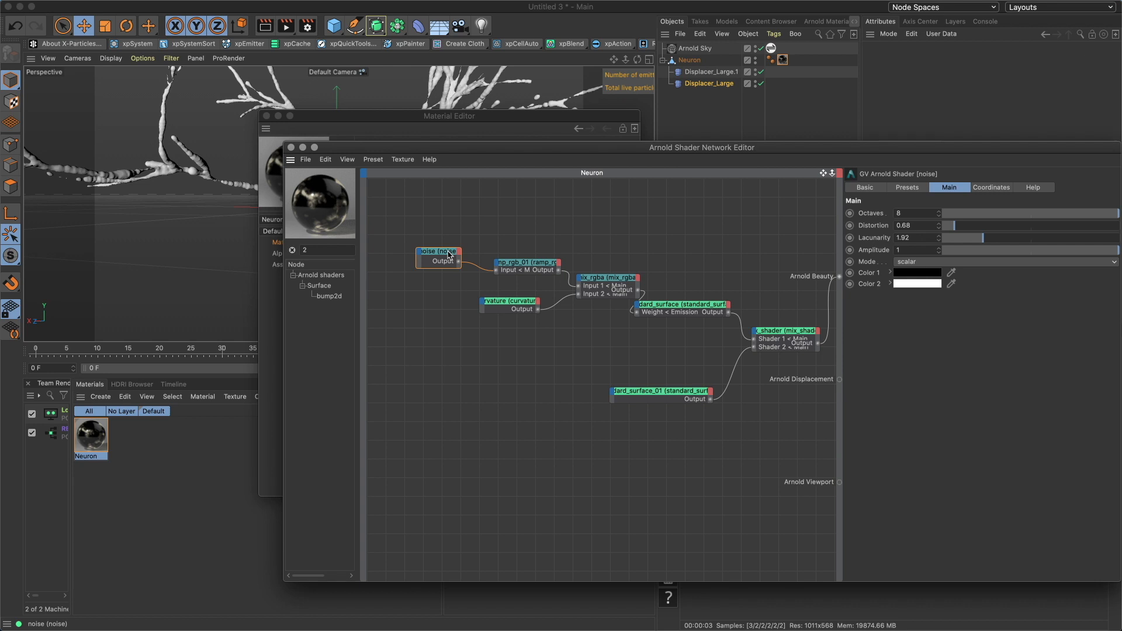
drag(720, 312, 748, 262)
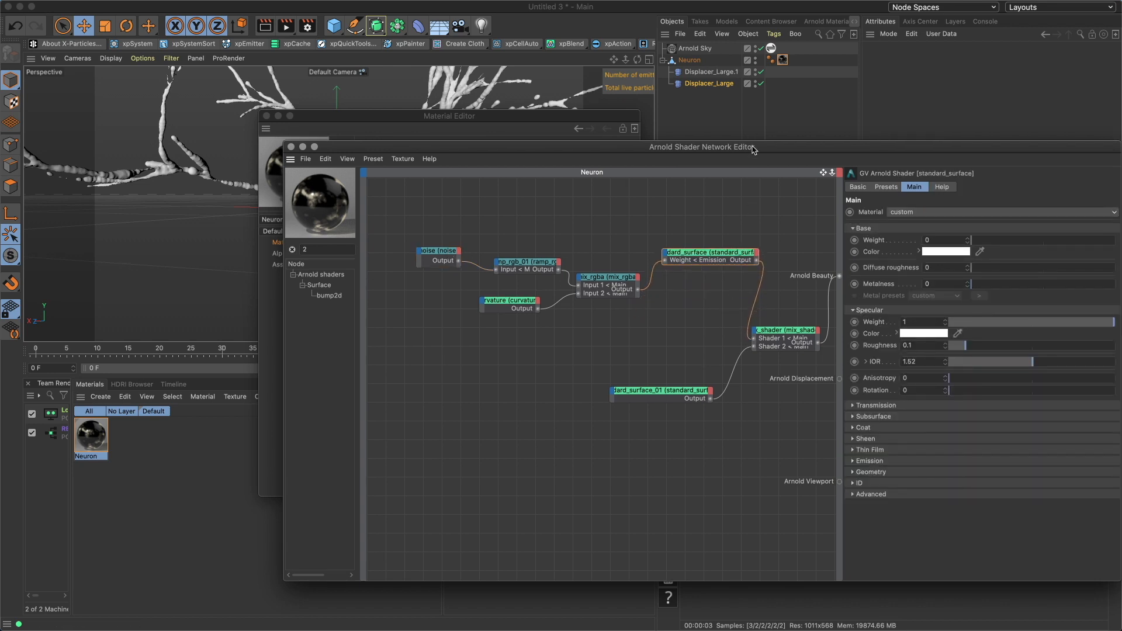
drag(754, 150, 707, 97)
Examine the noise node's Main and Coordinates settings, including its Time parameter
click(404, 195)
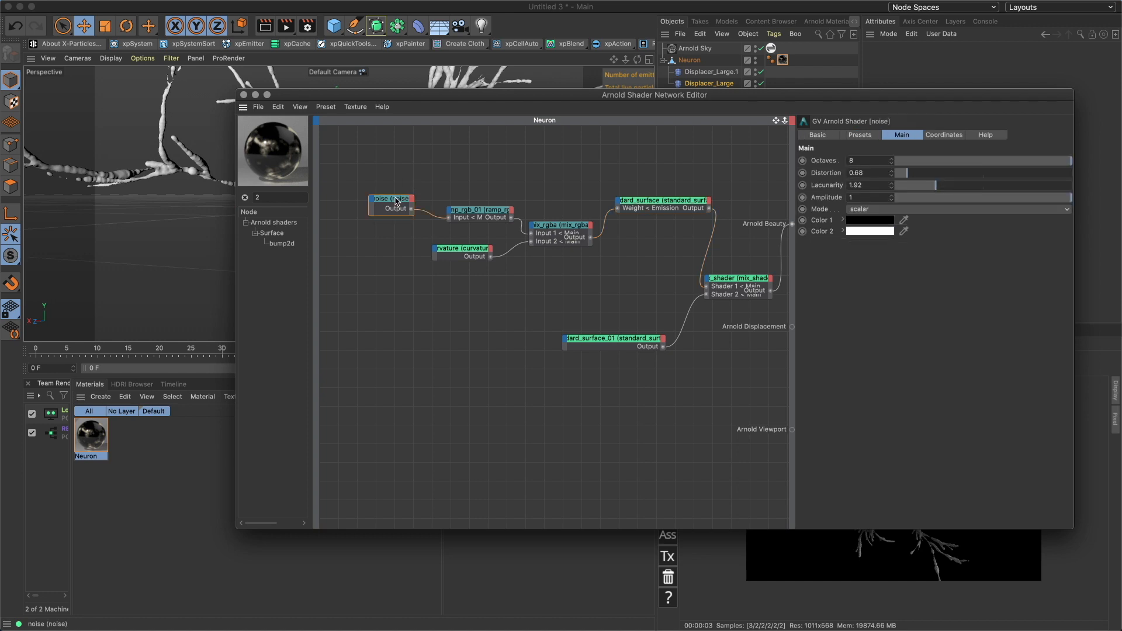
drag(397, 200, 383, 192)
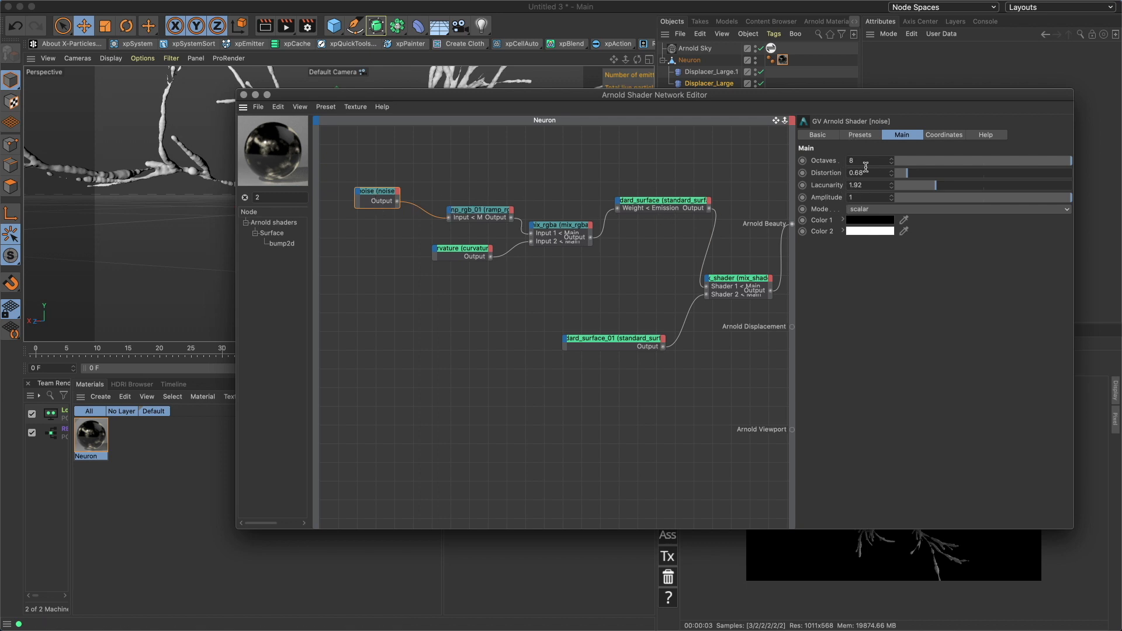
click(939, 136)
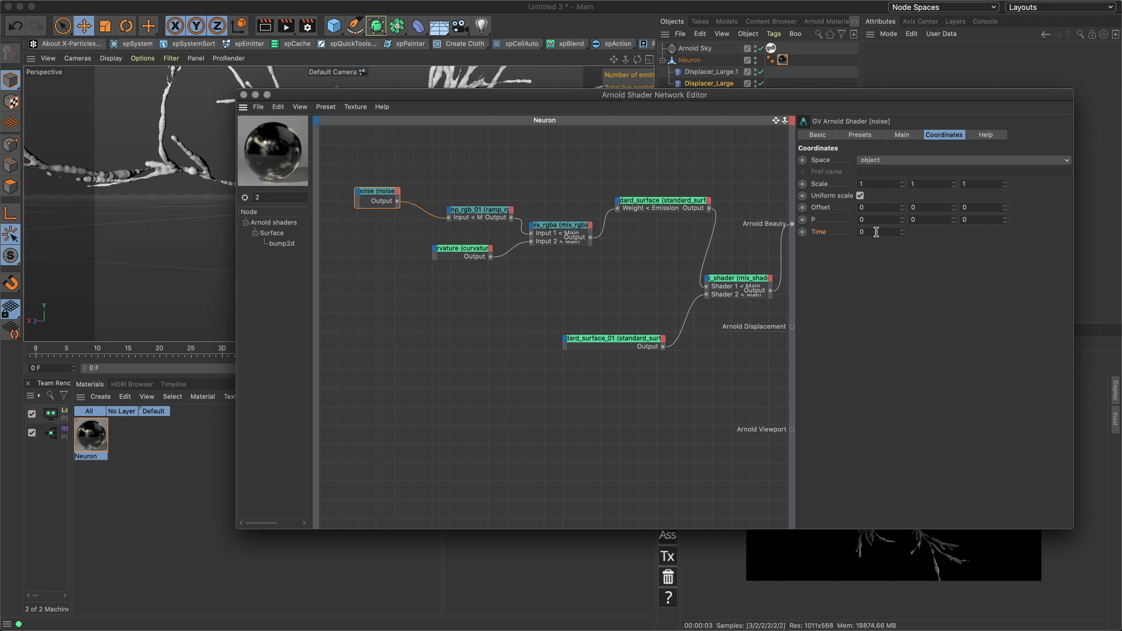
drag(897, 102, 763, 39)
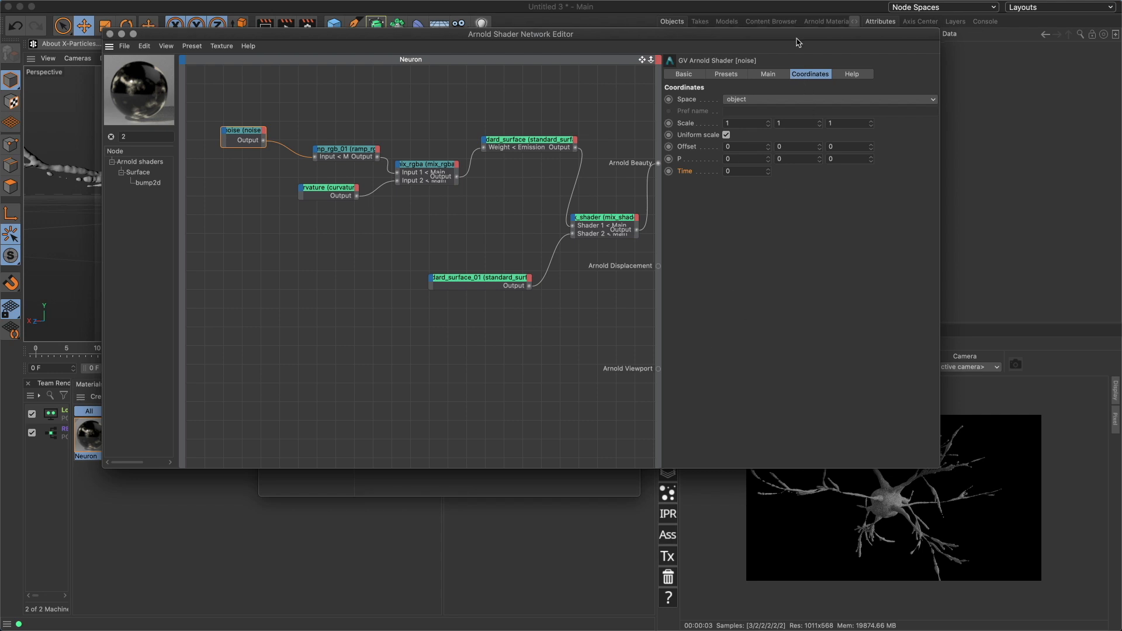
drag(798, 35, 732, 127)
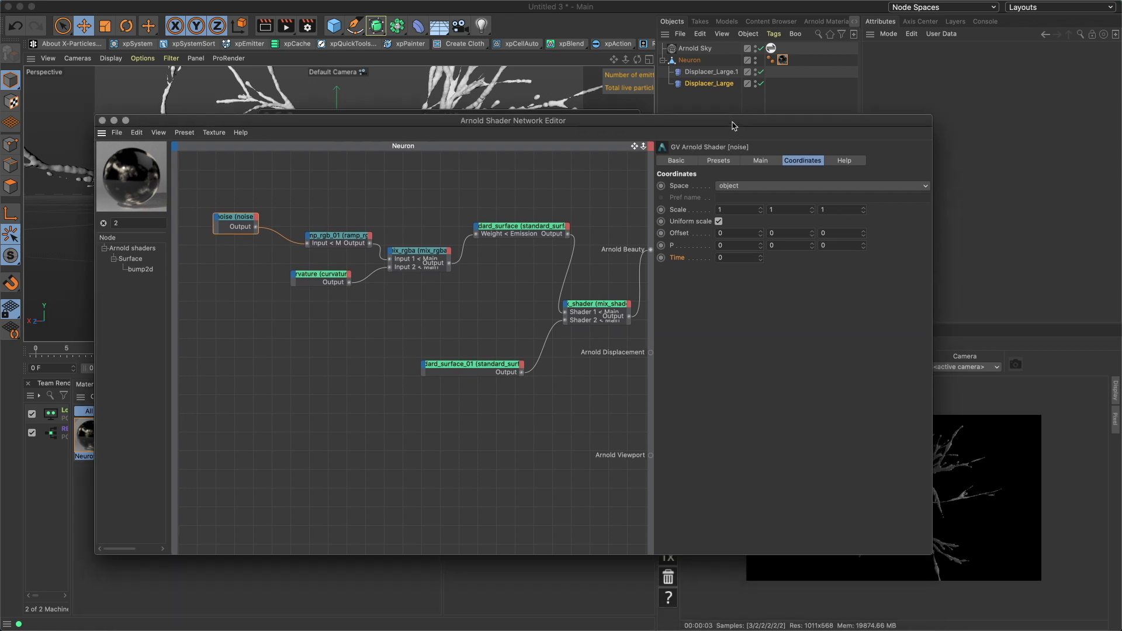
Move the noise node farther from the ramp_rgb_01 node, then raise ramp_rgb_01 above it and review its ramp settings
drag(237, 229, 221, 231)
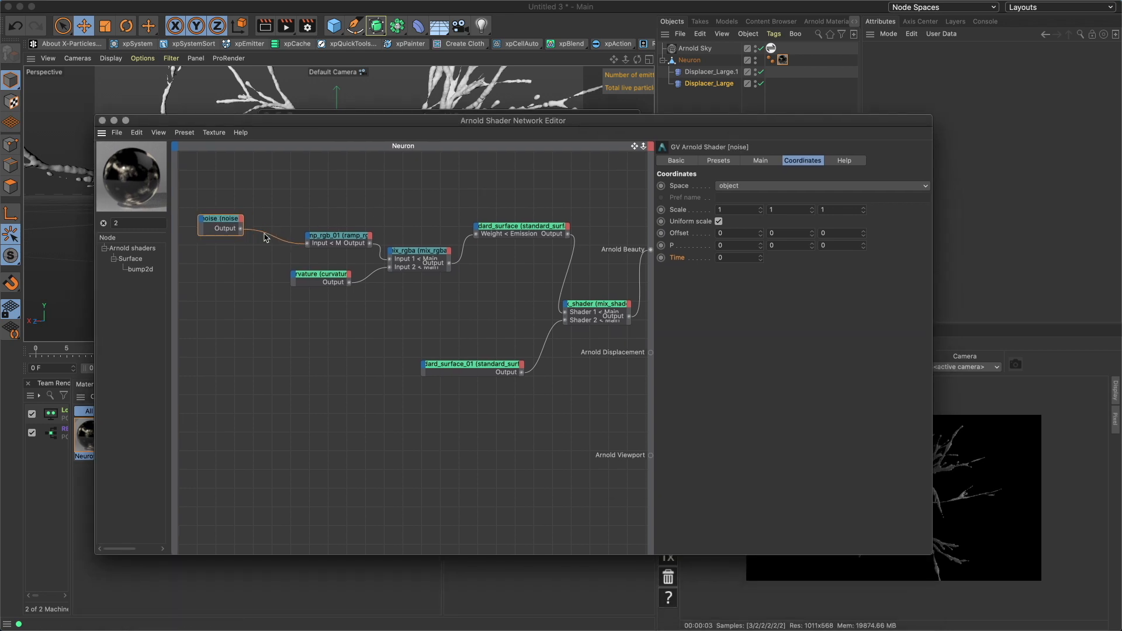
click(329, 241)
drag(329, 241, 318, 224)
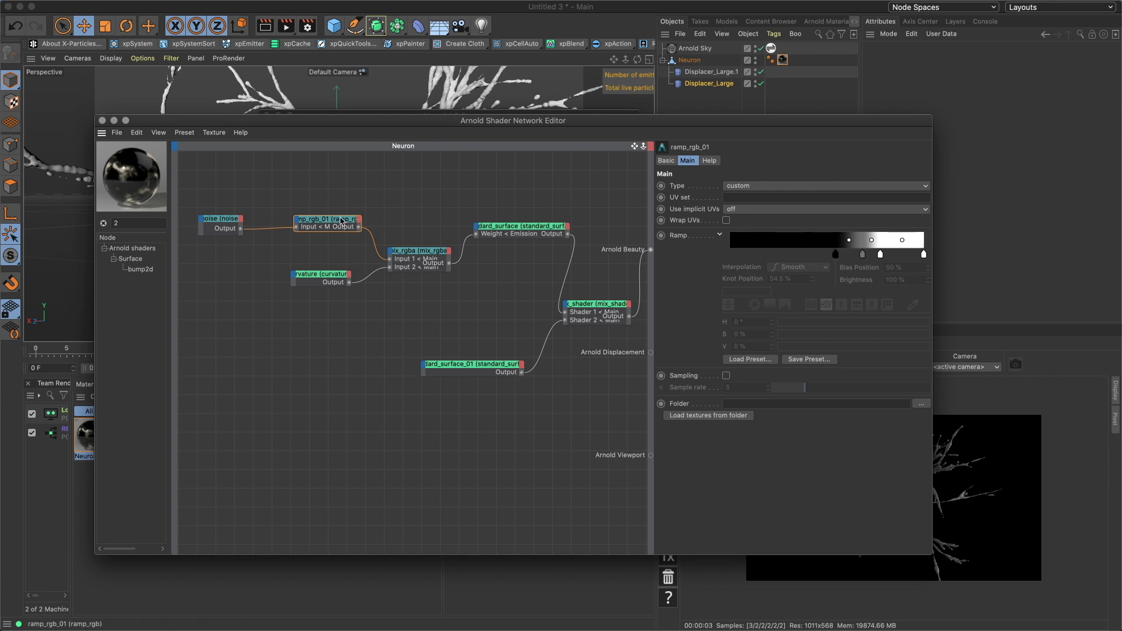
drag(340, 220, 316, 208)
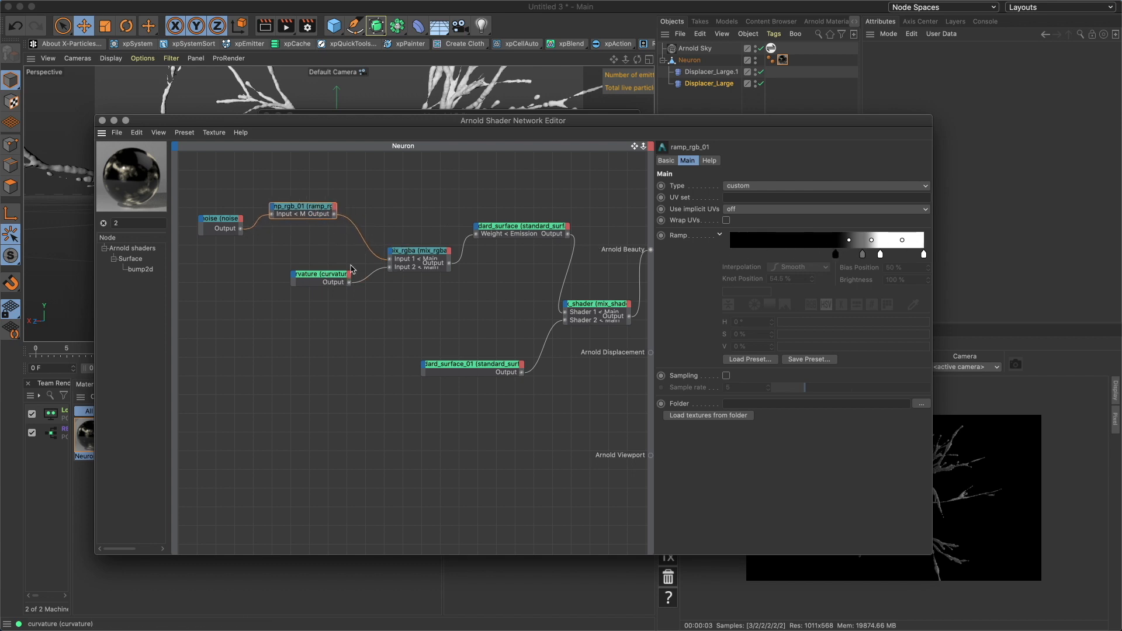
Raise the mix_rgba node and lower the curvature node in the graph while reviewing both nodes' settings
click(417, 258)
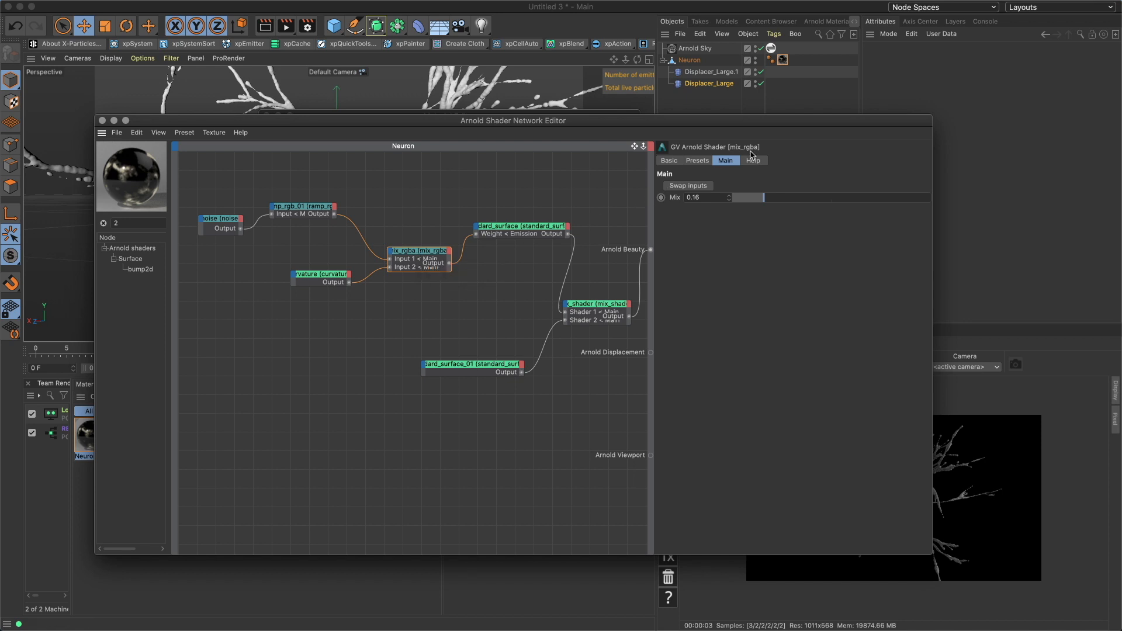
mouse_move(421, 254)
mouse_down()
mouse_move(408, 232)
mouse_move(408, 242)
mouse_up()
click(331, 276)
drag(331, 276, 305, 298)
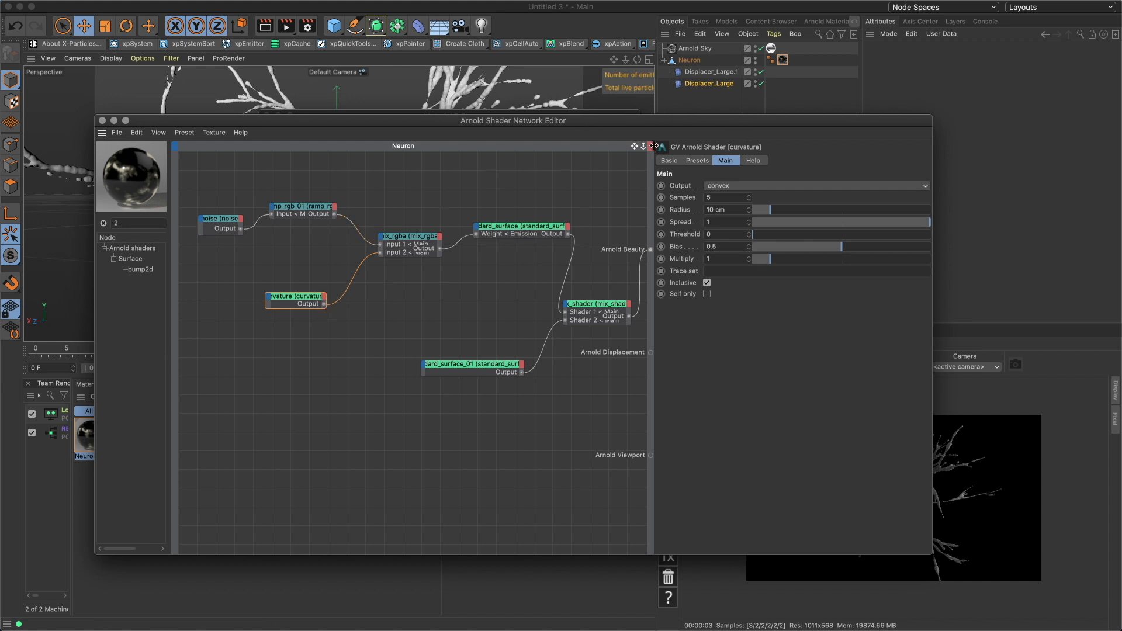
drag(727, 132, 692, 111)
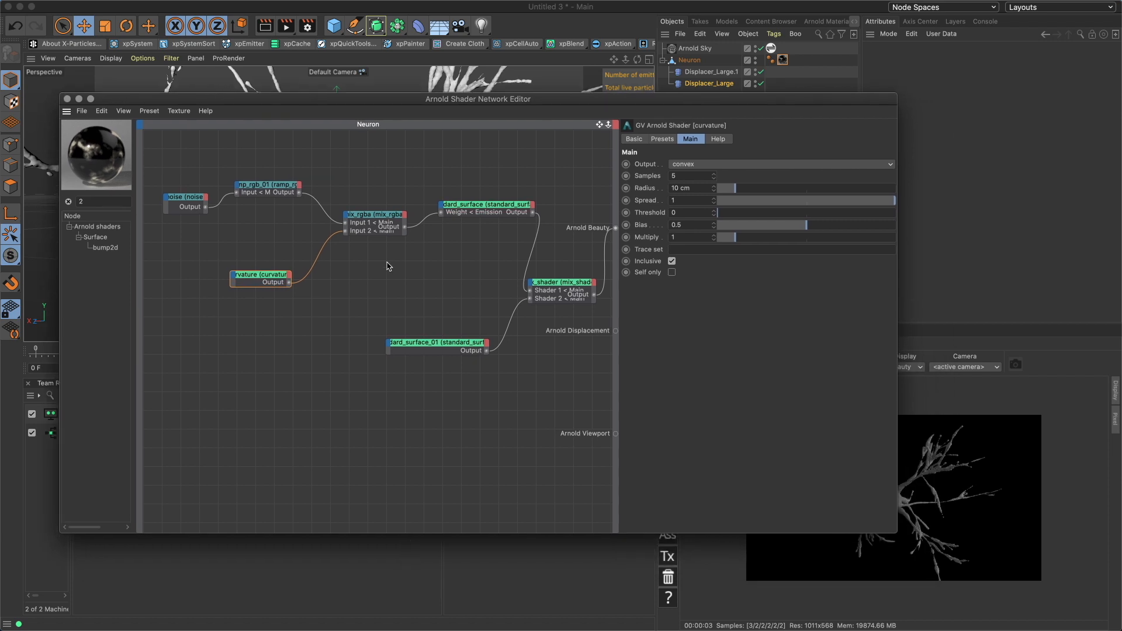
Try adding a second curvature node to the Neuron network and delete it again
drag(97, 203, 2, 190)
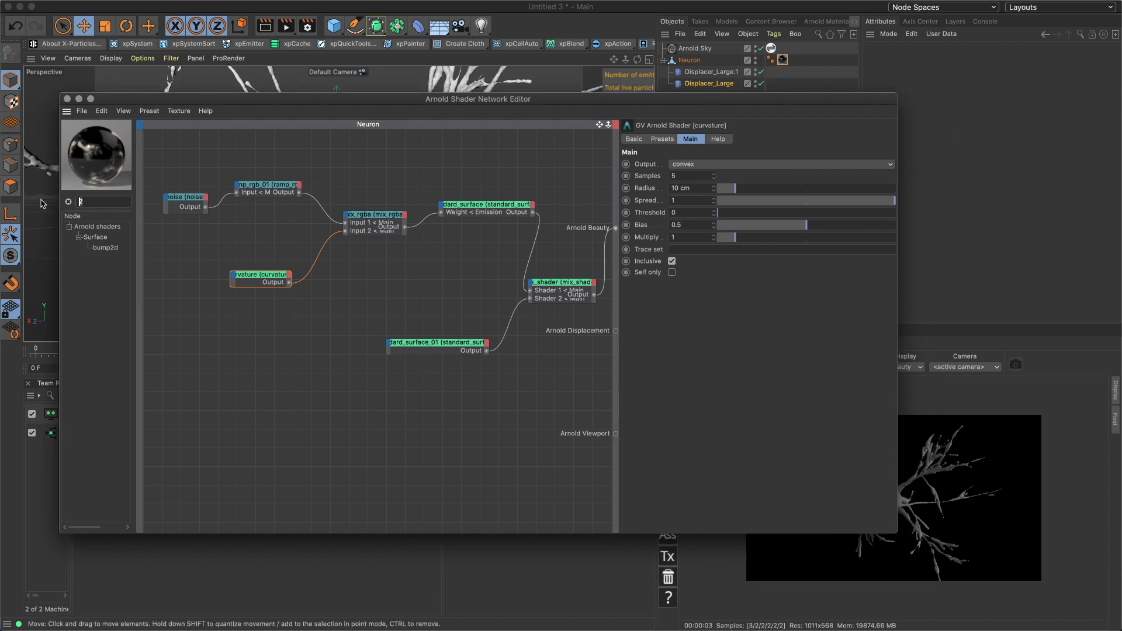
text(curv)
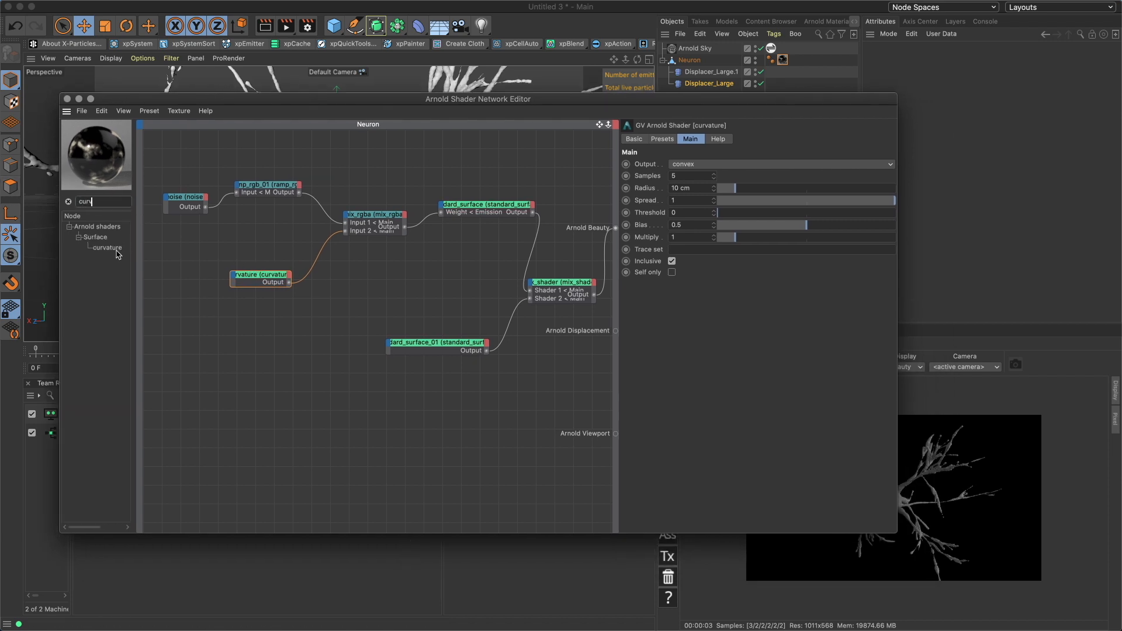
drag(115, 256, 256, 339)
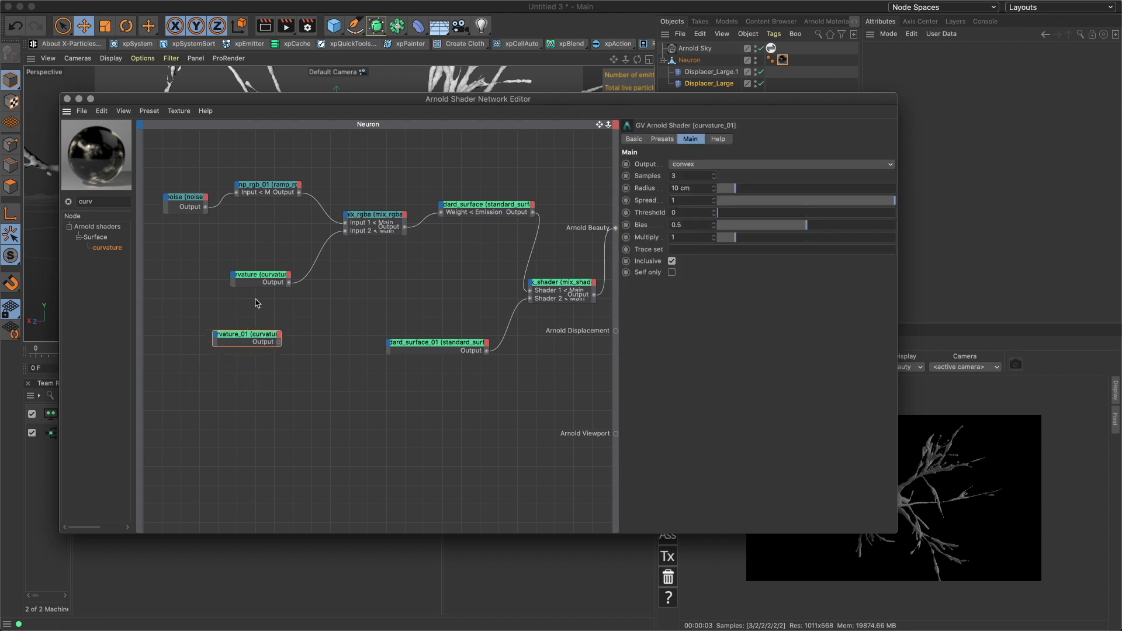
click(261, 282)
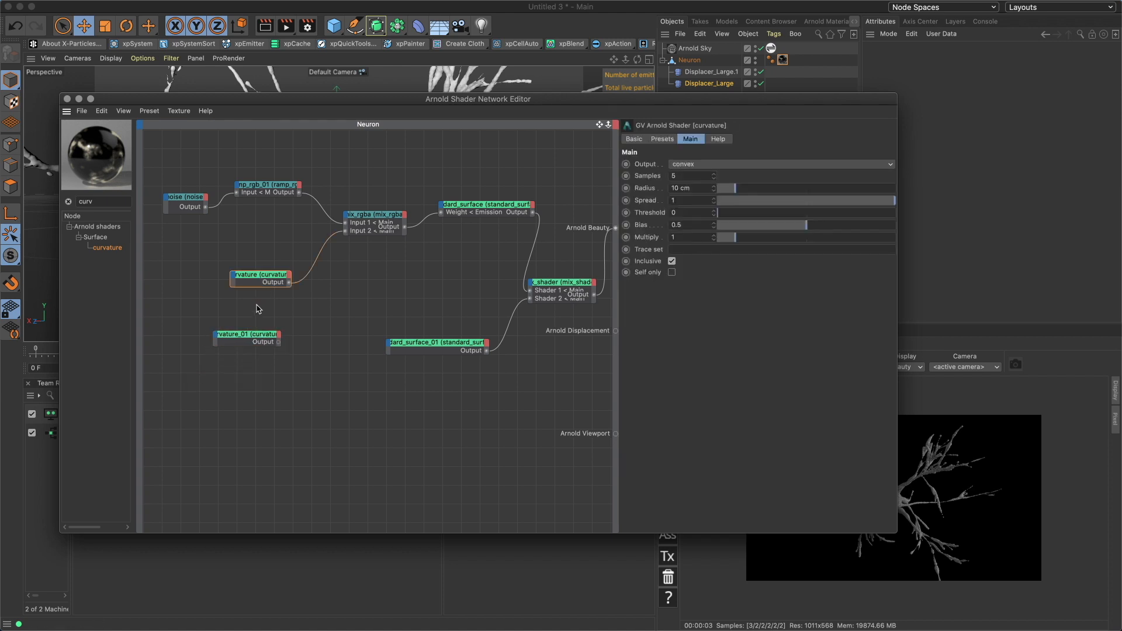
click(257, 336)
key(Delete)
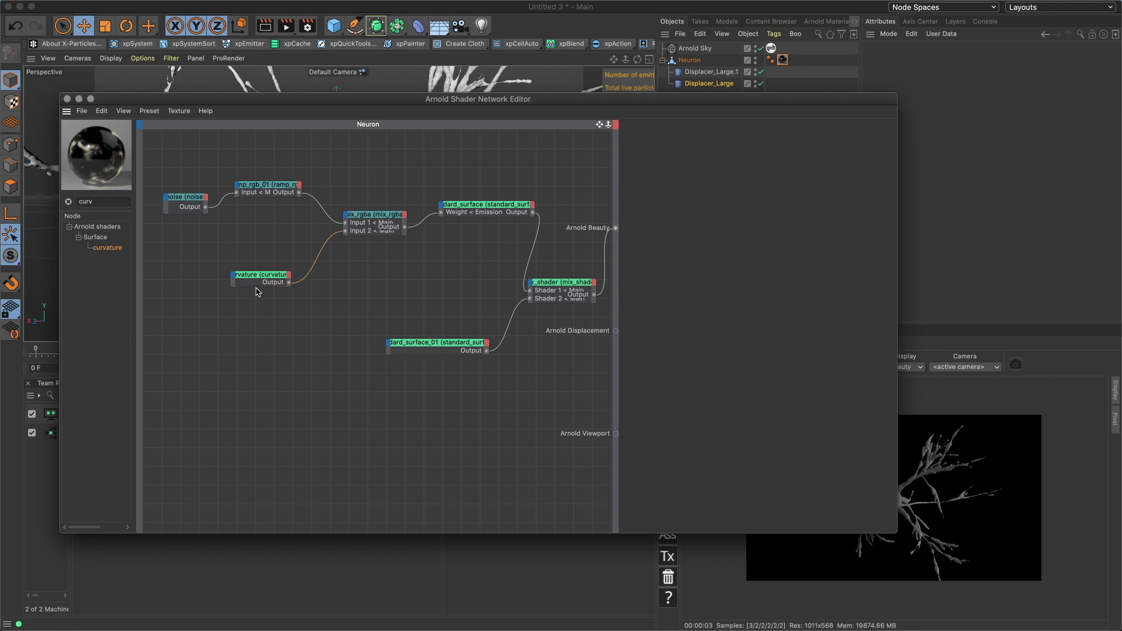
Reposition the mix_rgba node slightly lower in the graph, between the ramp_rgb_01 and curvature nodes
click(258, 282)
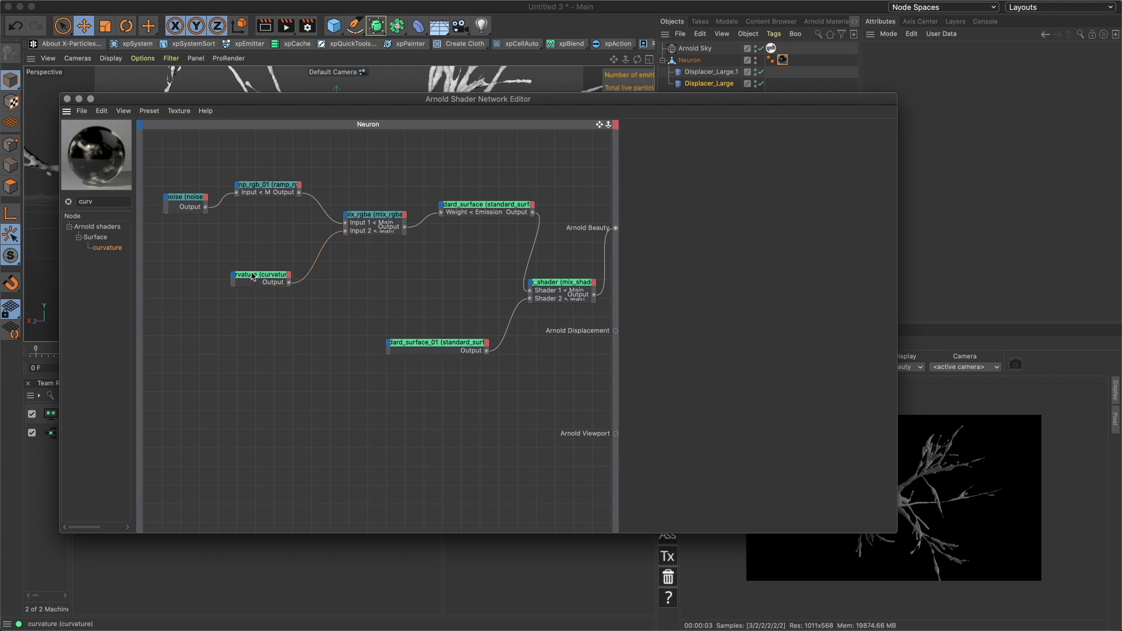
click(389, 217)
drag(387, 222, 385, 227)
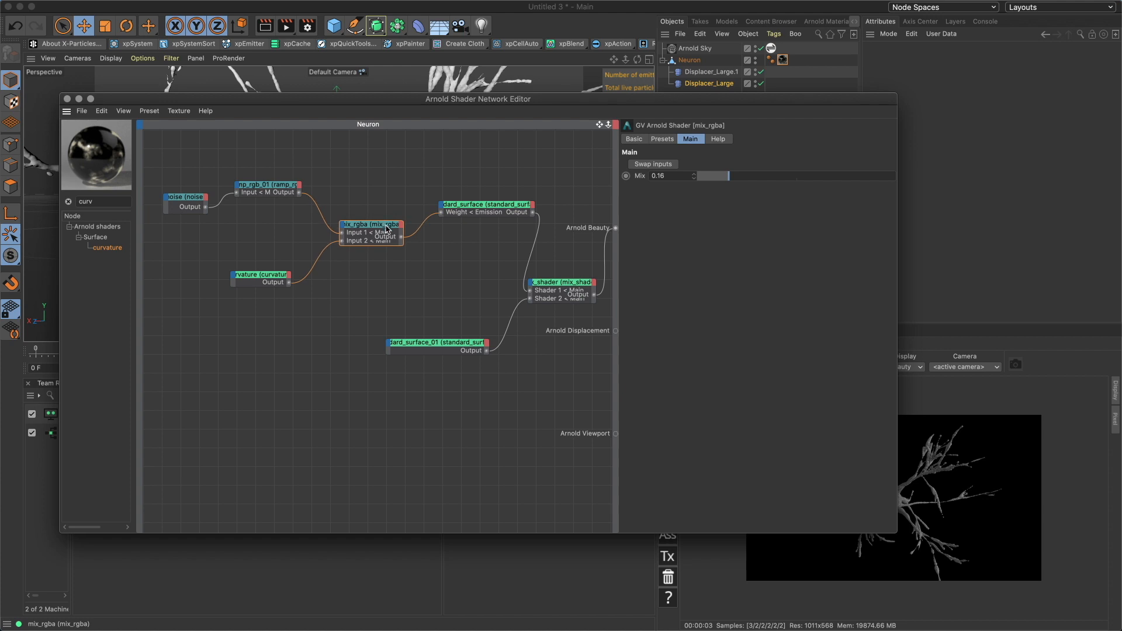
Examine the Transmission, Coat, Sheen and Thin Film settings of the emission-driven standard_surface node, and open the mix_shader node's settings
drag(460, 211, 454, 201)
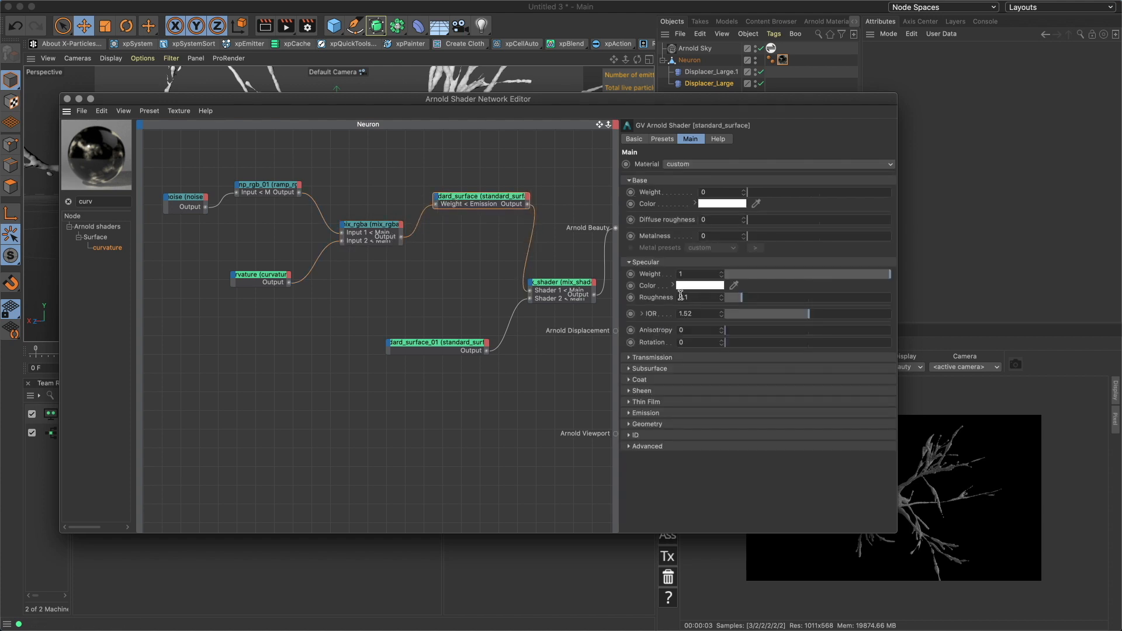
click(630, 358)
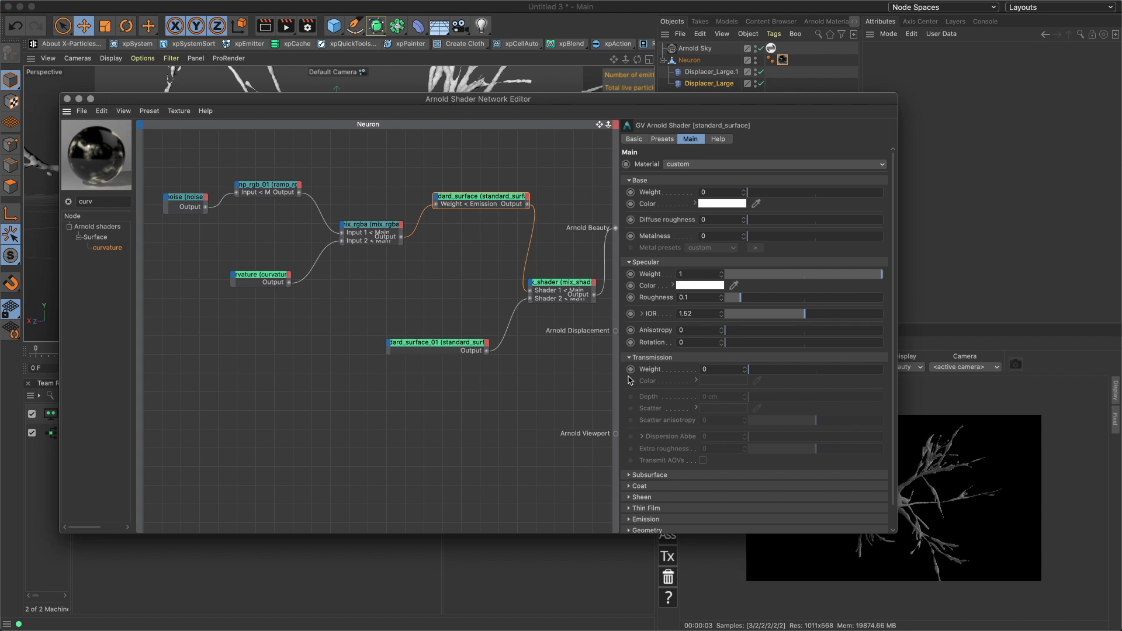
click(630, 358)
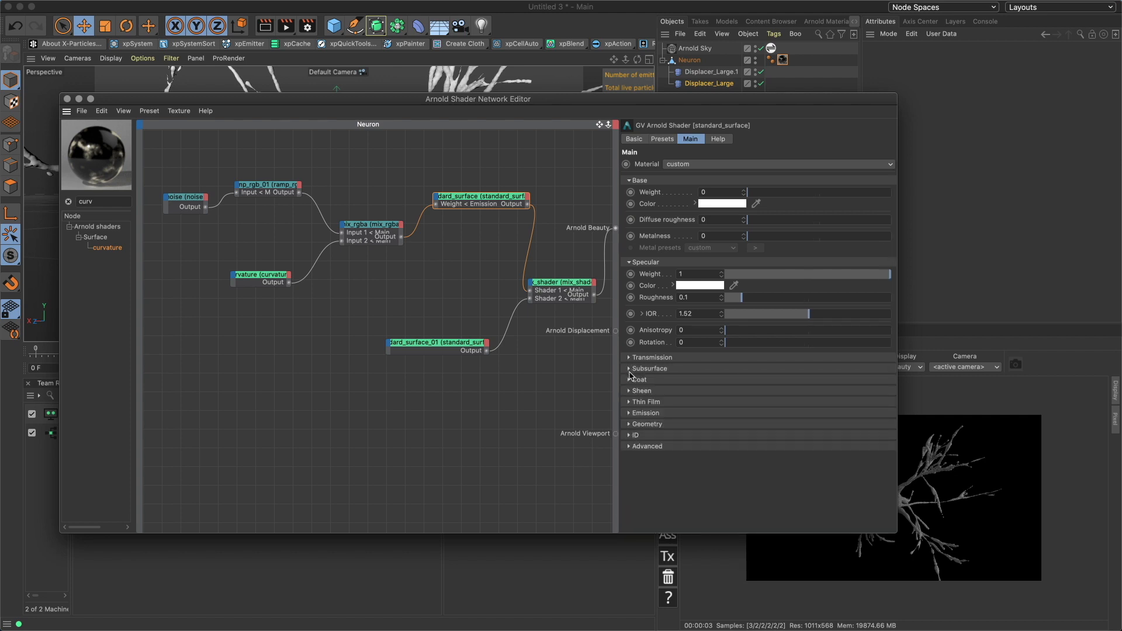
click(630, 380)
click(631, 380)
click(630, 391)
click(630, 391)
click(631, 402)
click(631, 402)
drag(480, 193, 461, 179)
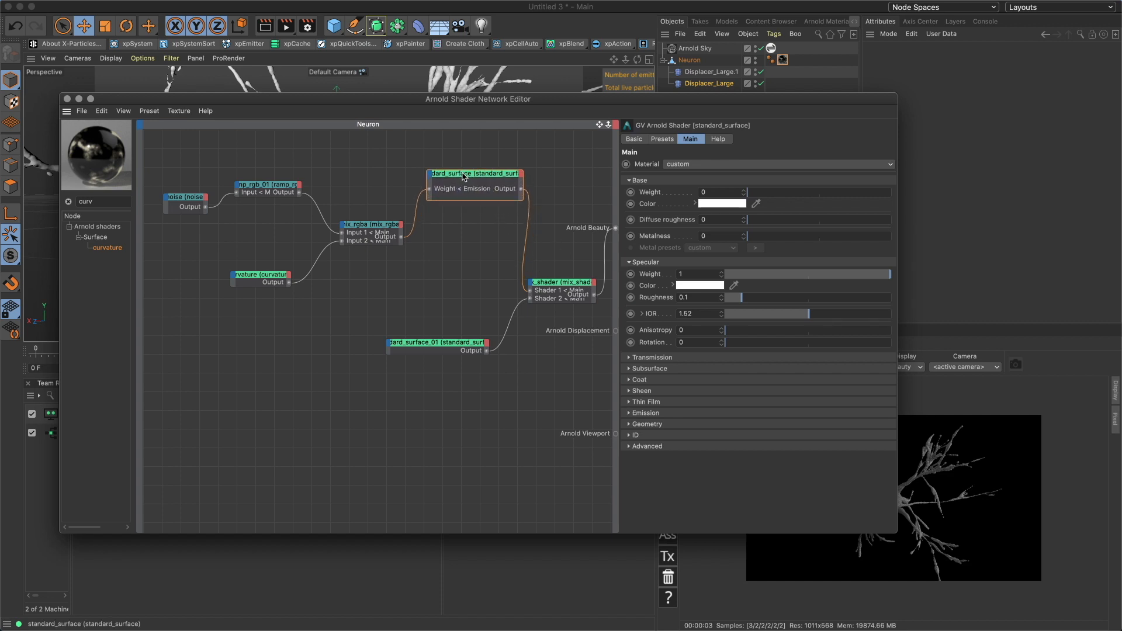
click(570, 285)
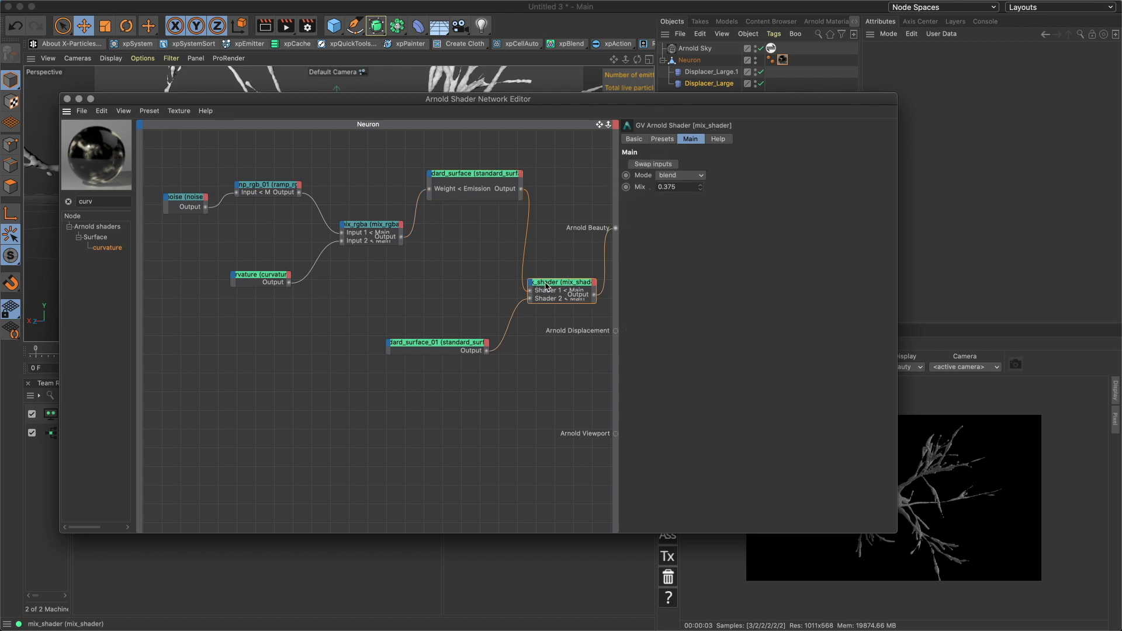
Raise the mix_shader node in the Neuron network and shift the standard_surface_01 node slightly up and to its left
drag(550, 288, 548, 266)
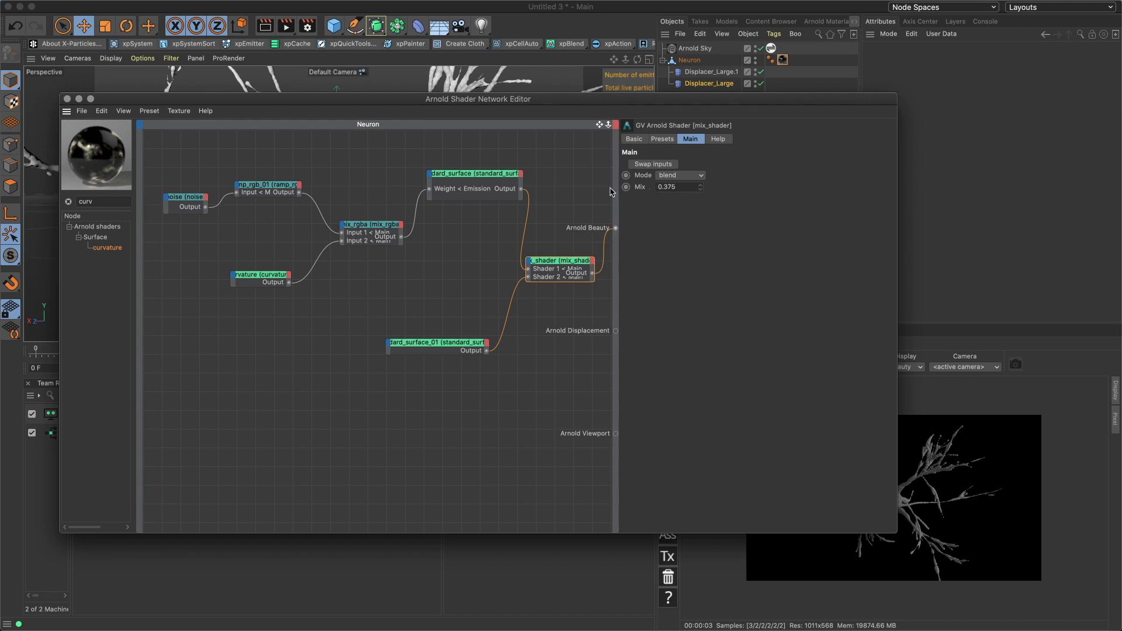
click(411, 340)
drag(412, 340, 400, 336)
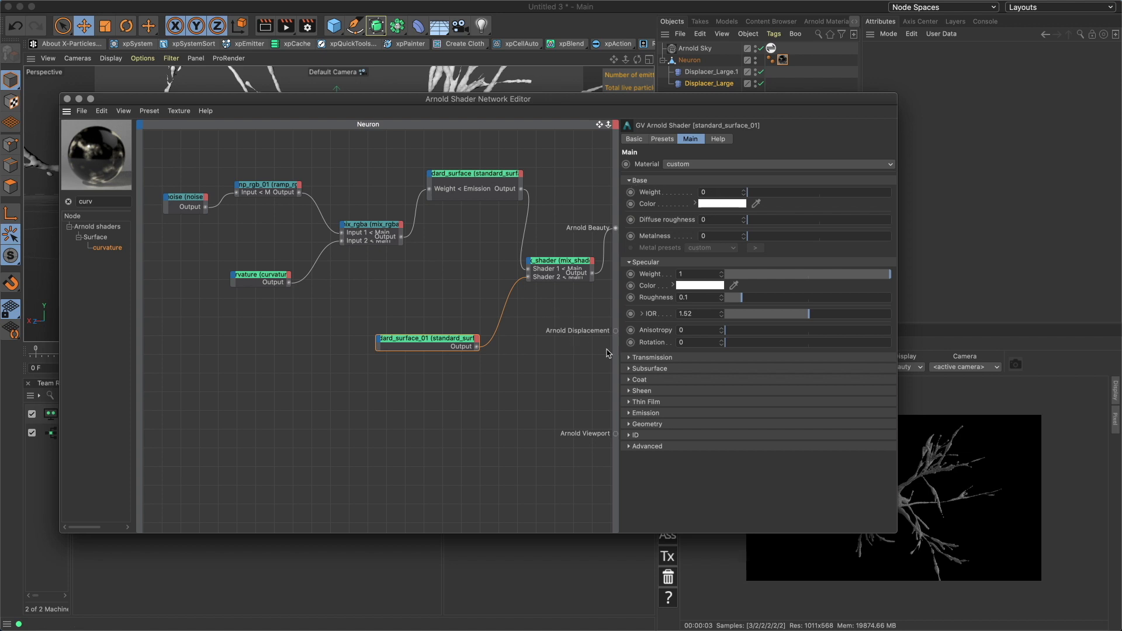
Examine standard_surface_01's Subsurface, Coat, Sheen, Thin Film, Emission, Geometry, ID and Advanced settings without changing them
click(628, 368)
click(628, 368)
click(629, 369)
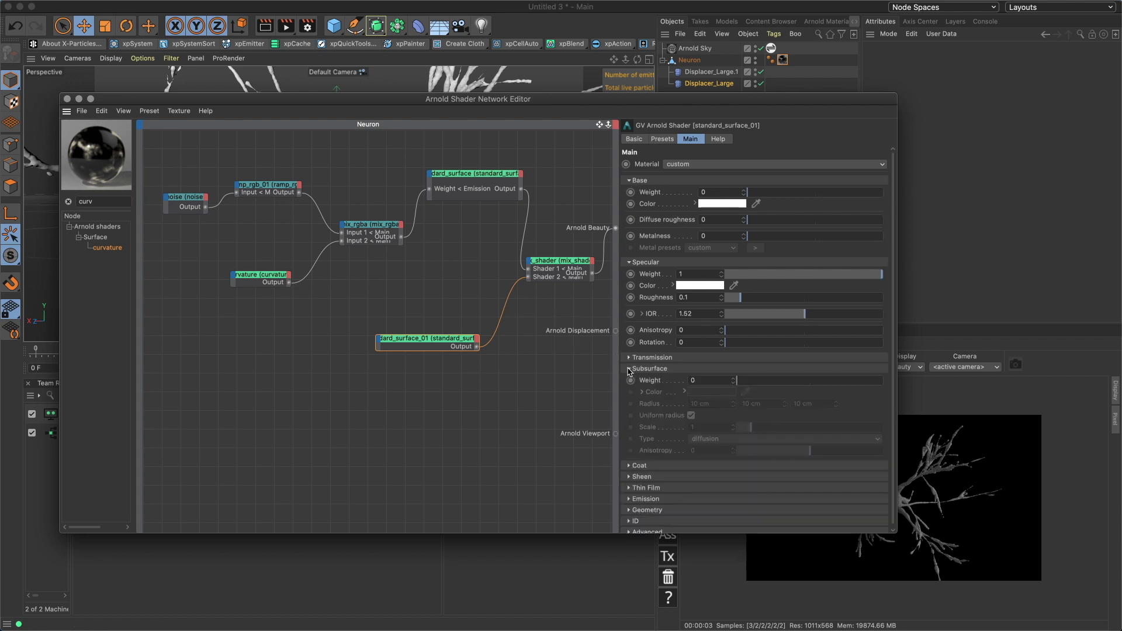
click(628, 369)
click(629, 379)
click(628, 379)
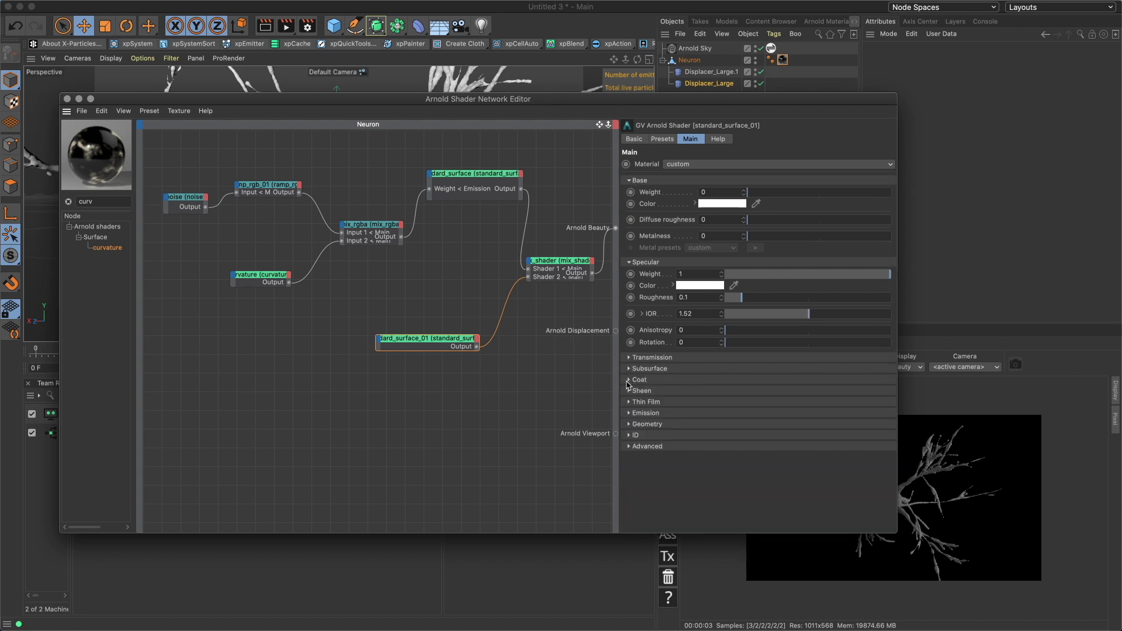
click(628, 390)
click(628, 390)
click(629, 402)
click(629, 402)
click(629, 412)
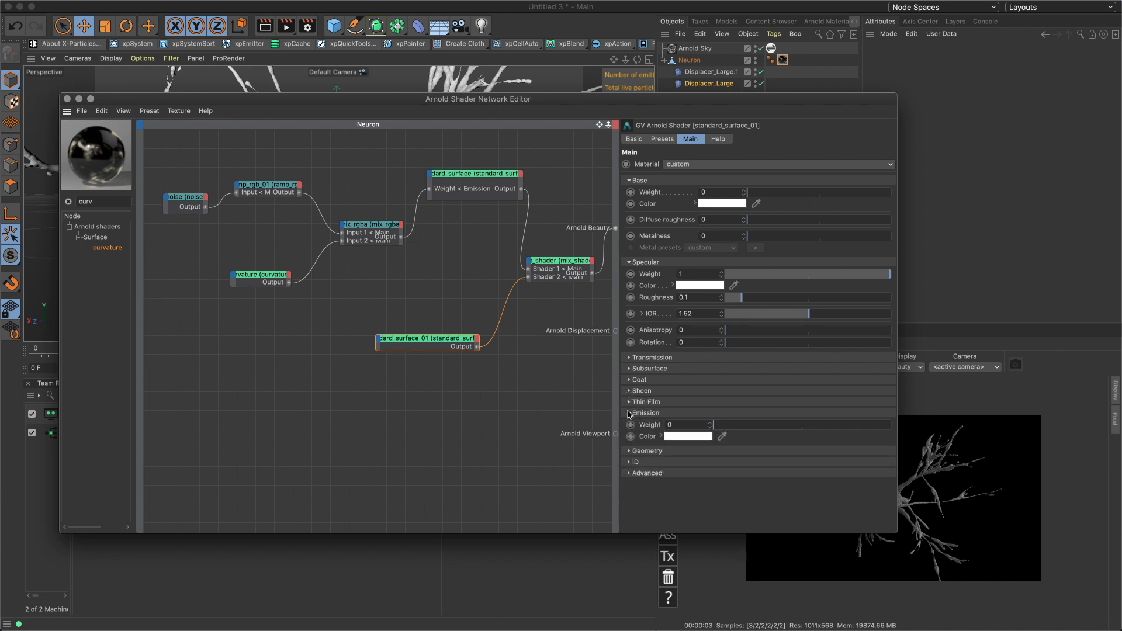
click(629, 412)
click(630, 423)
click(629, 424)
click(629, 435)
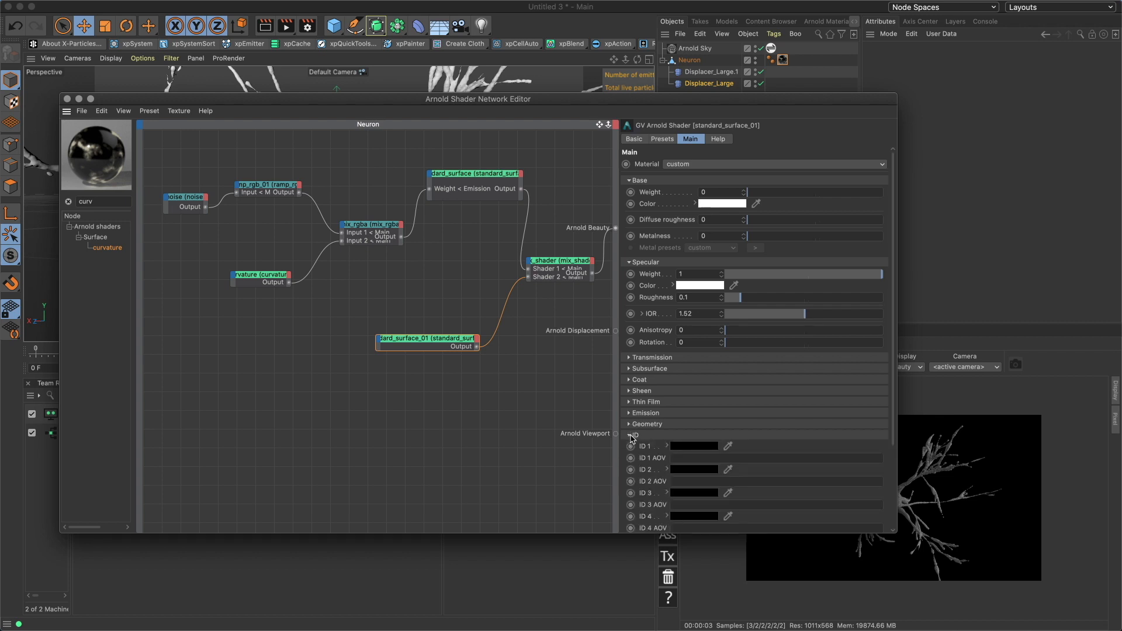
click(629, 435)
click(629, 447)
click(629, 447)
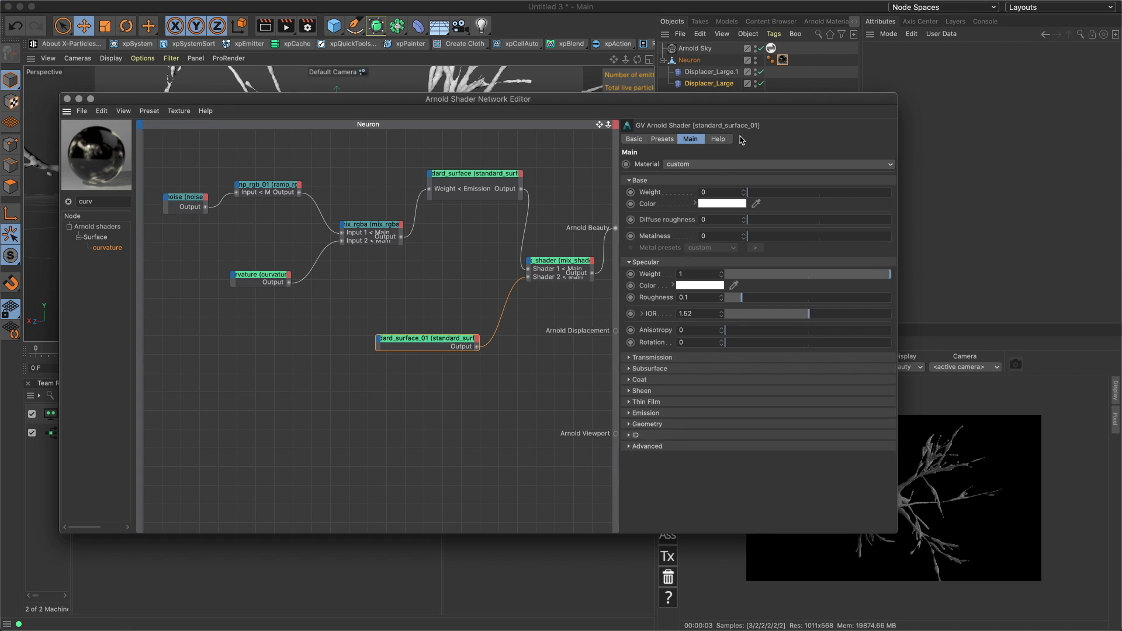
Close the shader network and material editors, and run the Arnold IPR render while viewing the neuron from new angles
click(68, 99)
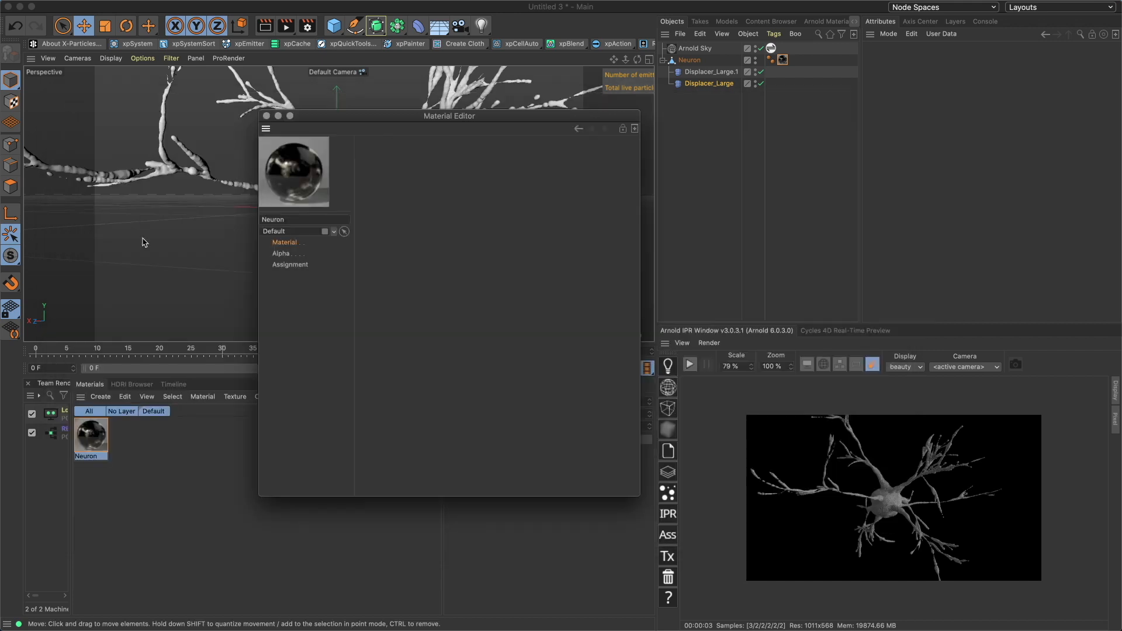
click(266, 115)
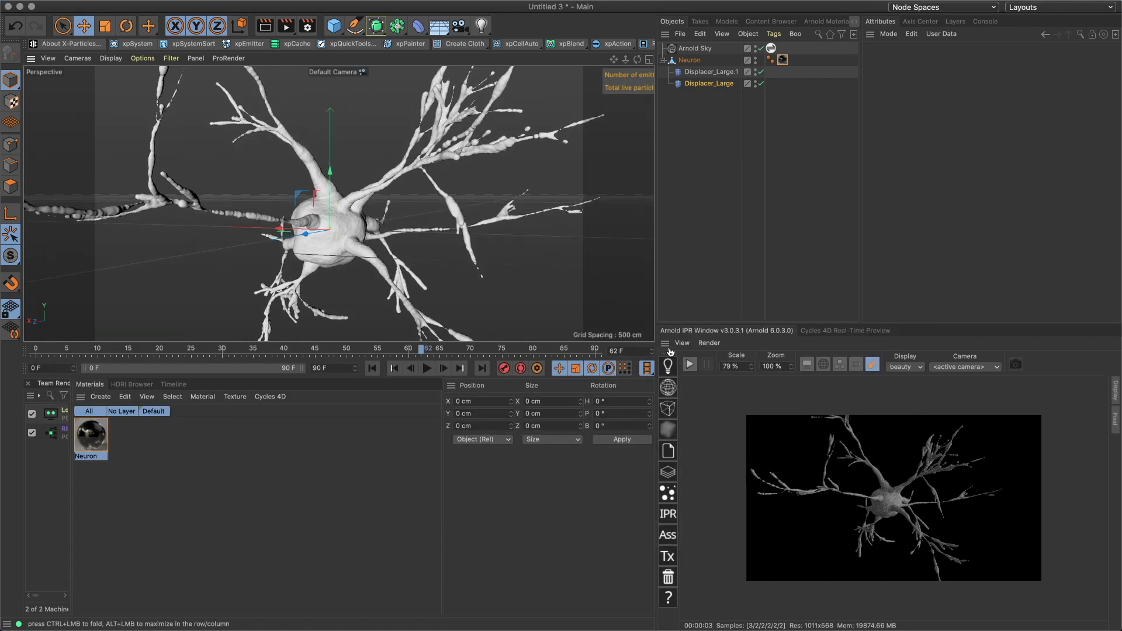
click(690, 364)
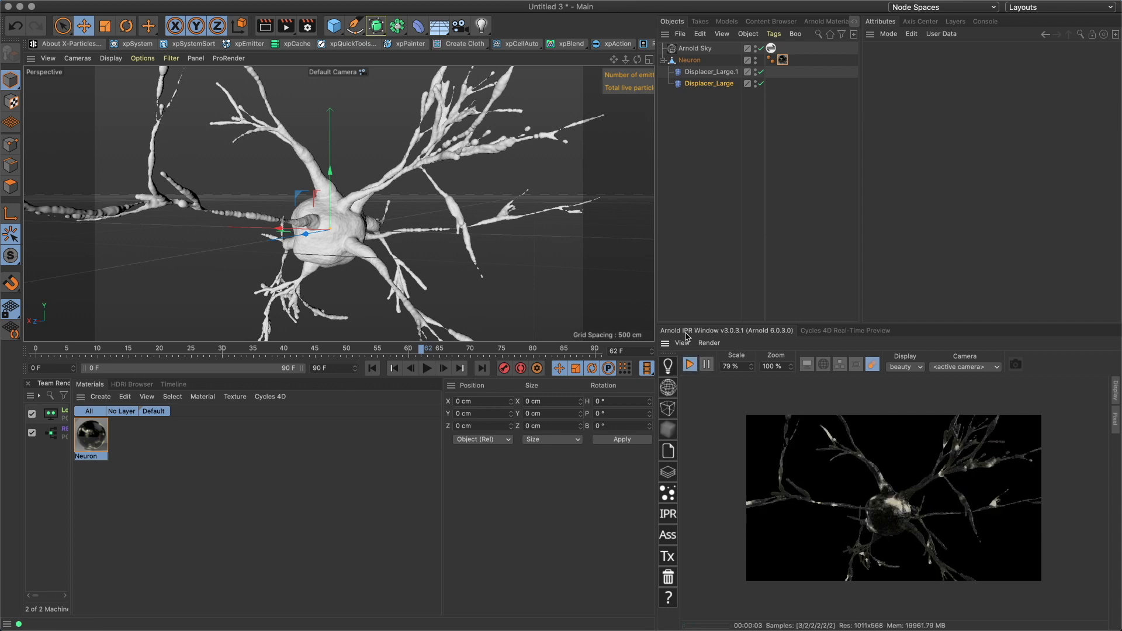
alt+drag(395, 246, 408, 204)
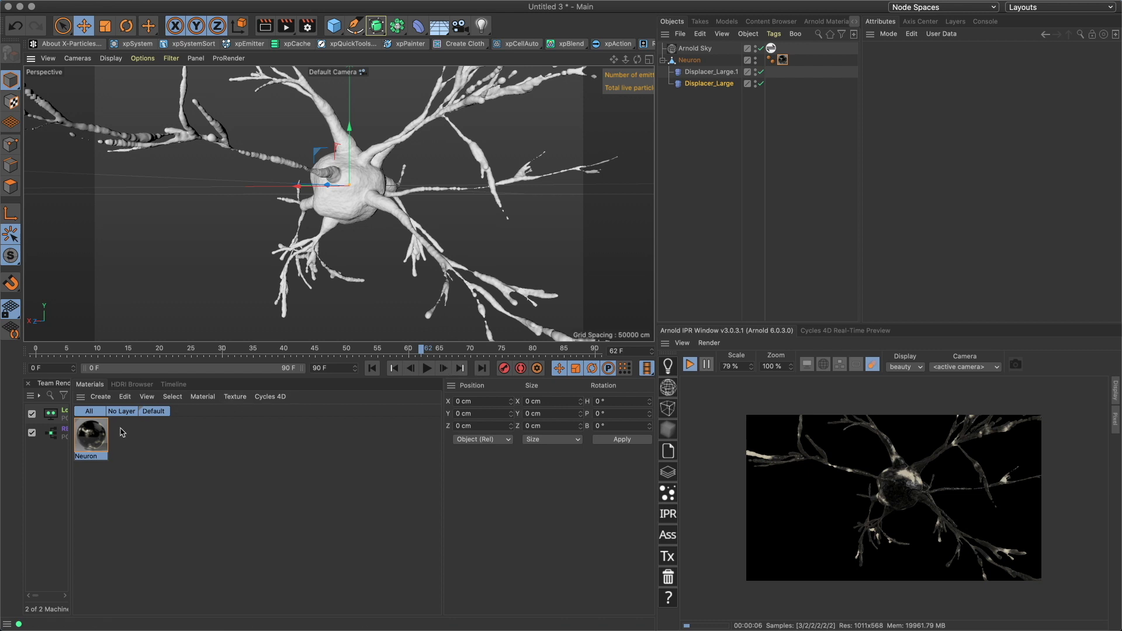
alt+middle_drag(338, 203, 313, 193)
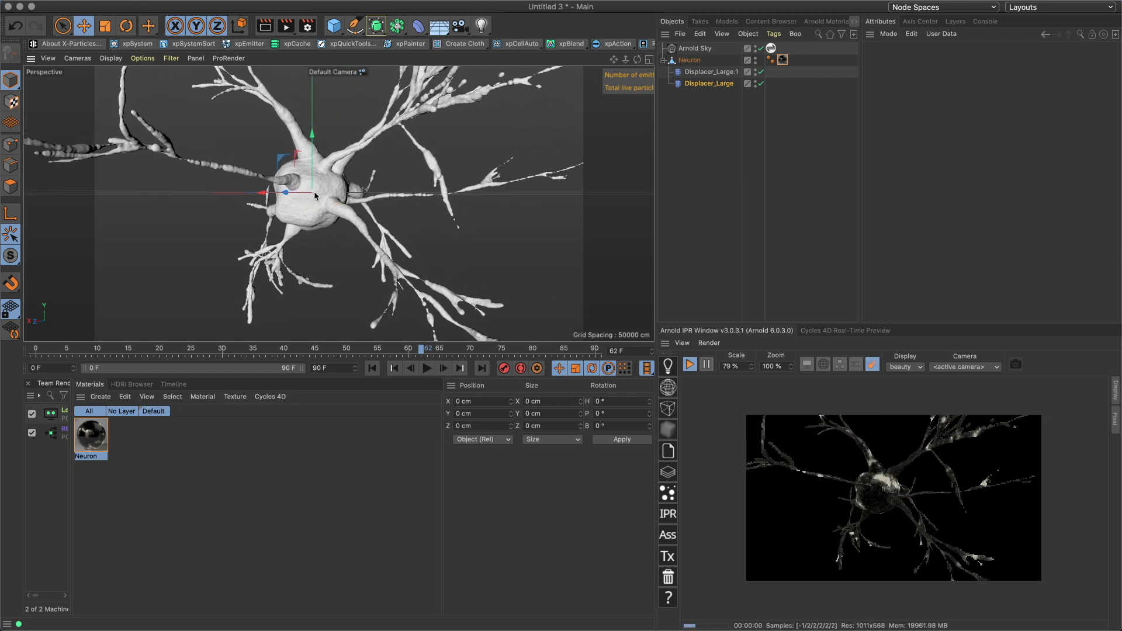
alt+drag(313, 197, 178, 191)
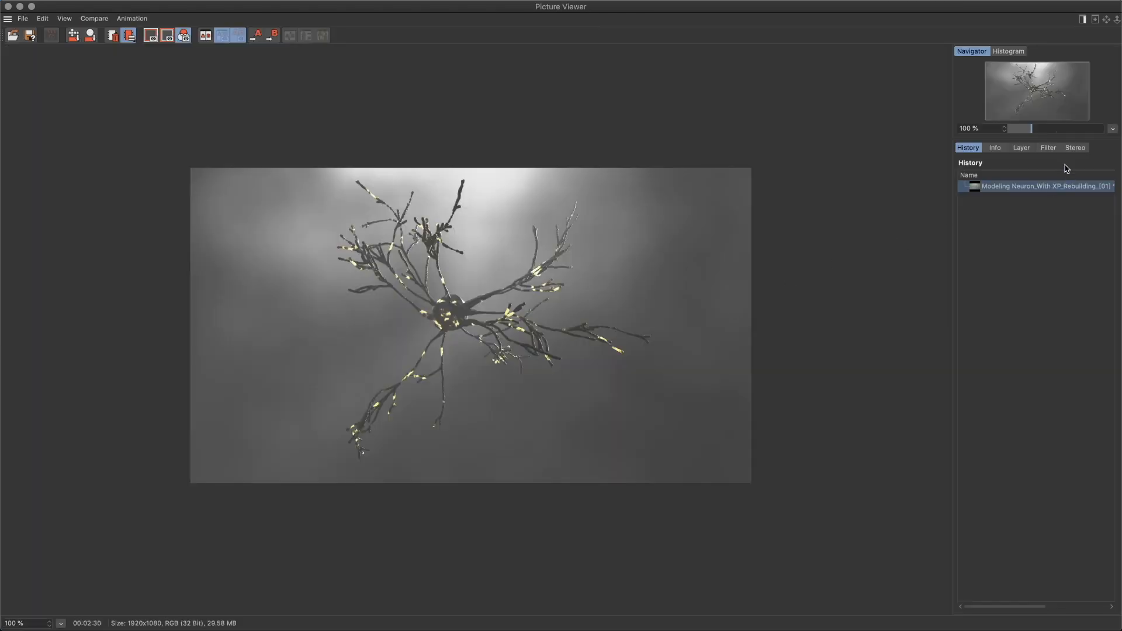
Review the Filter settings of the finished neuron render in the Picture Viewer and close the viewer
click(1047, 150)
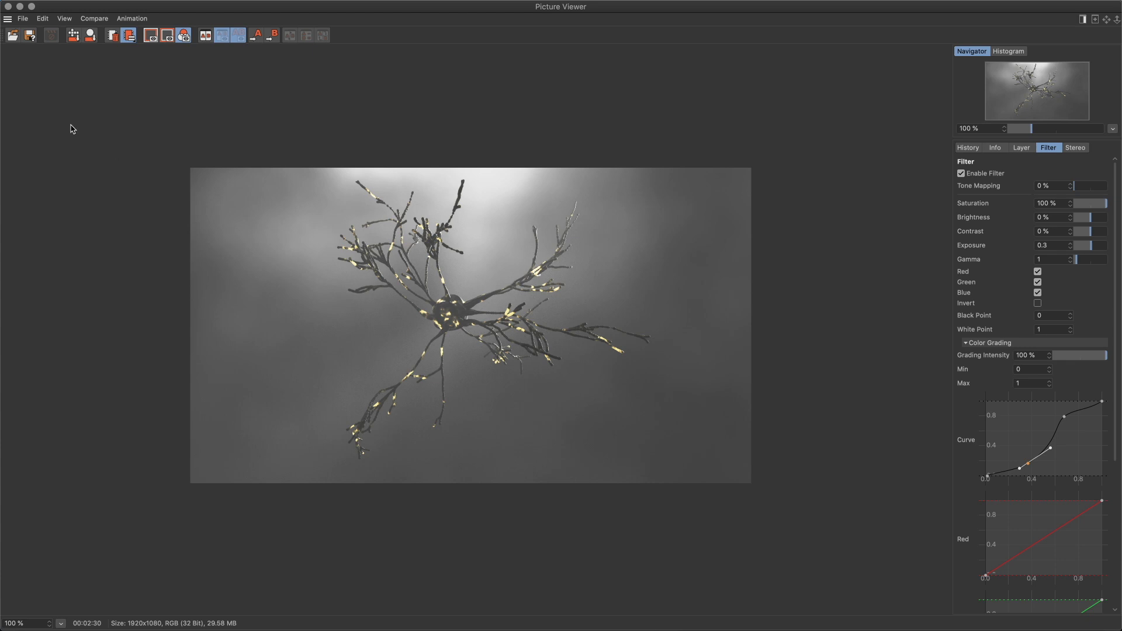
click(8, 6)
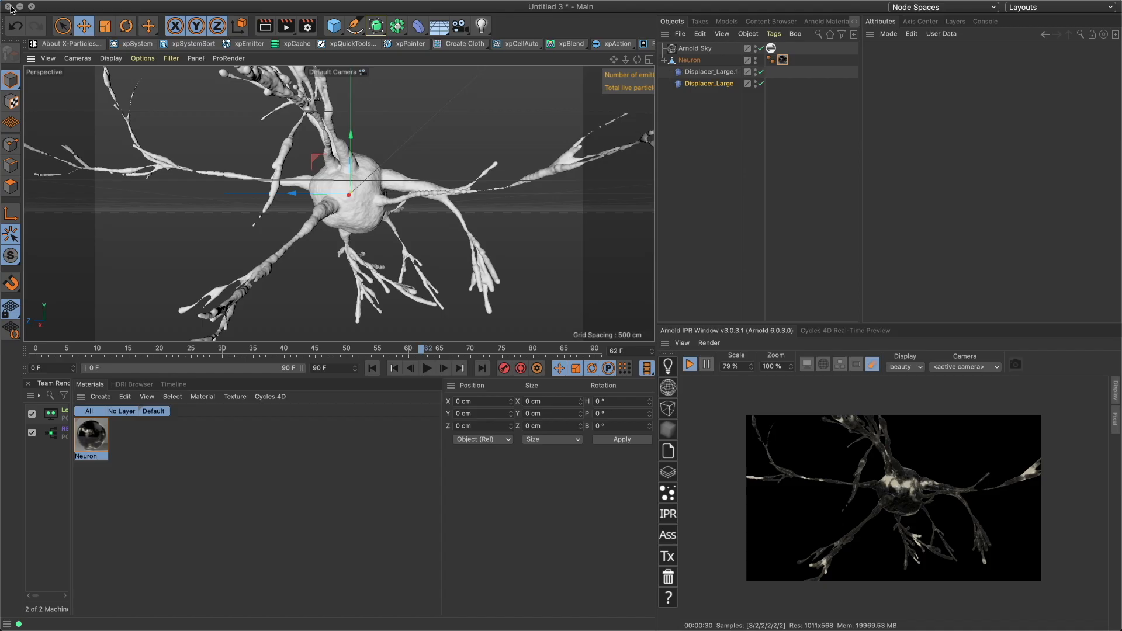
Reopen the Neuron material's shader network and bring up the noise node's settings
double_click(107, 447)
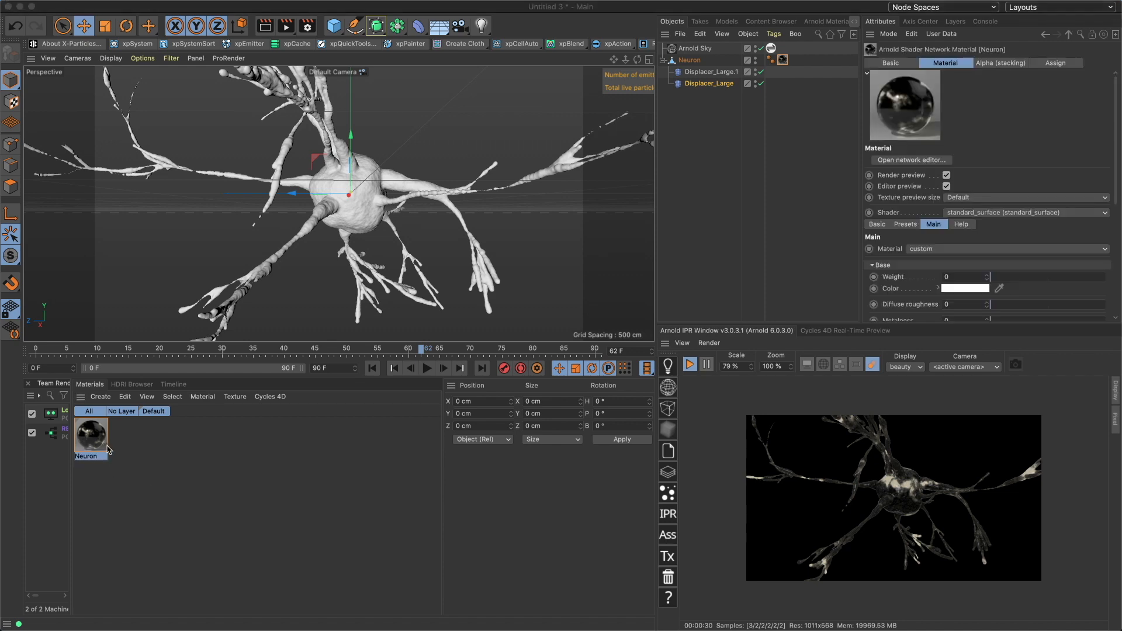
drag(555, 628, 400, 182)
click(352, 221)
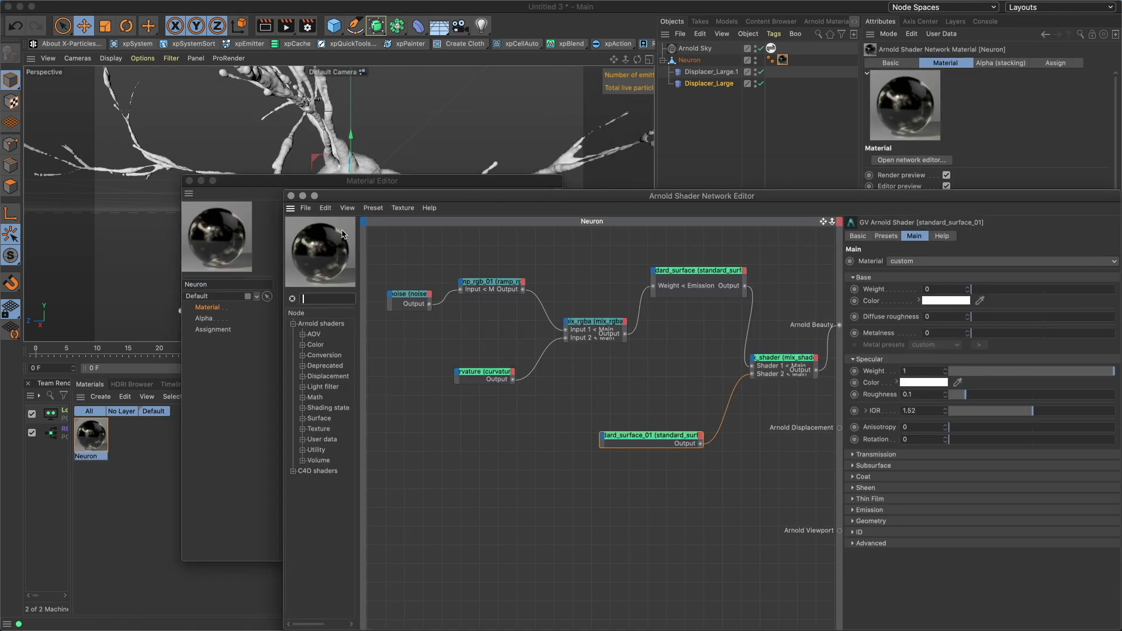
click(412, 297)
drag(506, 200, 420, 185)
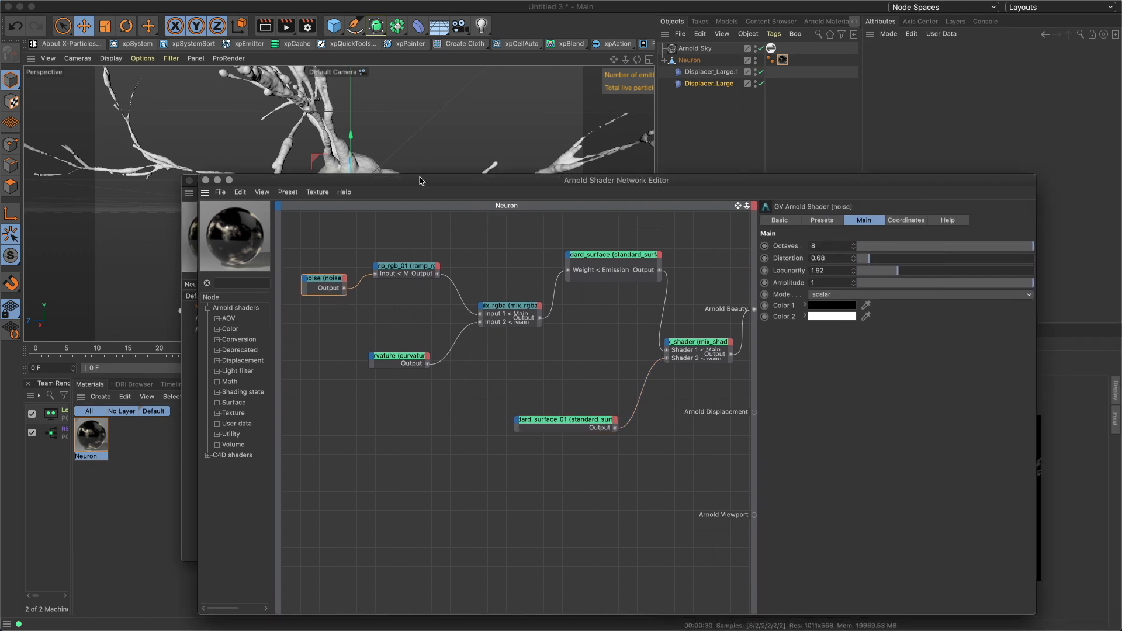
Try a Time value of 1 in the noise node's coordinates and set it to 10, keeping the IPR render in view
click(892, 221)
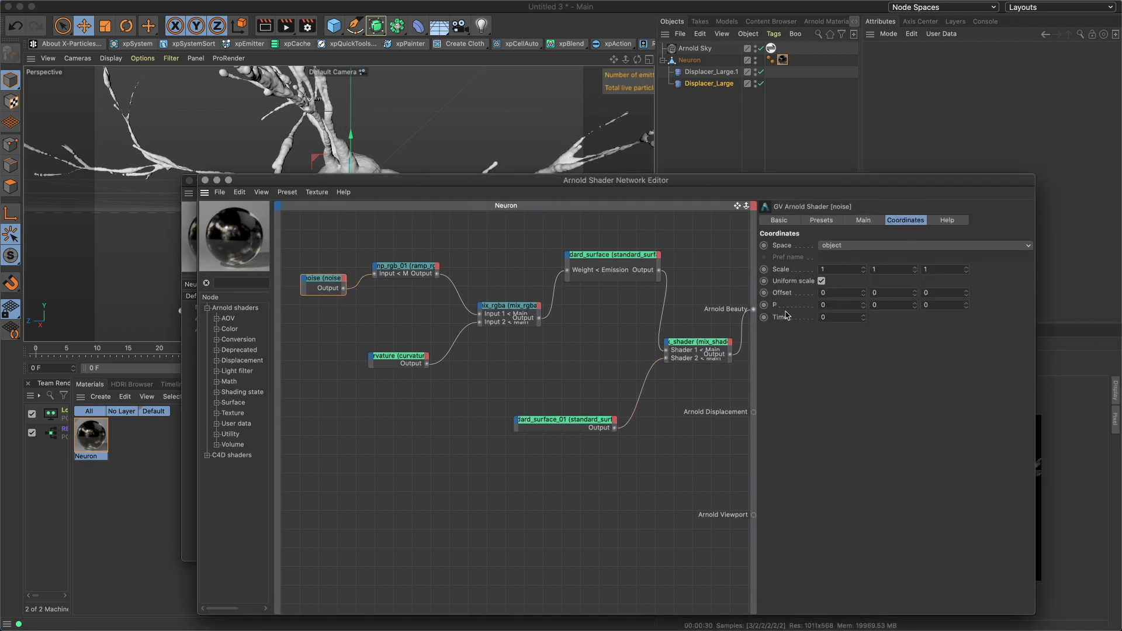
drag(849, 190, 411, 121)
drag(401, 247, 325, 249)
text(1)
key(Return)
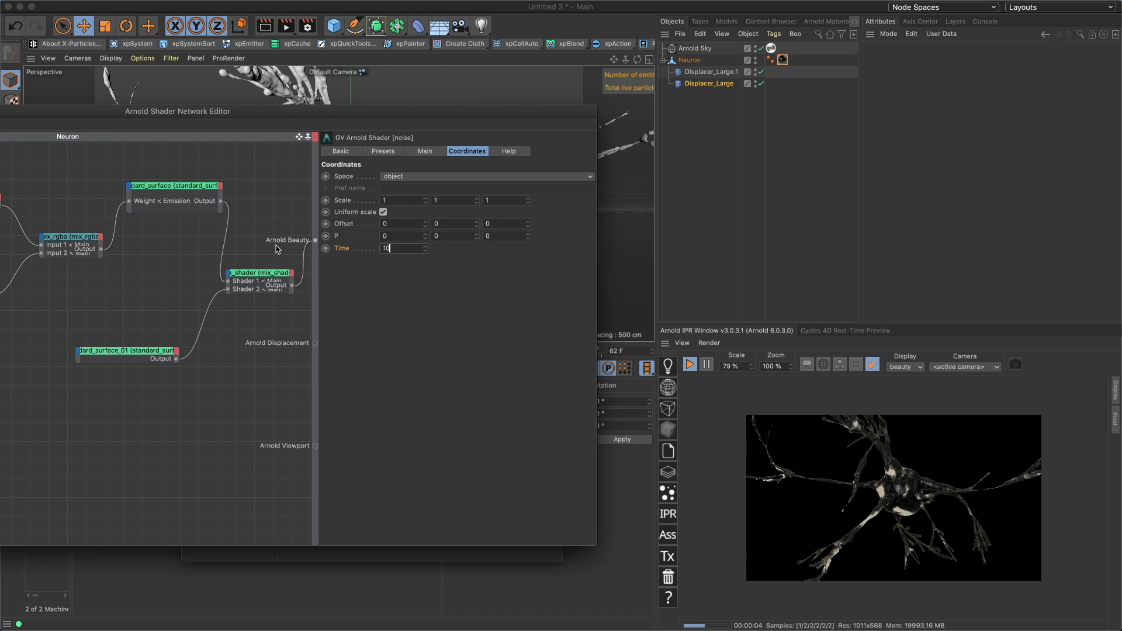
key(Return)
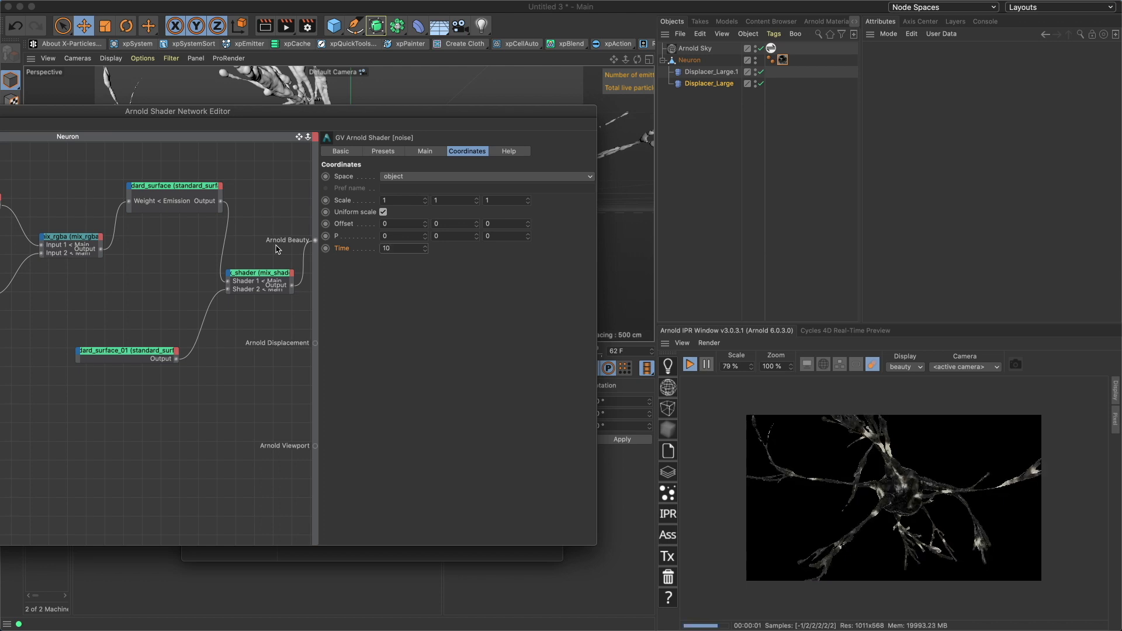